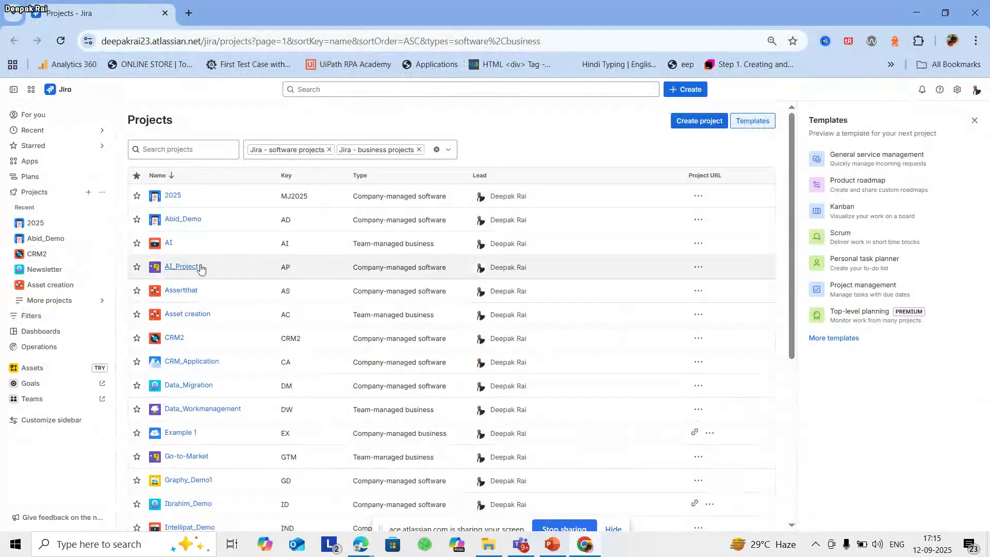
Open the Workflows list in the work items section of the Jira admin settings.
left_click(957, 90)
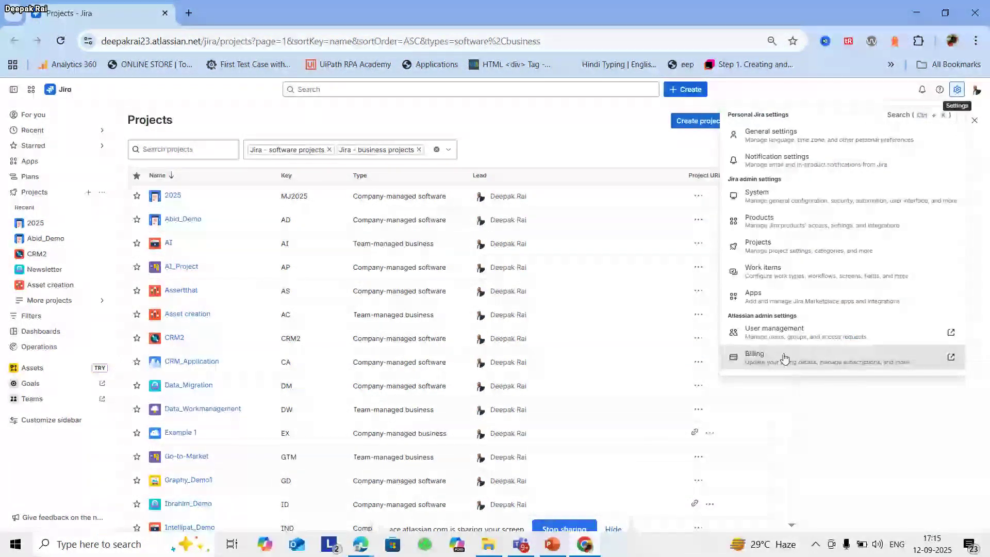
left_click(803, 202)
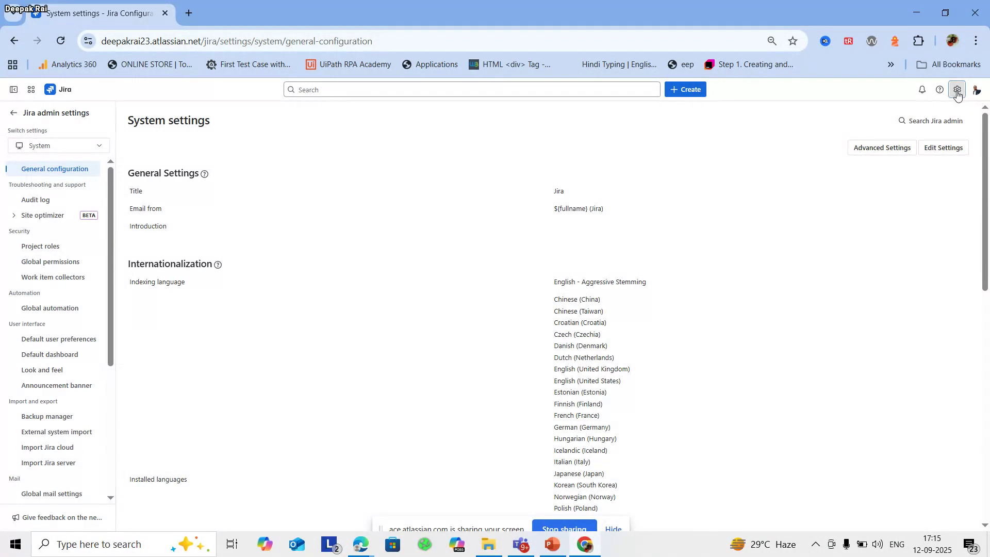
left_click(958, 89)
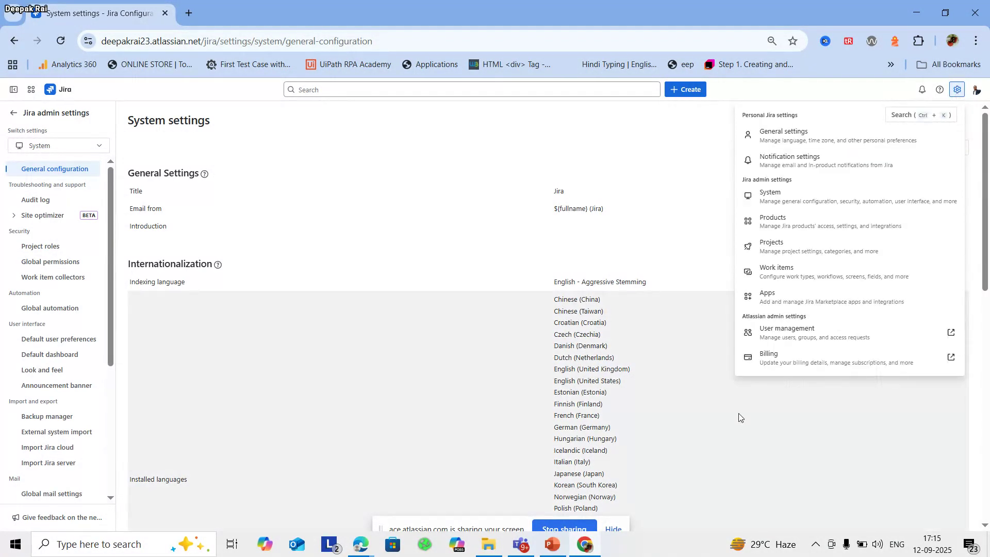
left_click(799, 269)
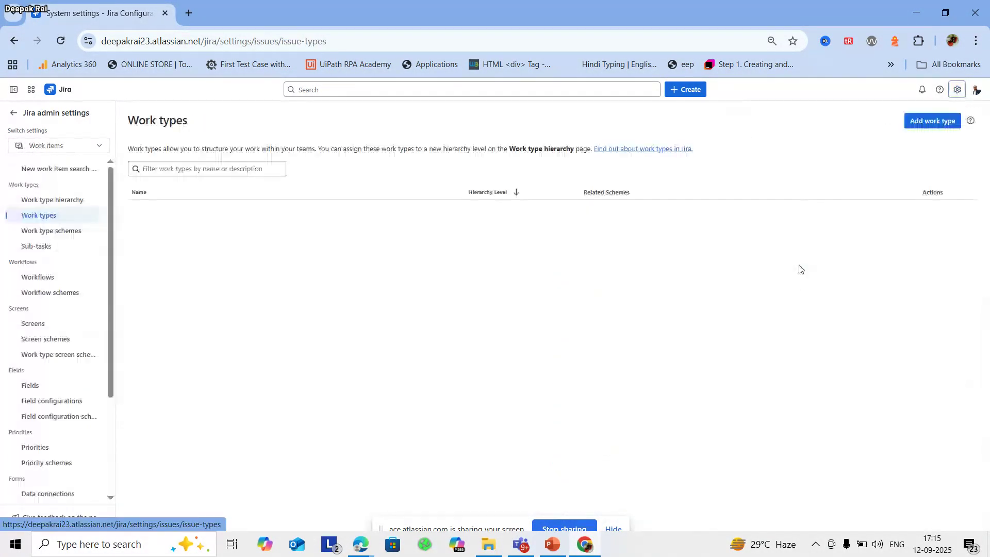
left_click(59, 277)
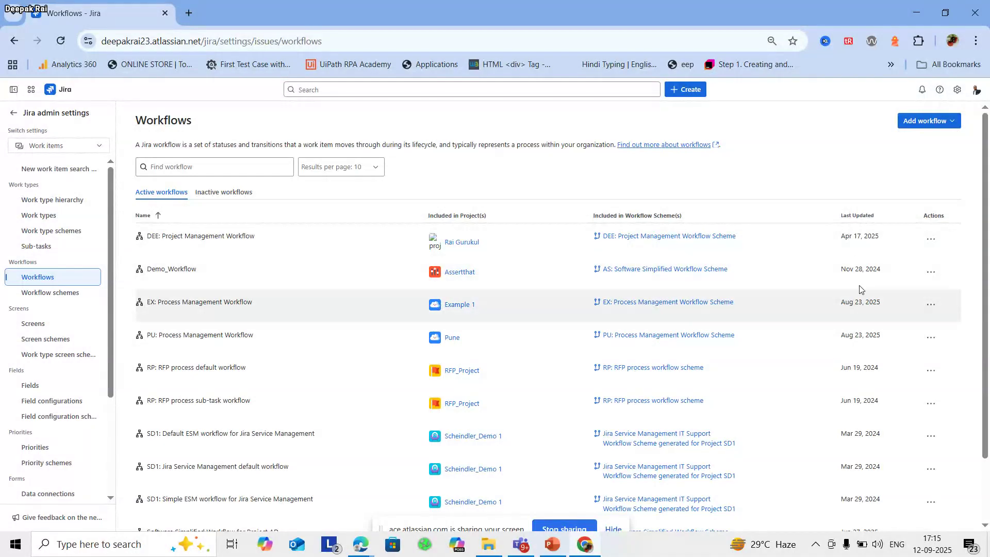
Create a new workflow named "Create_Workflow Demo" and dismiss the introduction to the new workflow editor.
left_click(929, 122)
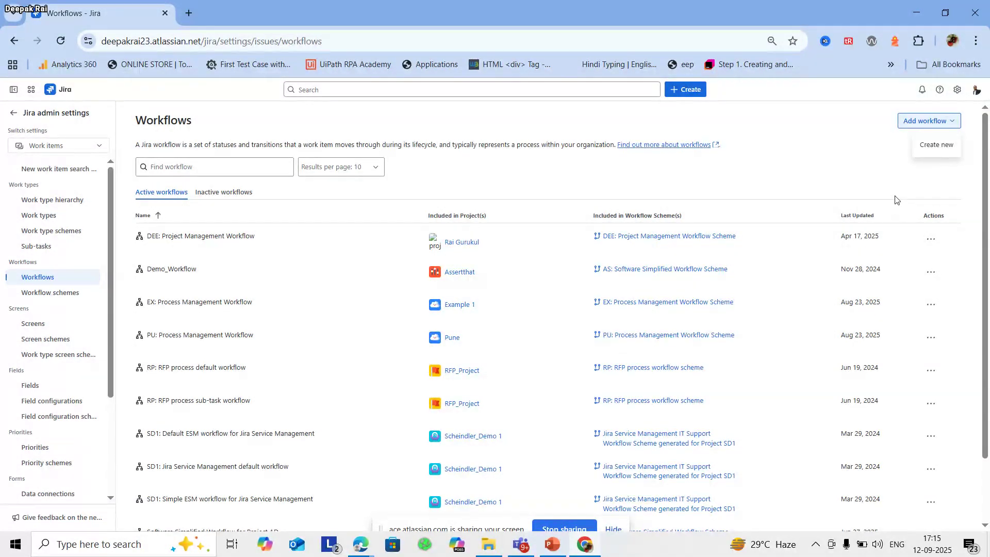
left_click(936, 145)
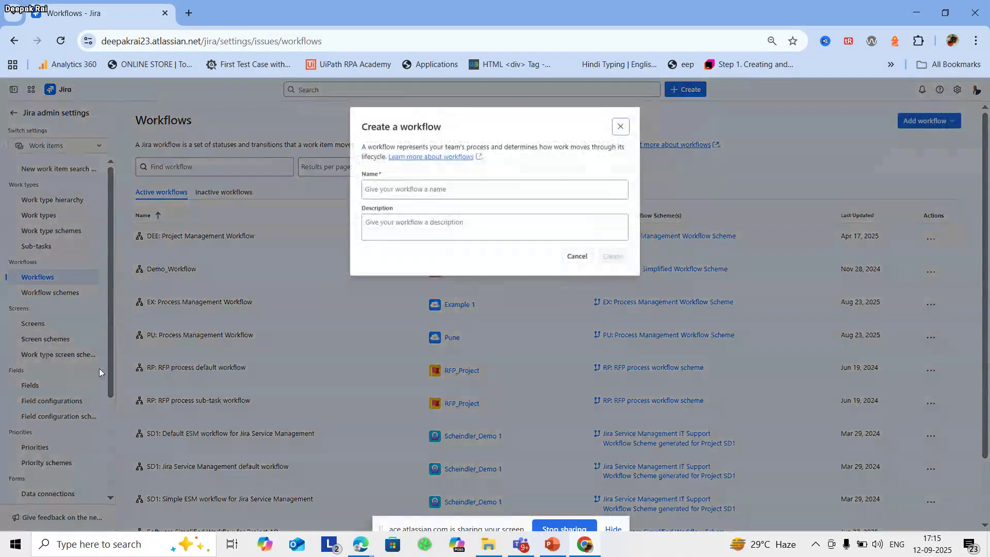
left_click(421, 190)
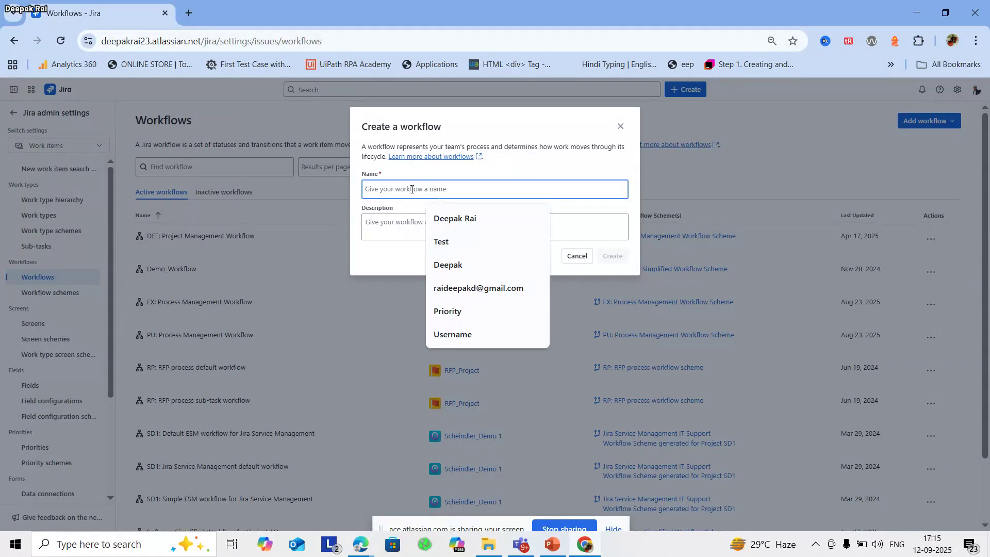
type("C")
key("BackSpace")
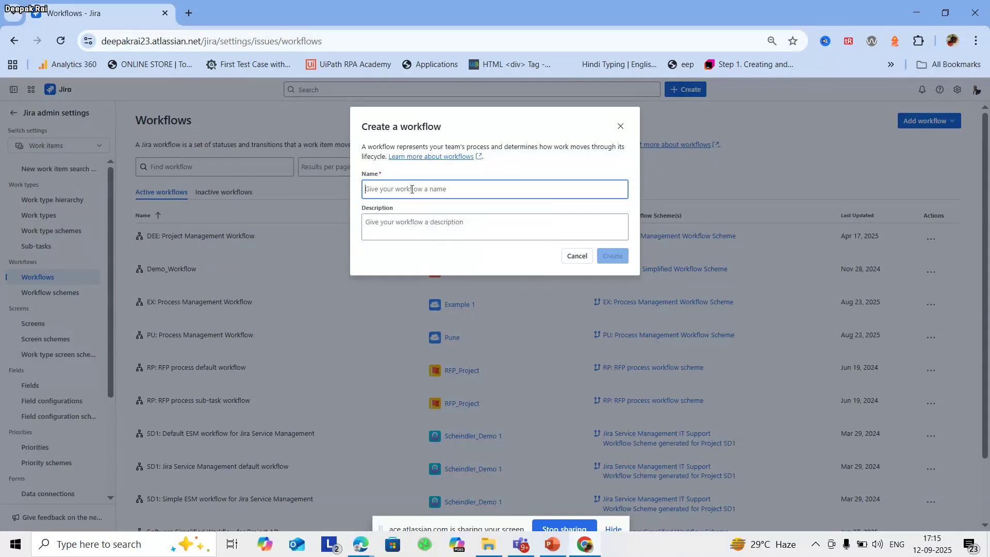
type("C")
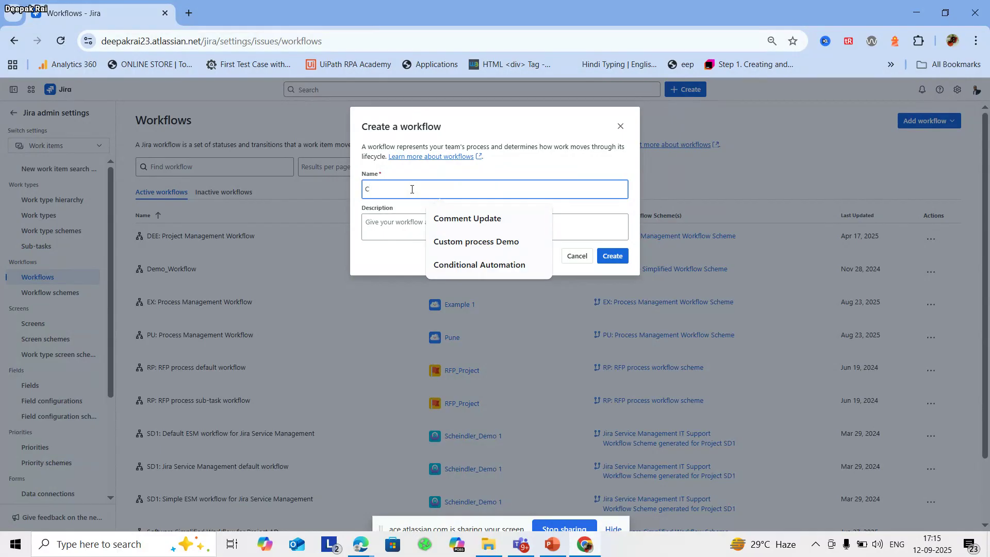
type("reate_W")
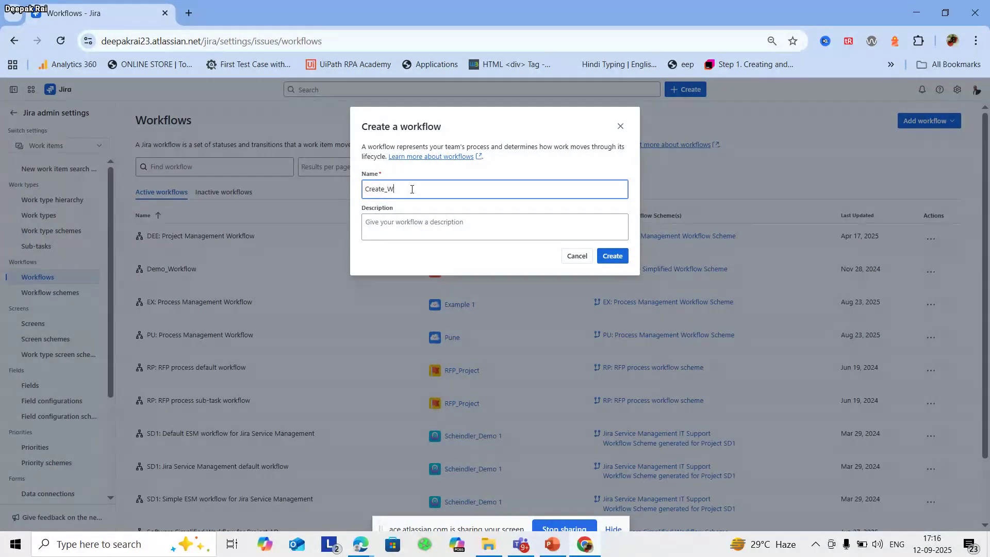
type("orkflow Demo")
left_click(602, 256)
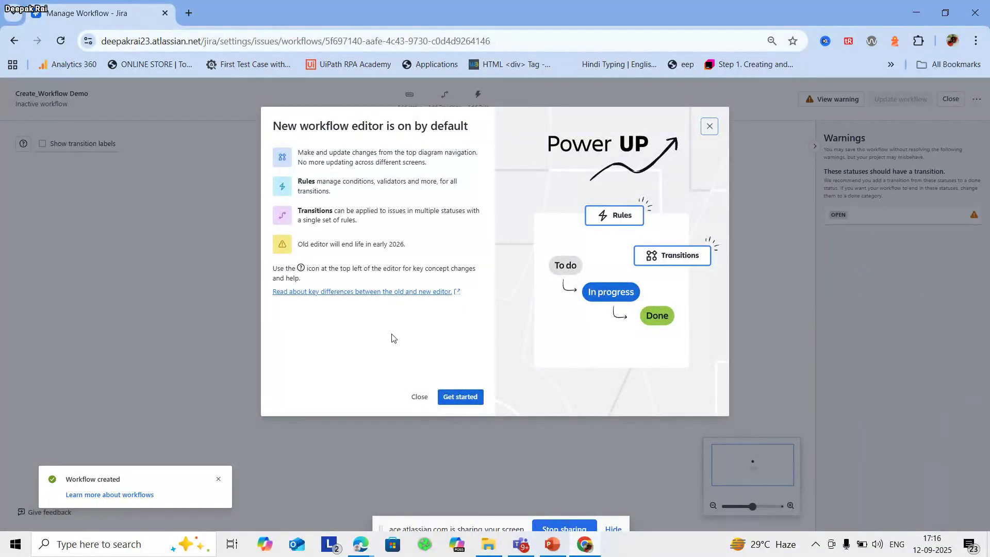
left_click(419, 397)
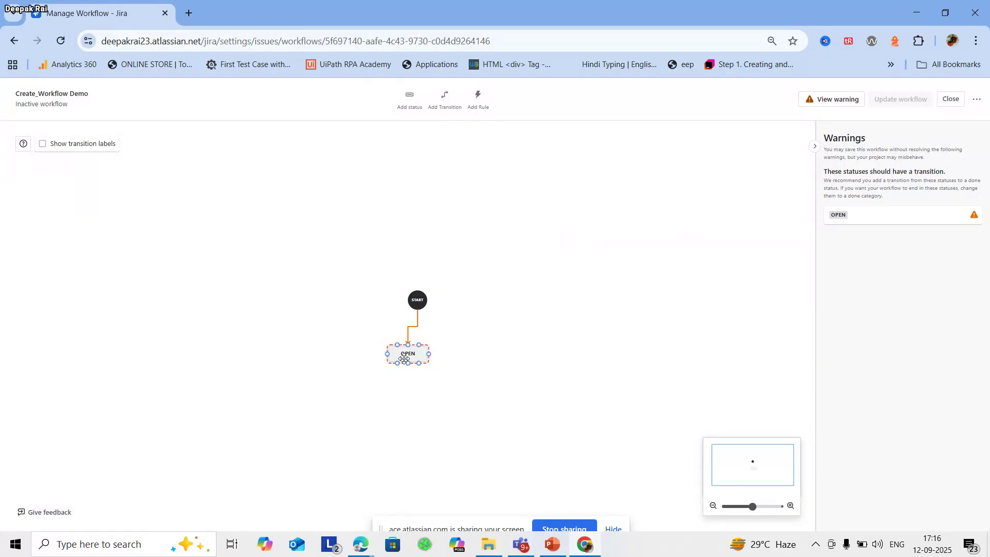
Rearrange the workflow diagram by moving the START node up and placing the Open status well to its right.
left_click_drag(418, 299, 311, 172)
left_click_drag(407, 354, 547, 192)
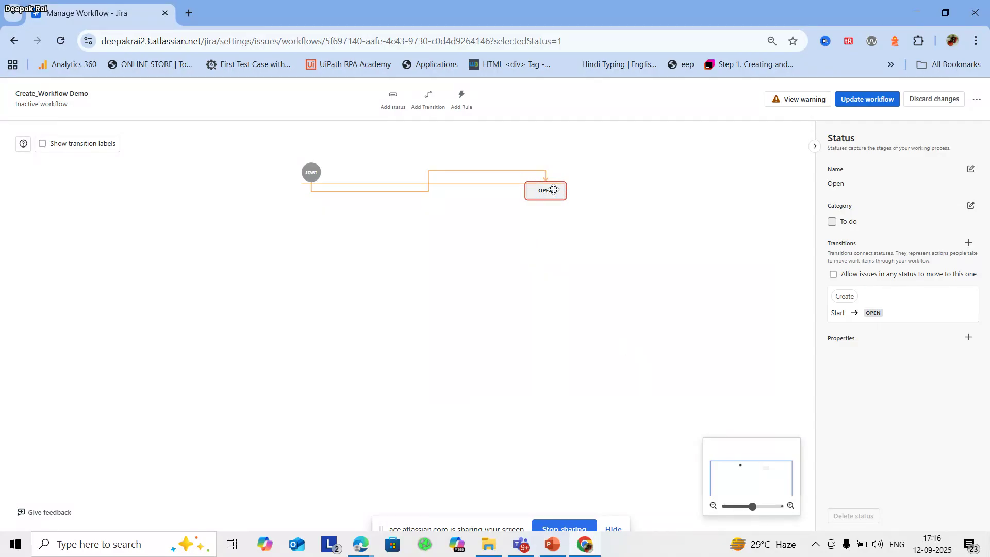
mouse_move(553, 190)
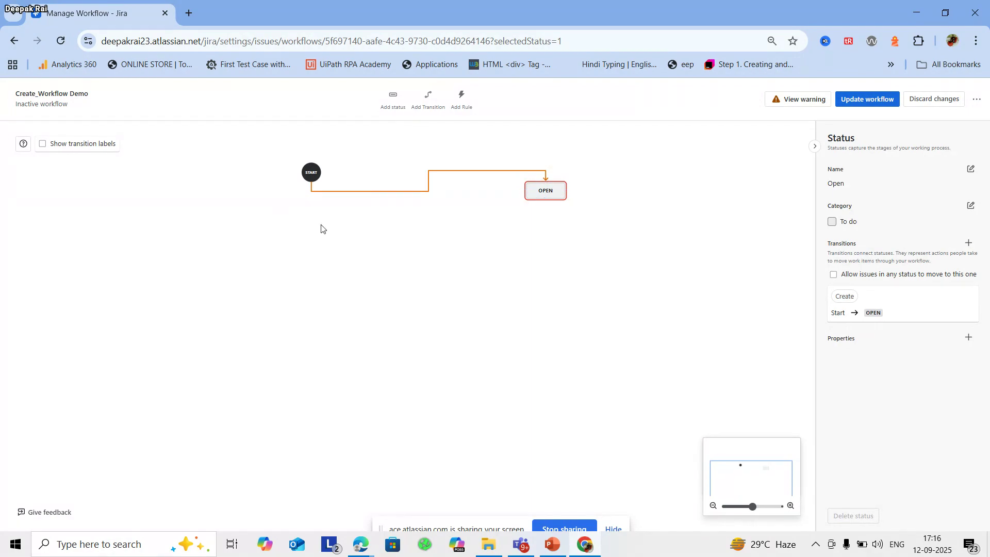
Review the target status options of the Create transition, keep Open as the target, and update the workflow.
left_click(359, 192)
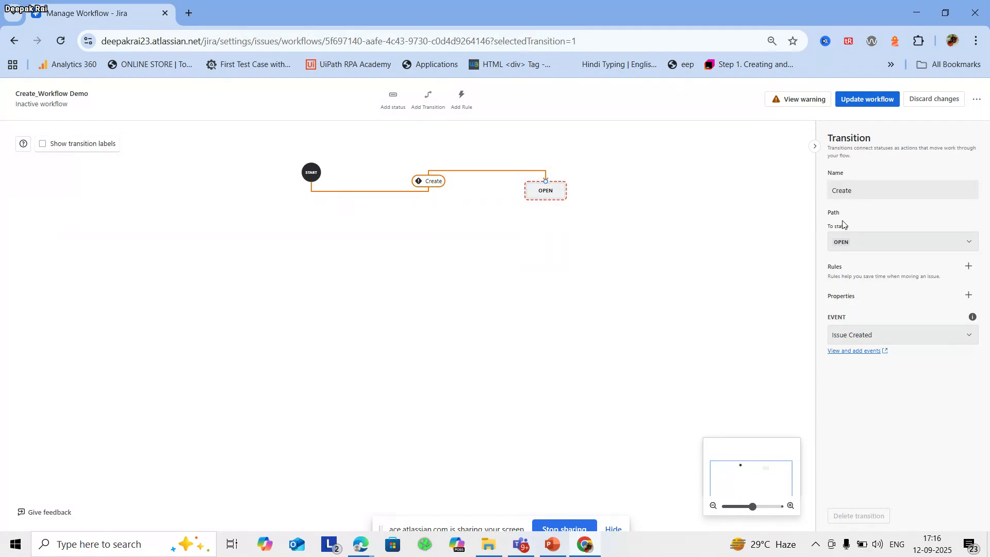
left_click(955, 246)
left_click(869, 267)
left_click(893, 241)
left_click(854, 101)
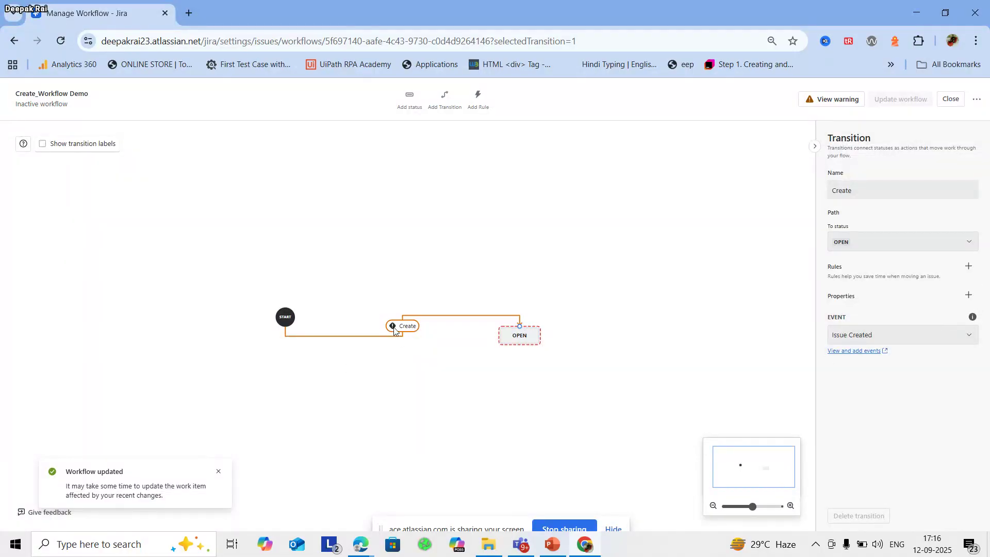
View the Open status's properties and close them without adding any property.
left_click(526, 332)
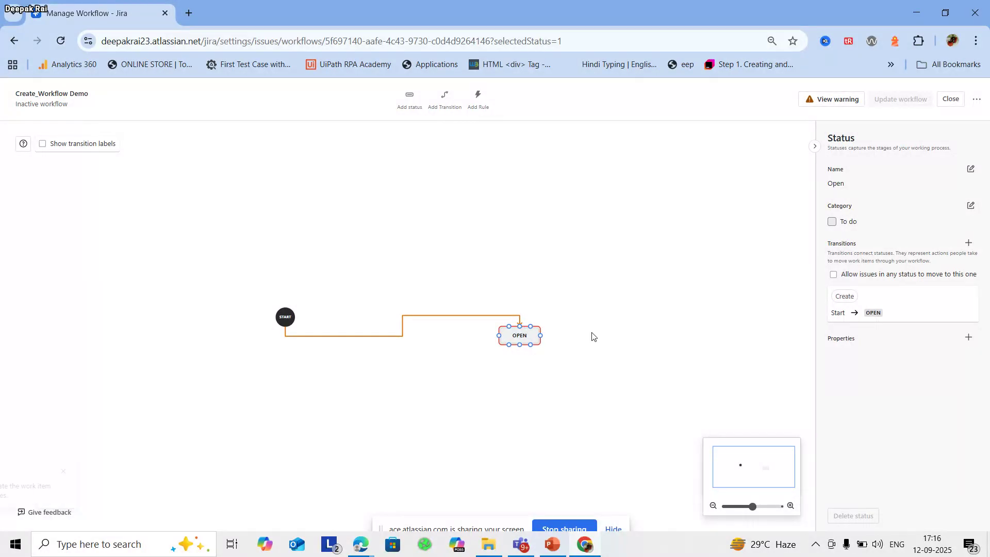
left_click(969, 337)
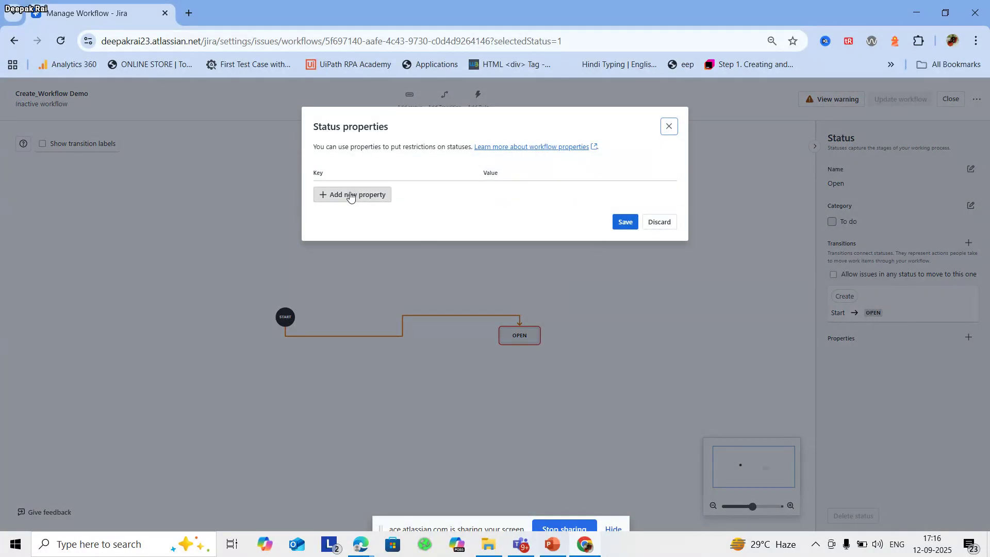
left_click(625, 221)
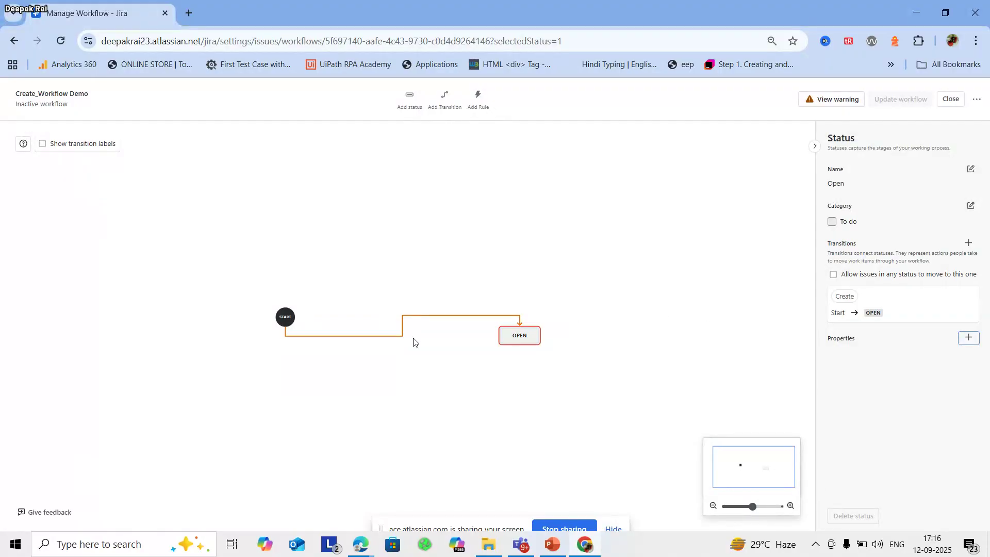
Start adding a status, browse the existing statuses, and search them for "New".
left_click_drag(371, 338, 380, 203)
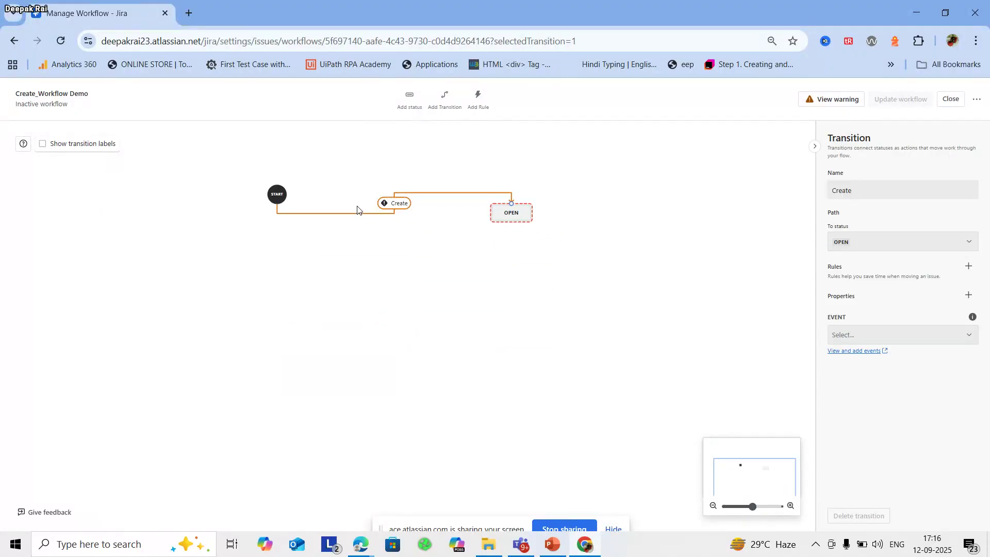
left_click(411, 101)
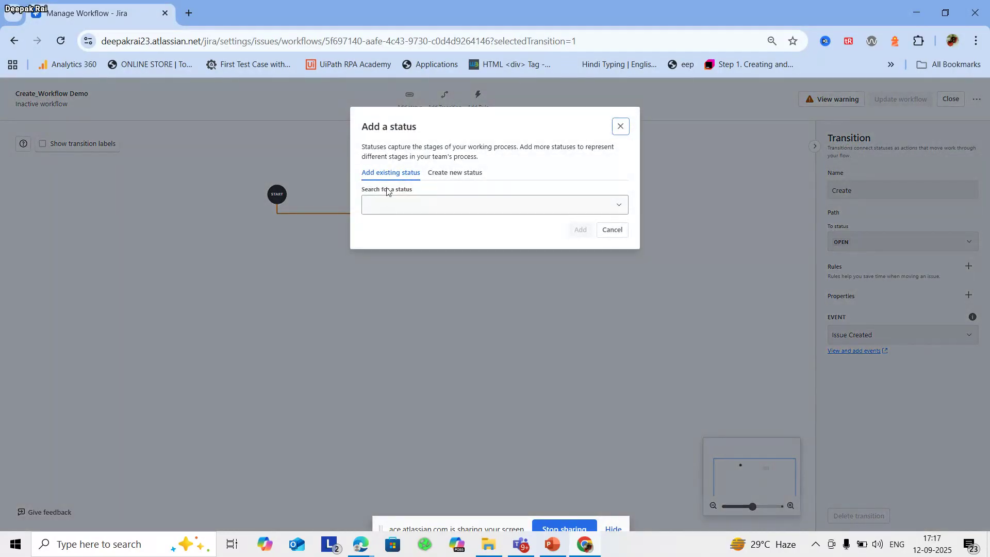
left_click(505, 212)
scroll(440, 298, "down", 10)
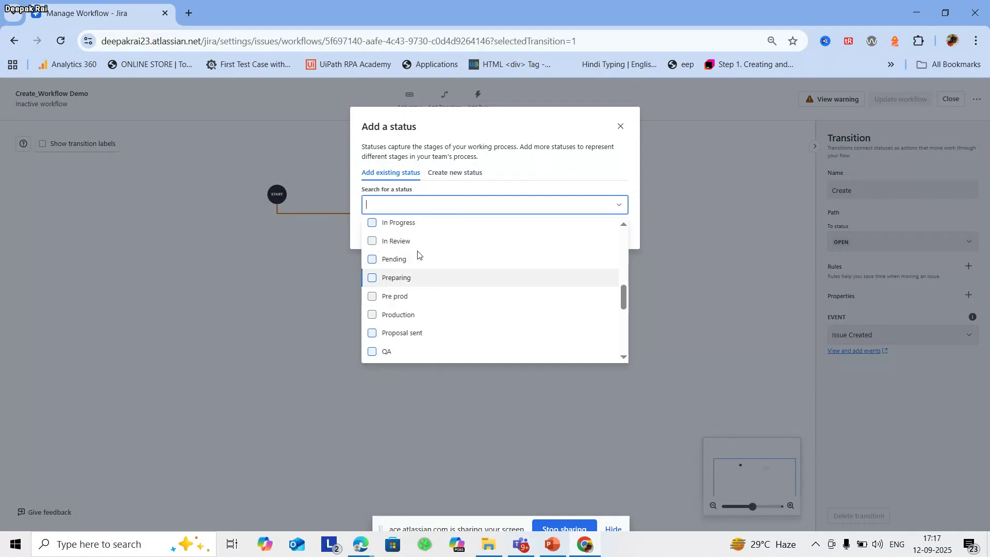
scroll(460, 307, "down", 2)
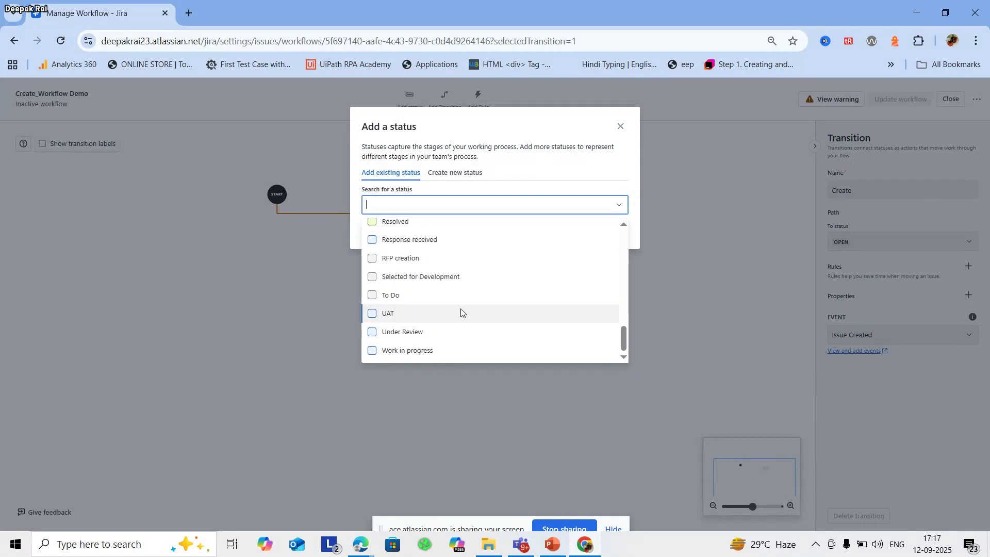
scroll(484, 269, "up", 2)
scroll(480, 286, "down", 1)
scroll(498, 338, "up", 8)
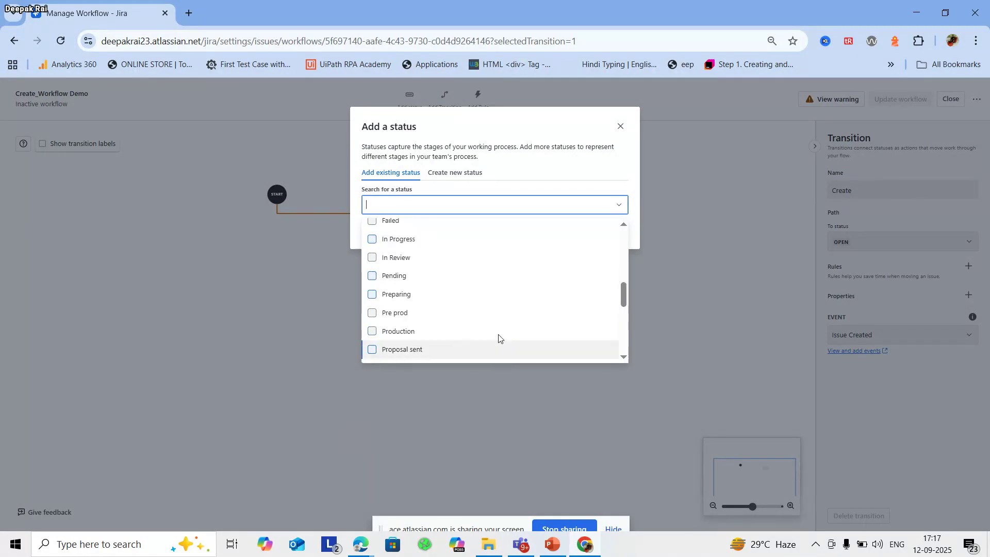
scroll(499, 337, "up", 3)
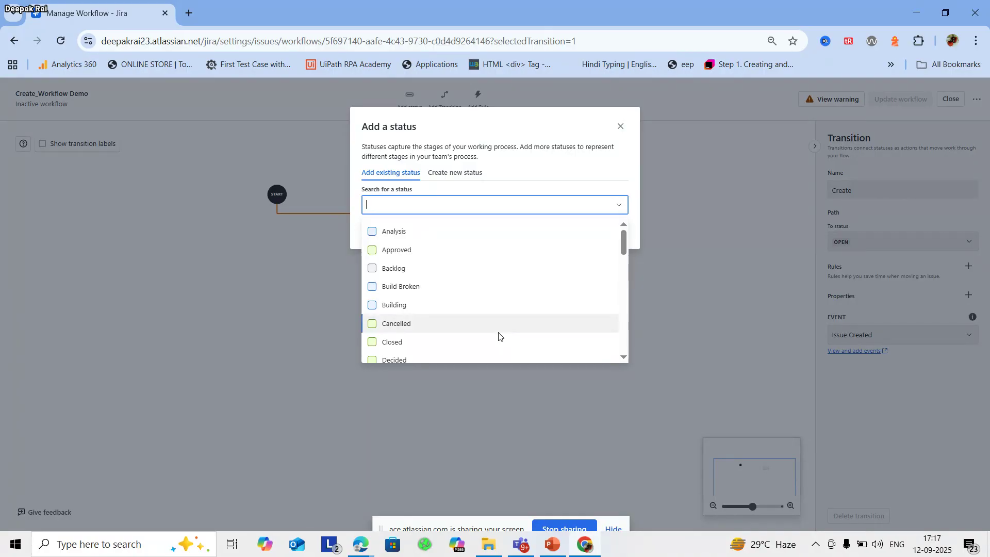
scroll(435, 325, "down", 5)
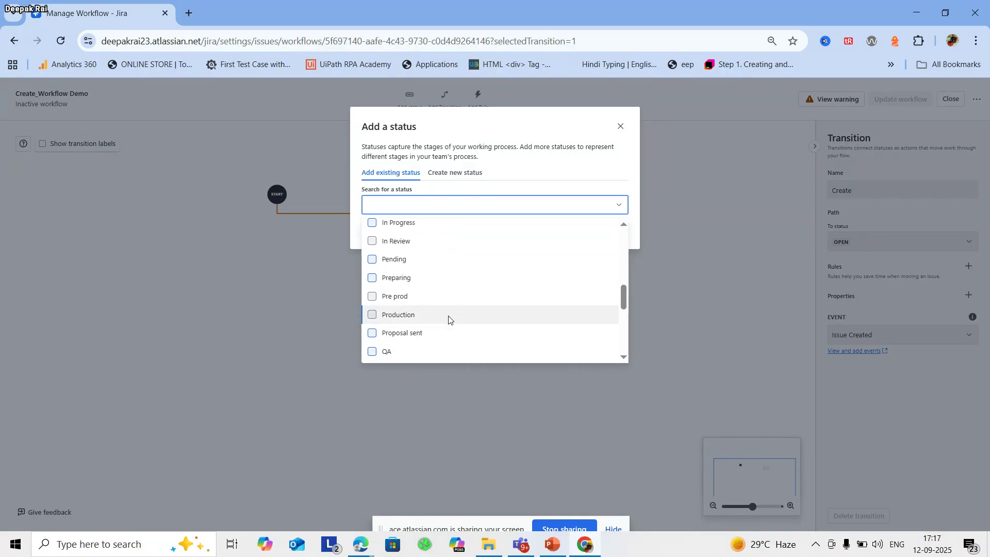
scroll(449, 320, "up", 3)
scroll(452, 330, "down", 6)
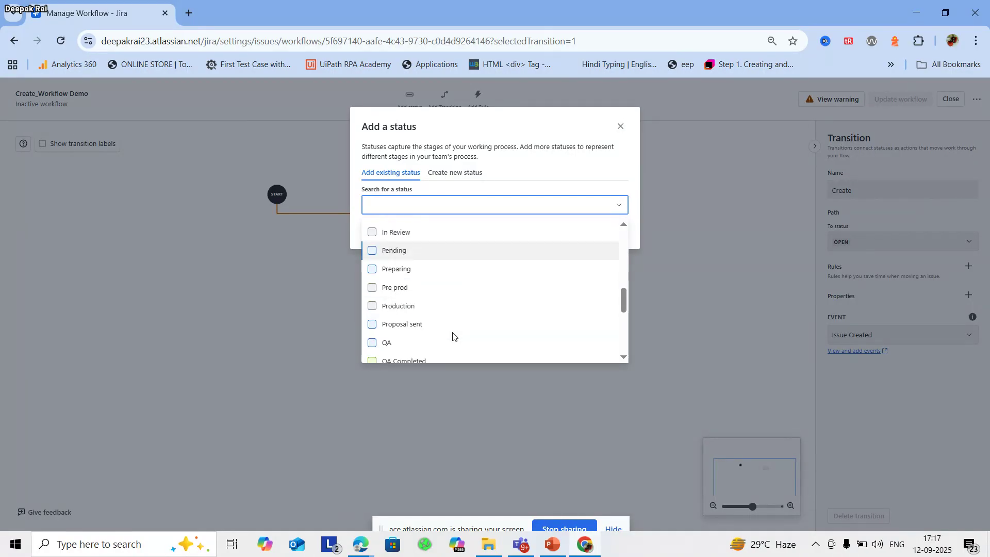
scroll(446, 325, "up", 3)
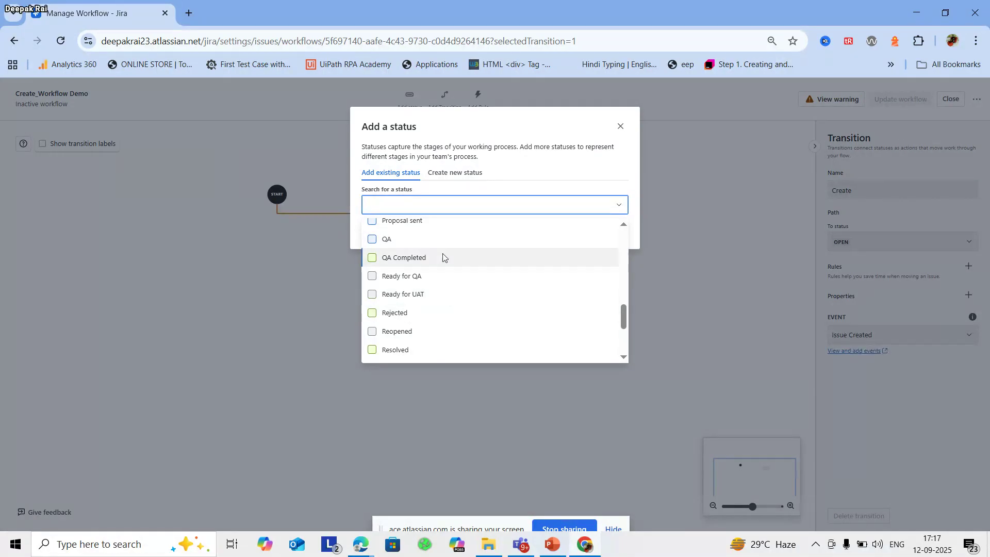
scroll(444, 255, "up", 8)
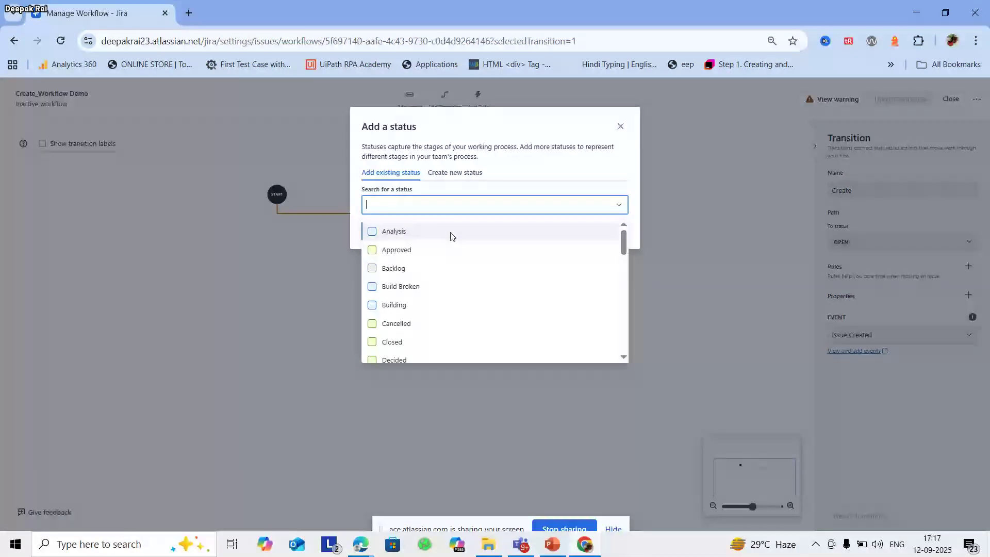
type("New")
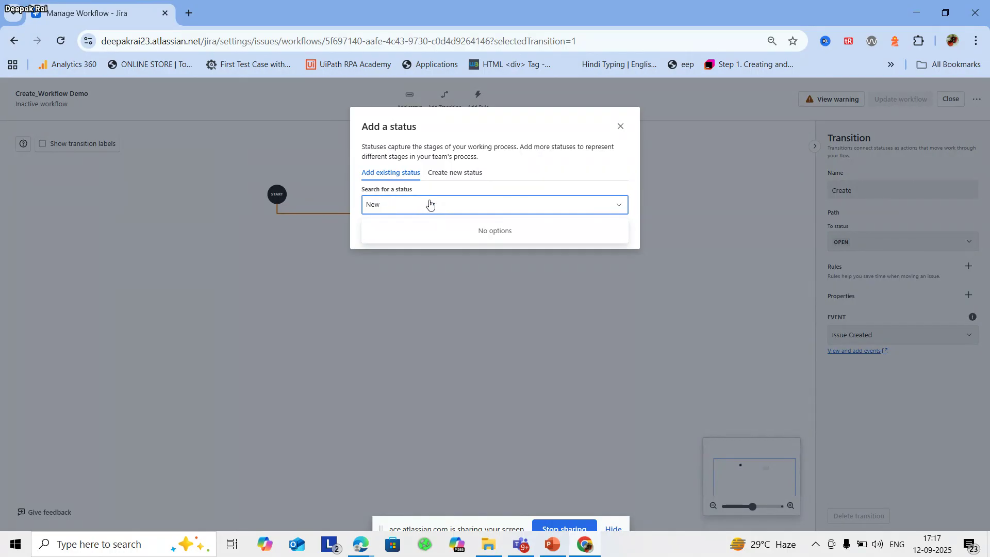
Create a new status named "New" in the To do category and add it to the workflow.
left_click(455, 175)
left_click(396, 201)
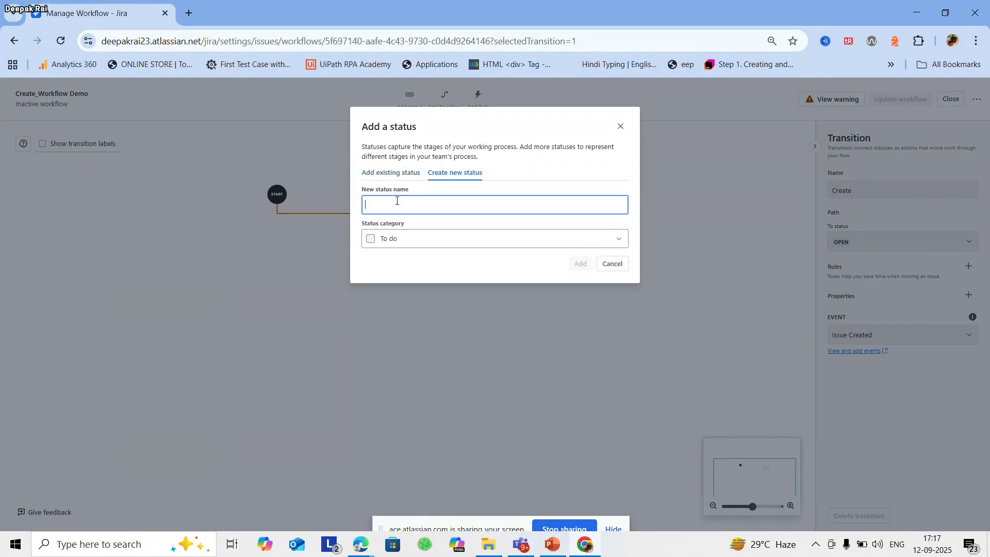
type("New")
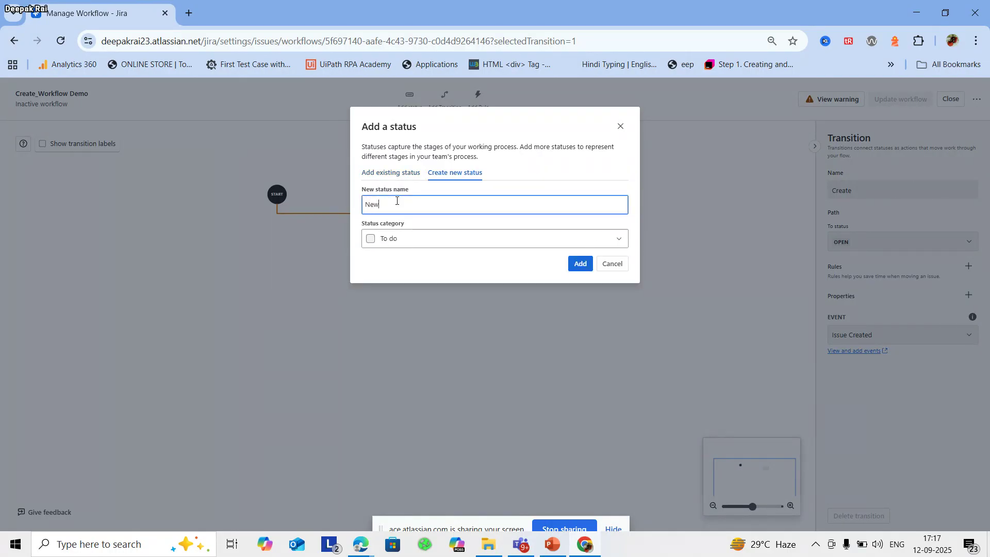
left_click(415, 267)
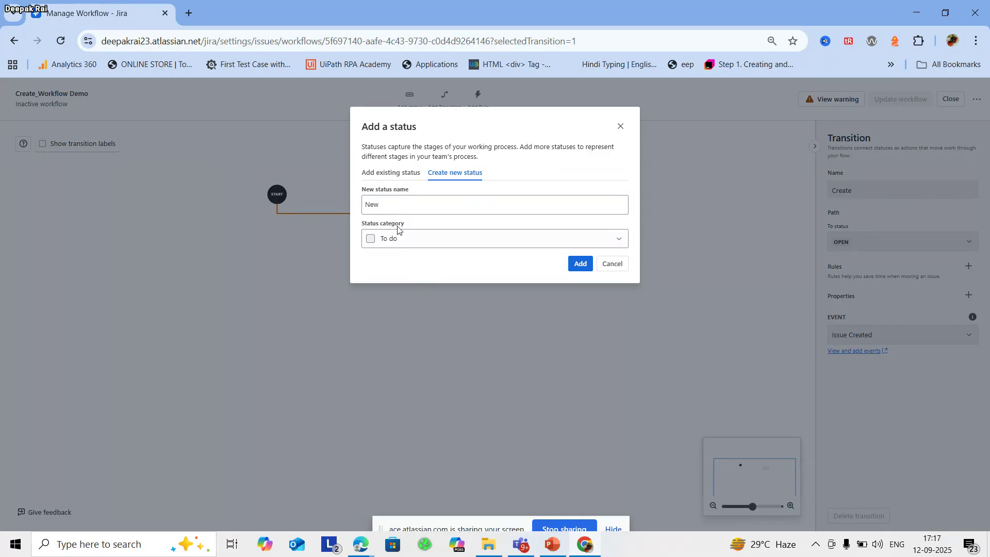
left_click(578, 262)
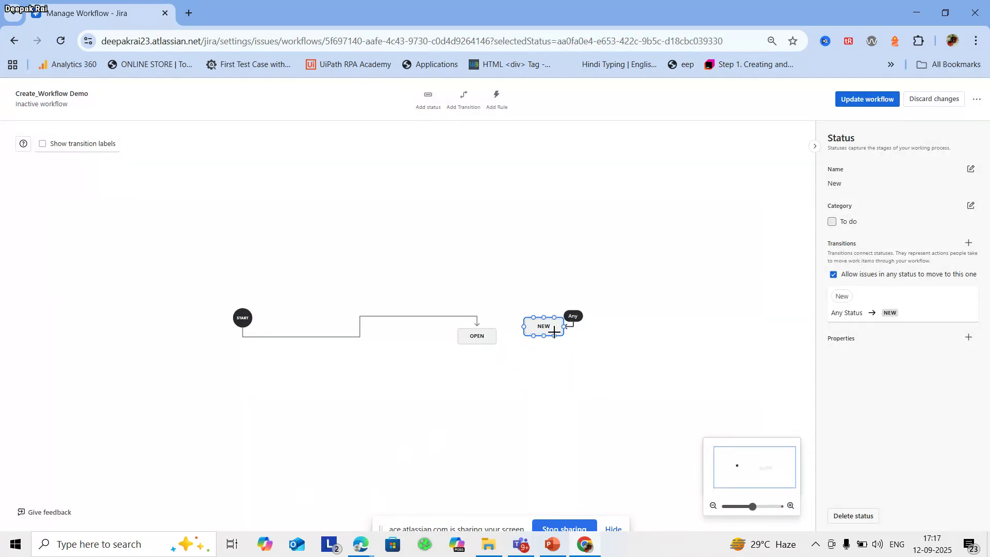
Redirect the Create transition from Open to the New status, and reposition the Start node and New so they are spaced apart.
left_click_drag(549, 332, 341, 367)
left_click(450, 317)
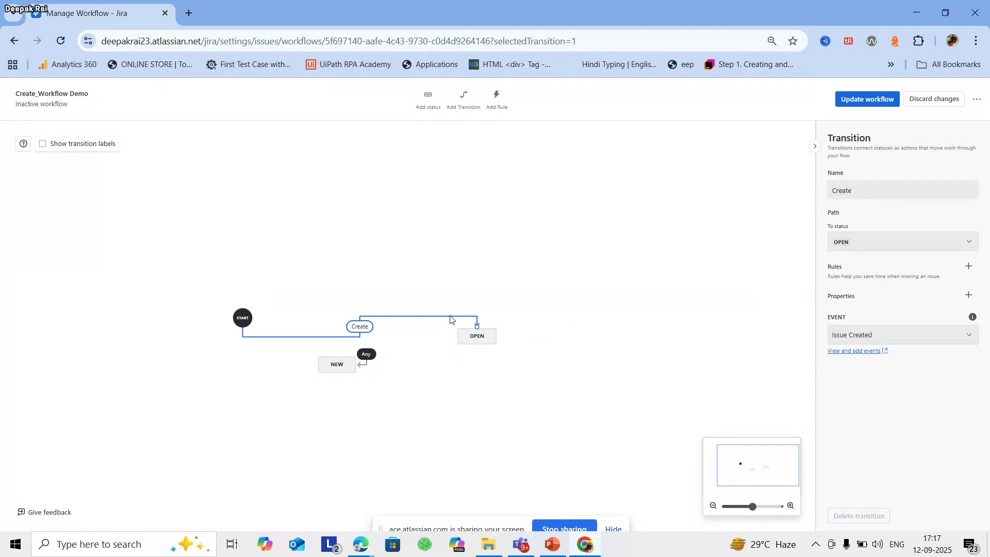
left_click_drag(477, 326, 337, 356)
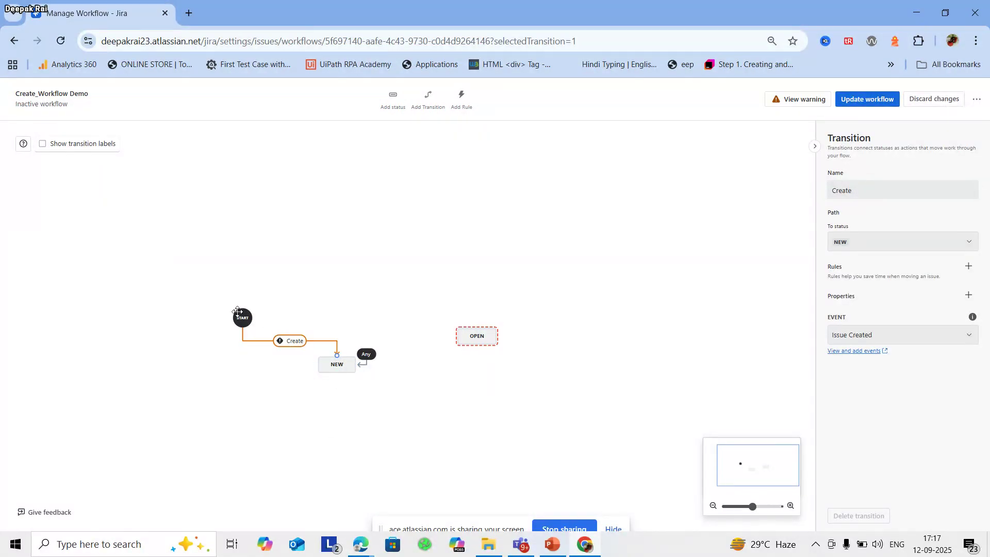
left_click_drag(240, 313, 146, 237)
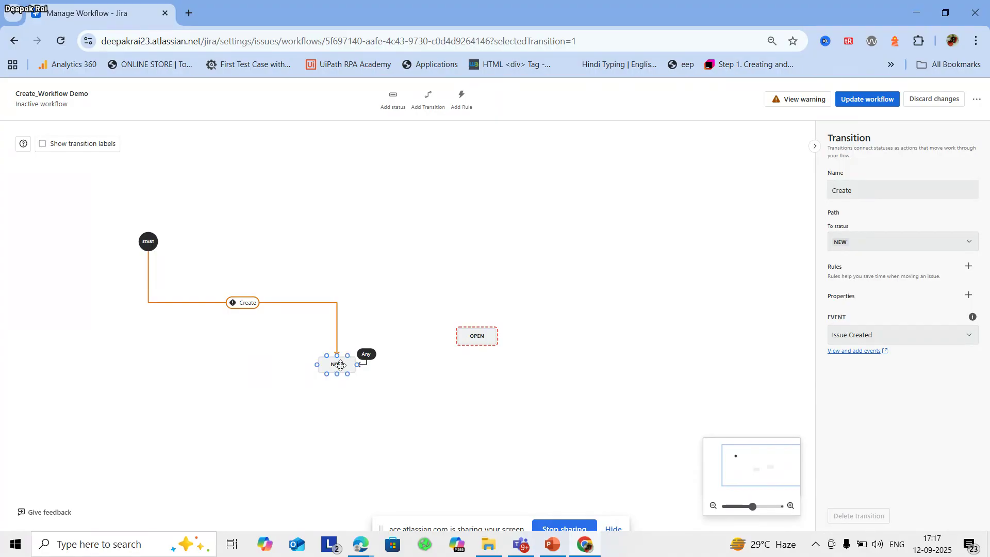
left_click_drag(340, 355, 359, 213)
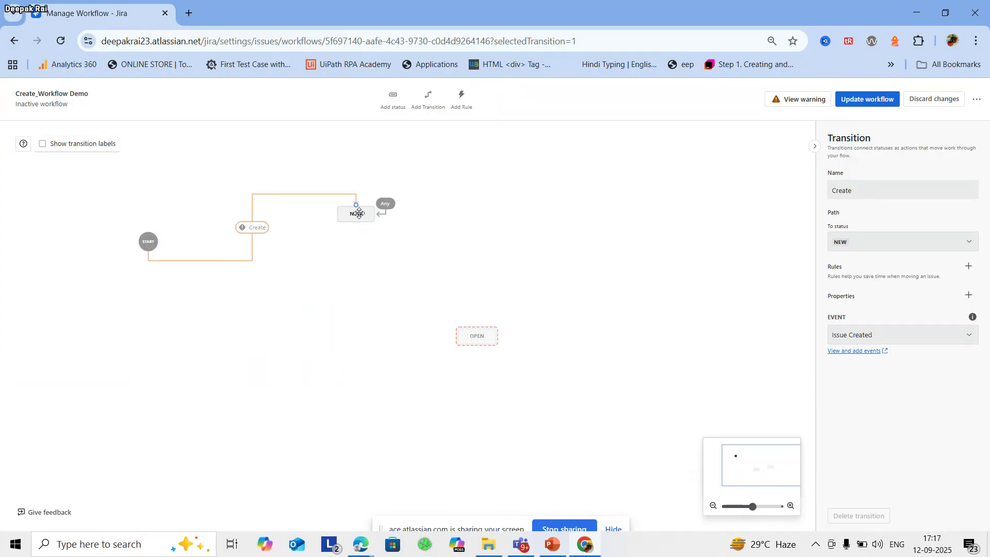
Delete the Open status from the workflow.
left_click(483, 336)
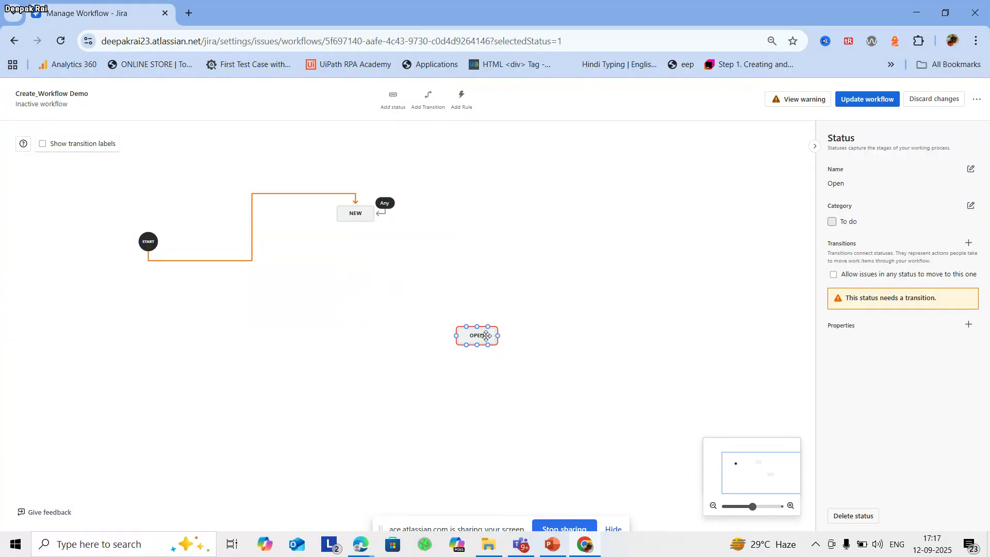
key("Delete")
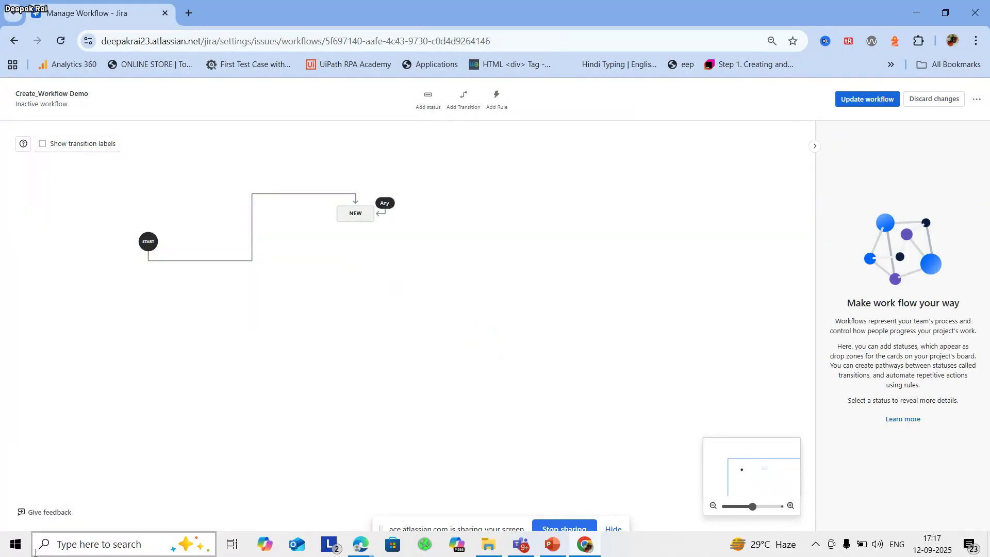
Open Notepad and move its window closer to the workflow diagram.
left_click(16, 551)
type("notepad")
key("Return")
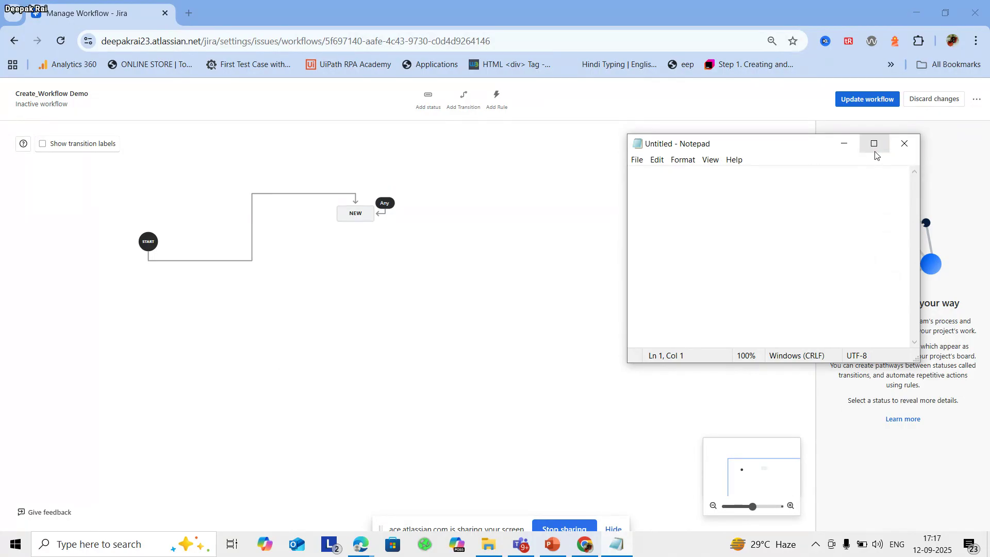
left_click_drag(754, 146, 684, 158)
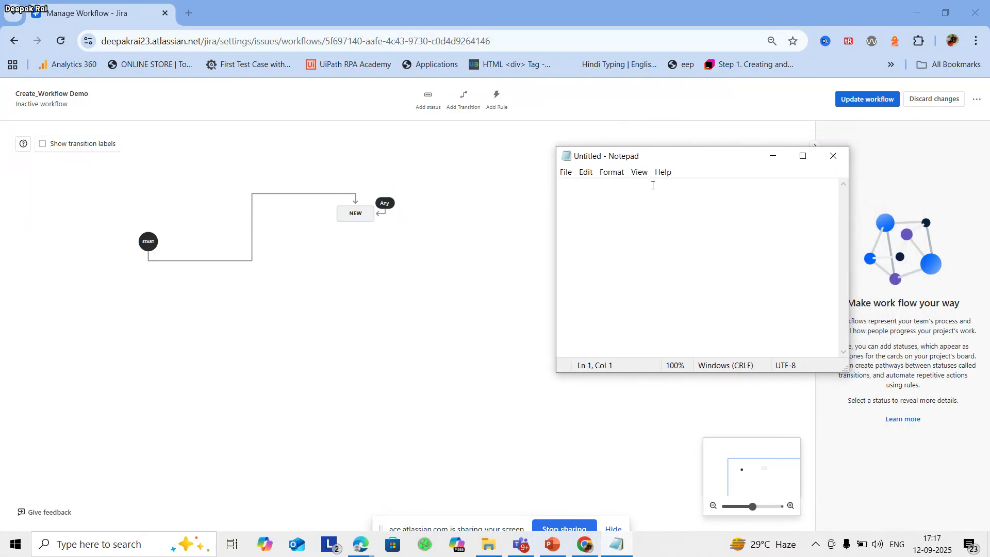
Note "ISsue" and the status sequence "New>>In progress>>In Development>>Resolved>>QA>>UAT>>Close" in Notepad, and minimize it.
type("I")
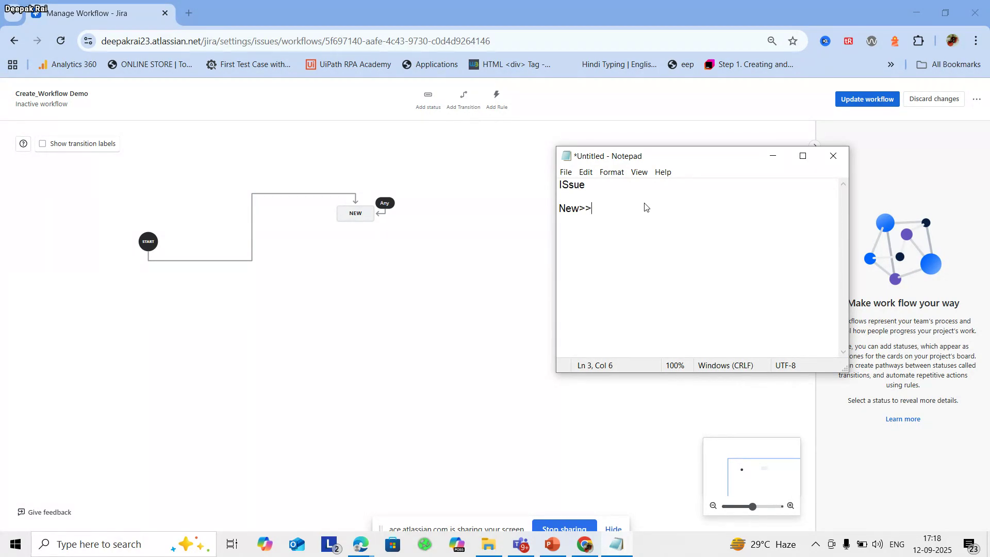
type("In progress>>In")
type("Development>>Resolved>>QA")
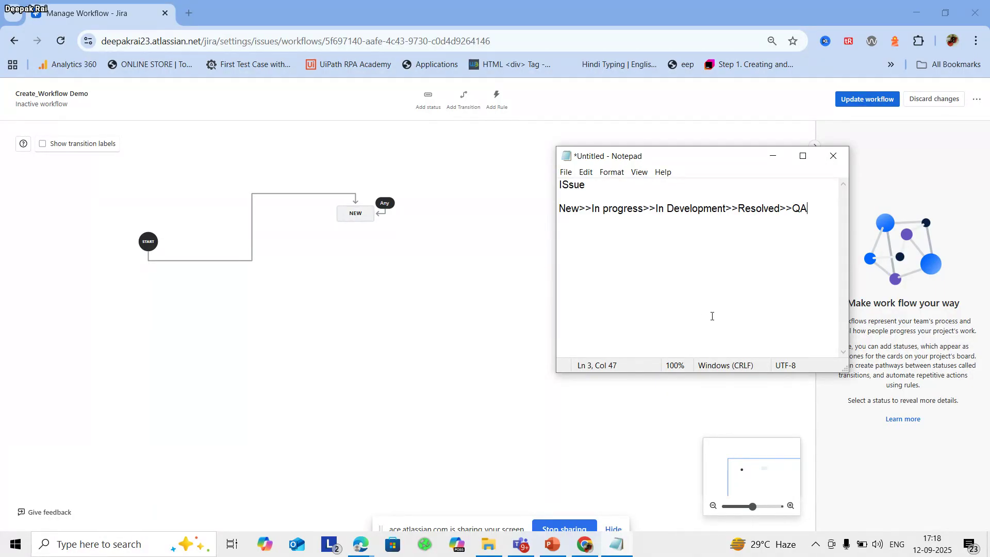
type(">>UAT>>Close")
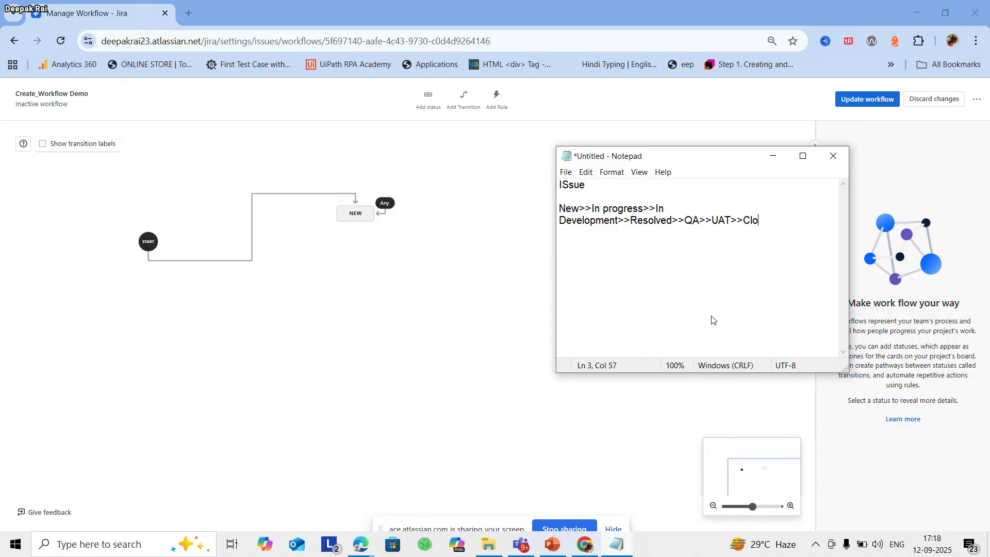
left_click(772, 156)
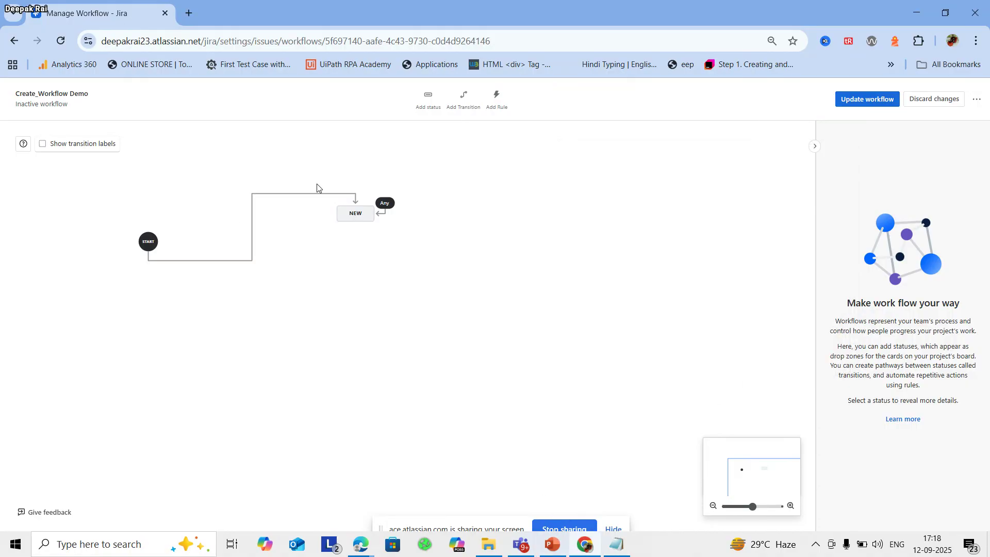
Select the New status, switch back to Notepad, and highlight "In progress" in the noted status sequence.
left_click(361, 211)
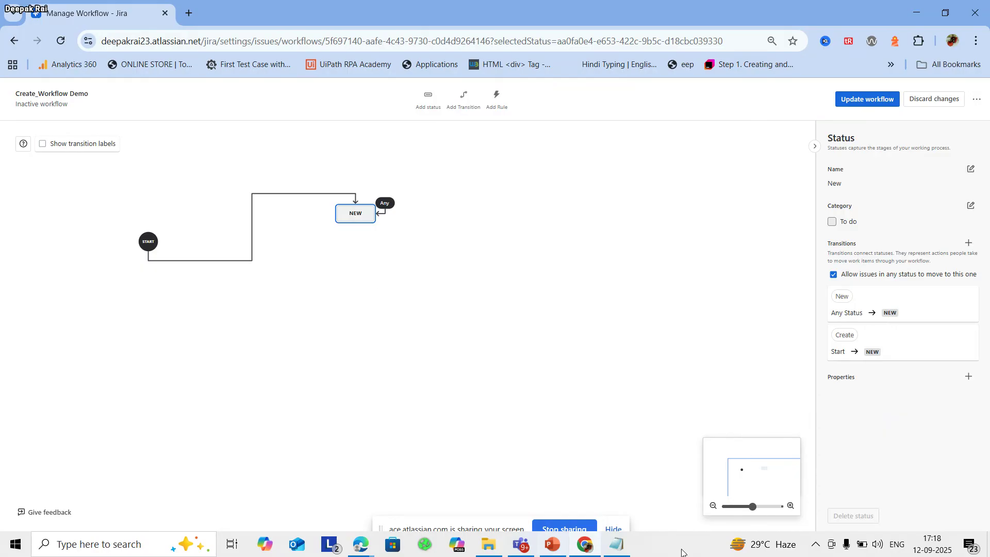
left_click(617, 545)
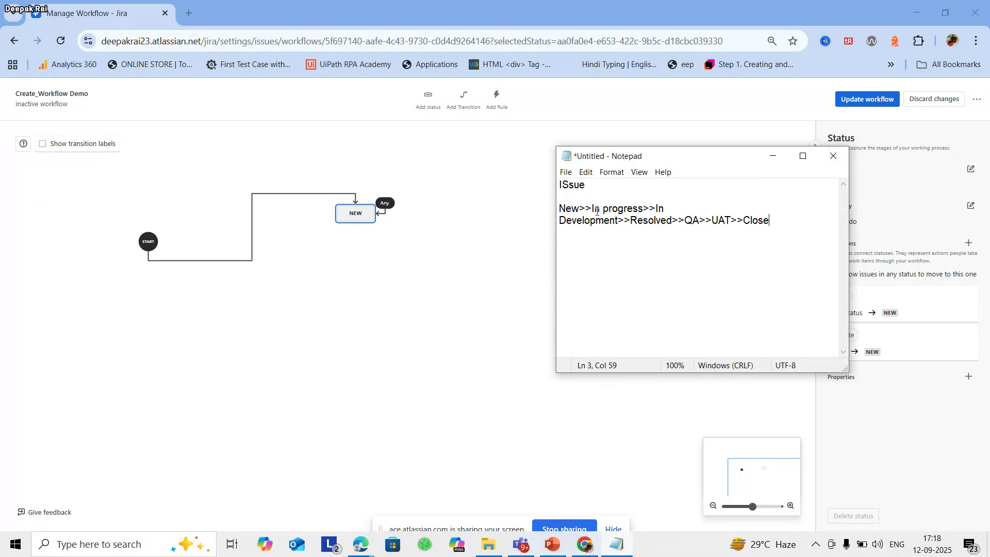
mouse_move(594, 208)
left_mouse_down()
mouse_move(645, 208)
mouse_move(592, 212)
left_mouse_up()
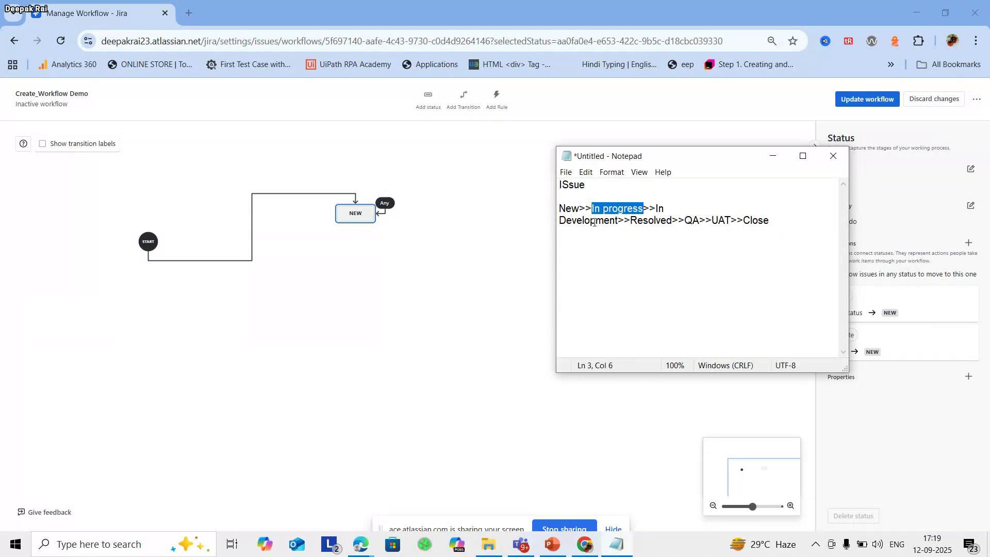
Return to the Jira workflow, add the existing In Progress status, and place it below New.
left_click(428, 98)
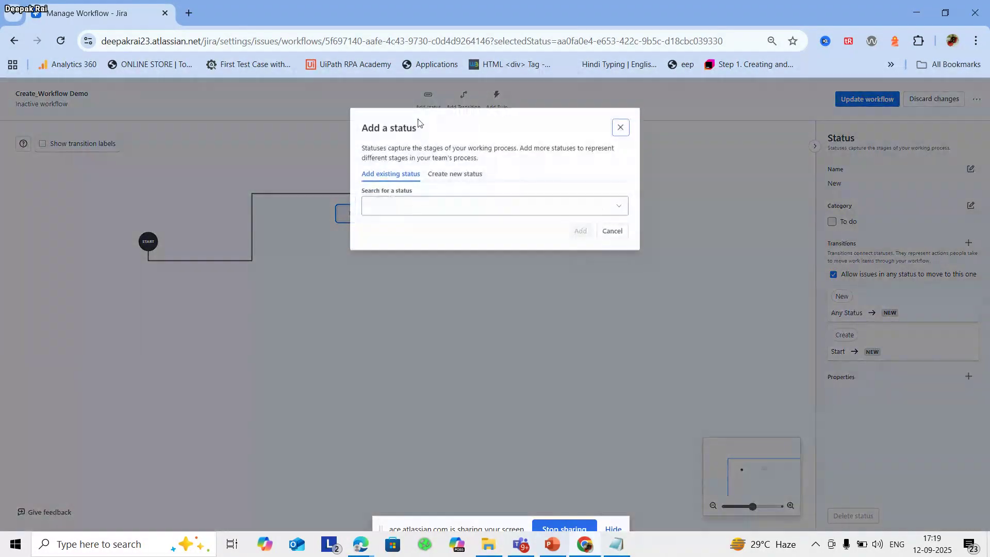
left_click(433, 212)
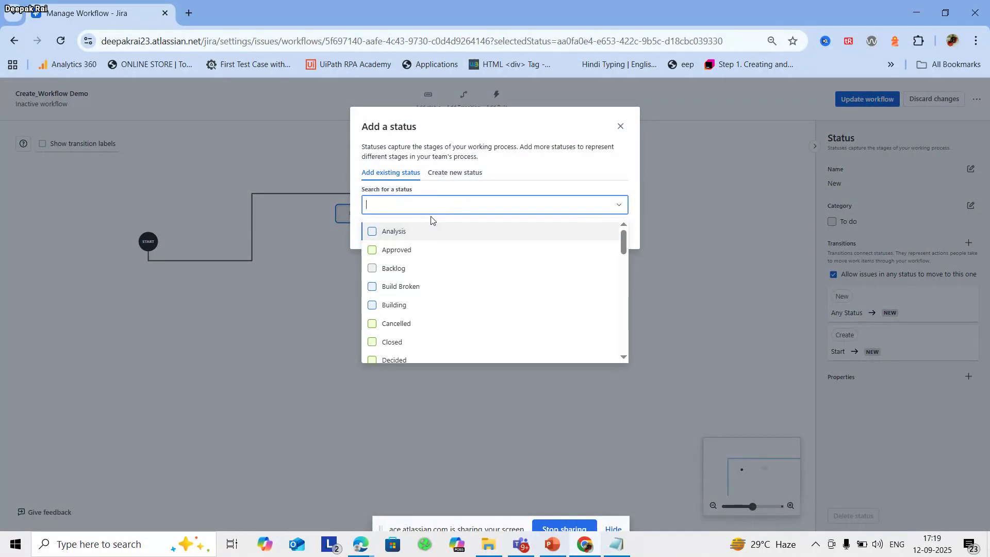
type("in pro")
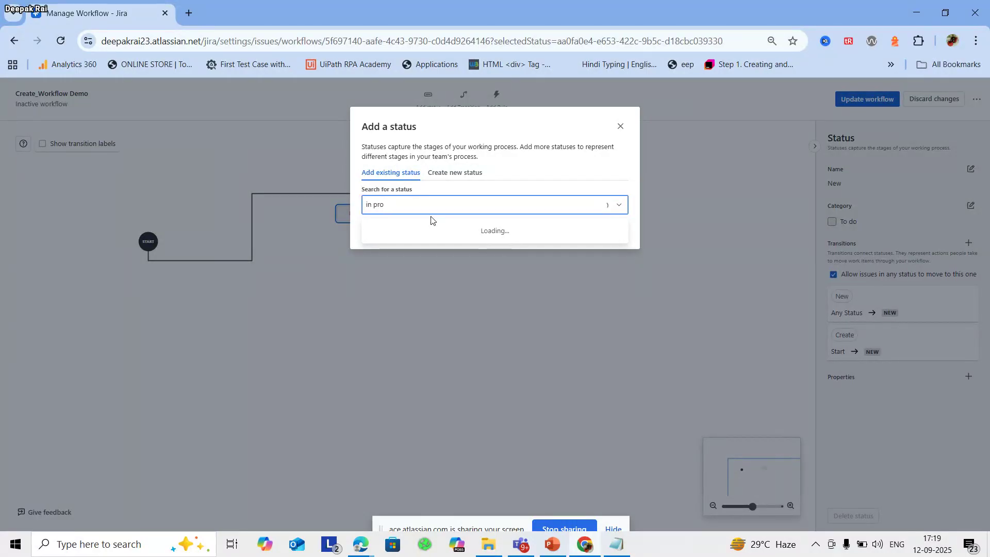
left_click(407, 231)
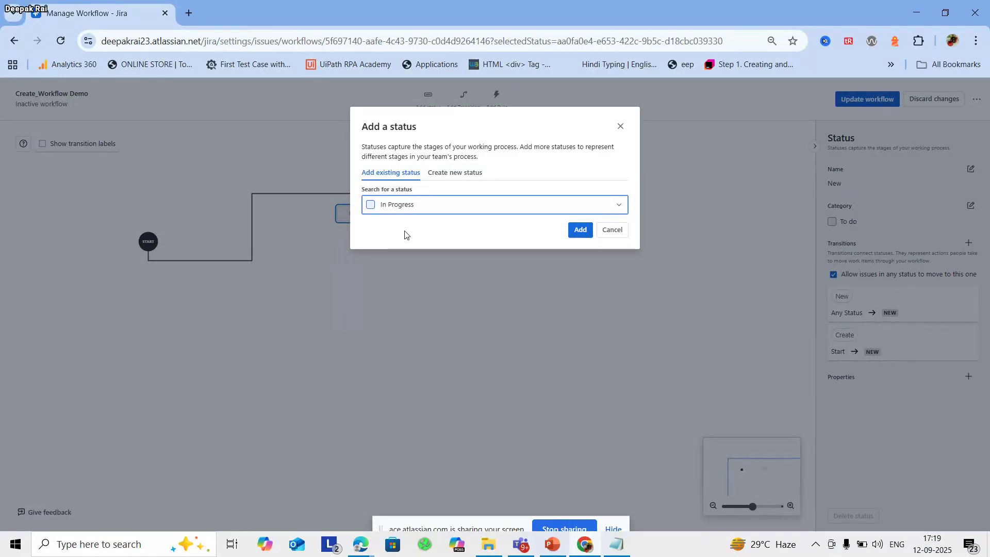
left_click(580, 228)
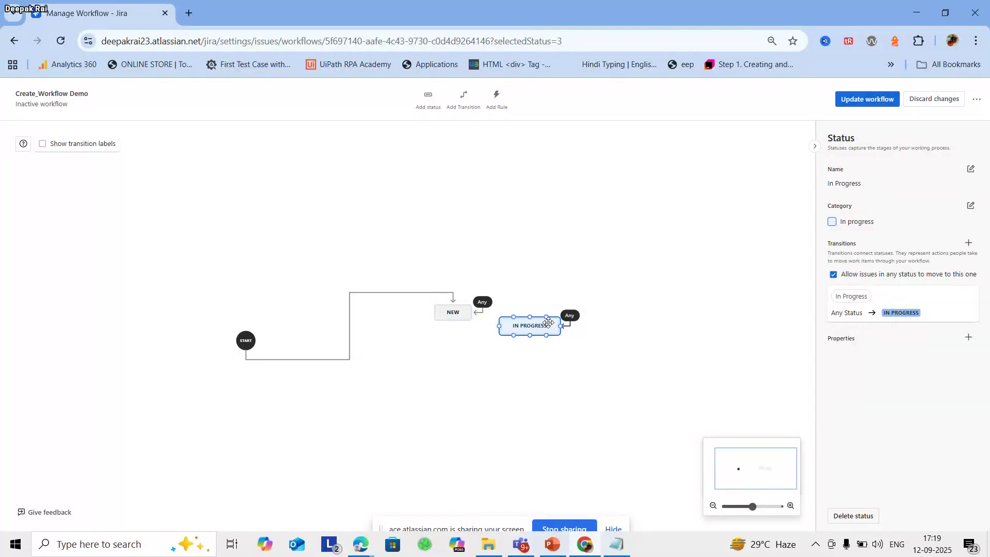
left_click_drag(546, 324, 455, 356)
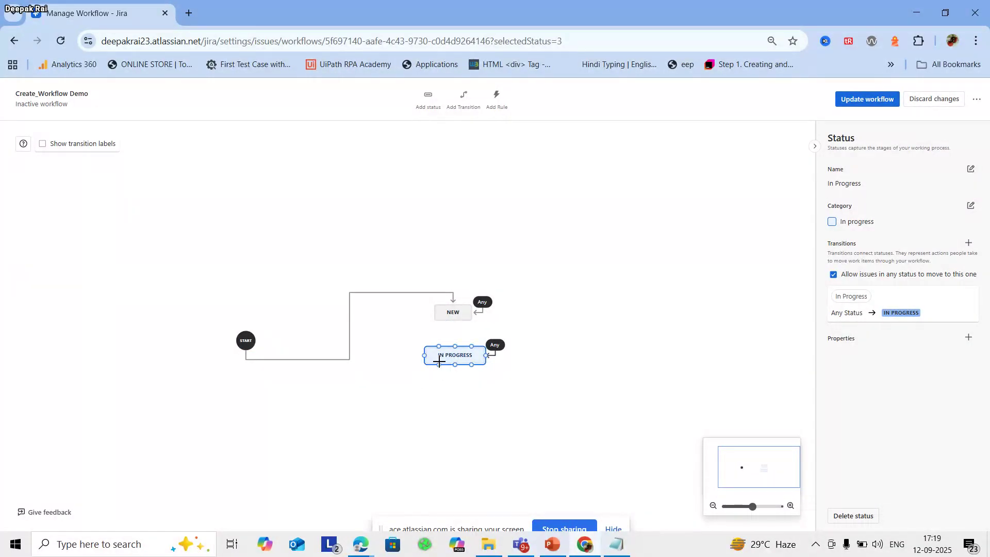
Create a transition named "Work started" from New to In Progress.
left_click_drag(455, 322, 449, 357)
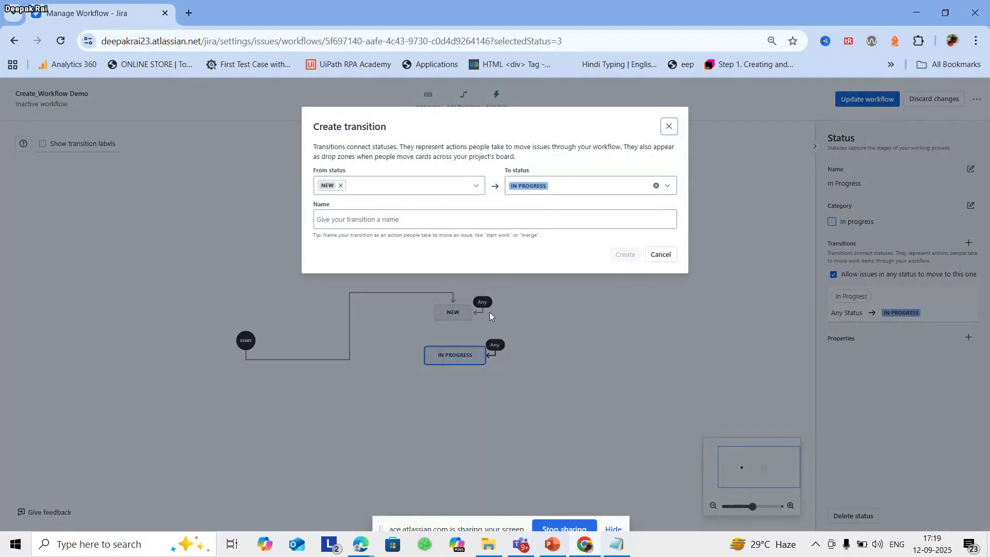
left_click(416, 227)
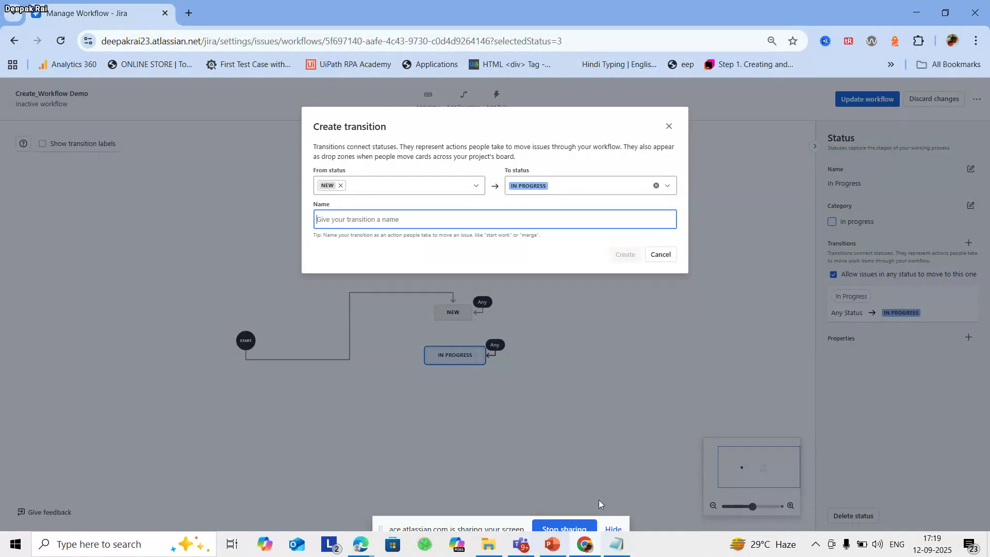
type("Work started")
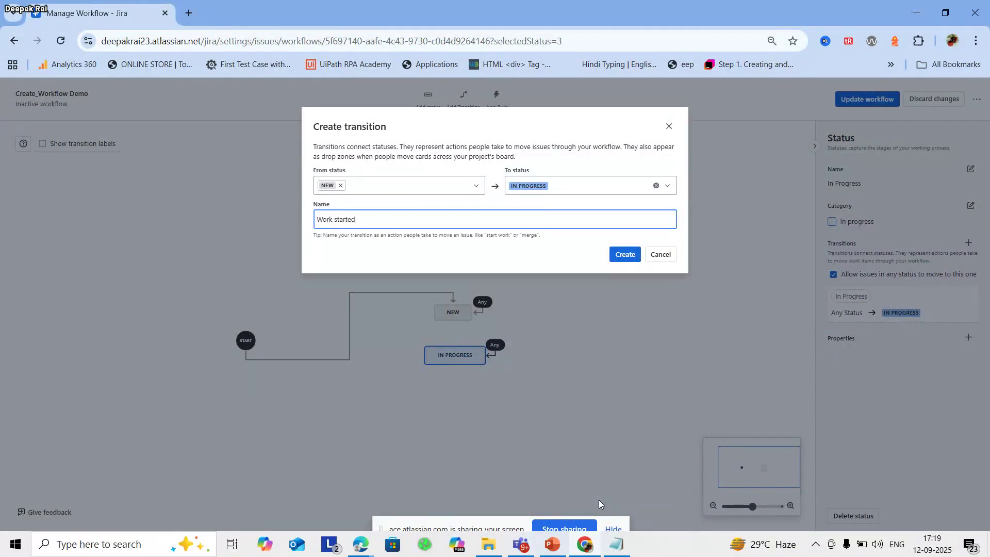
left_click(625, 254)
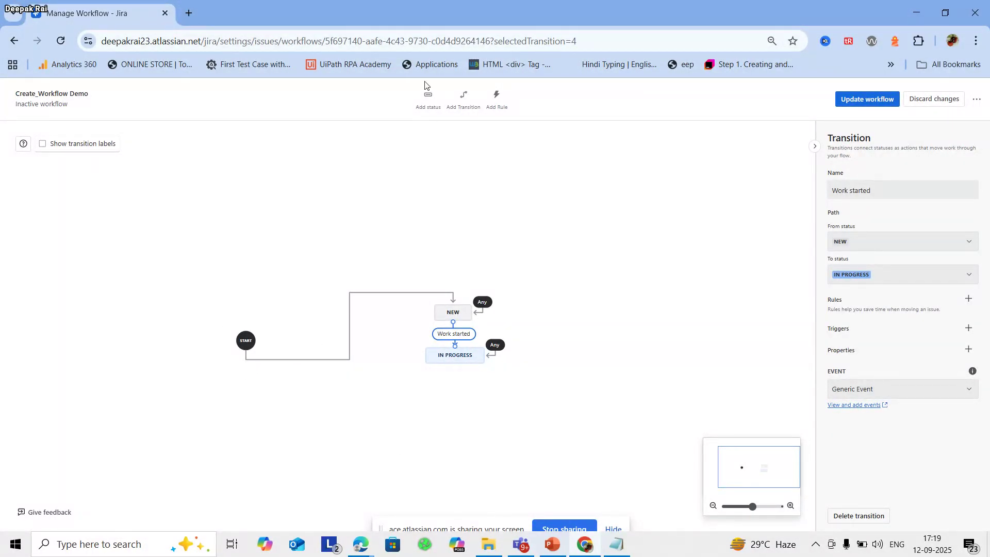
Start adding a status, search the existing statuses for "in deve", and clear the search.
left_click(428, 94)
left_click(430, 206)
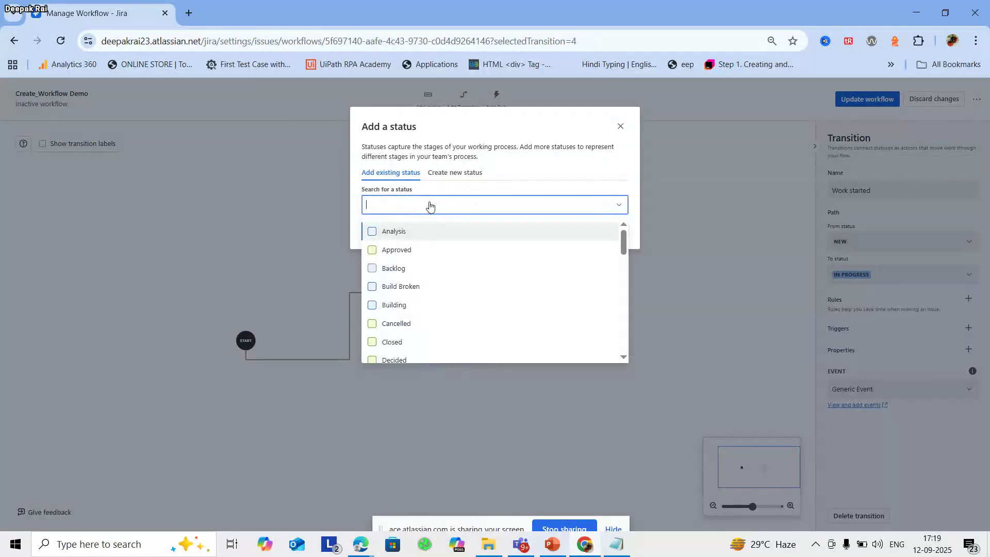
type("i")
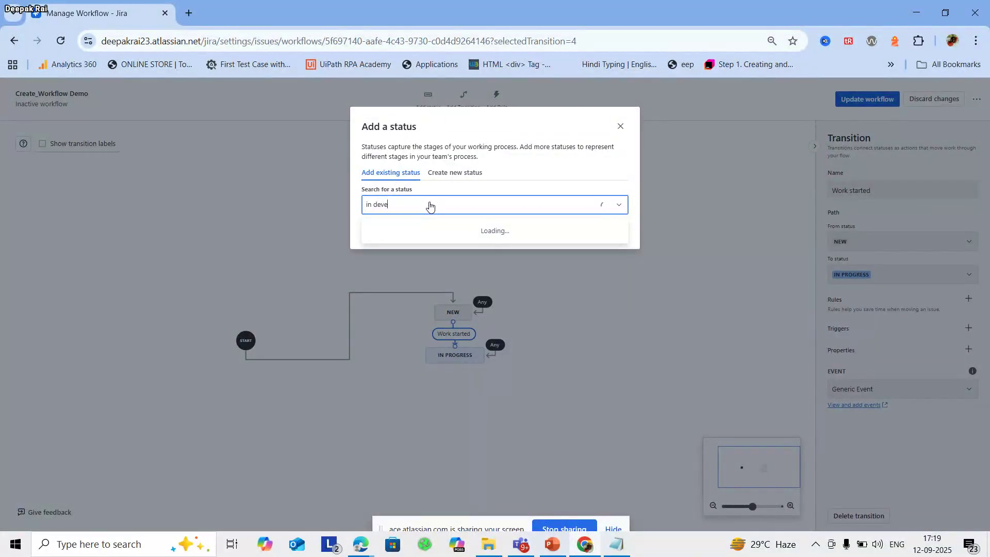
type("n deve")
key("BackSpace")
key("BackSpace")
key("BackSpace")
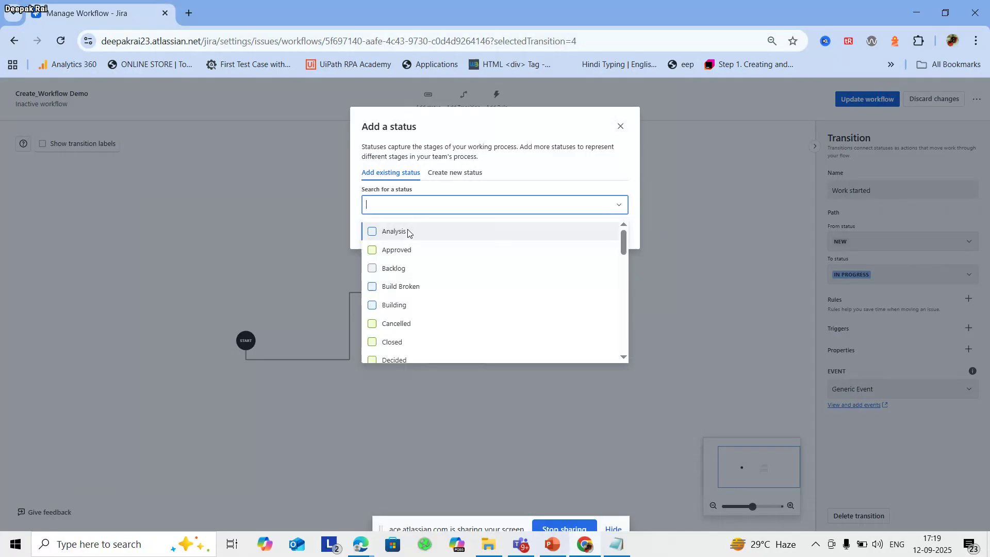
Create a new status named "in development" in the To do category and place it below In Progress.
left_click(439, 175)
left_click(429, 205)
type("in development")
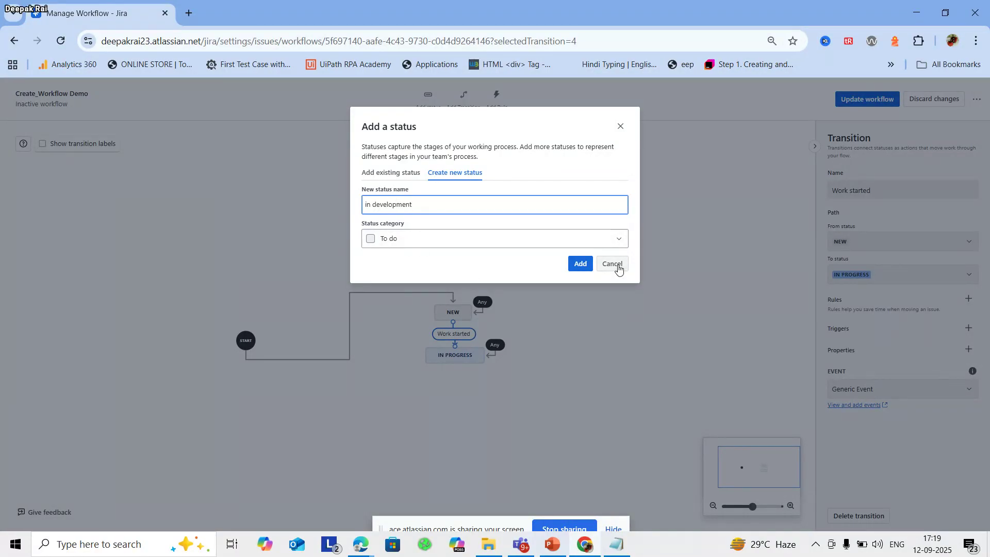
left_click(574, 264)
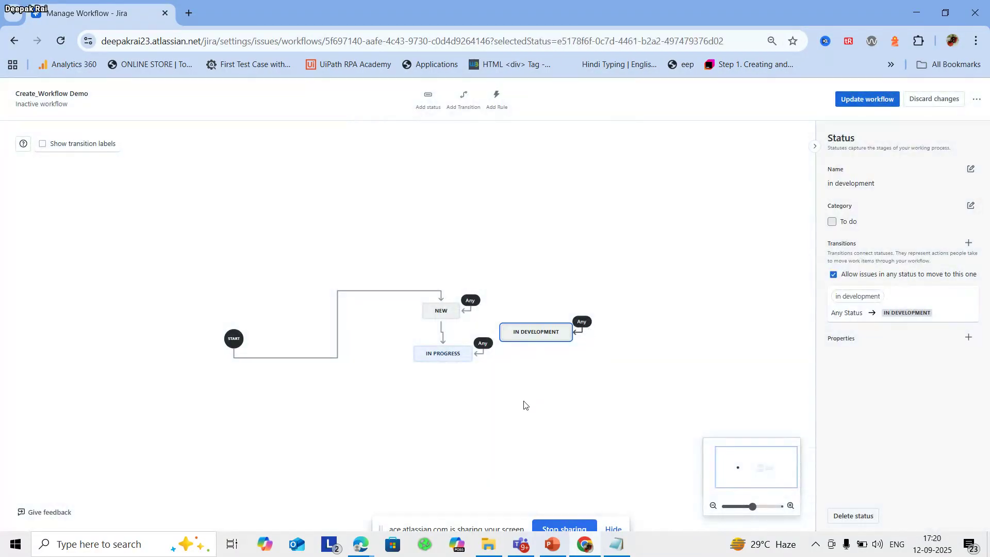
left_click_drag(534, 339, 440, 406)
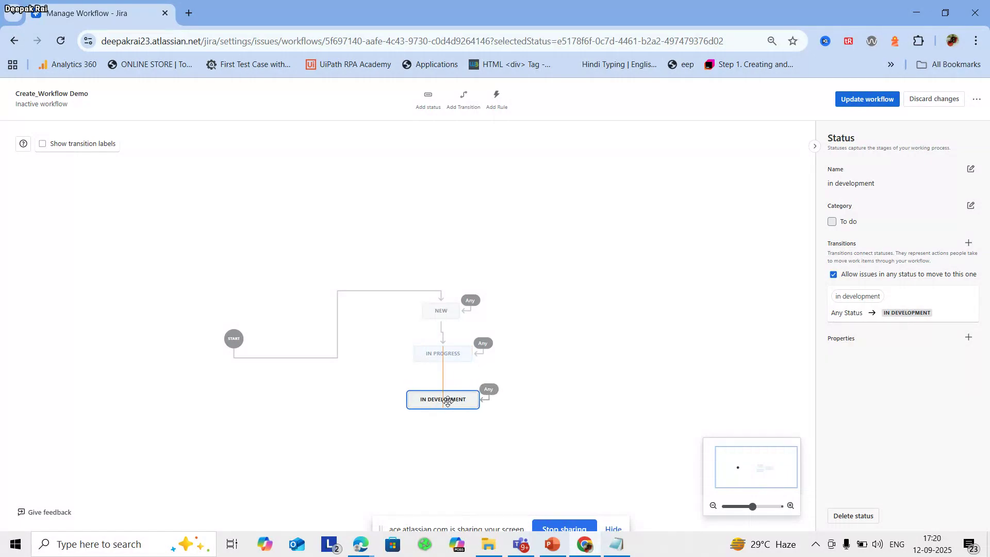
Create a transition named "Coding" from In Progress to In Development.
left_click_drag(443, 362, 443, 402)
left_click(433, 218)
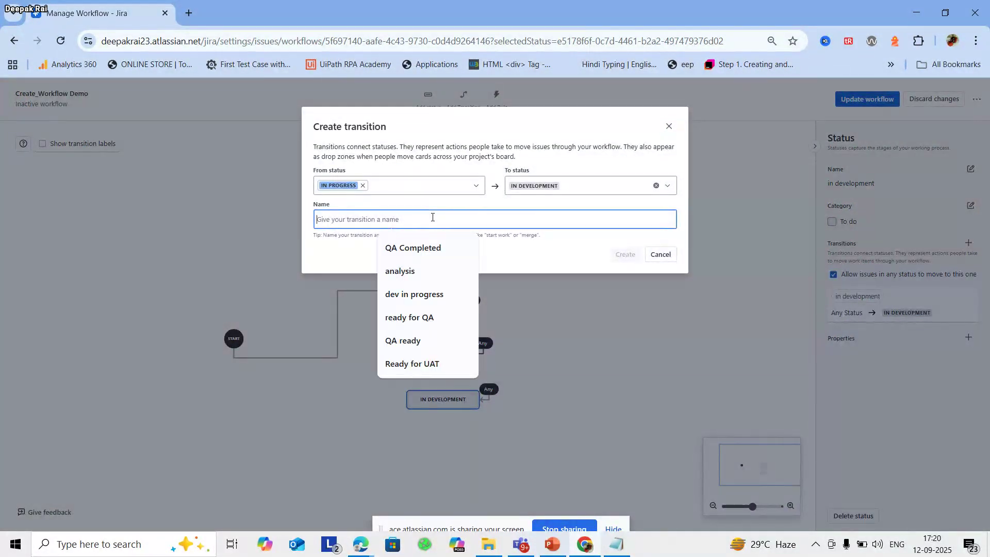
type("De")
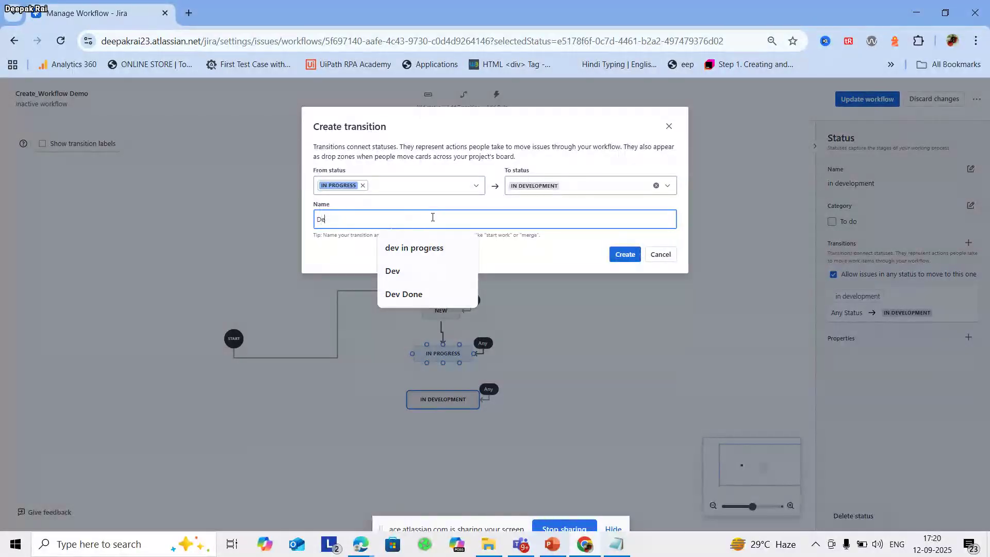
key("BackSpace")
key("BackSpace")
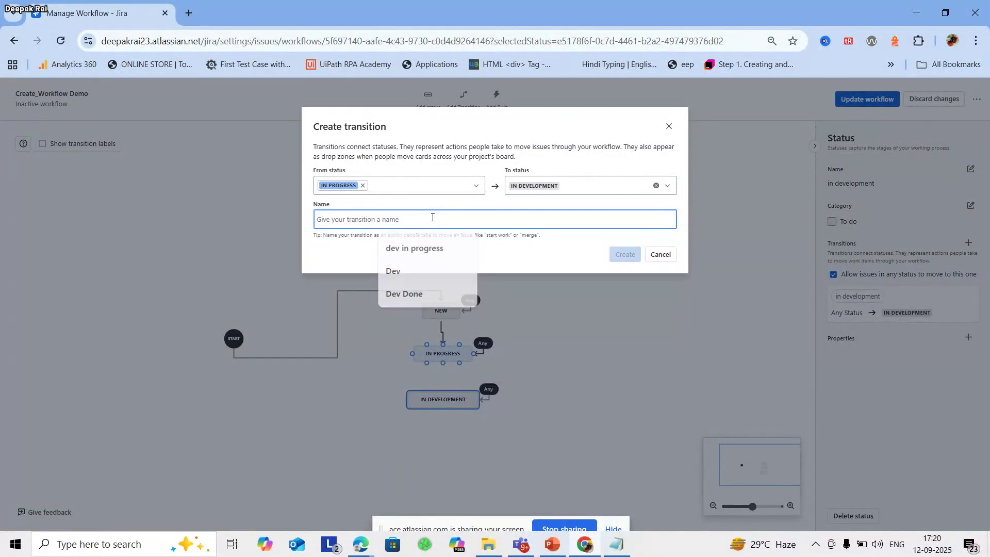
type("Coding")
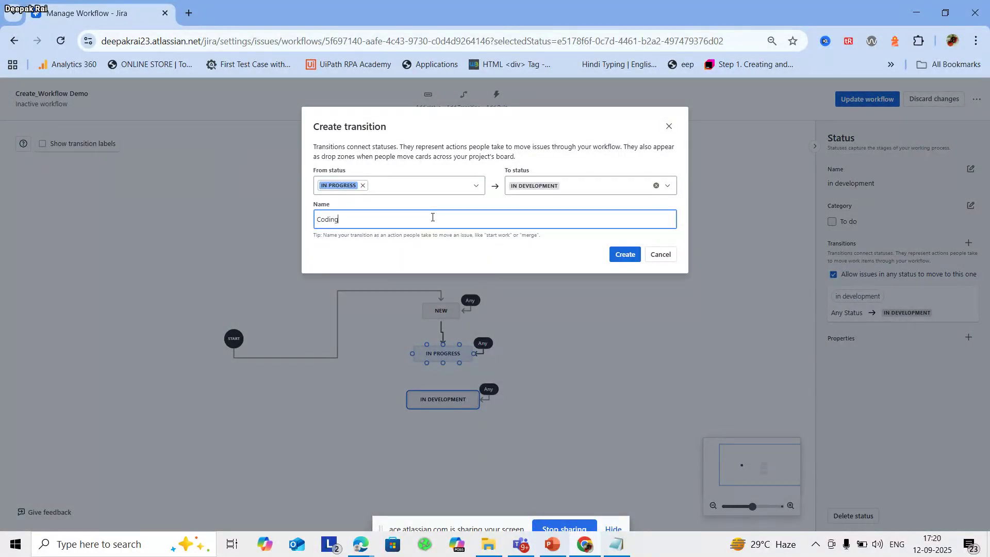
left_click(630, 260)
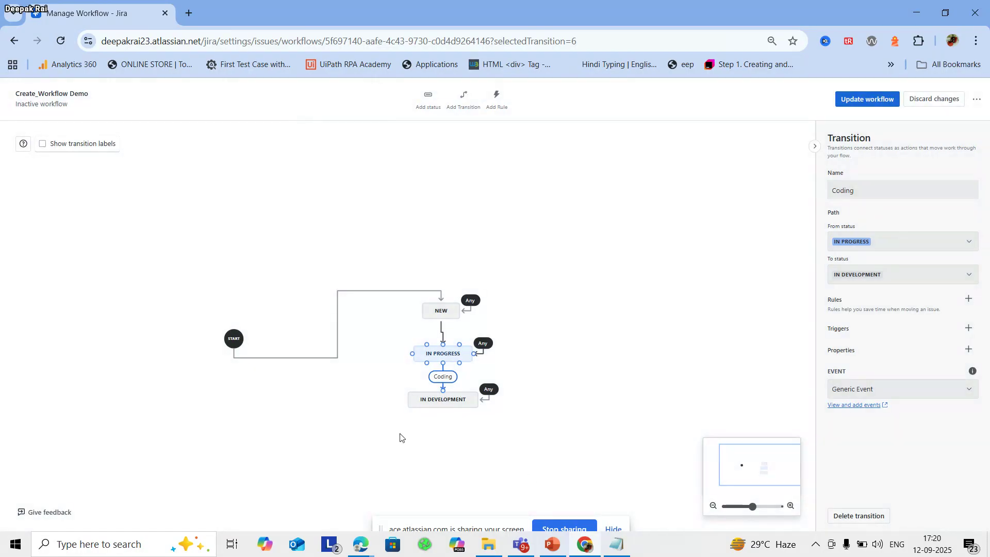
Check the planned status sequence in the Notepad notes, then return to the Jira workflow and select the In Development status.
left_click(616, 546)
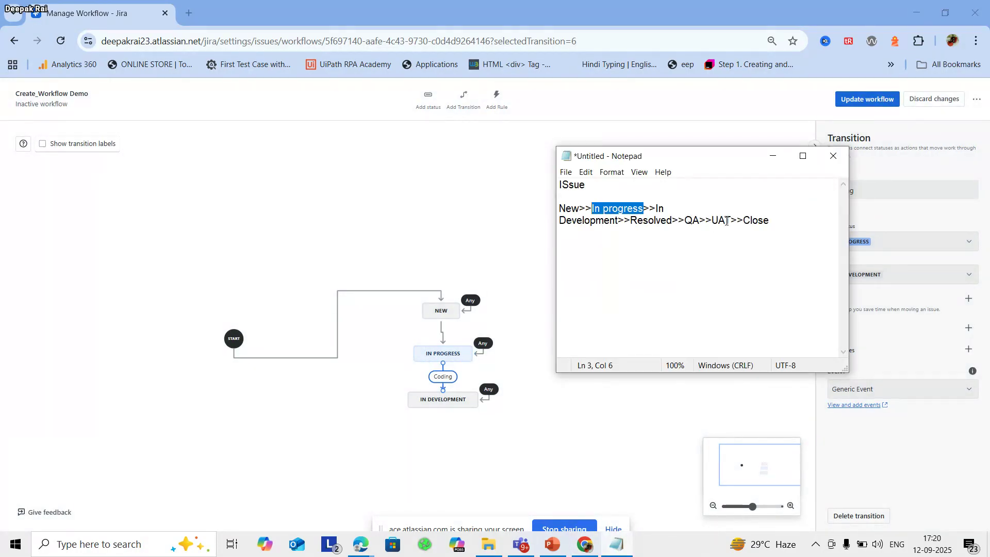
left_click(503, 451)
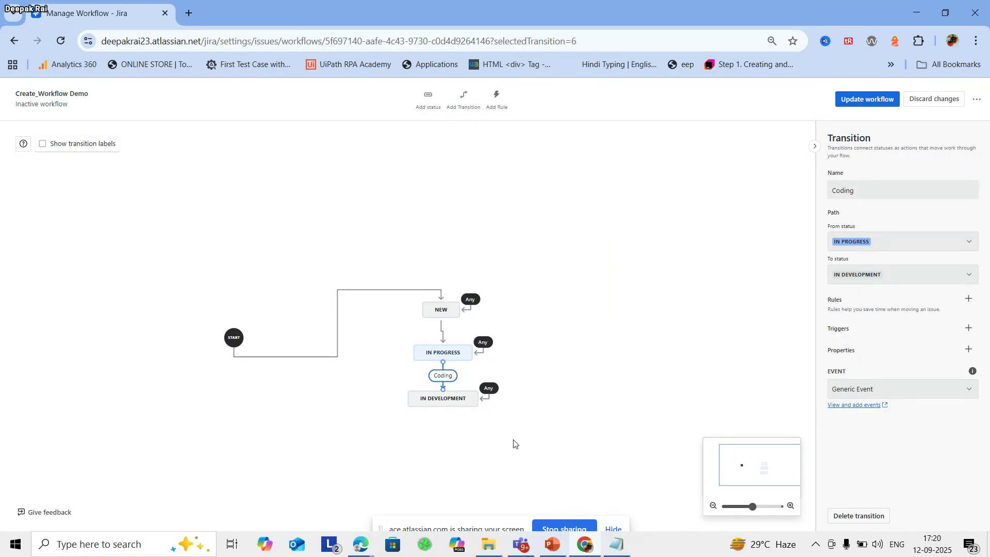
left_click(447, 431)
left_click(444, 401)
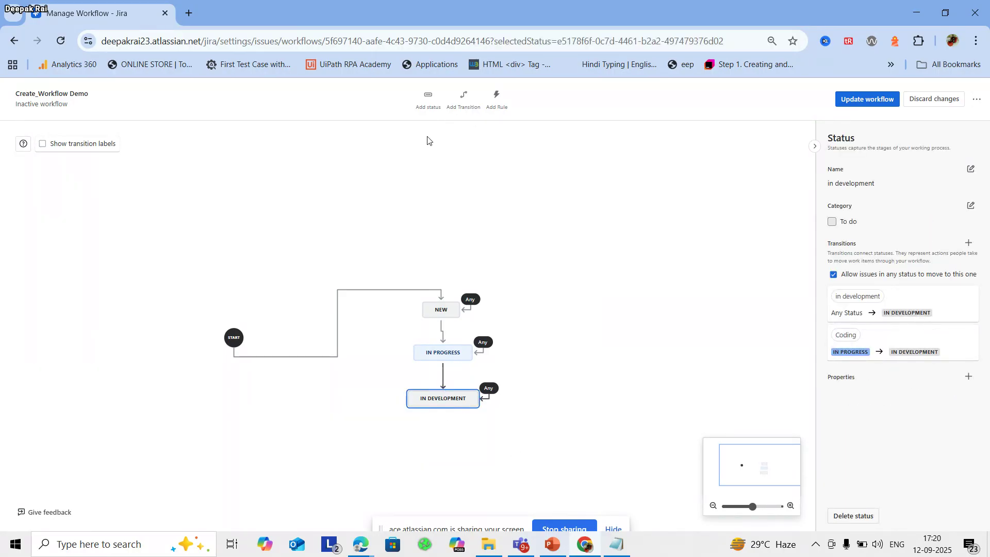
Add the existing QA status to the workflow and place it below In Development.
left_click(428, 98)
left_click(468, 205)
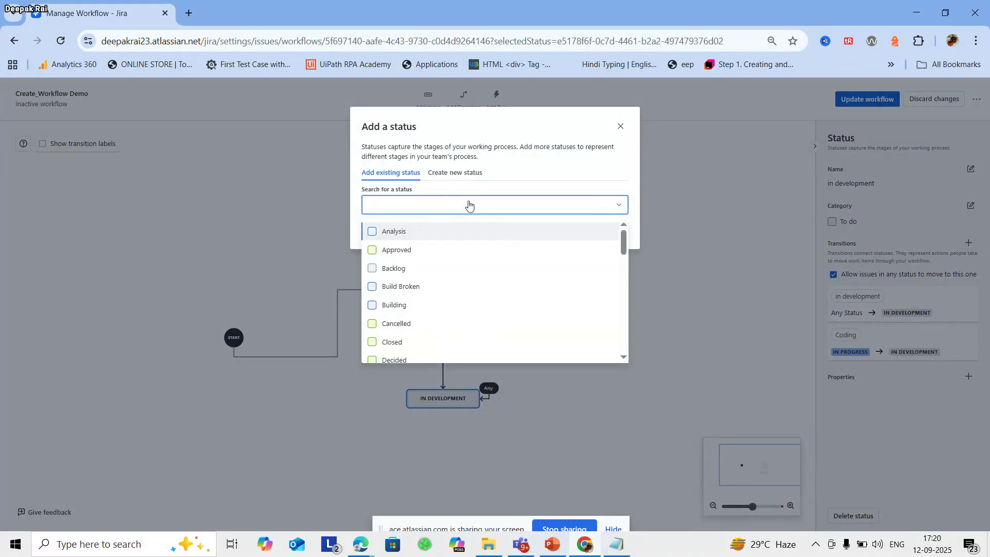
type("QA")
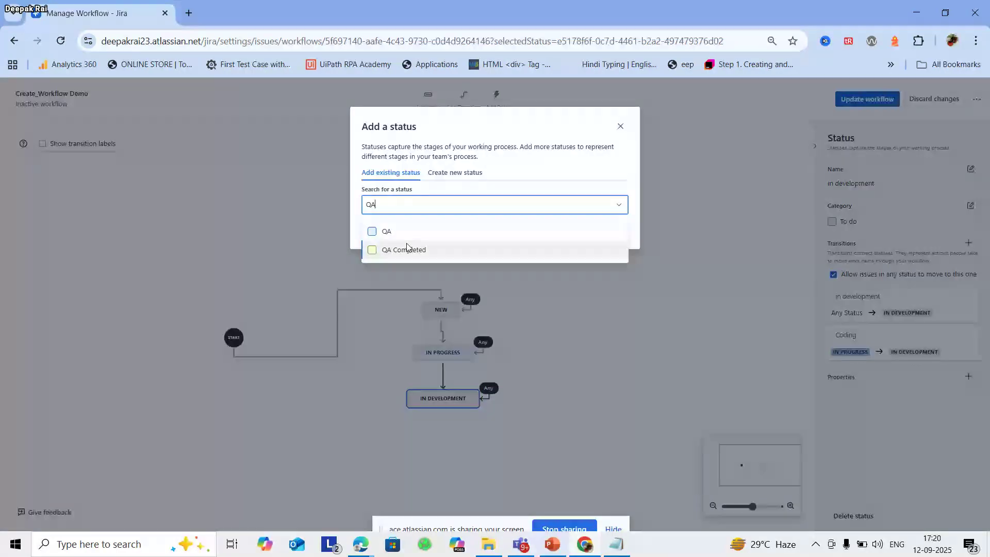
left_click(393, 233)
left_click(580, 230)
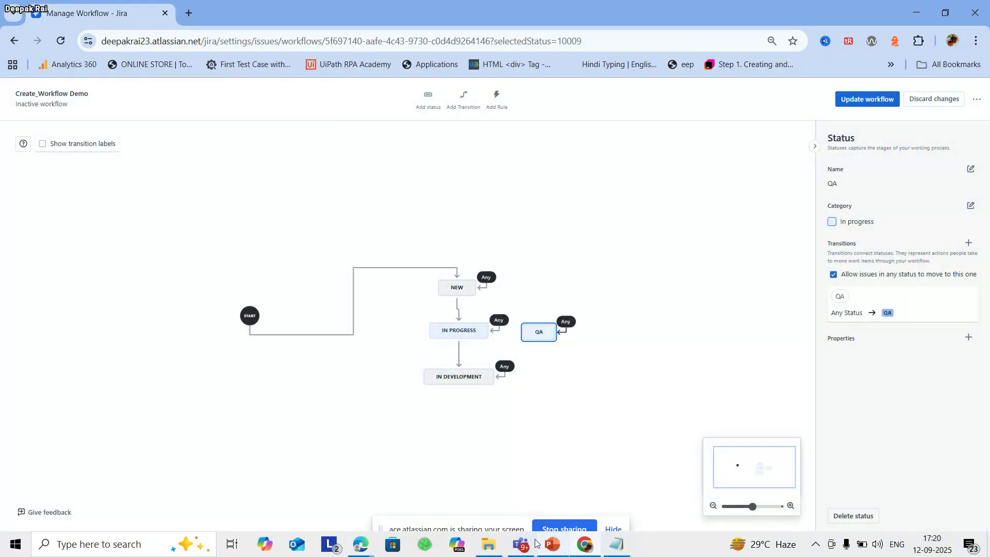
left_click_drag(532, 333, 459, 430)
Create a transition named "QA Started" from In Development to QA.
left_click_drag(459, 386, 460, 420)
left_click(482, 221)
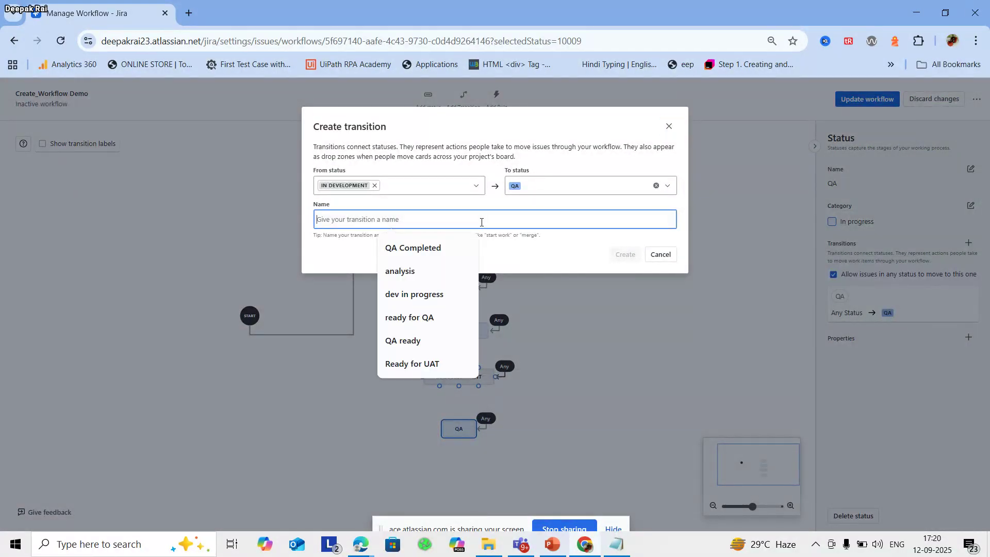
type("T")
key("BackSpace")
type("QA Started")
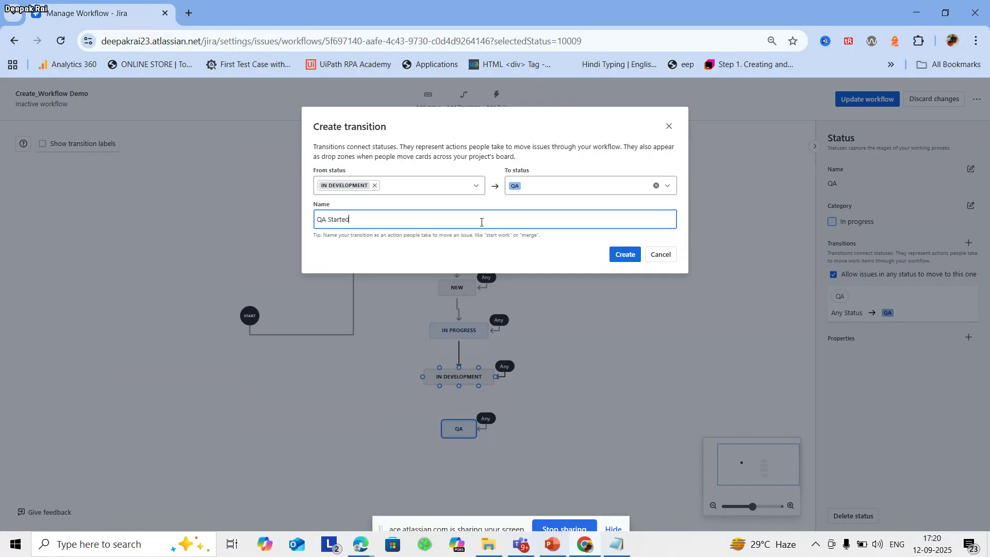
left_click(620, 256)
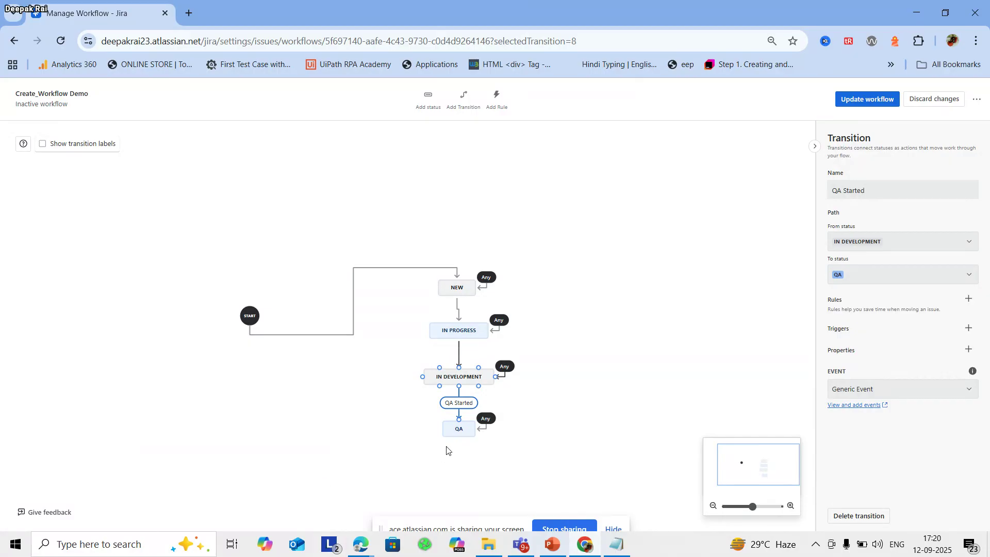
Create a return transition named "QA Fail" from QA to In Development.
left_click_drag(443, 429, 424, 379)
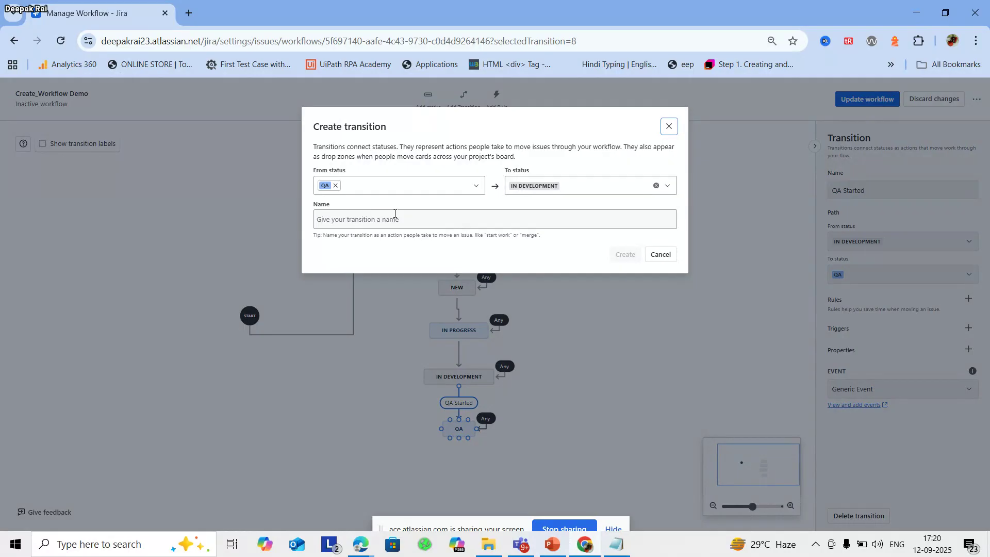
left_click(427, 225)
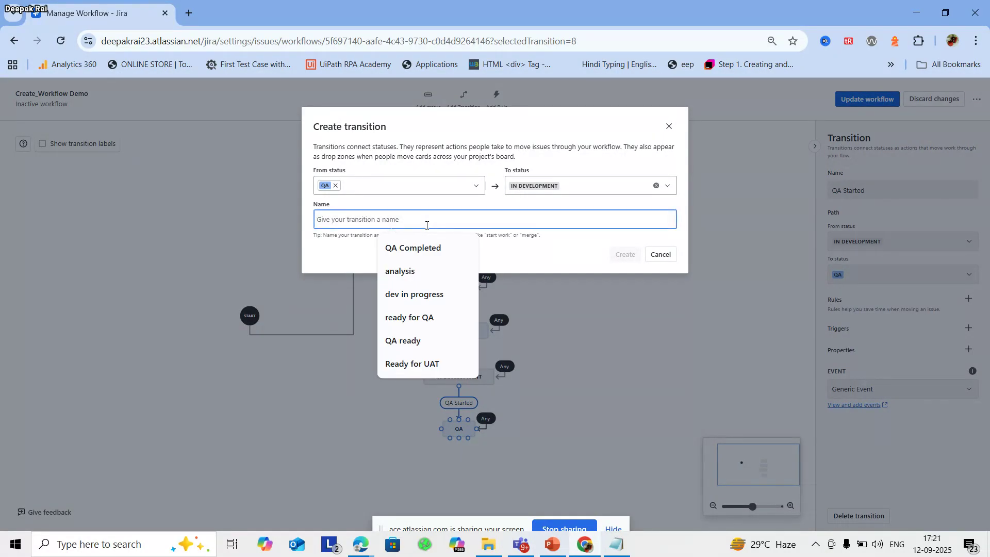
type("Fail")
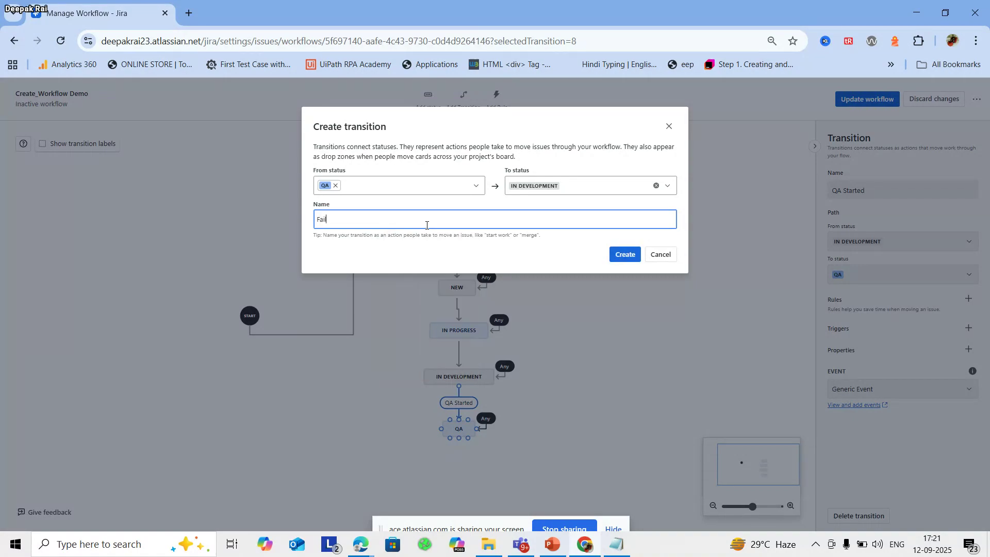
key("BackSpace")
key("BackSpace")
type("QA")
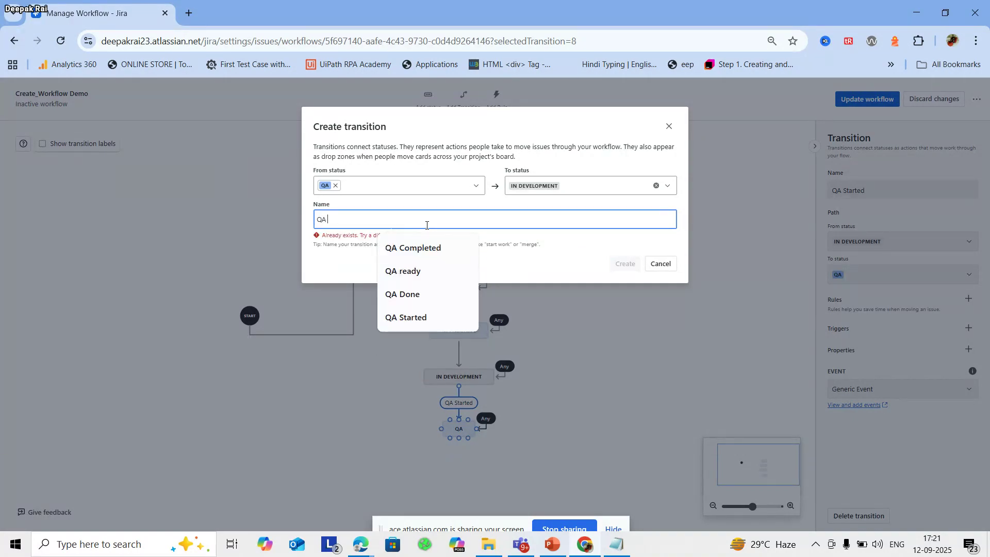
type(" Fail")
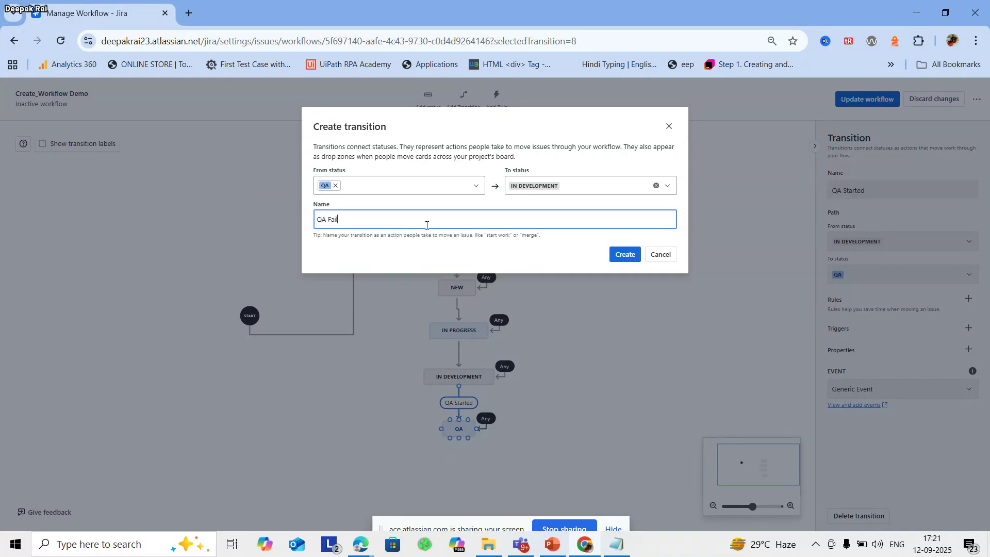
left_click(626, 255)
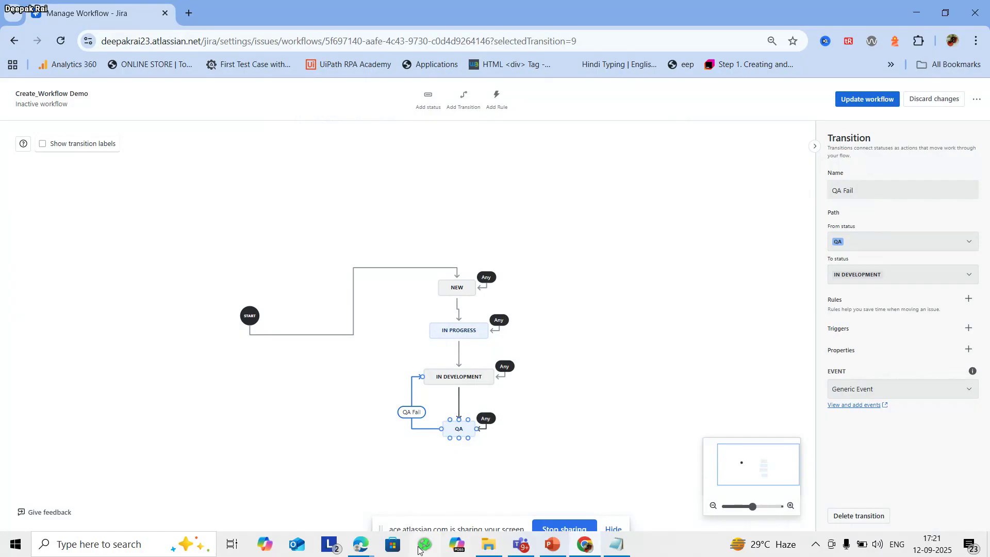
Add the existing UAT status to the workflow and place it below QA.
scroll(499, 438, "up", 1)
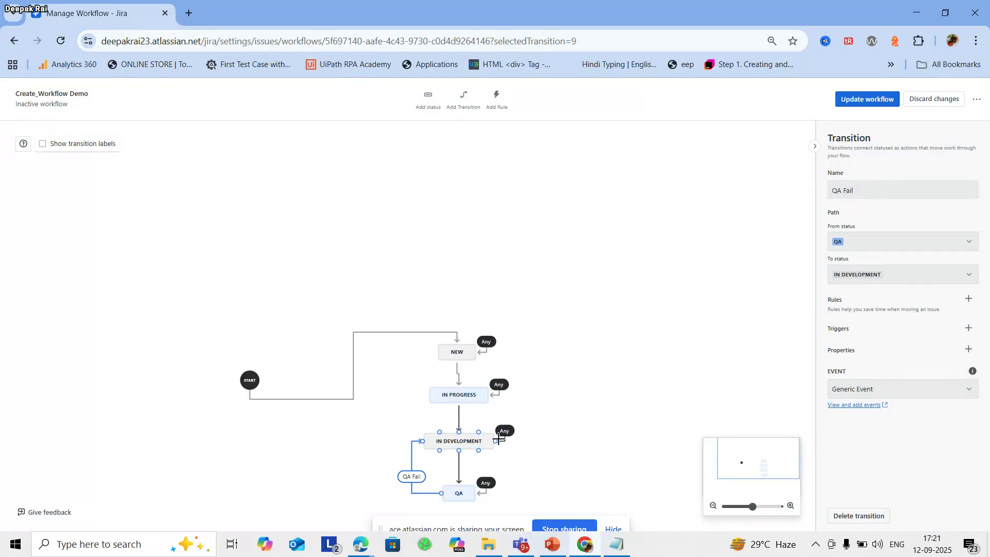
scroll(499, 441, "down", 3)
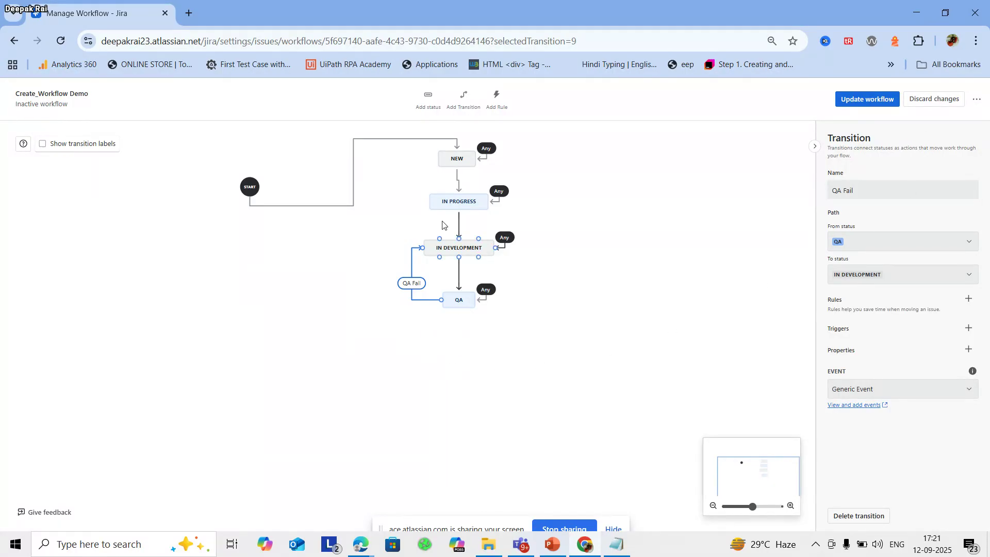
left_click(429, 98)
left_click(439, 207)
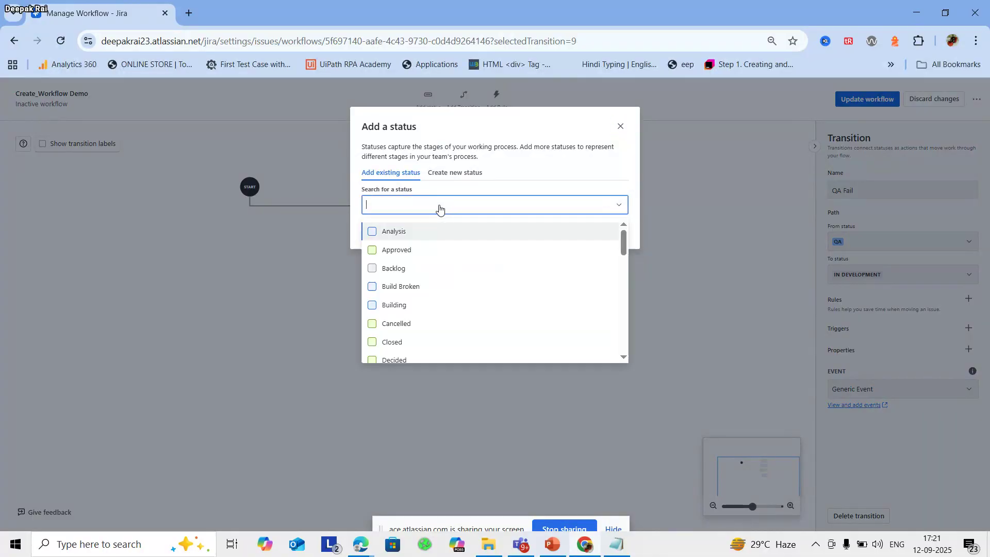
type("uat")
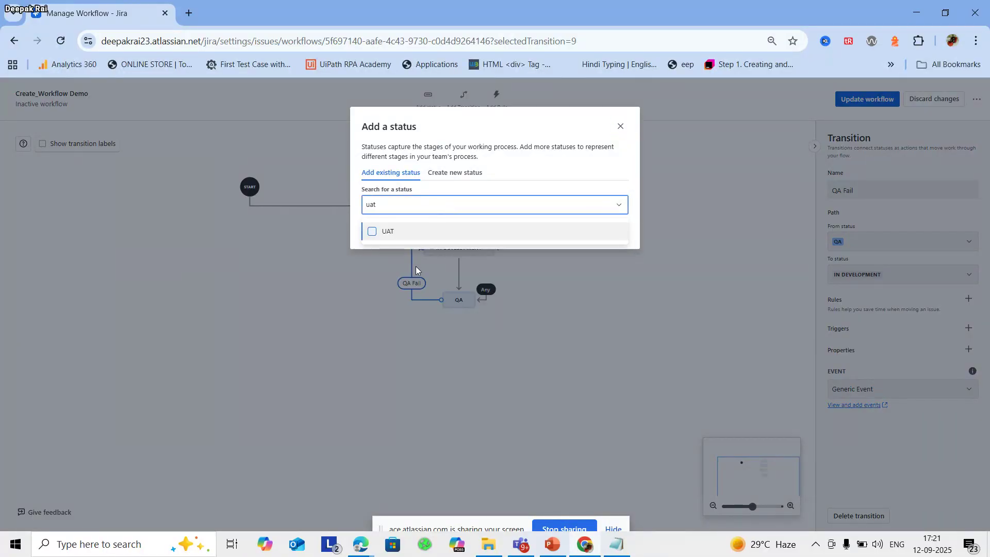
left_click(407, 231)
left_click(578, 227)
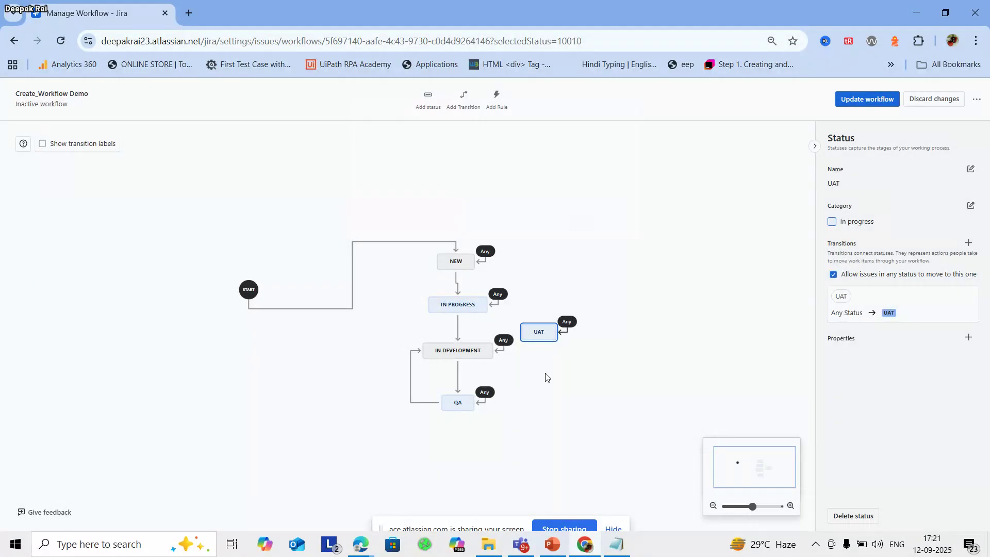
left_click_drag(538, 333, 461, 449)
Create a transition named "QA Pass" from QA to UAT.
mouse_move(459, 407)
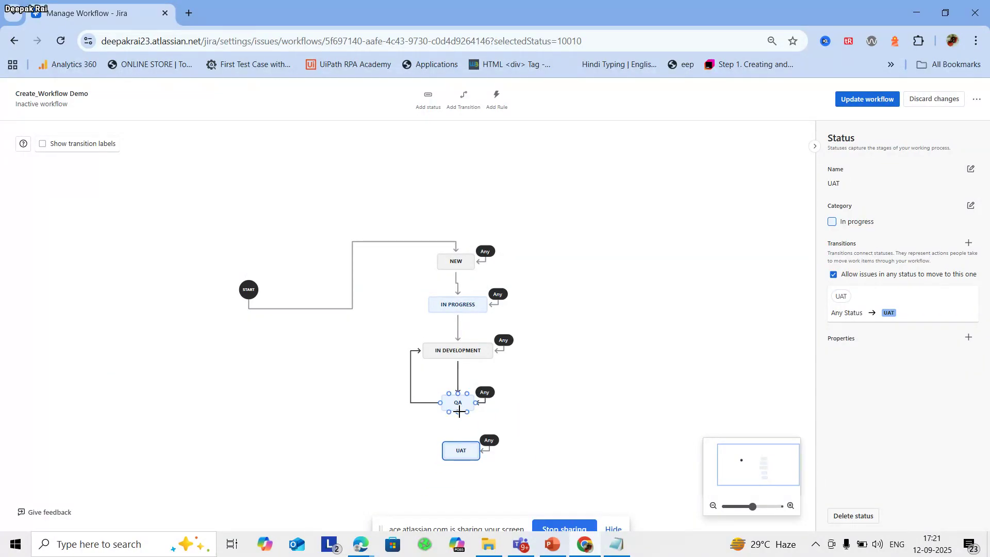
left_click_drag(458, 412, 460, 449)
left_click_drag(458, 412, 463, 449)
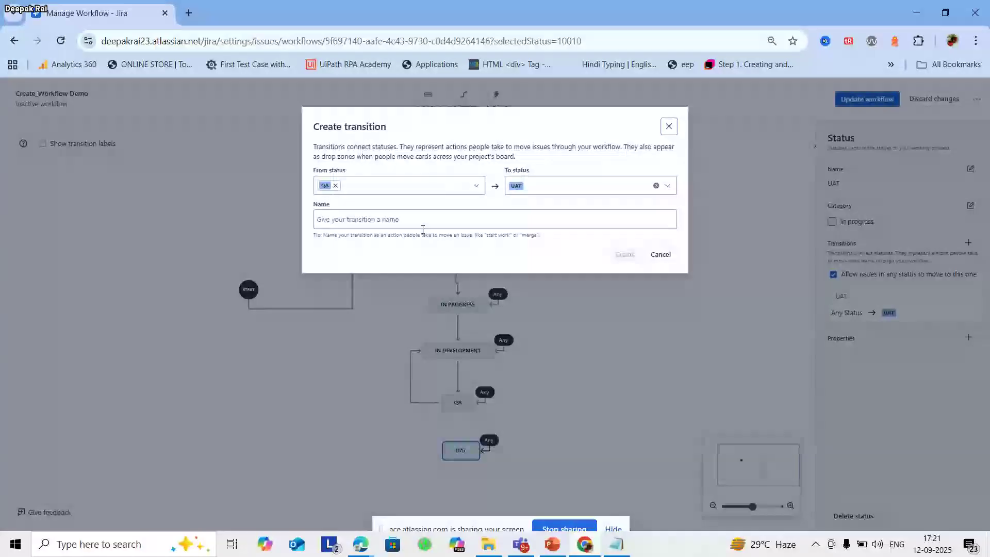
left_click(431, 221)
type("QA Pa")
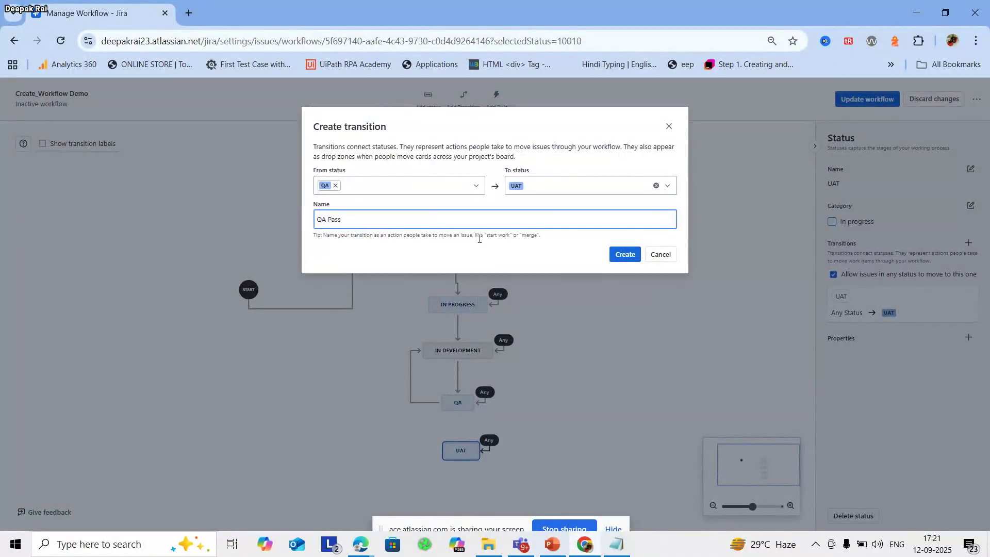
type("ss")
left_click(627, 263)
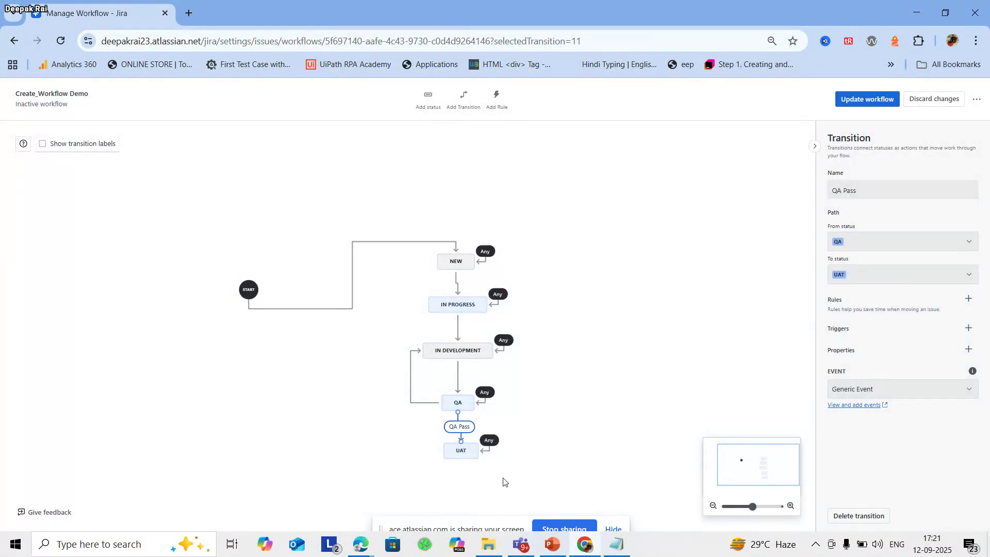
Create a return transition named "UAT Fail" from UAT to In Development.
left_click_drag(442, 452, 423, 351)
left_click(409, 217)
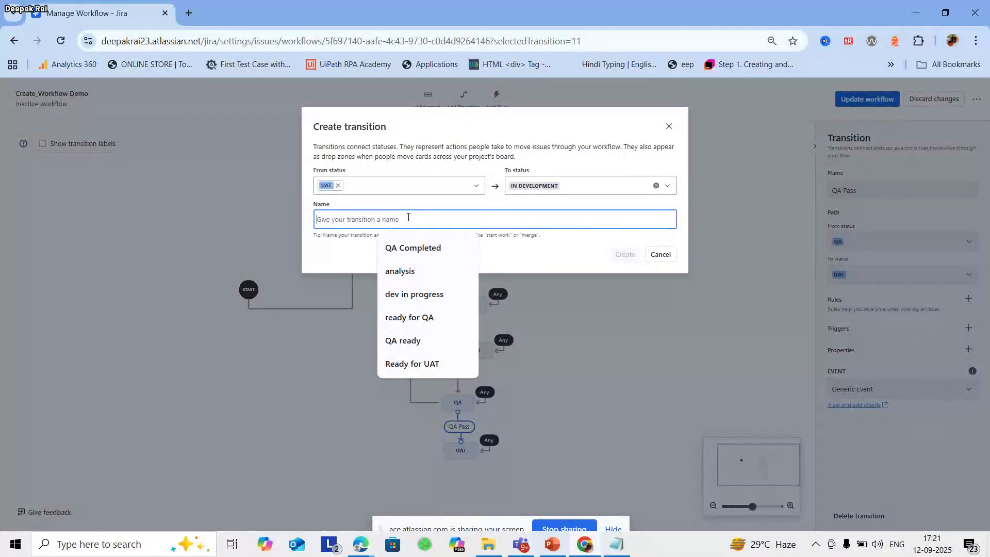
type("AT Fail")
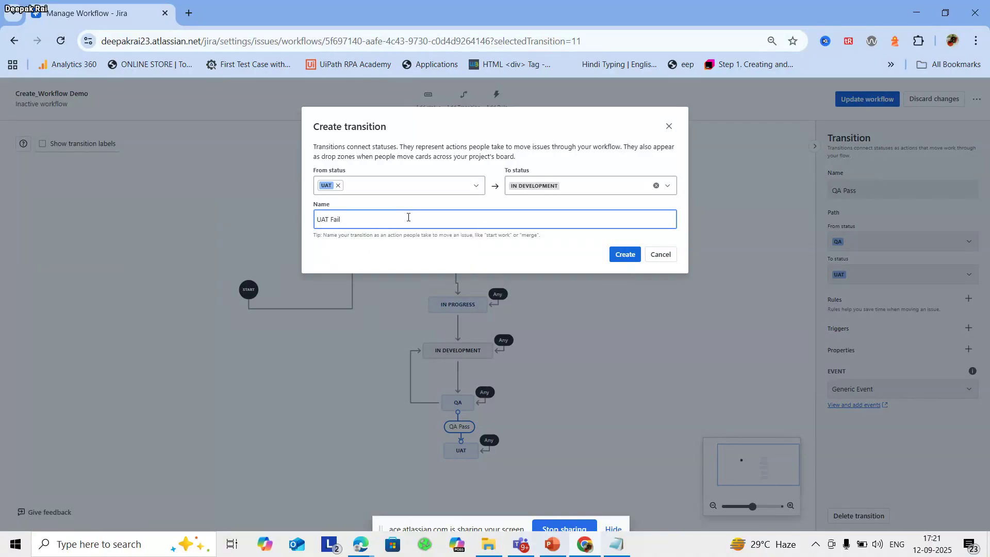
left_click(625, 255)
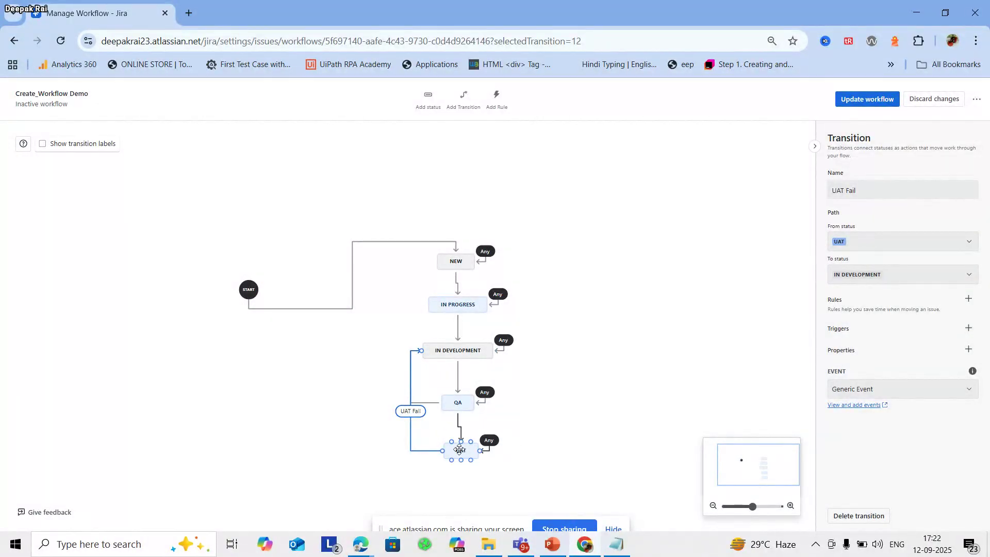
Switch to Notepad to highlight the last part of the status sequence, UAT>>Close, and return to the Jira workflow.
scroll(527, 428, "down", 3)
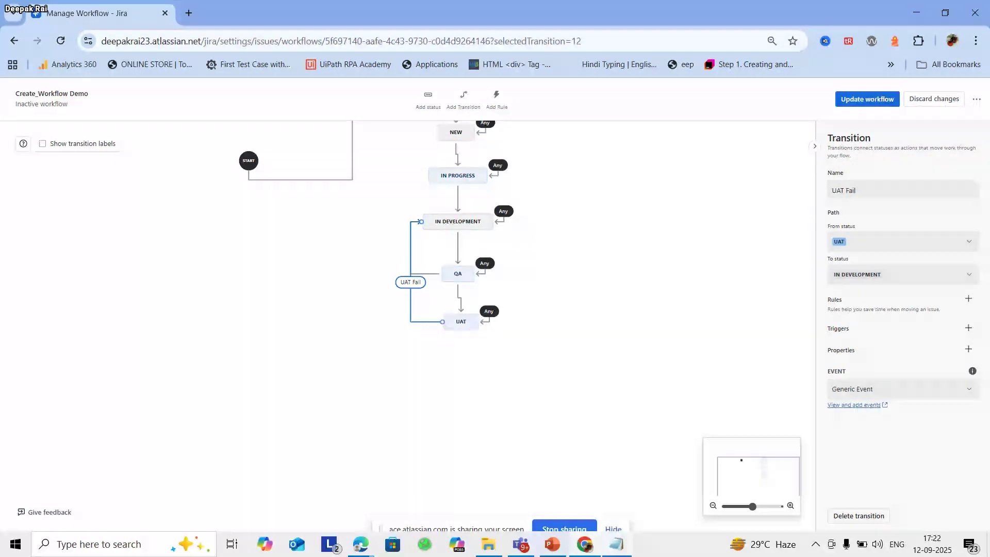
left_click(617, 544)
left_click_drag(712, 221, 771, 221)
left_click(348, 373)
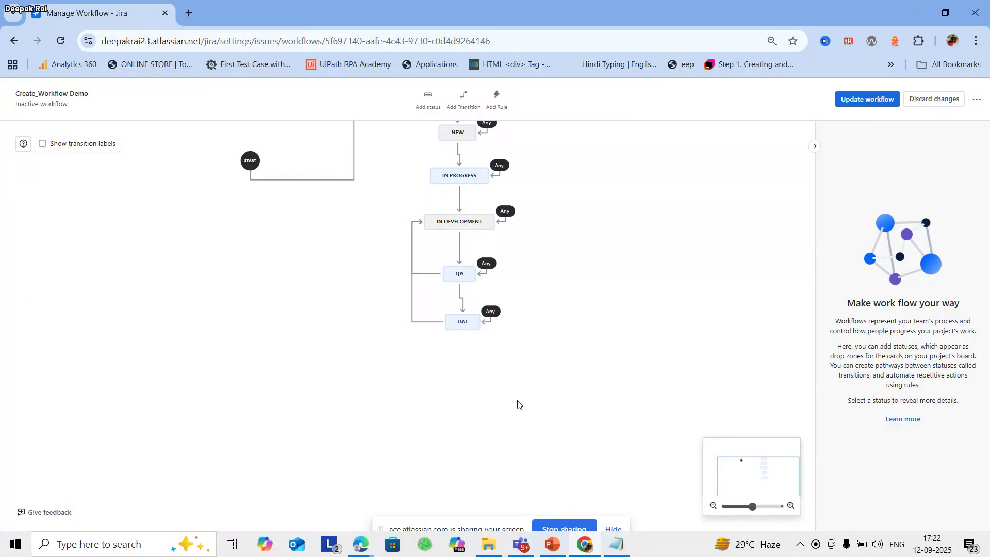
Add the existing Closed status to the workflow and place it below UAT.
left_click(428, 95)
left_click(437, 205)
type("s")
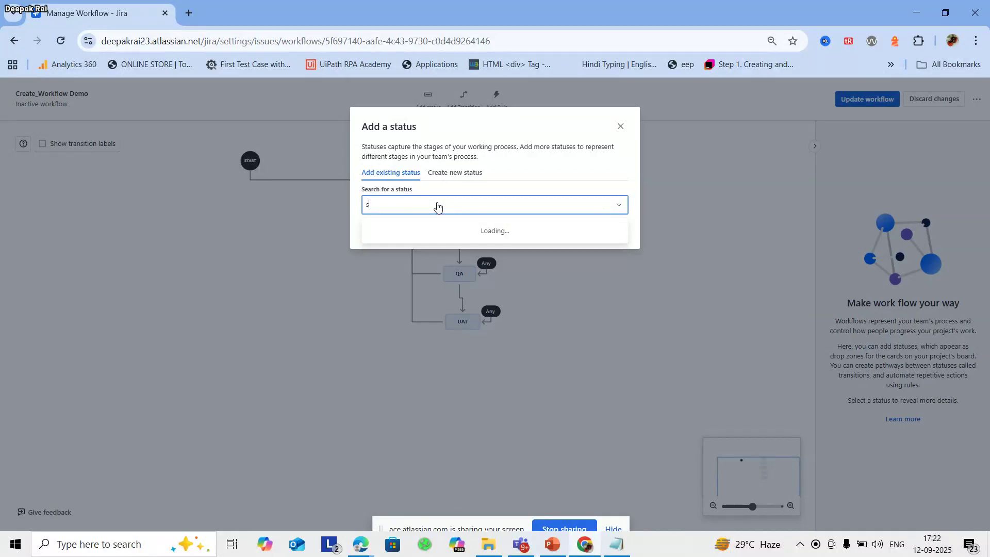
key("BackSpace")
type("closse")
key("BackSpace")
key("BackSpace")
type("e")
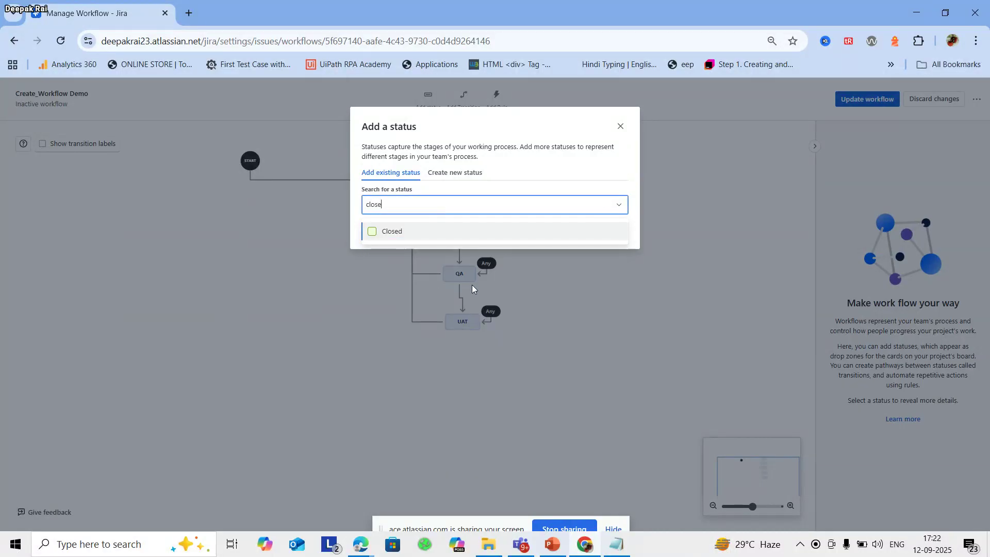
left_click(384, 235)
left_click(581, 230)
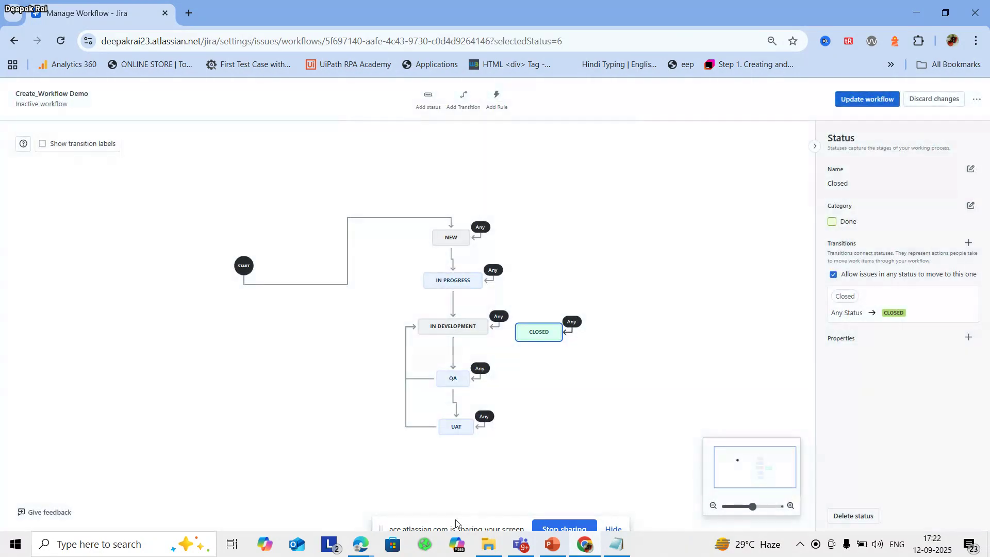
left_click_drag(536, 335, 459, 471)
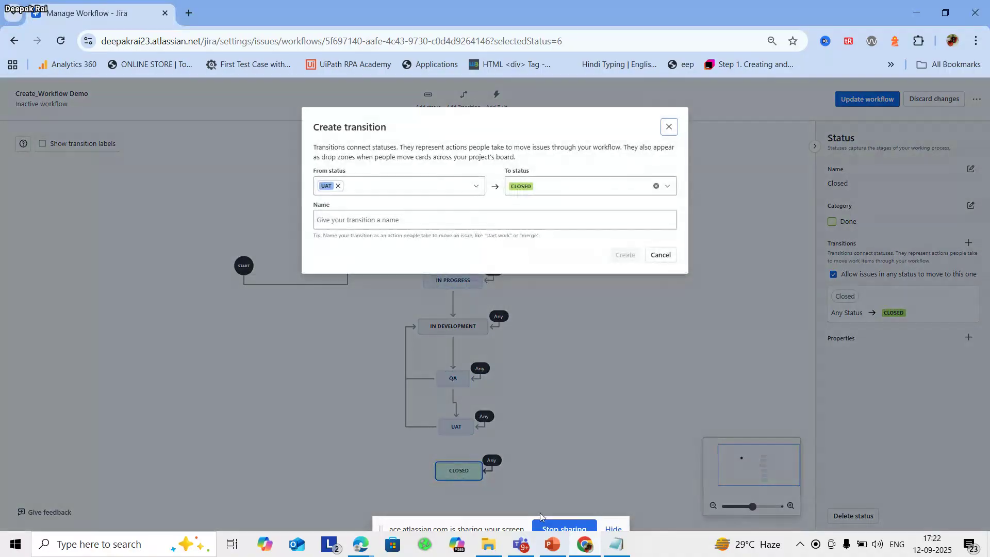
Create a transition named "Completed" from UAT to Closed and save the updated workflow.
left_click(392, 219)
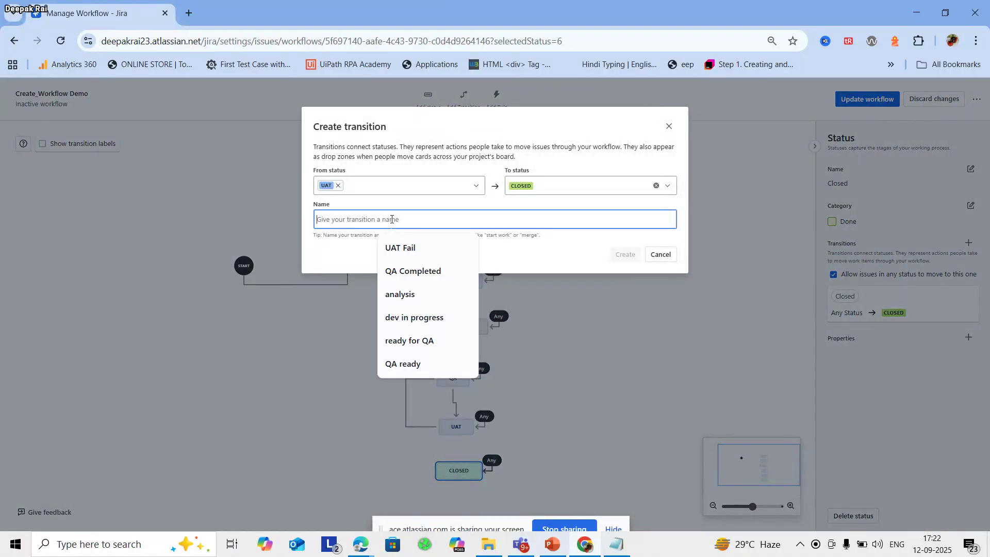
type("Co")
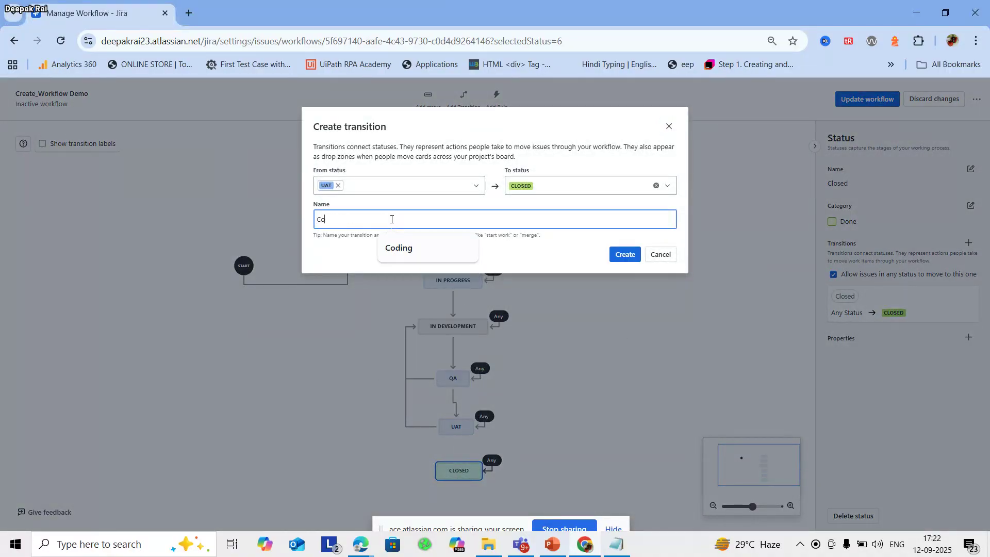
type("mpeleted")
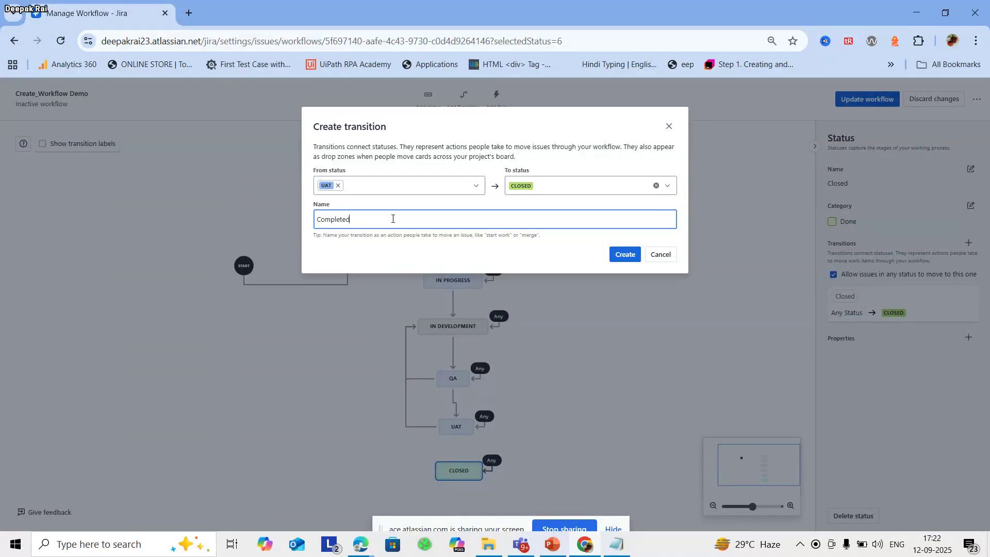
left_click(625, 254)
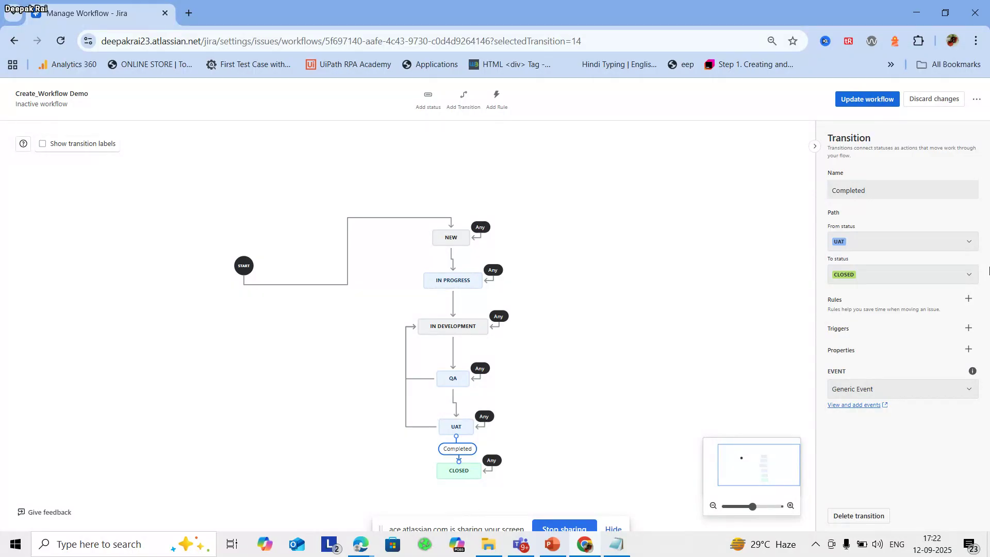
left_click(866, 99)
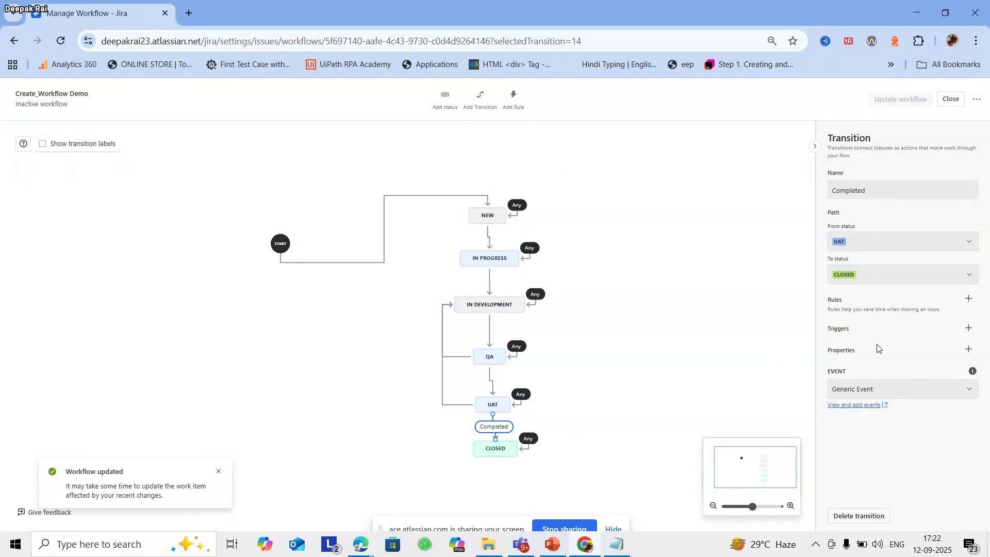
Examine the rules available for the Completed transition, including the validate-details and perform-actions types, without adding one.
left_click(969, 299)
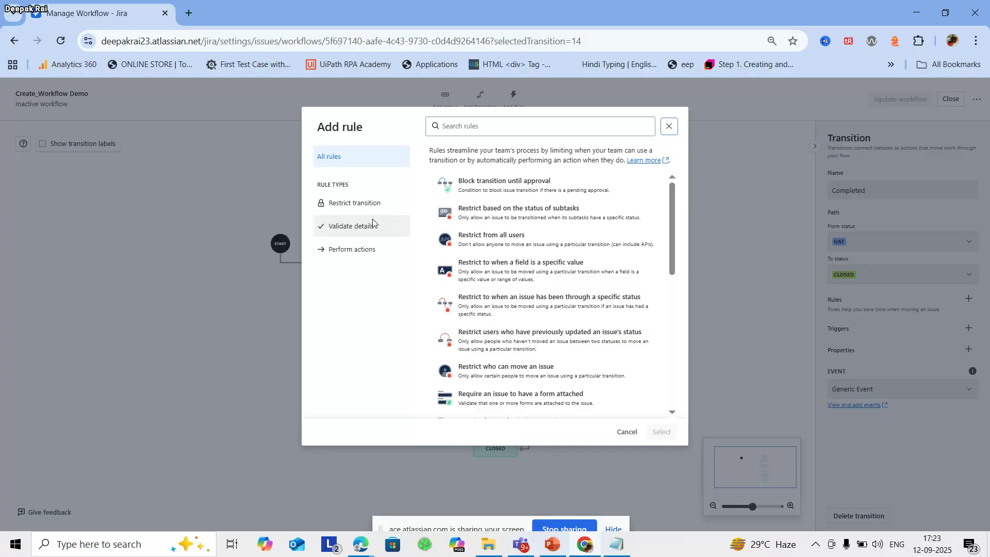
scroll(601, 331, "down", 10)
left_click(341, 223)
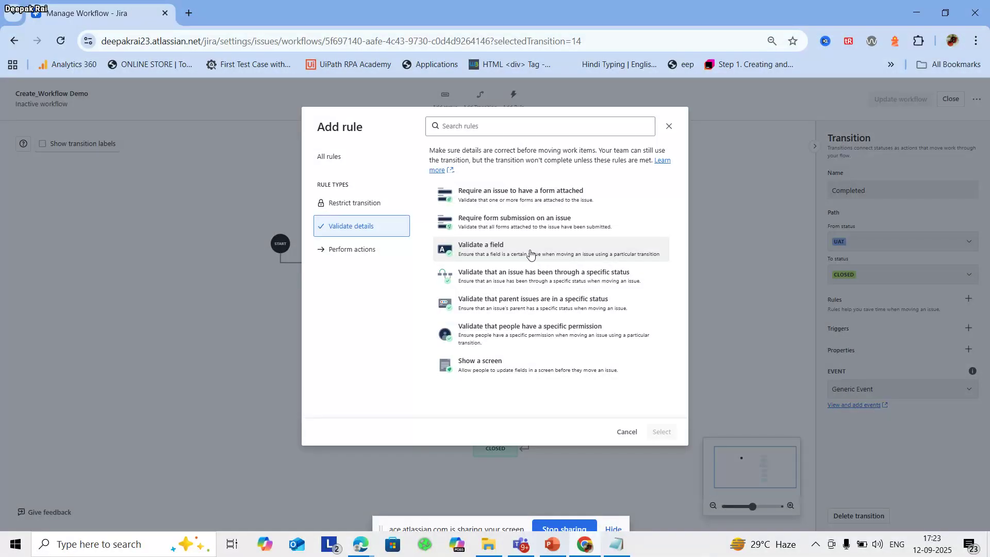
left_click(360, 251)
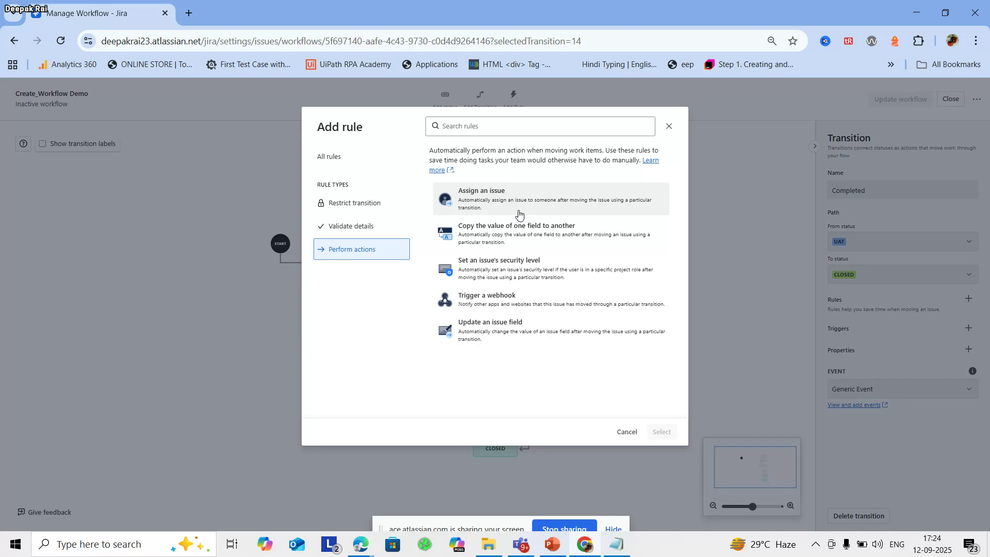
left_click(668, 126)
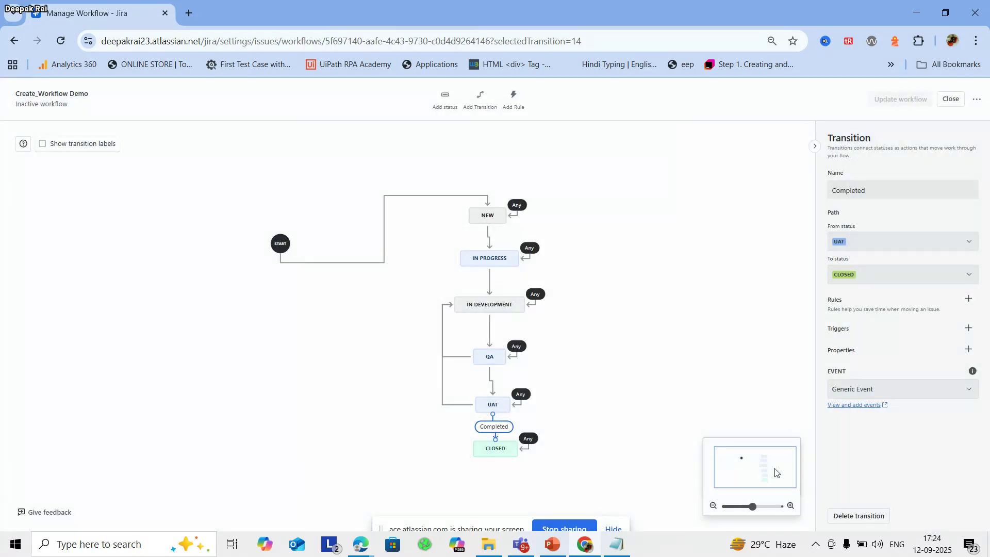
Look through the triggers available for the Completed transition without selecting any.
left_click(969, 328)
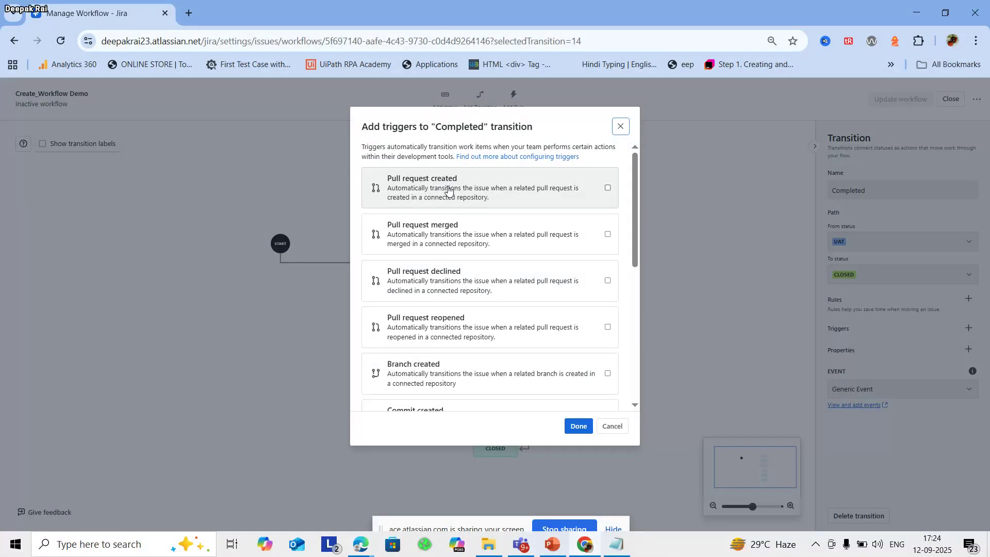
scroll(502, 346, "down", 5)
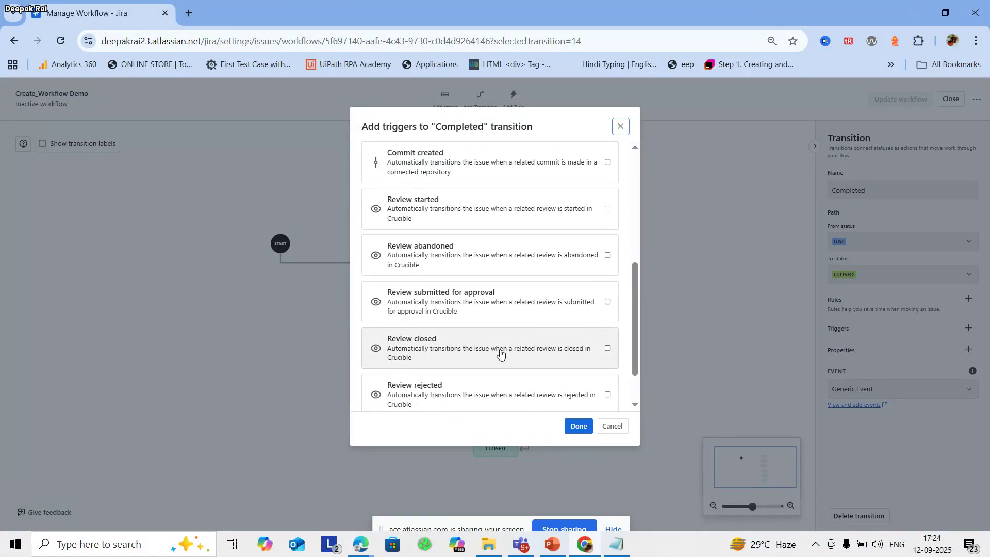
left_click(618, 429)
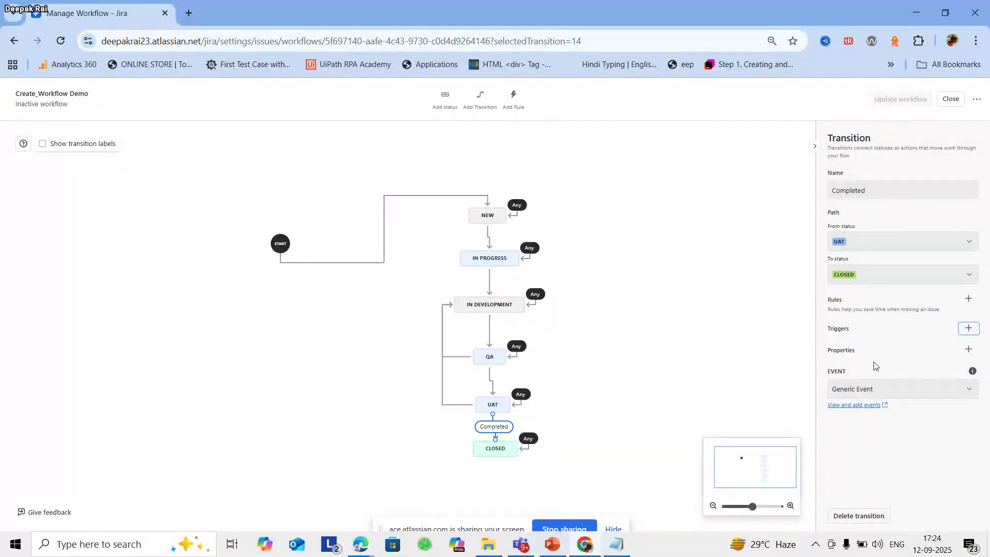
Inspect the key and value fields for a new property of the Completed transition, and discard the blank entry.
left_click(970, 351)
left_click(380, 200)
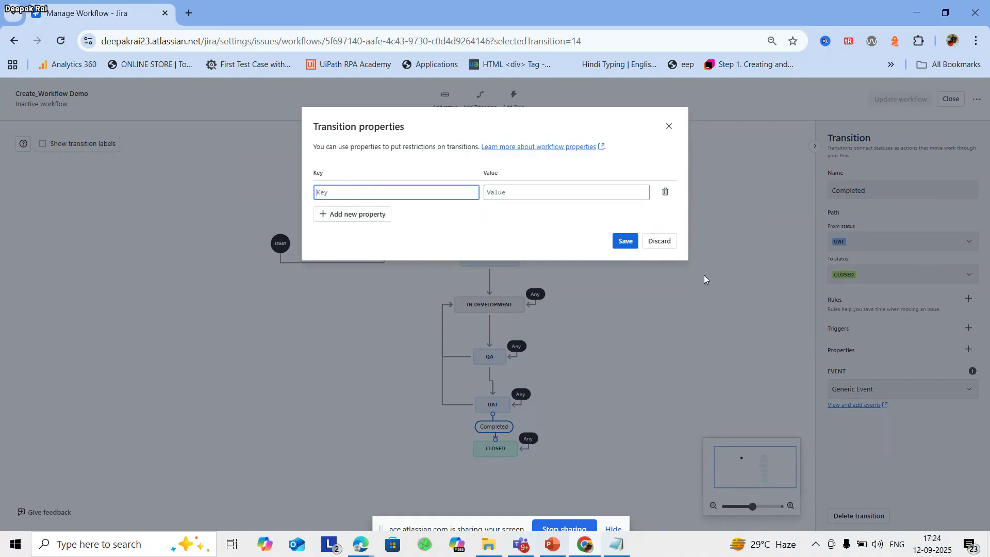
left_click(658, 240)
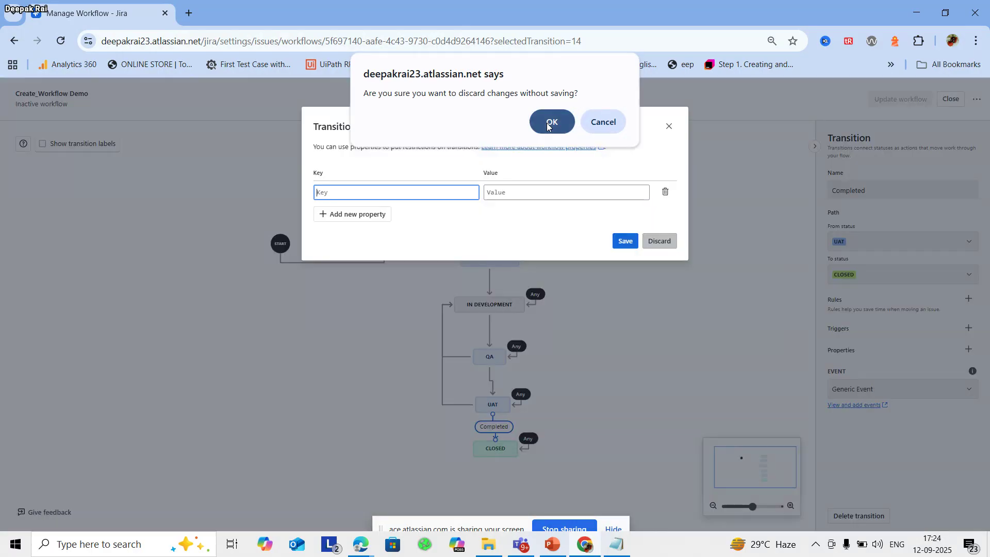
left_click(548, 128)
Set the Completed transition's event to Issue Created and save the updated workflow.
left_click(943, 391)
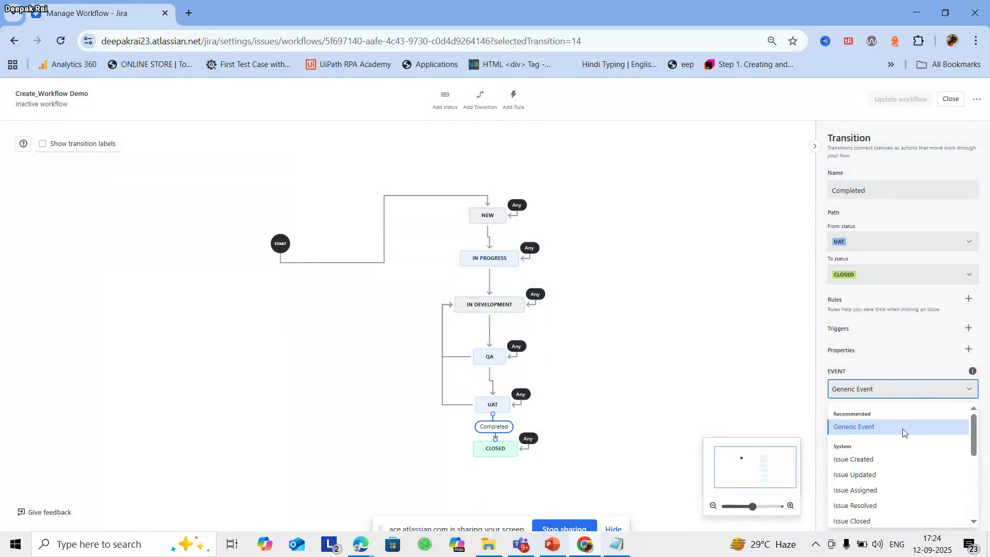
left_click(855, 462)
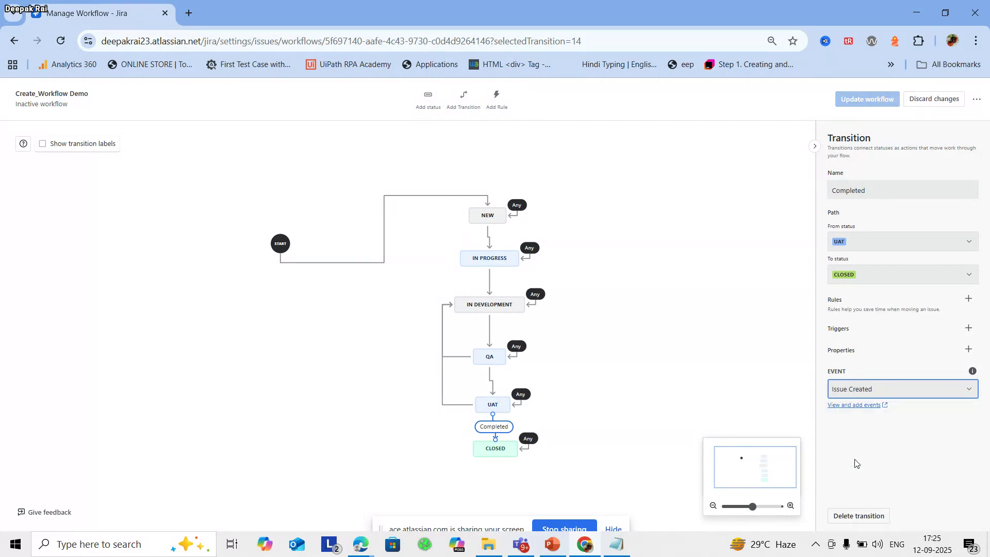
left_click(907, 390)
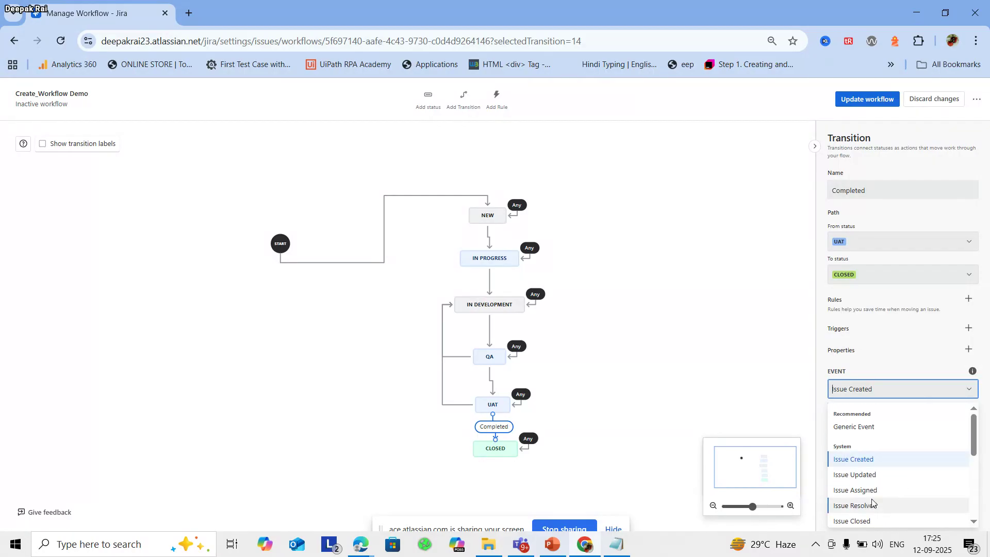
scroll(872, 481, "down", 5)
scroll(880, 480, "up", 5)
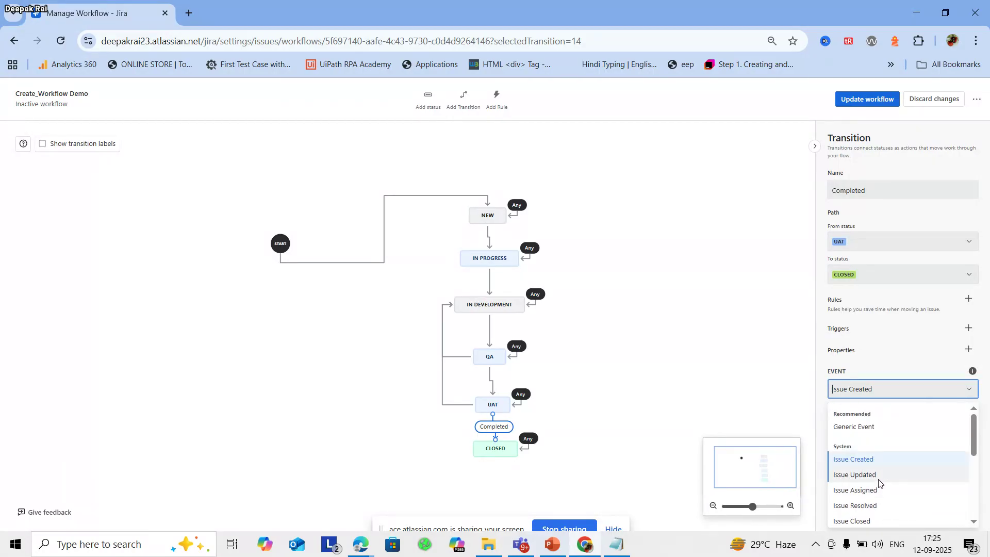
key("Down")
key("Down")
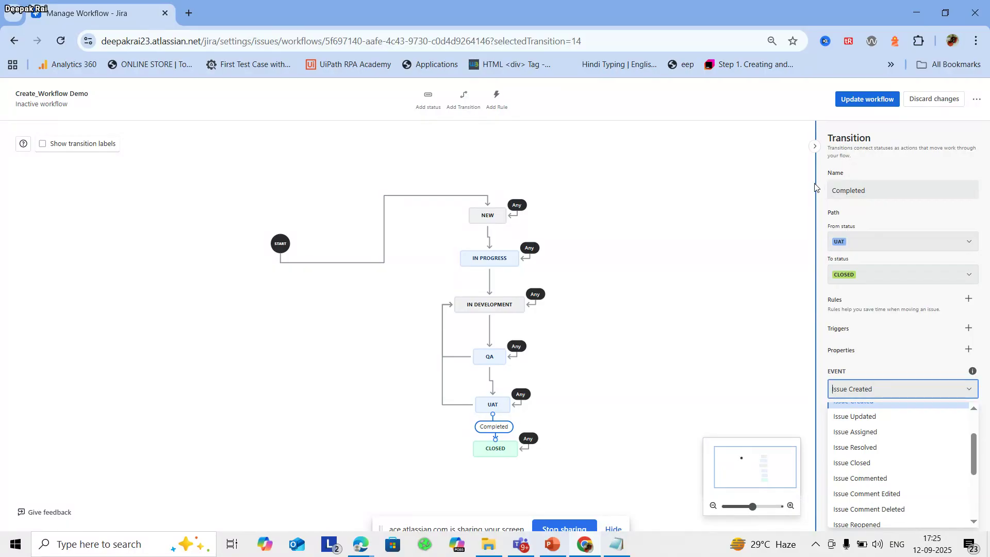
left_click(879, 98)
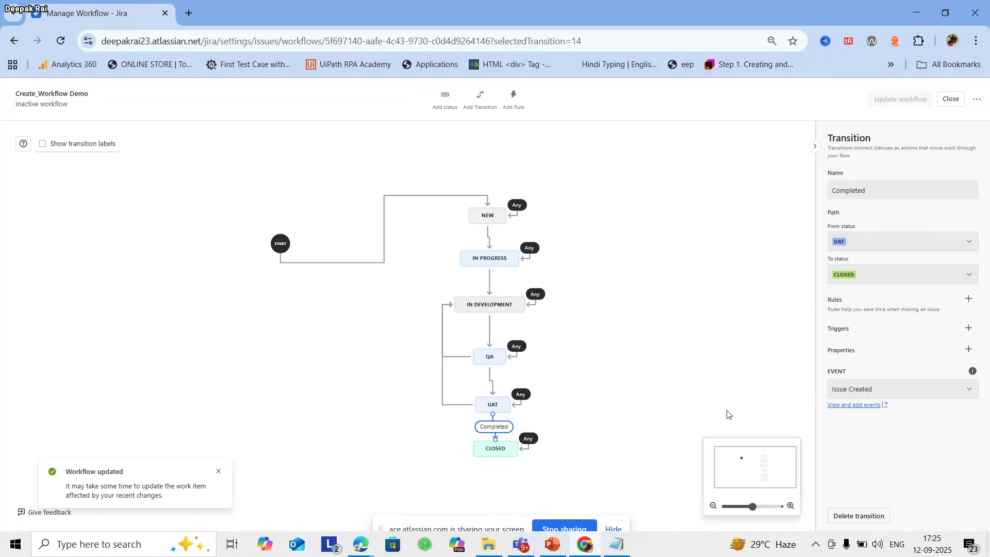
View the list of addable rules and the In Progress status's properties without adding anything.
left_click(512, 98)
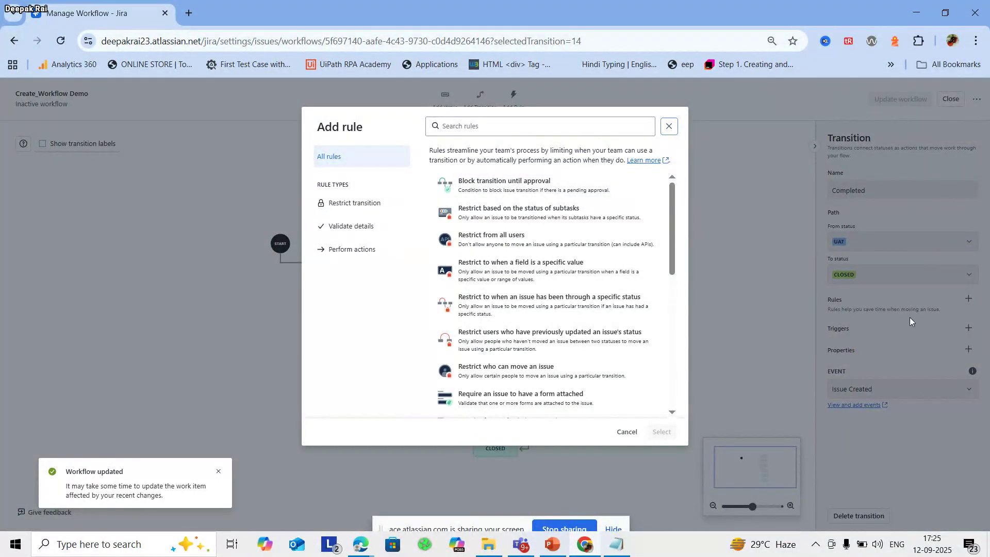
left_click(627, 432)
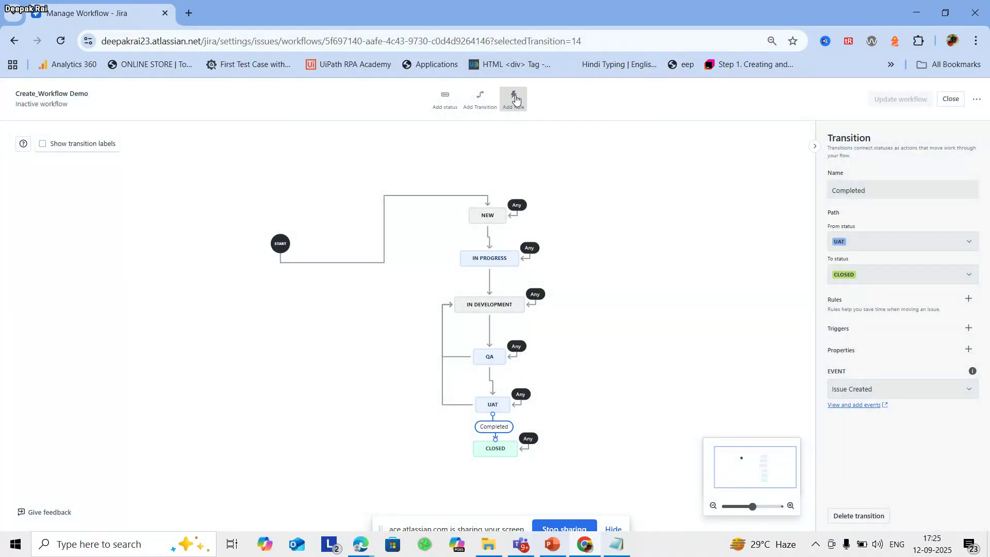
left_click(489, 257)
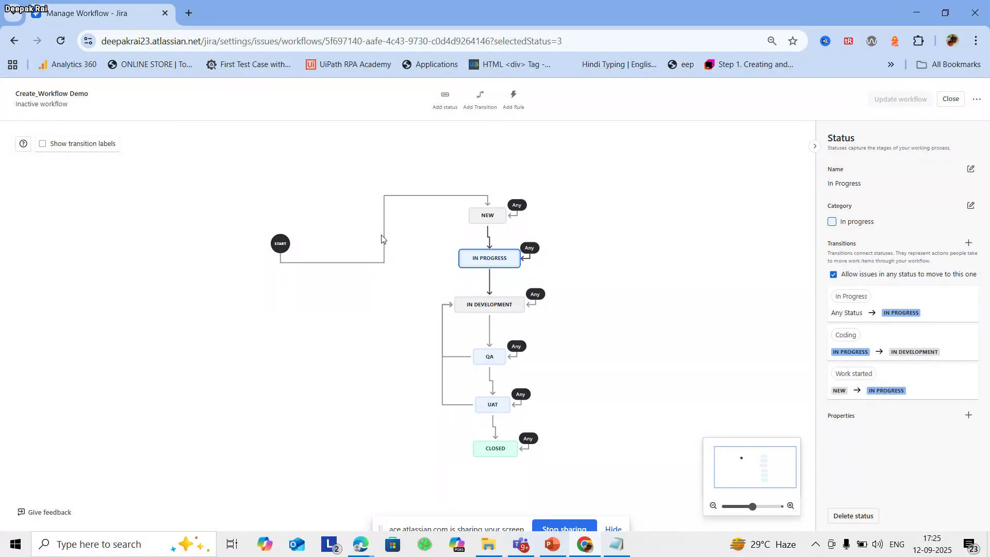
left_click(968, 416)
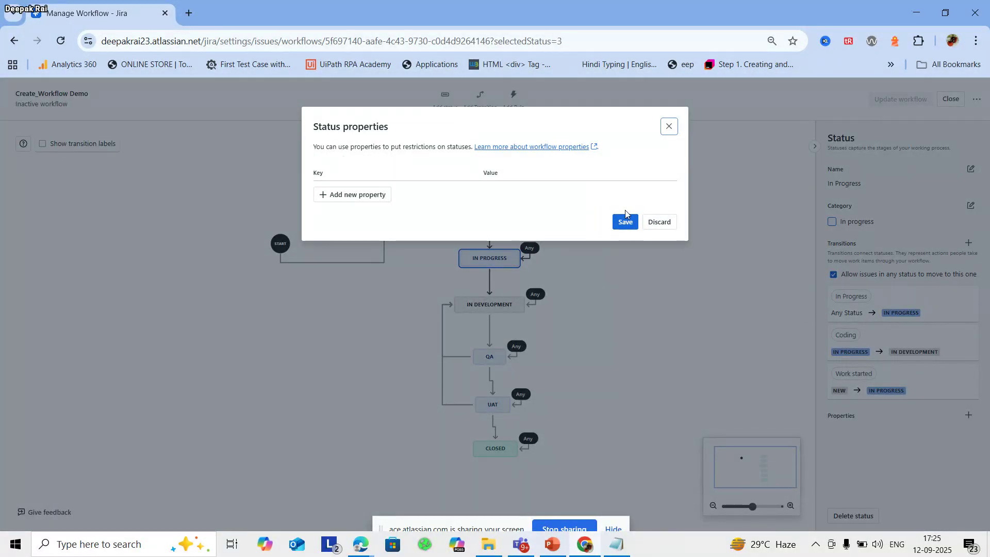
left_click(659, 222)
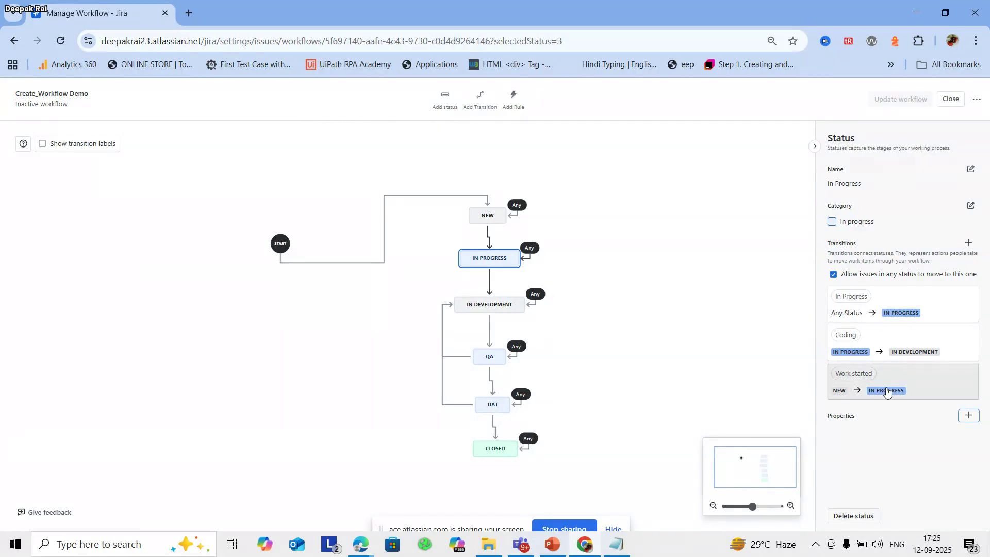
Look at the form for creating a transition from the In Progress status and leave it without creating one.
left_click(969, 243)
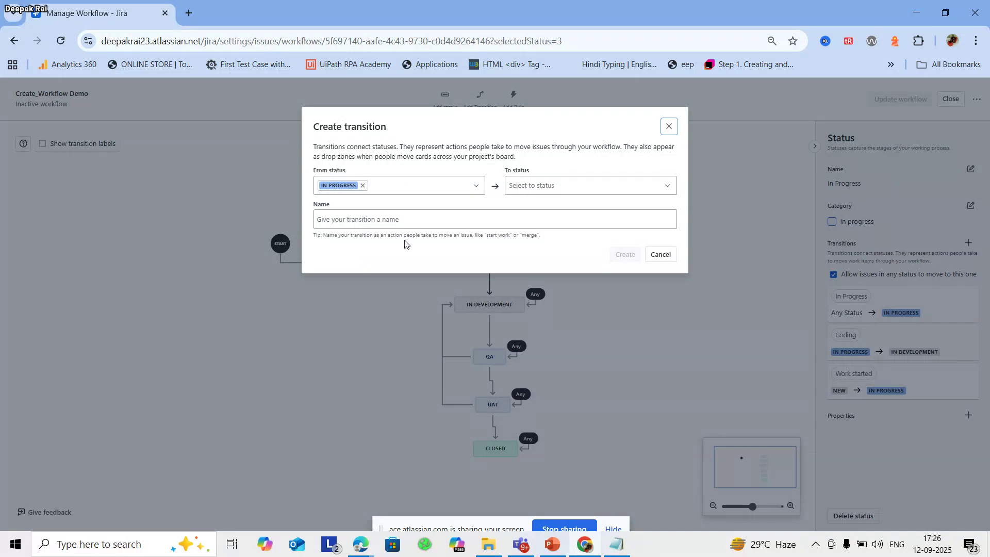
left_click(398, 221)
left_click(320, 255)
left_click(661, 255)
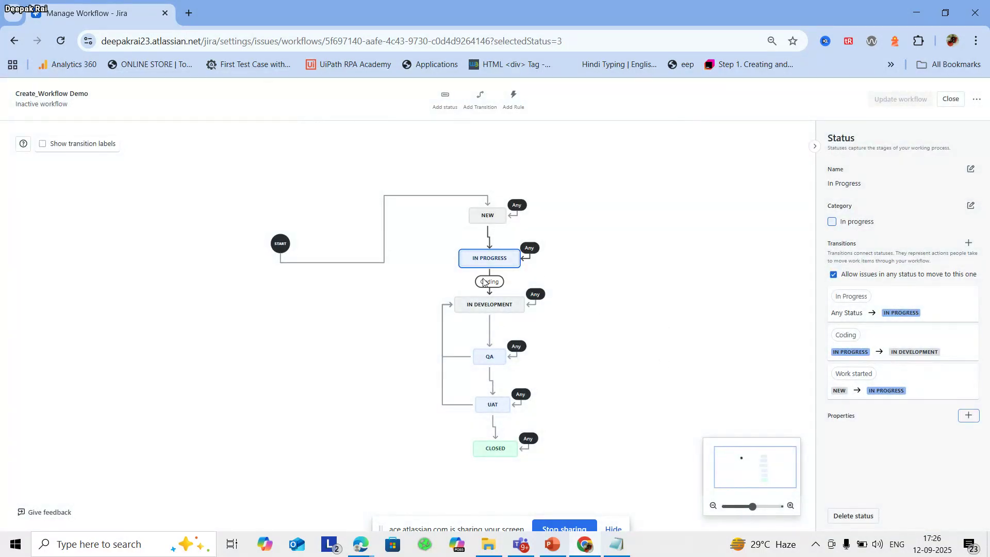
Examine the rules available for the Coding transition between In Progress and In Development without adding one.
left_click(490, 280)
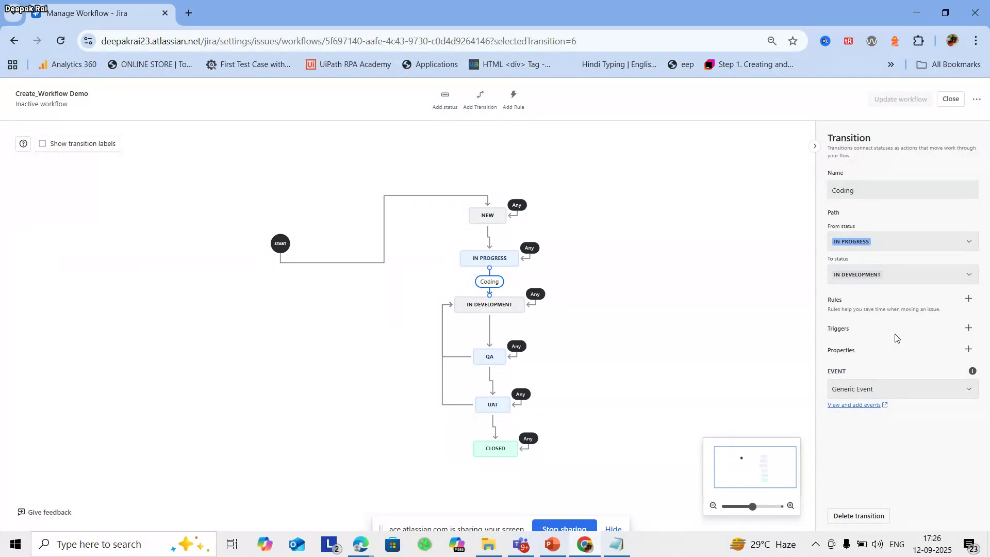
left_click(964, 307)
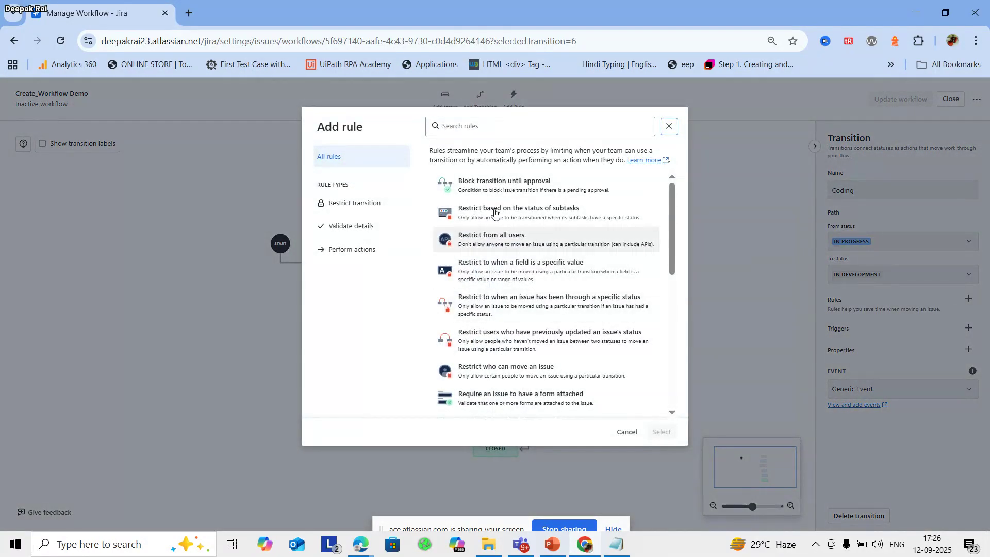
left_click(627, 431)
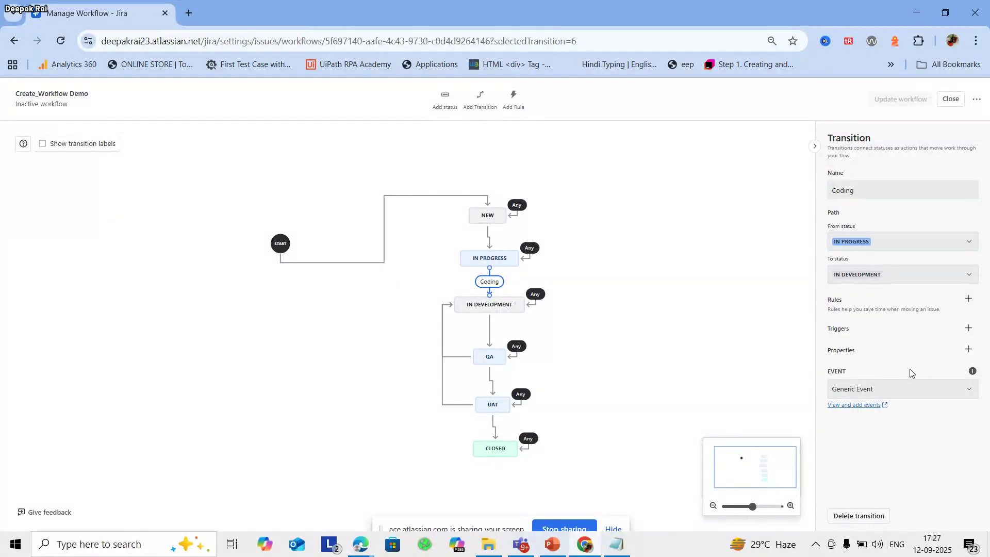
Look over the workflow's additional actions, show and hide the transition labels, and close the workflow.
left_click(977, 99)
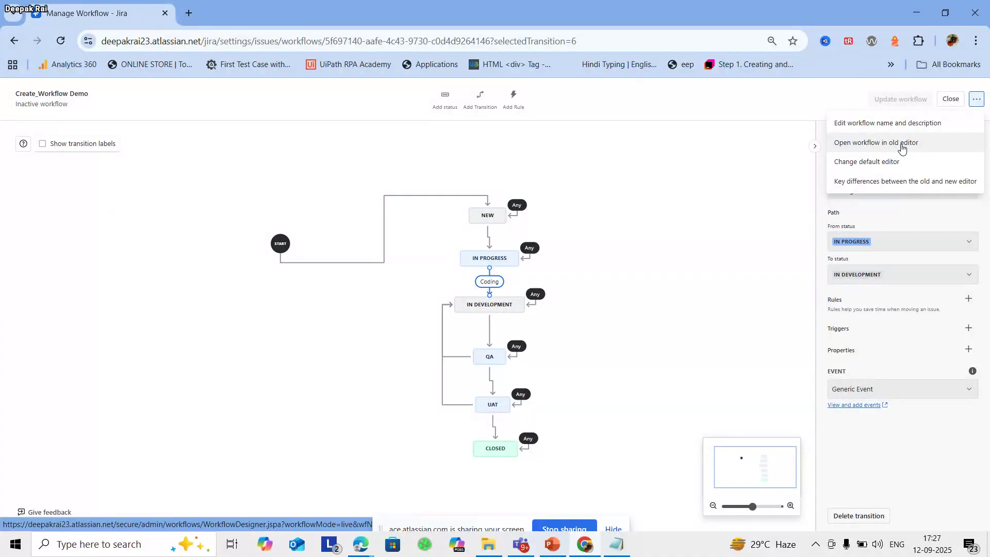
left_click(42, 143)
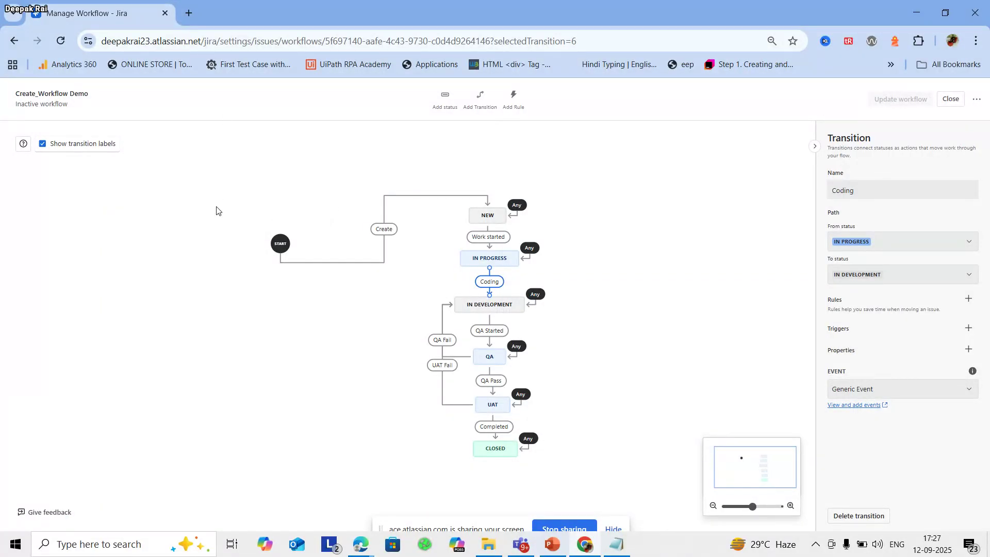
left_click(43, 144)
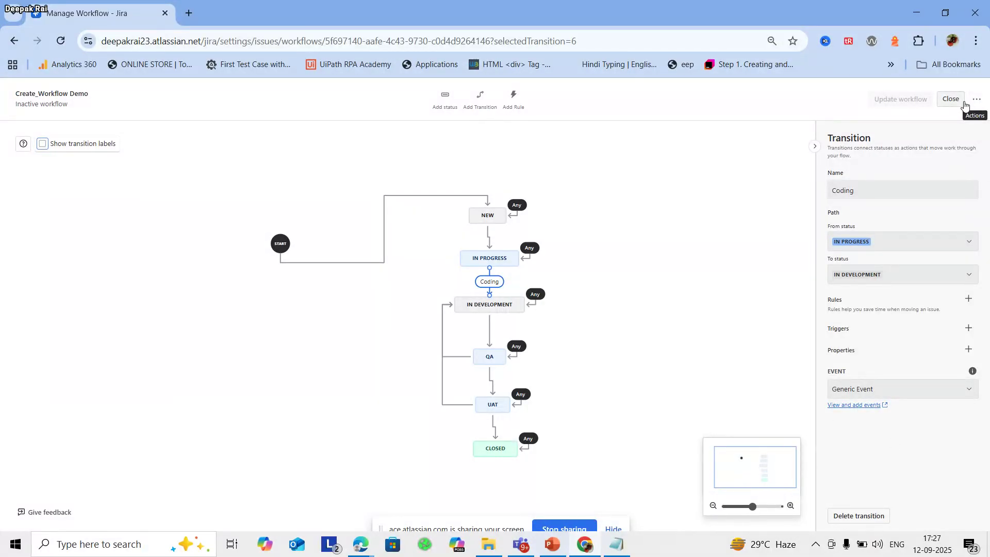
left_click(948, 105)
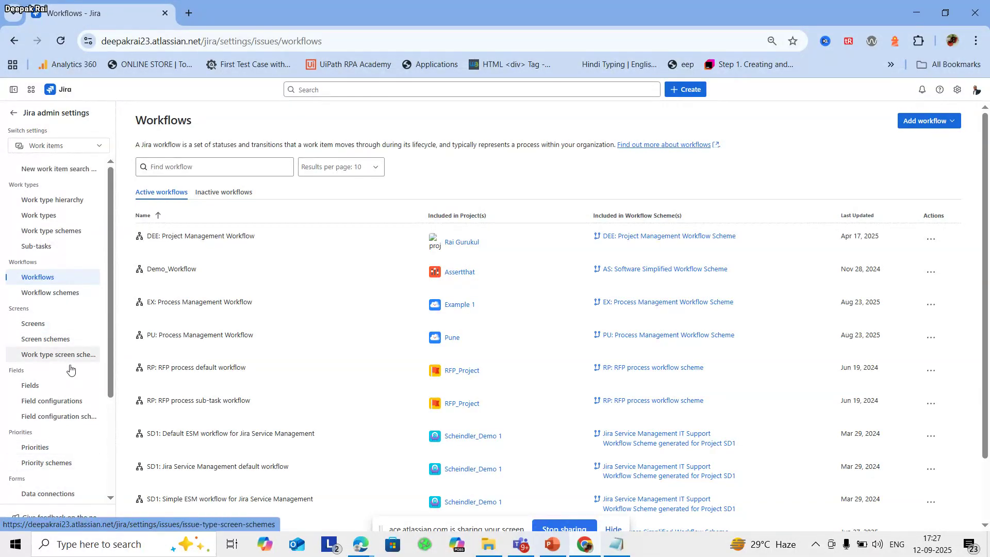
Reopen Create_Workflow Demo from the inactive workflows for editing, view its additional actions, and close it without changes.
left_click(227, 192)
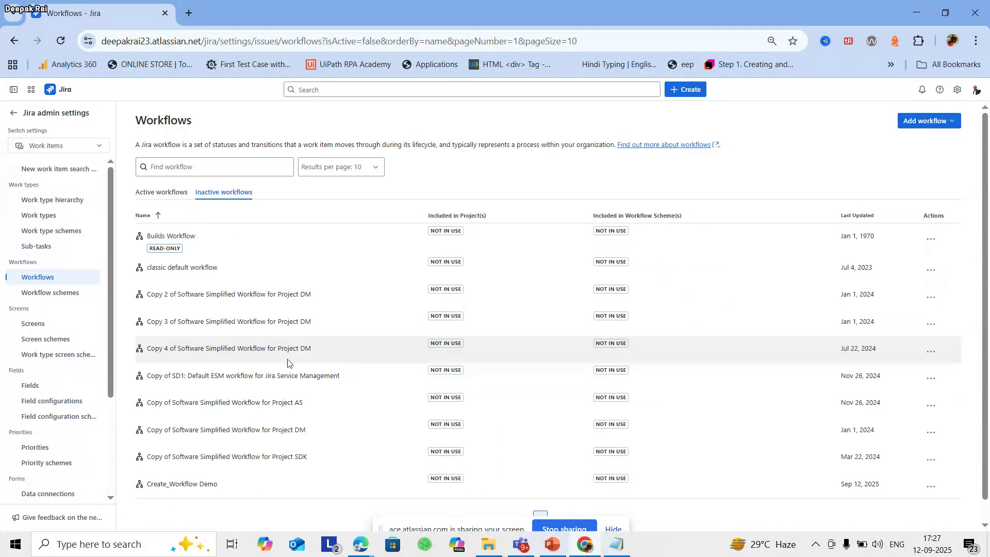
scroll(302, 528, "down", 1)
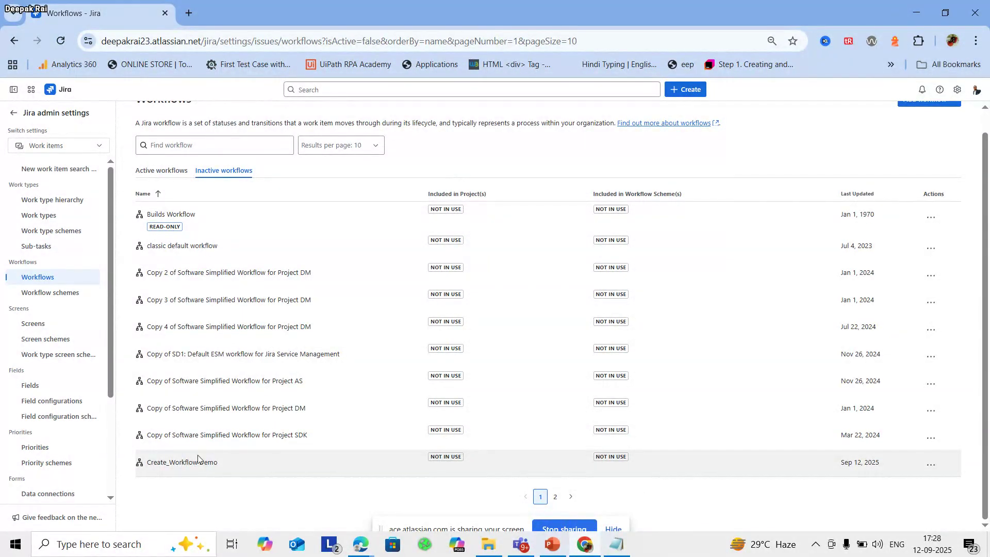
left_click(931, 465)
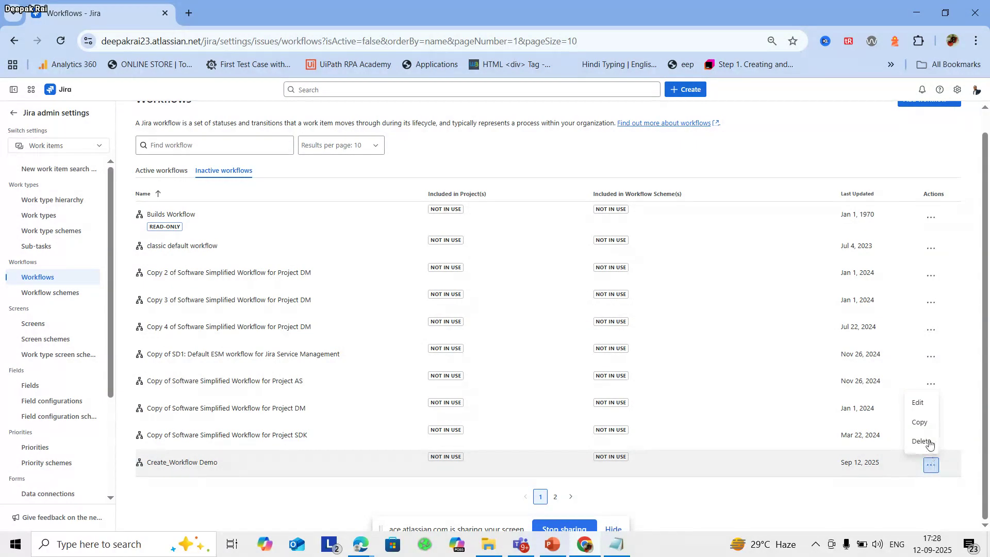
left_click(927, 407)
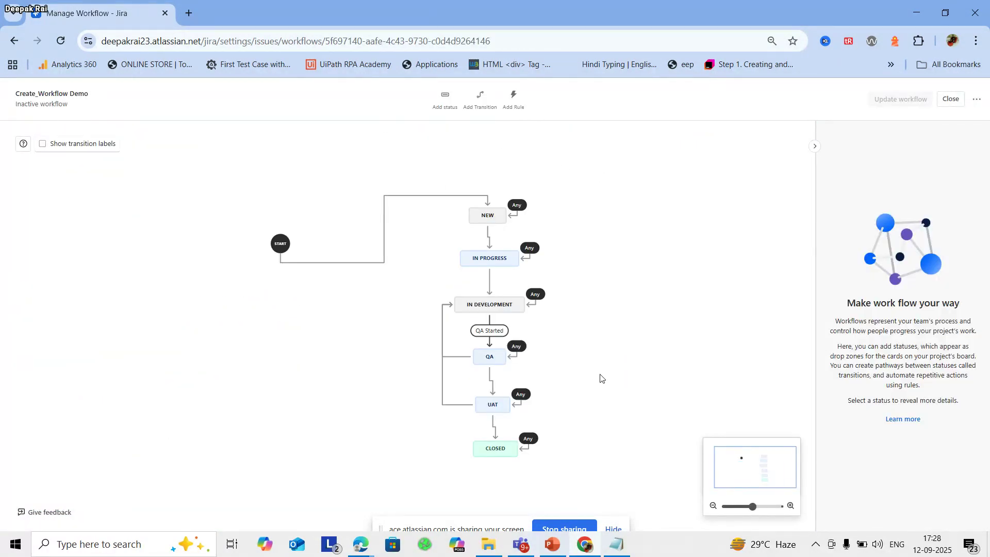
left_click(978, 102)
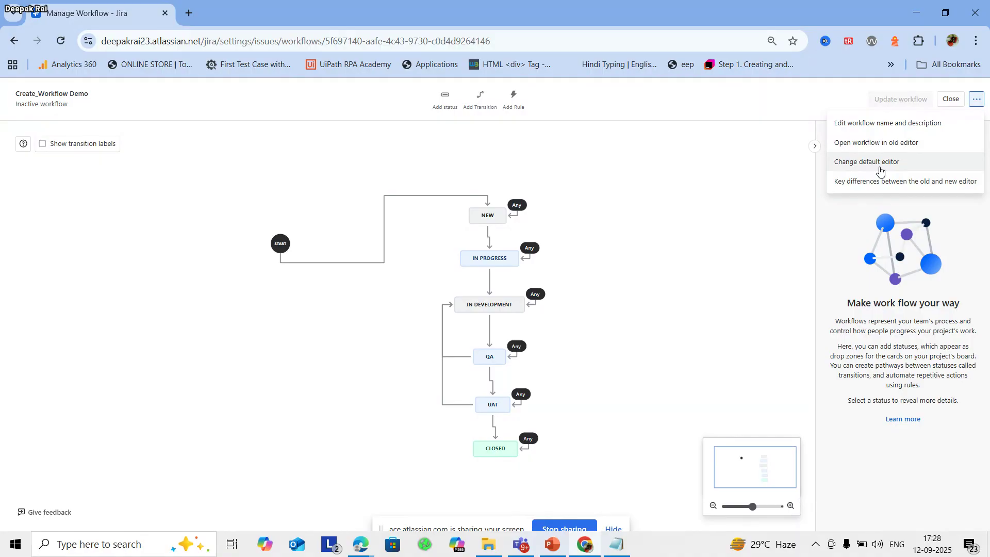
left_click(950, 99)
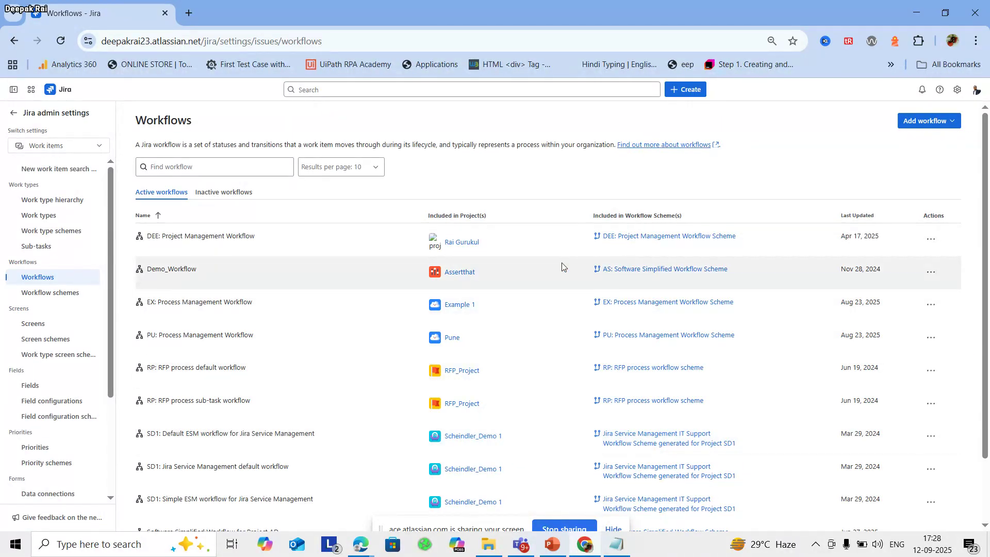
Open the active DEE: Project Management Workflow for editing, view its diagram, and leave without saving changes.
left_click(931, 238)
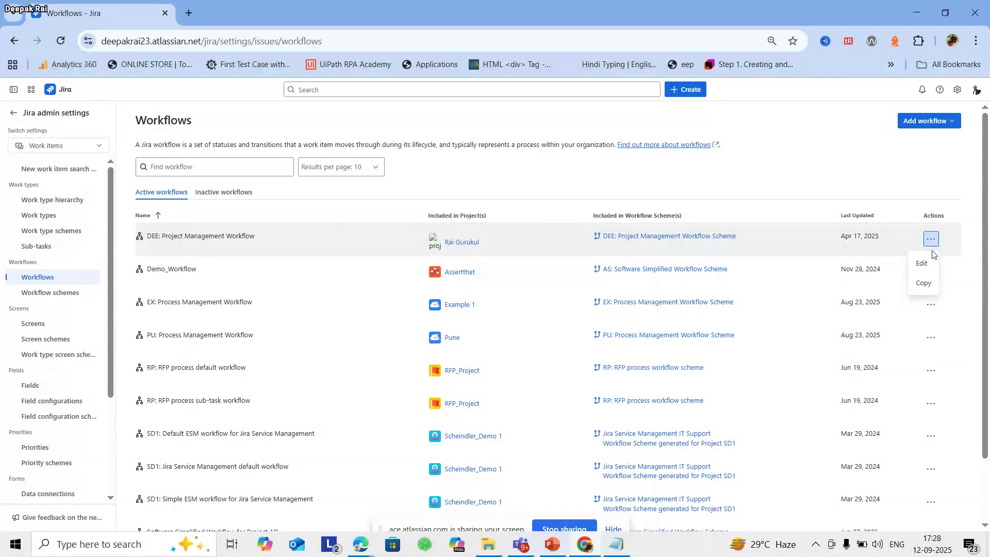
left_click(922, 270)
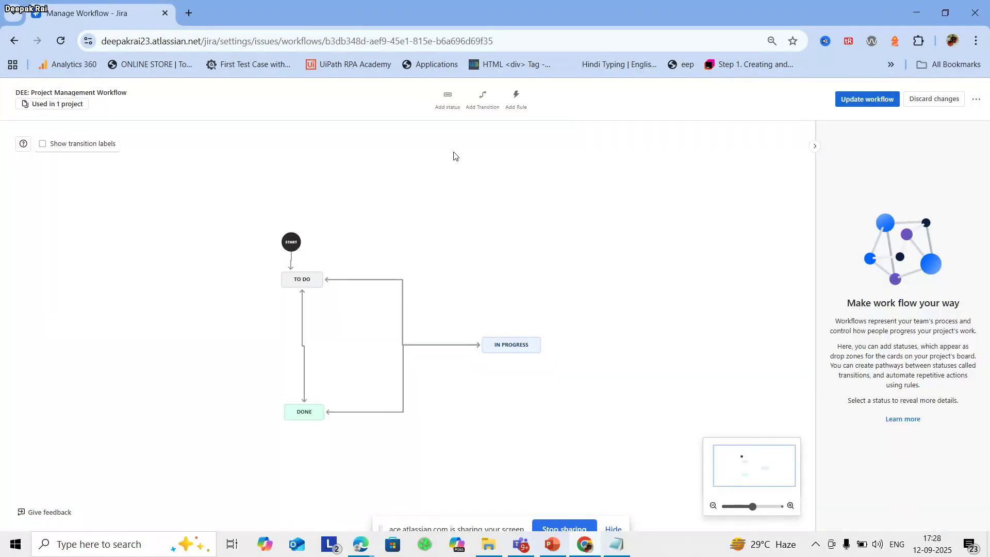
left_click(976, 99)
left_click(937, 100)
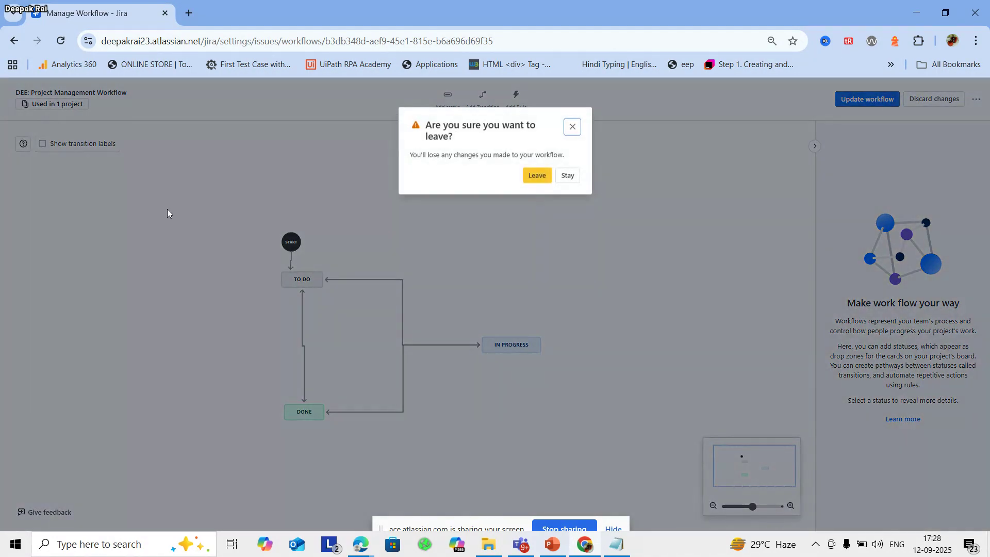
left_click(537, 176)
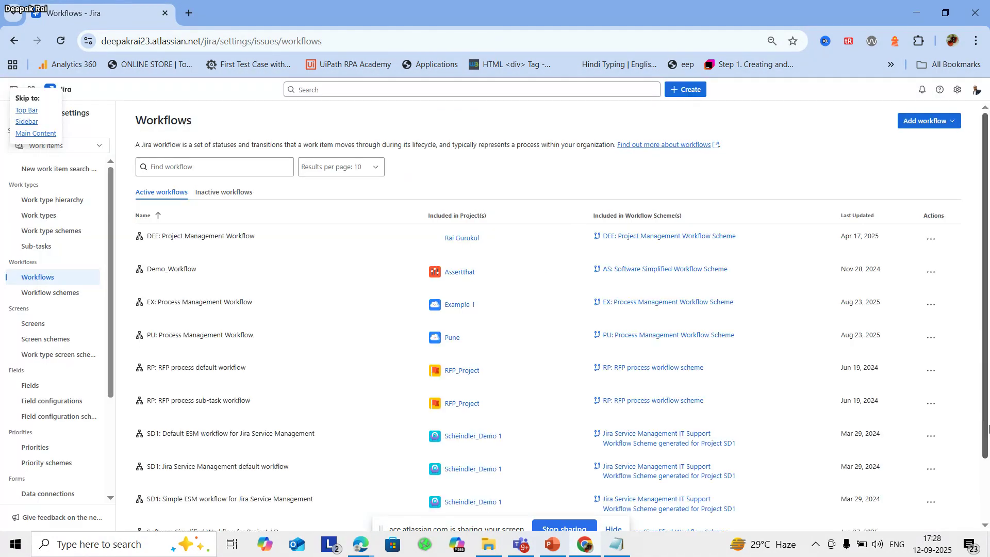
Look through the active workflow schemes and view the form for adding a scheme without creating one.
left_click(72, 293)
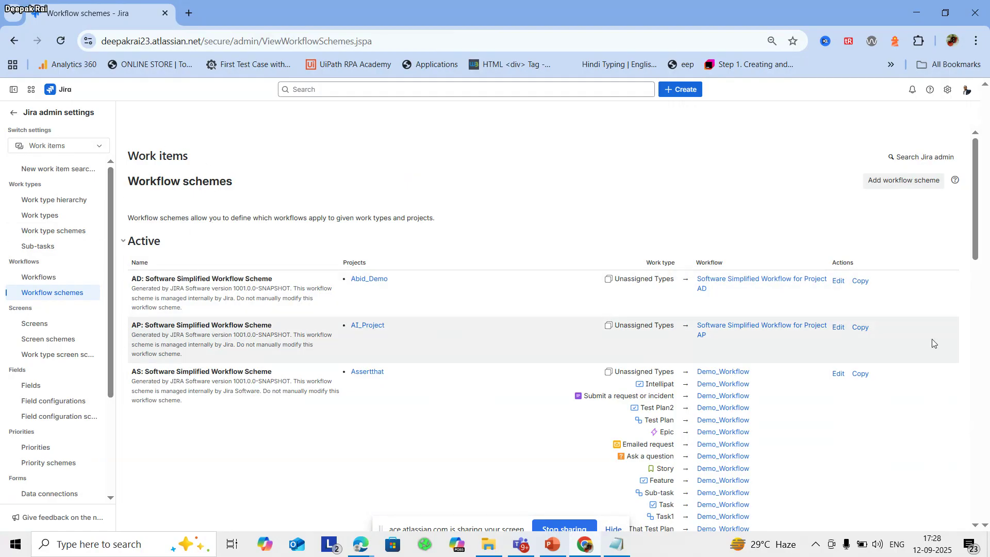
left_click(903, 186)
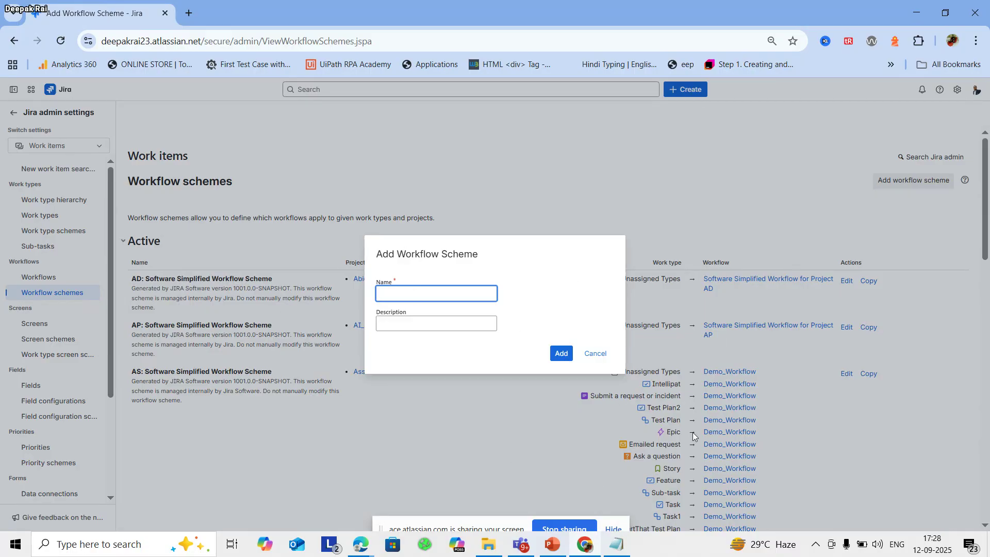
left_click(590, 359)
scroll(688, 393, "down", 5)
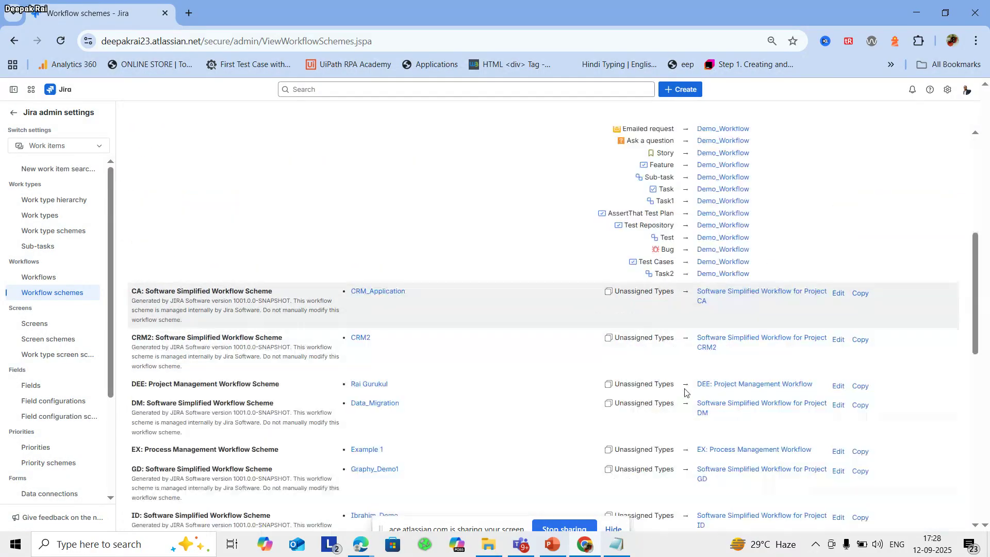
scroll(888, 316, "up", 5)
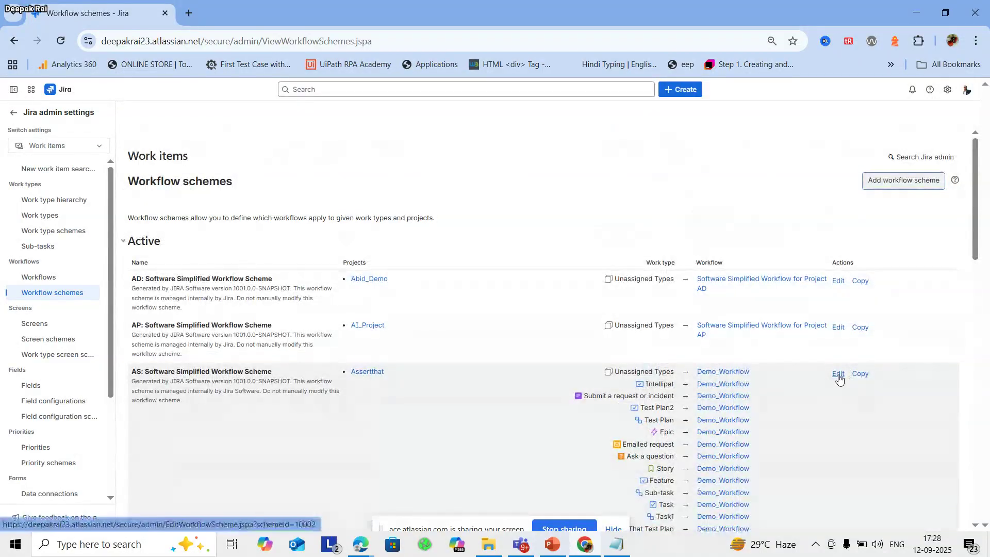
Open AS: Software Simplified Workflow Scheme for editing and review the work types assigned to Demo_Workflow.
left_click(838, 375)
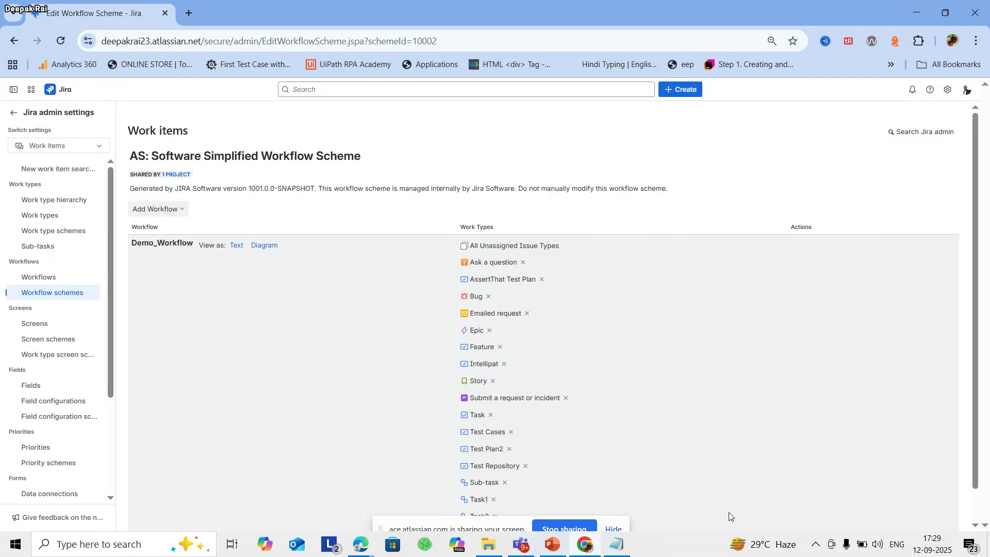
scroll(458, 511, "down", 3)
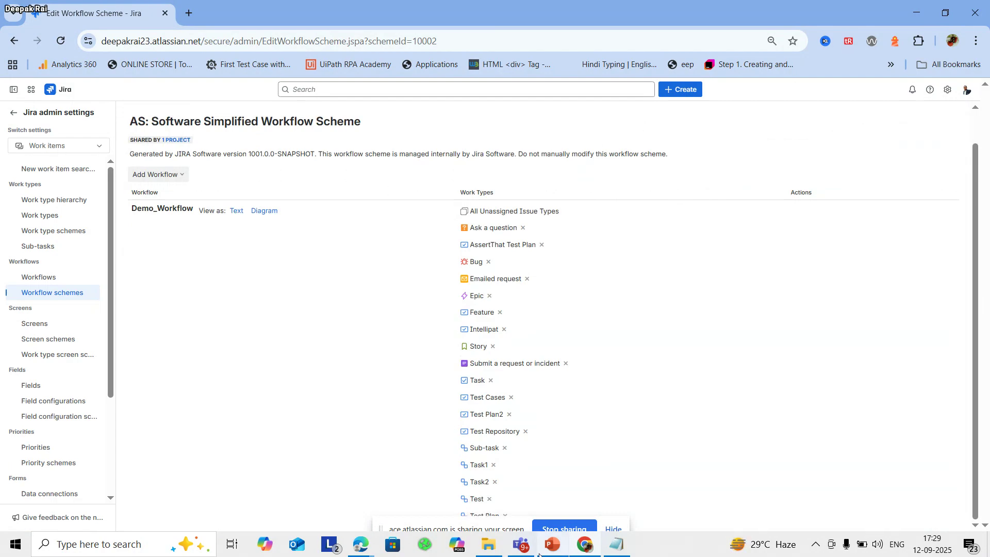
scroll(302, 383, "up", 1)
scroll(303, 382, "down", 2)
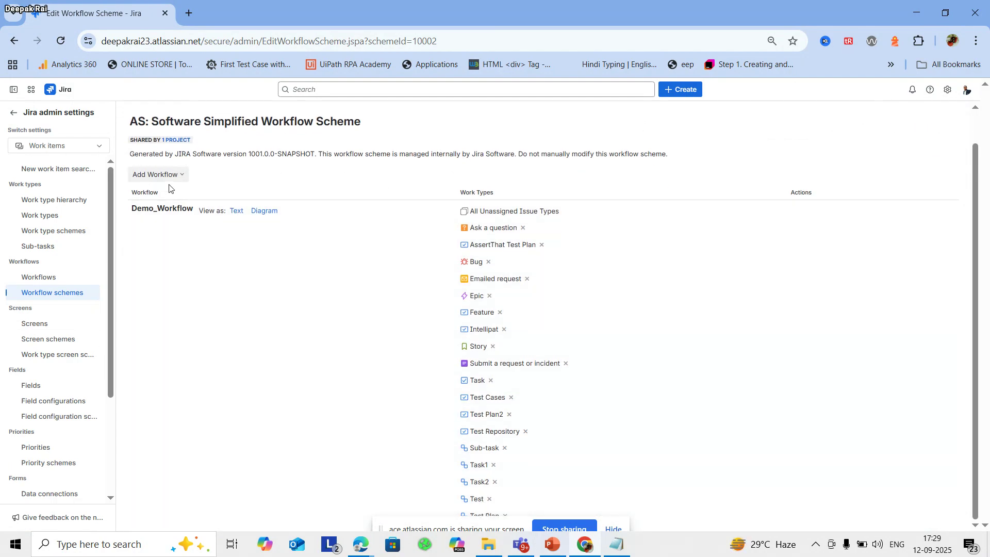
Browse the existing workflows that can be added to the scheme and view Builds Workflow's issue type assignment without adding it.
left_click(178, 177)
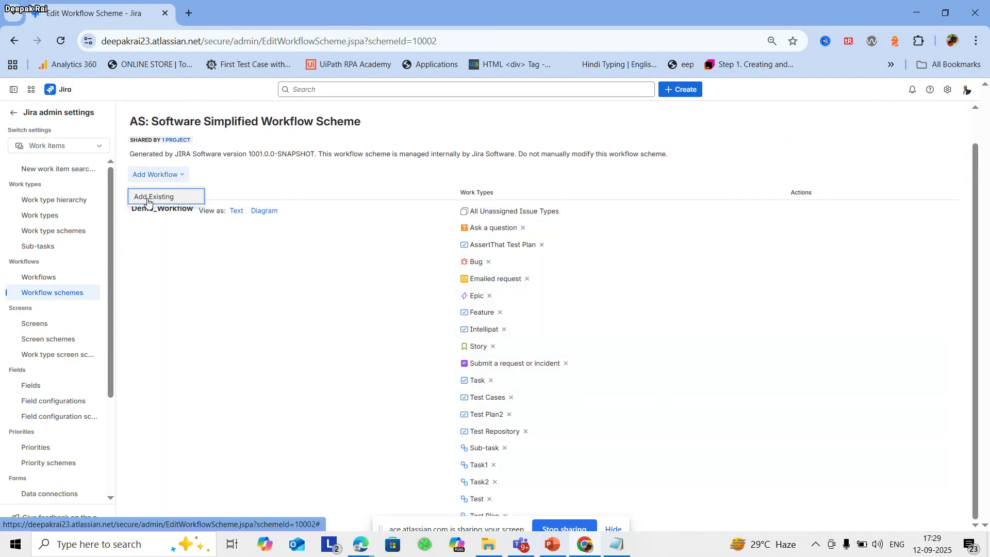
left_click(153, 196)
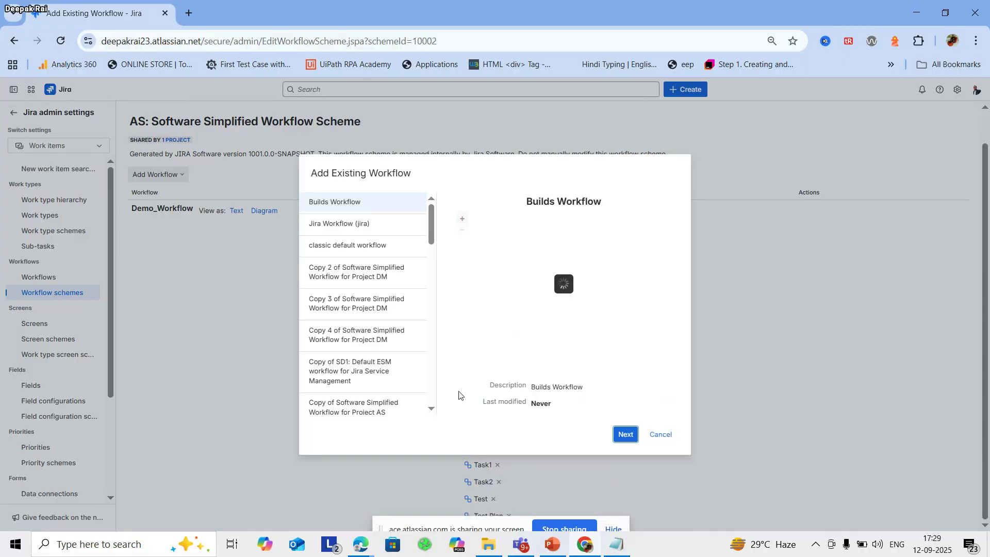
scroll(416, 361, "down", 10)
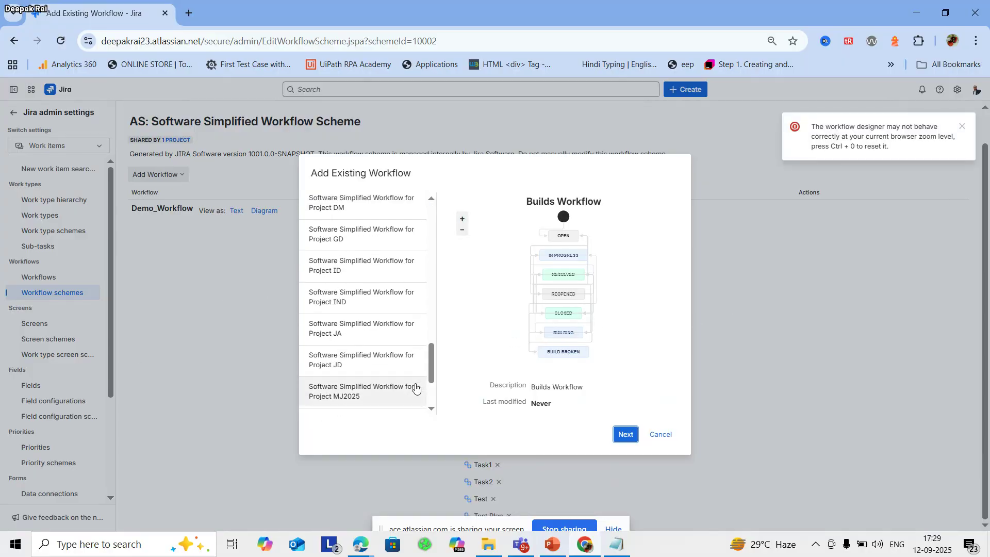
scroll(416, 388, "down", 3)
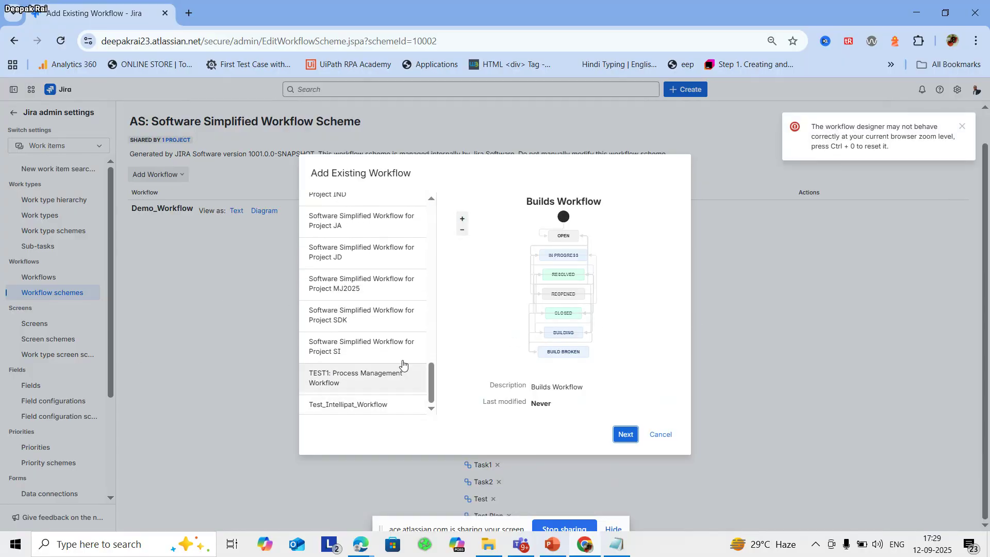
scroll(403, 364, "up", 15)
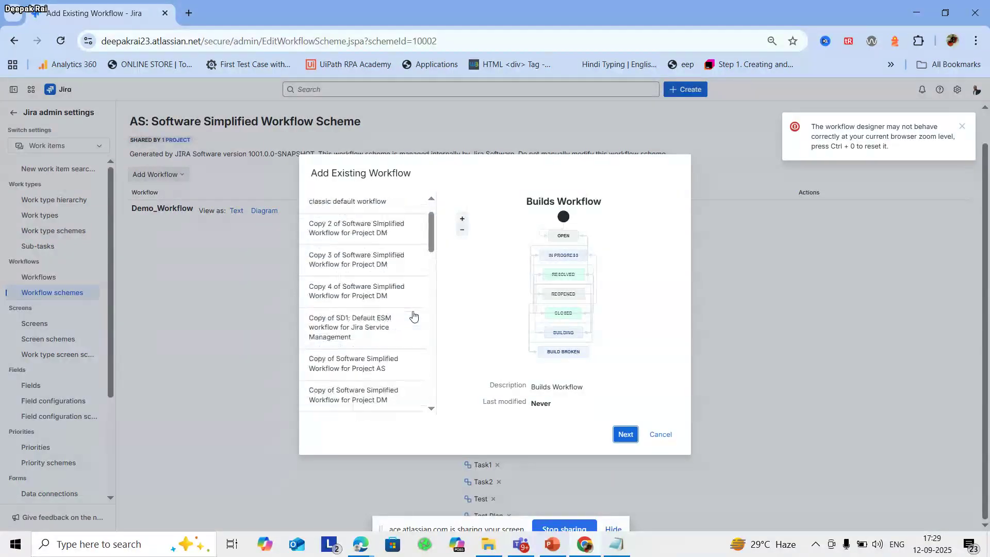
scroll(414, 316, "up", 2)
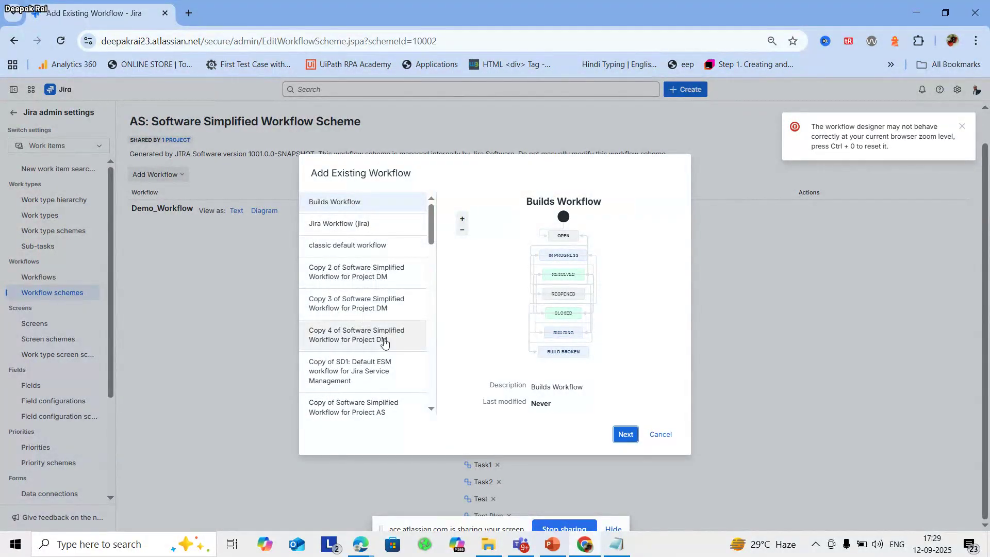
scroll(398, 376, "down", 10)
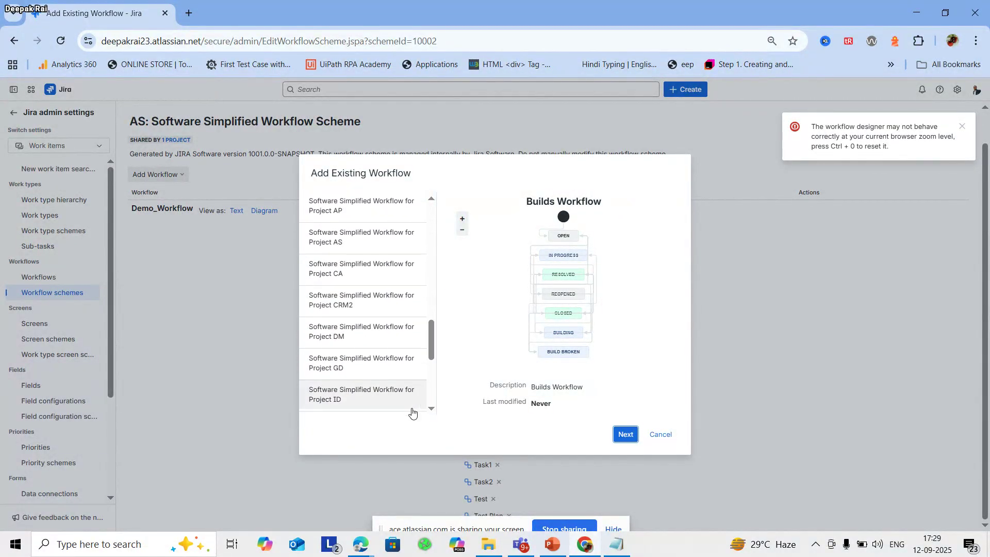
scroll(413, 412, "down", 5)
scroll(429, 361, "up", 5)
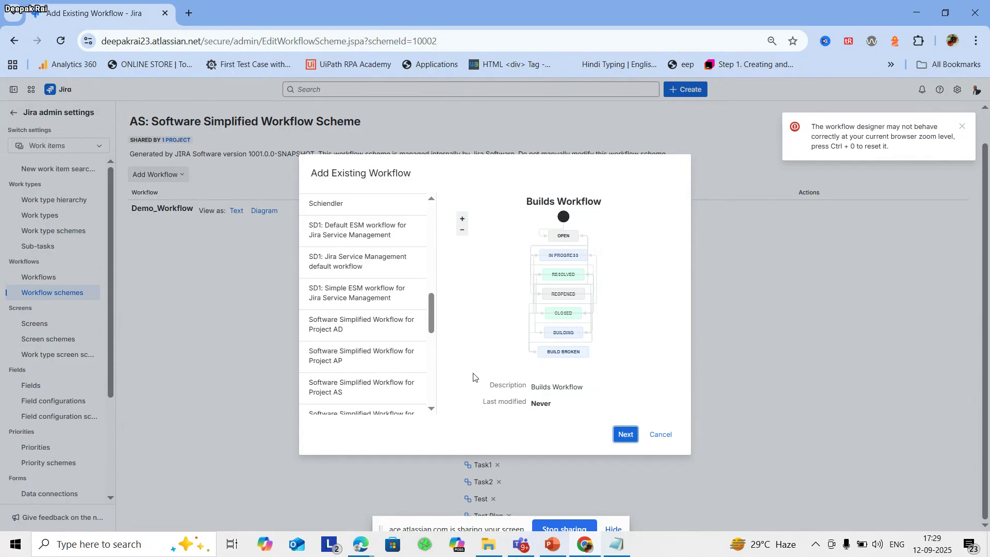
left_click(626, 435)
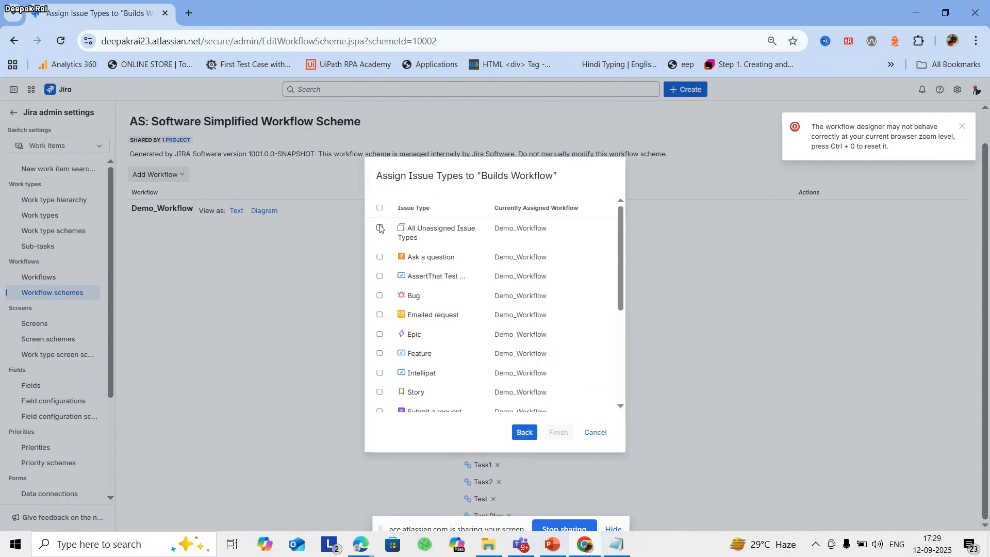
left_click(596, 432)
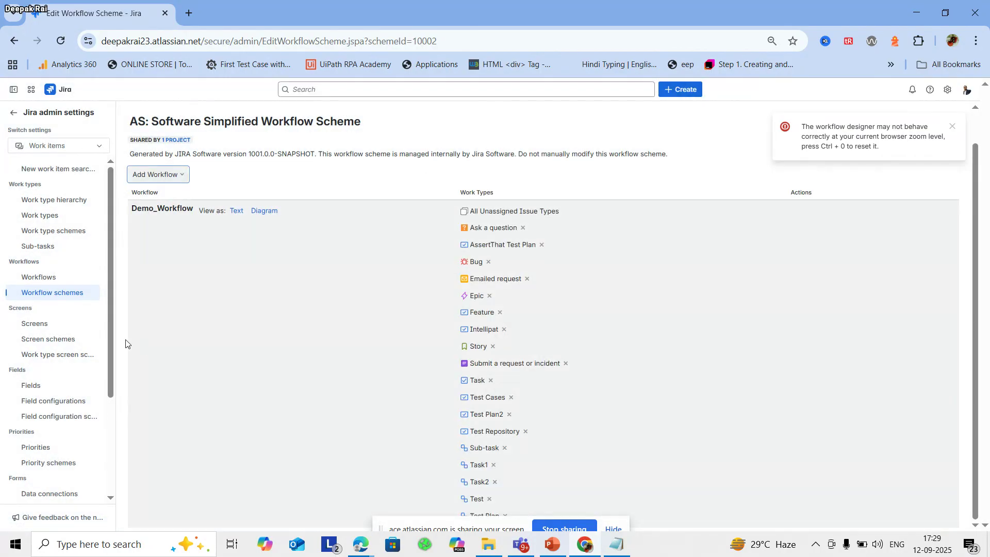
Open the configuration of AD: Scrum Bug Screen Scheme and view the form for associating an issue operation with a screen without adding one.
left_click(40, 340)
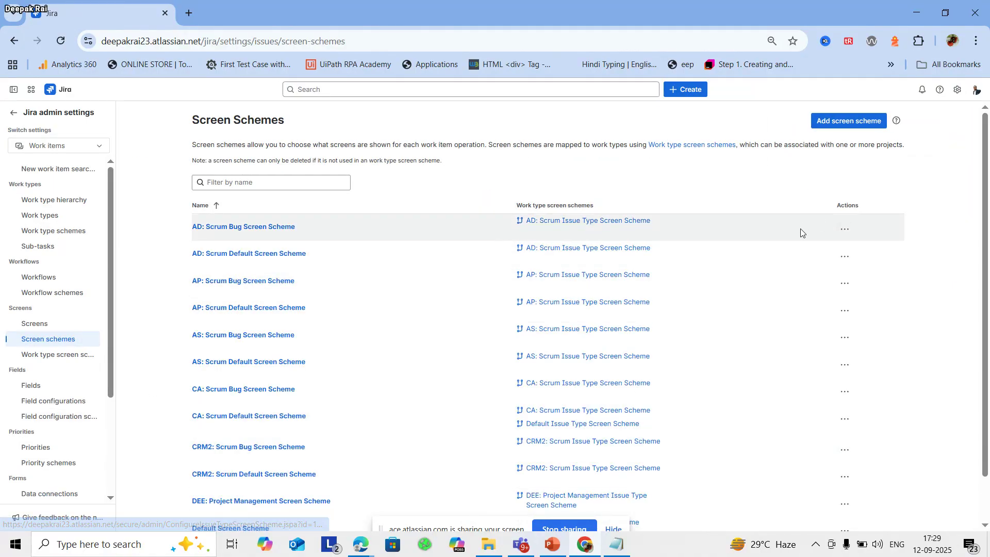
left_click(845, 229)
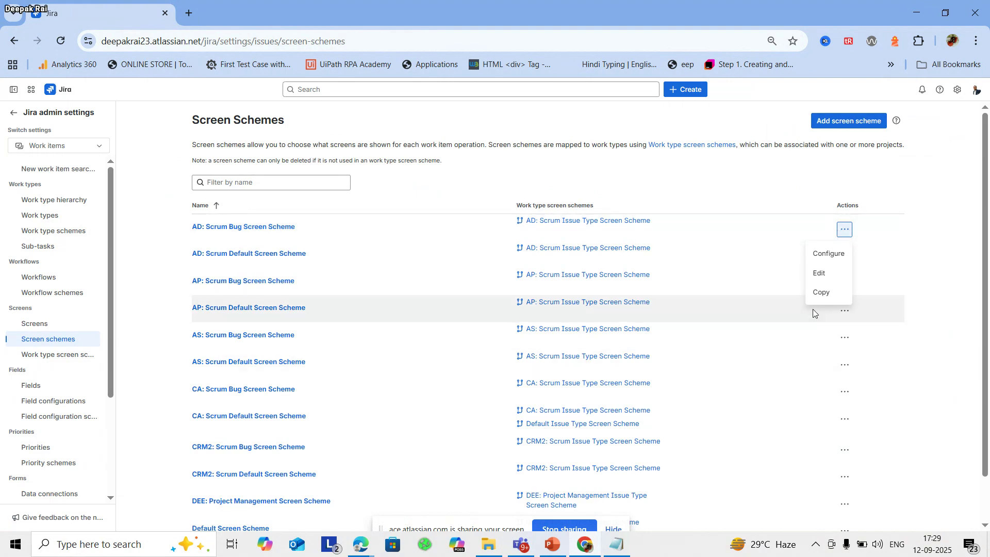
left_click(833, 254)
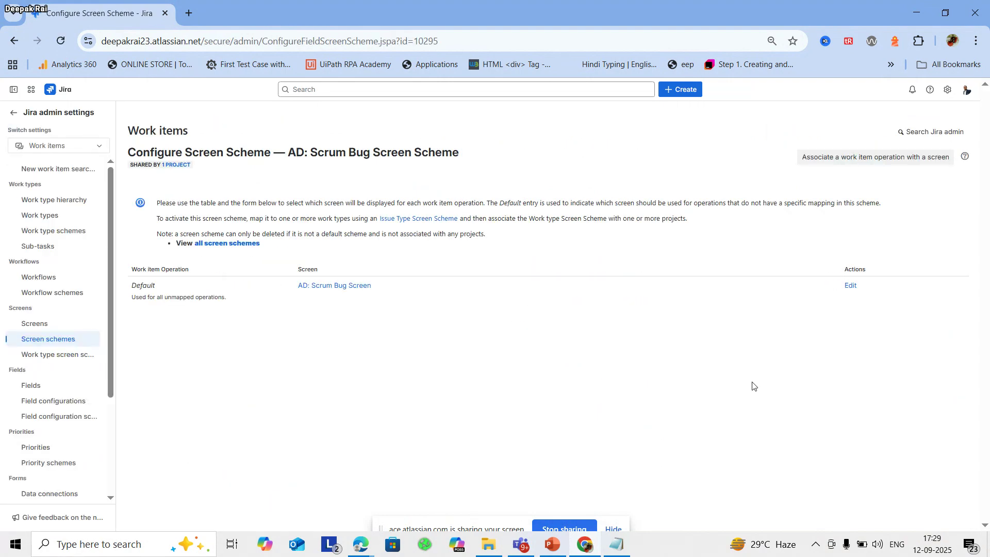
left_click(883, 162)
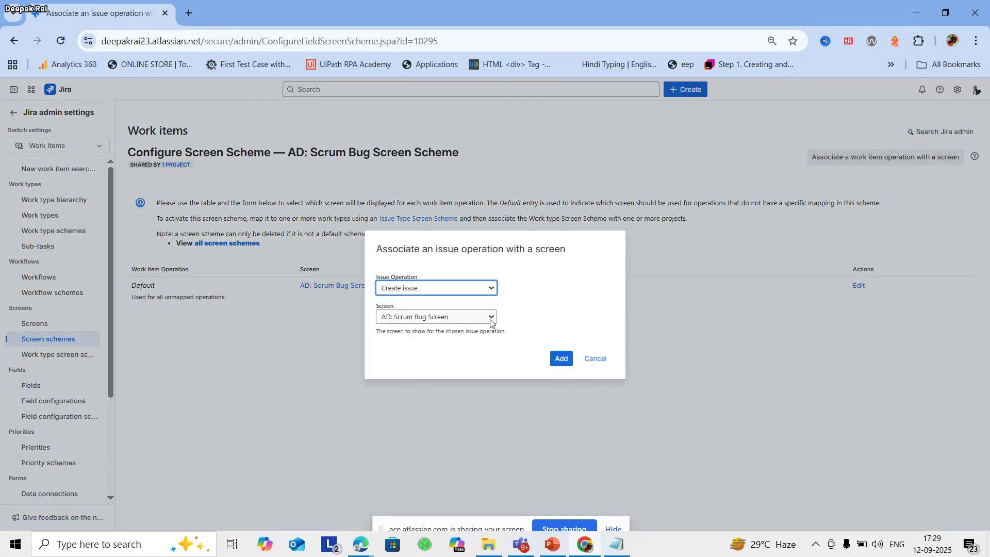
left_click(491, 319)
left_click(597, 380)
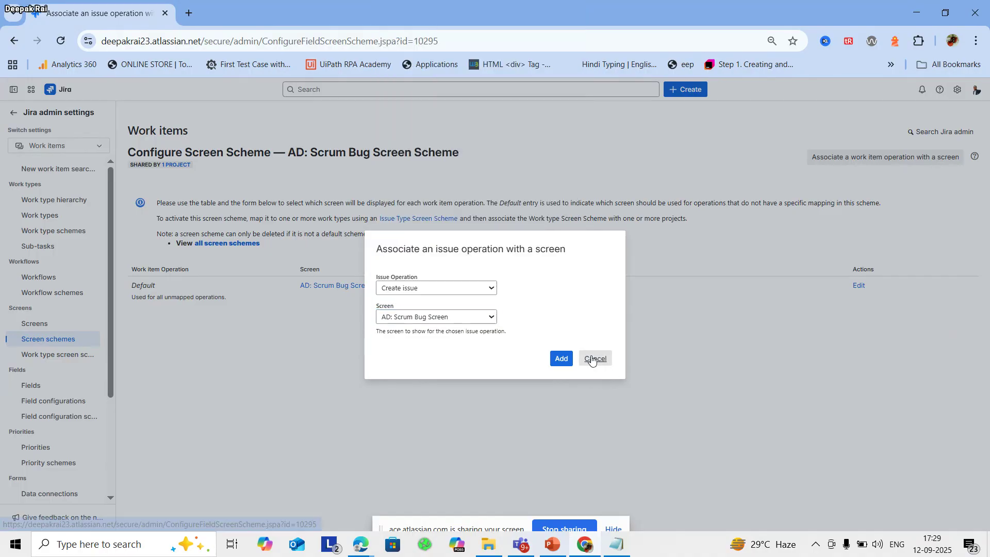
left_click(595, 359)
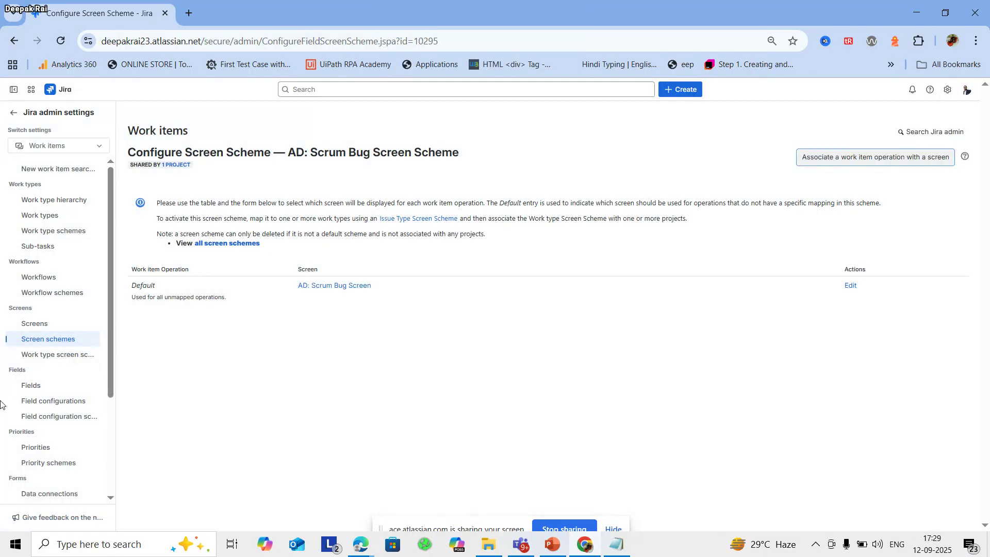
Open the configuration of AD: Scrum Bug Screen from the screens list to review its fields and their order.
left_click(49, 324)
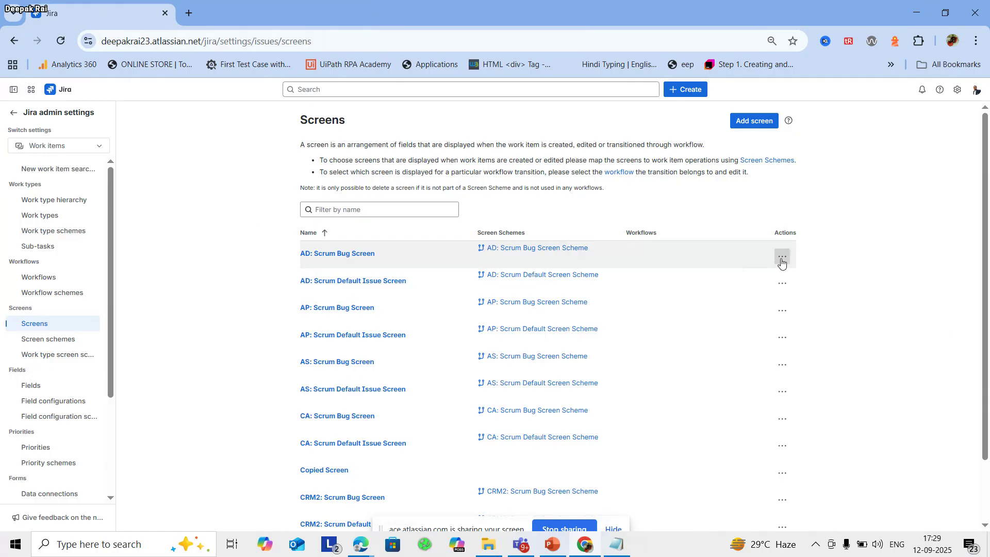
left_click(781, 261)
left_click(766, 301)
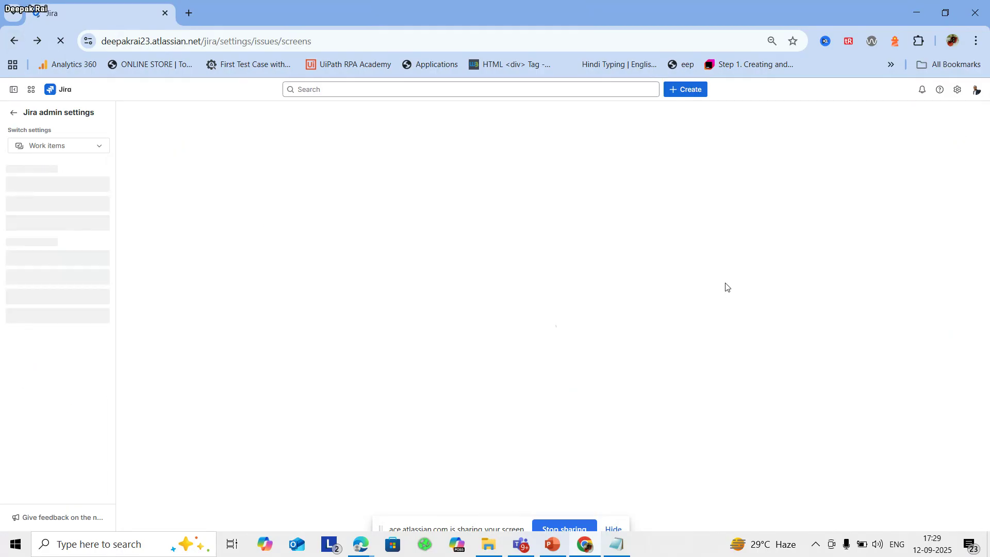
left_click(782, 257)
left_click(772, 284)
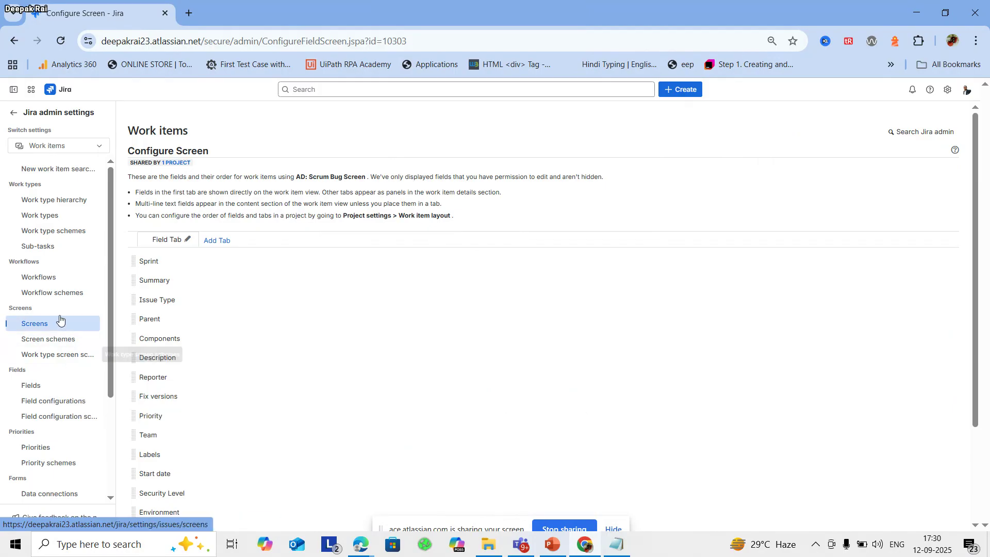
Return to the active workflow schemes and open CA: Software Simplified Workflow Scheme for editing.
left_click(25, 294)
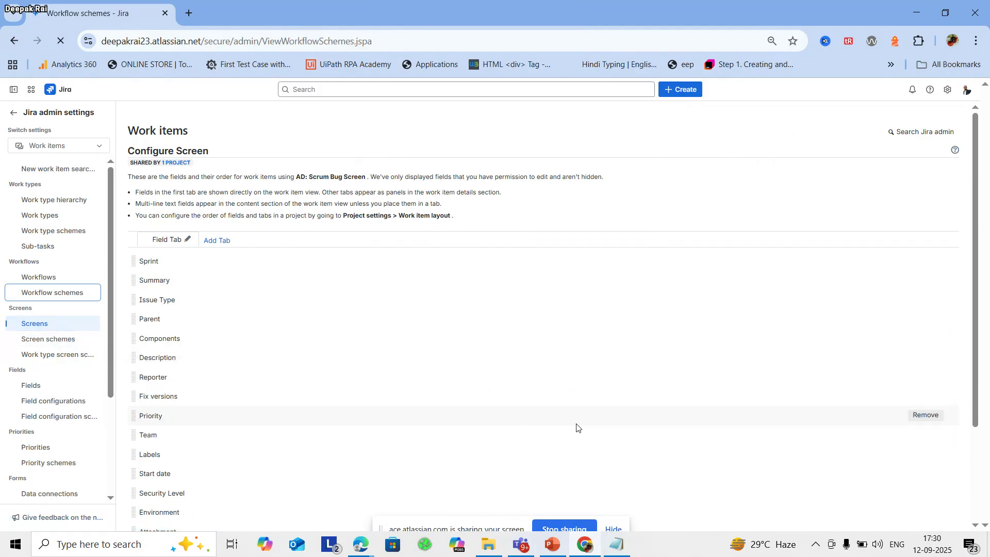
scroll(879, 370, "down", 5)
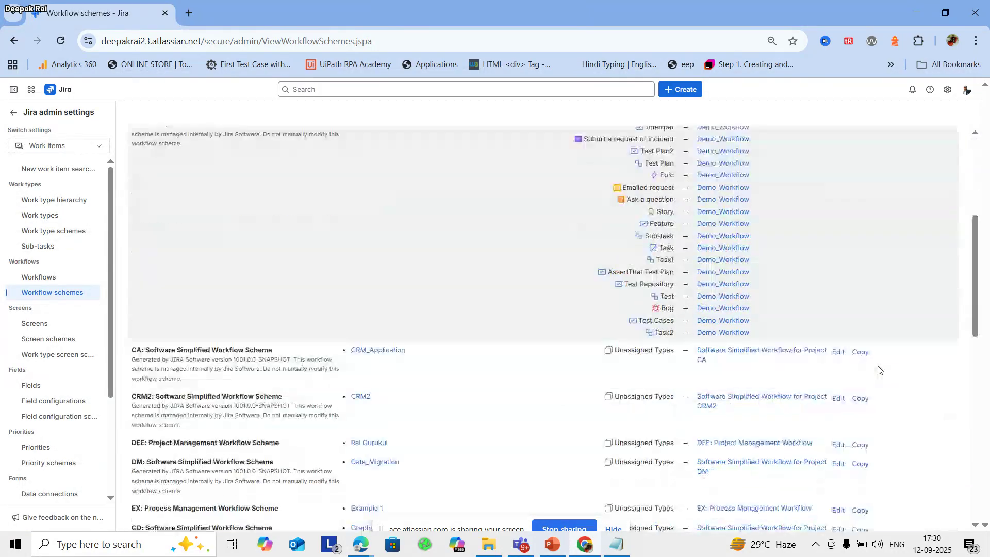
scroll(879, 369, "down", 3)
scroll(893, 420, "up", 8)
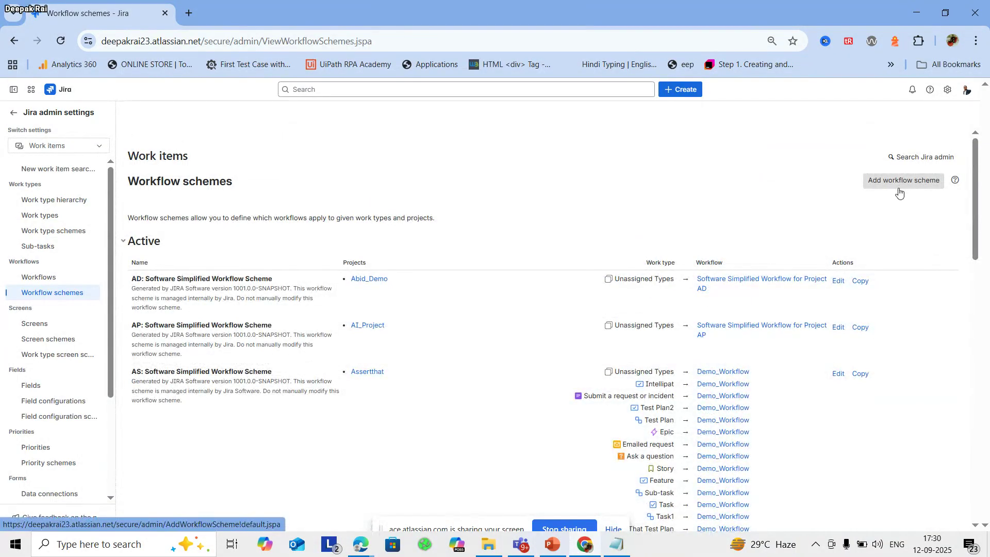
scroll(776, 411, "down", 4)
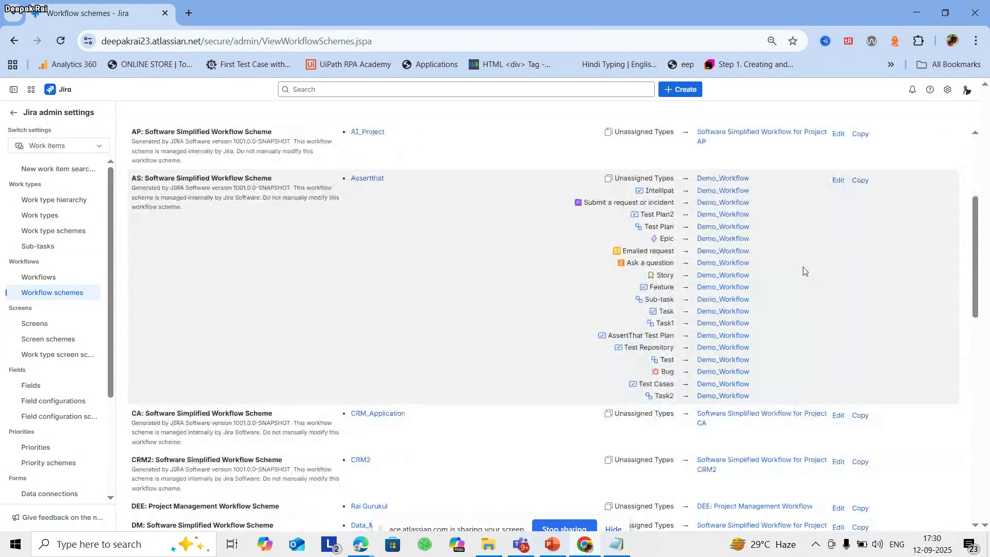
scroll(795, 364, "down", 4)
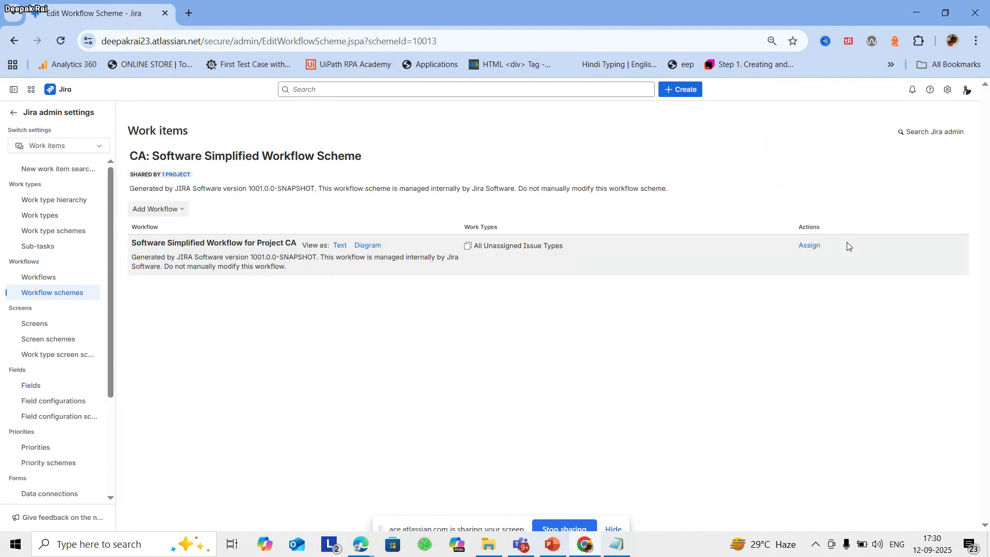
left_click(163, 209)
left_click(162, 231)
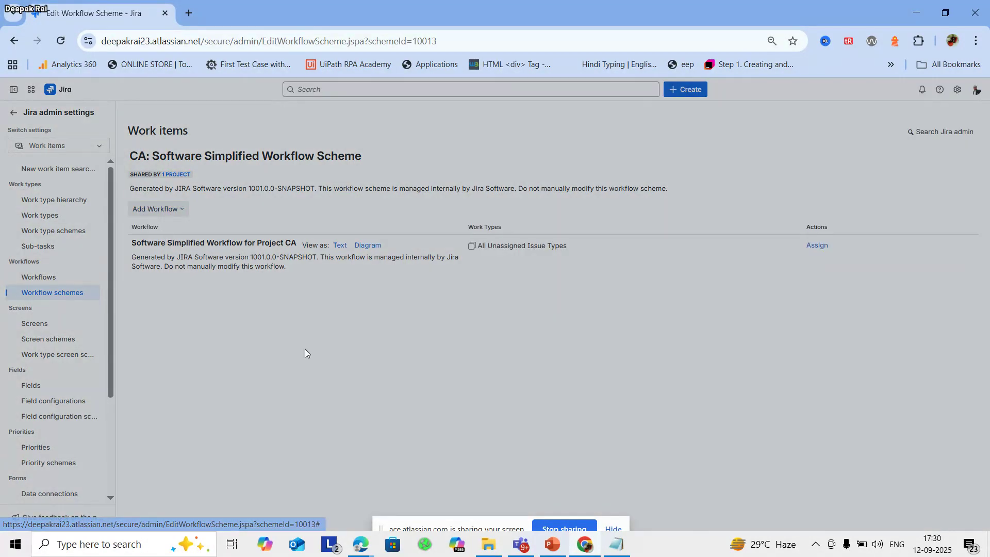
scroll(398, 363, "down", 15)
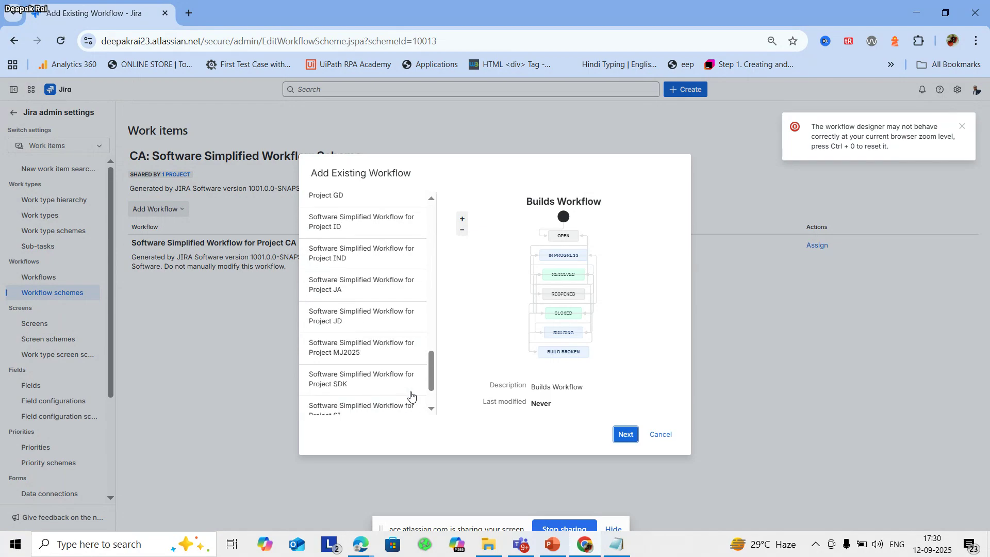
scroll(412, 394, "up", 4)
scroll(411, 395, "up", 5)
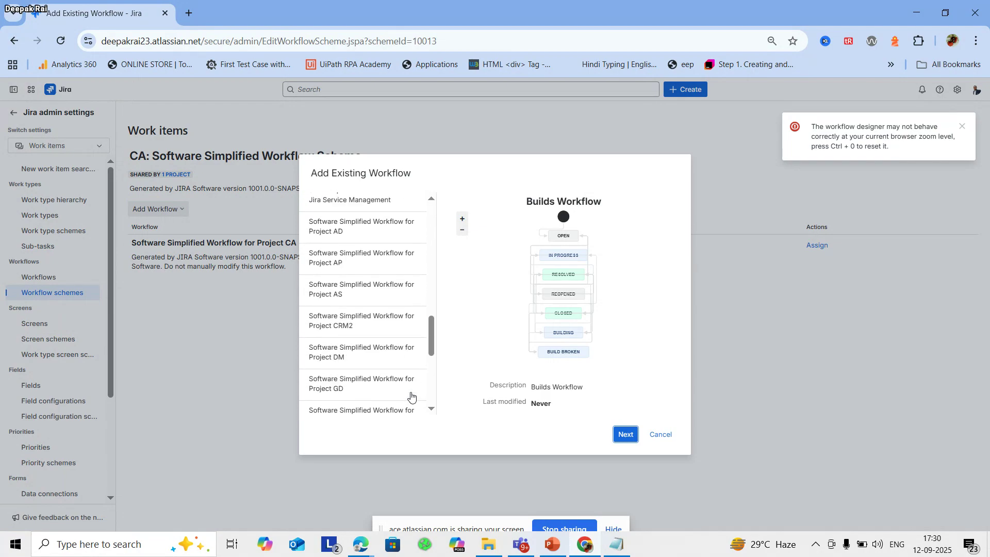
scroll(411, 394, "down", 1)
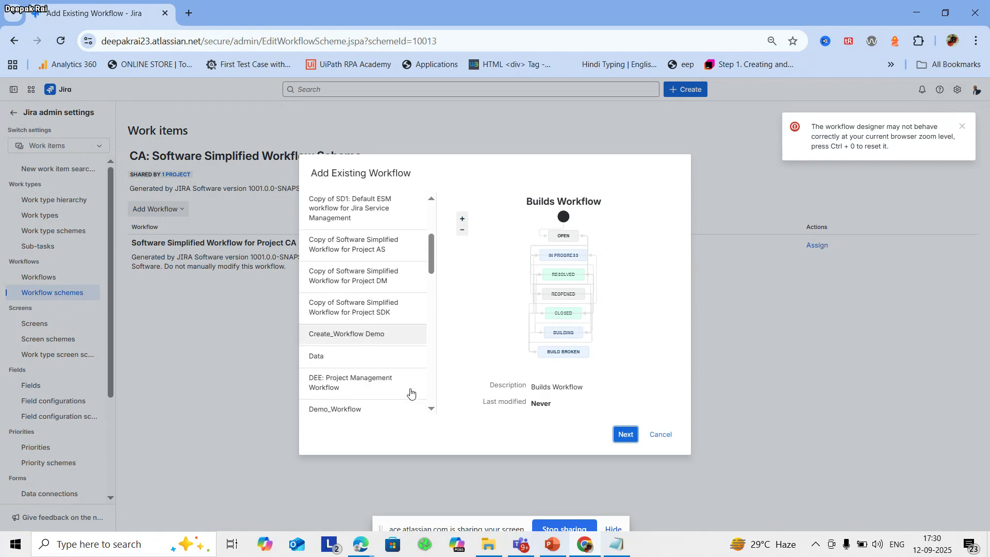
left_click(331, 334)
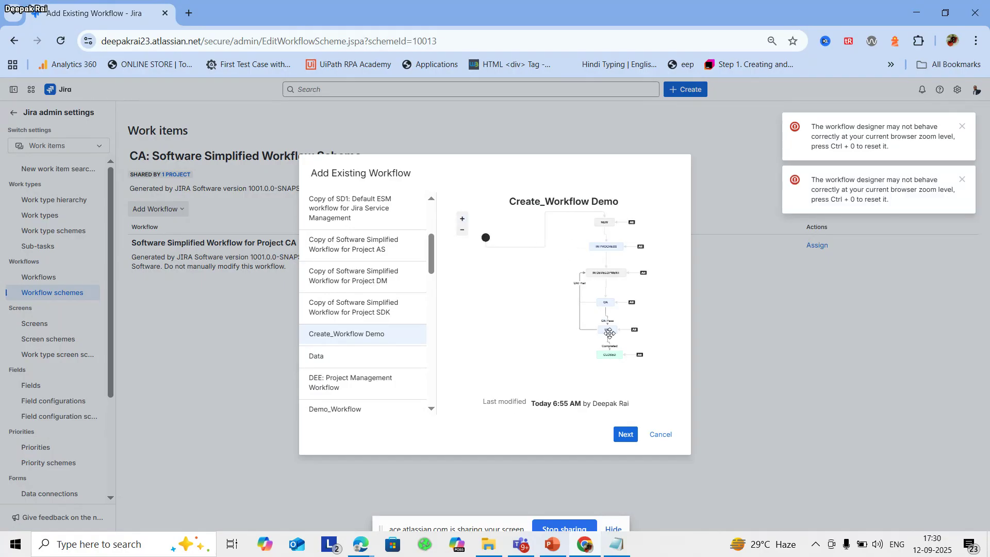
left_click(623, 435)
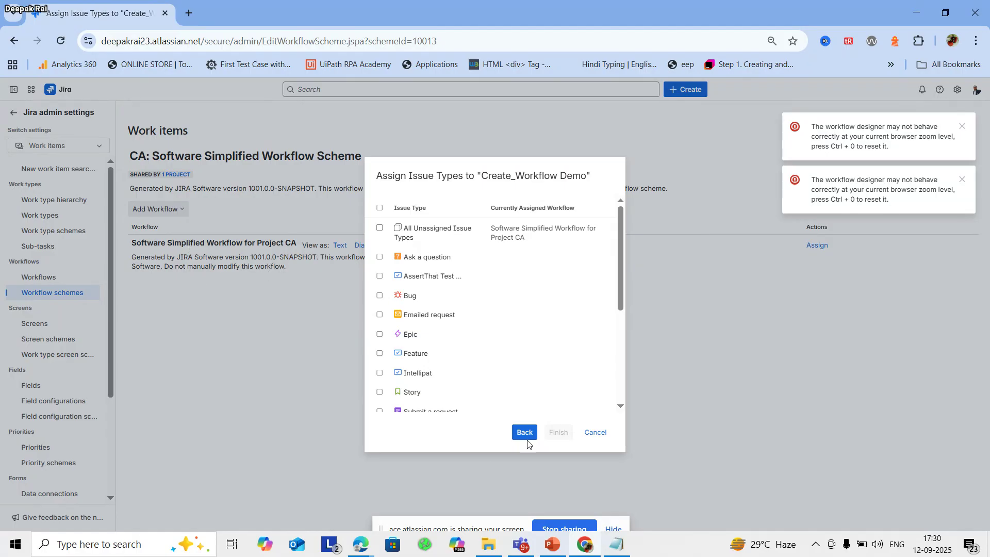
left_click(593, 434)
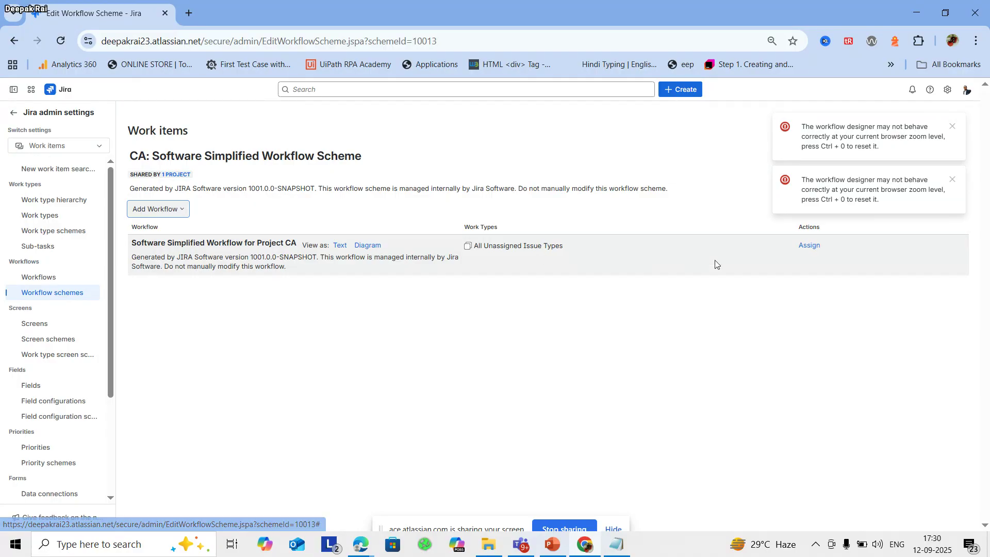
Add the existing workflow Create_Workflow Demo to CA: Software Simplified Workflow Scheme and assign it to the Bug issue type.
left_click(169, 212)
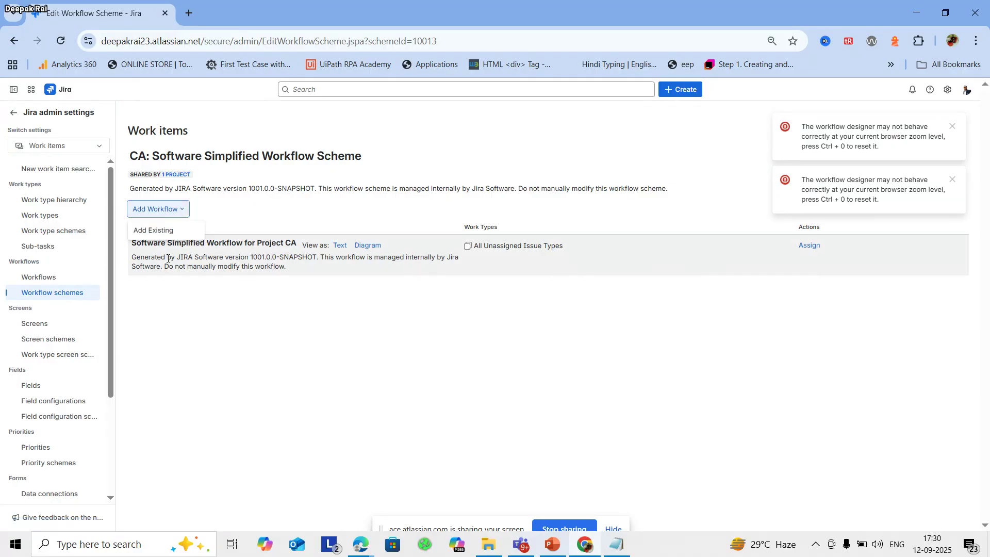
left_click(153, 230)
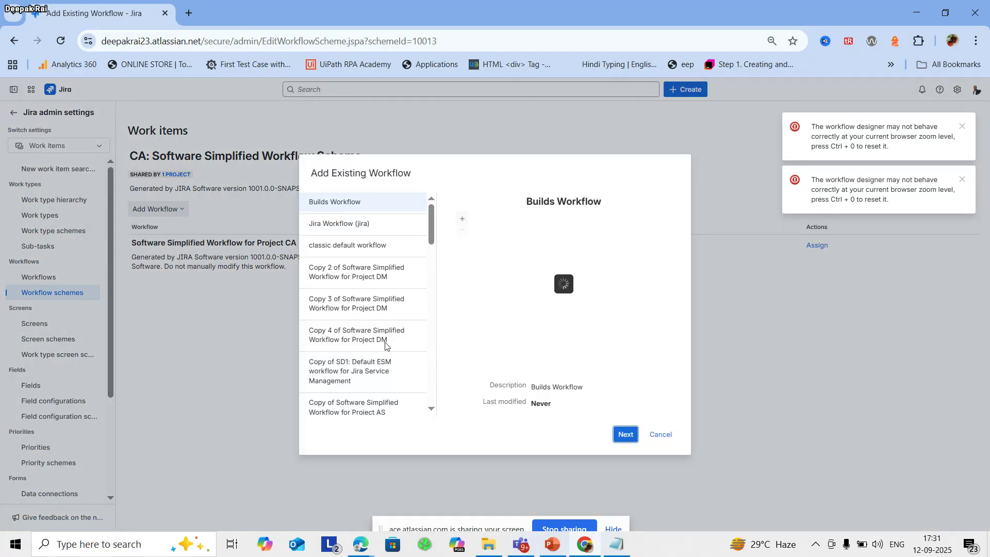
scroll(385, 344, "down", 10)
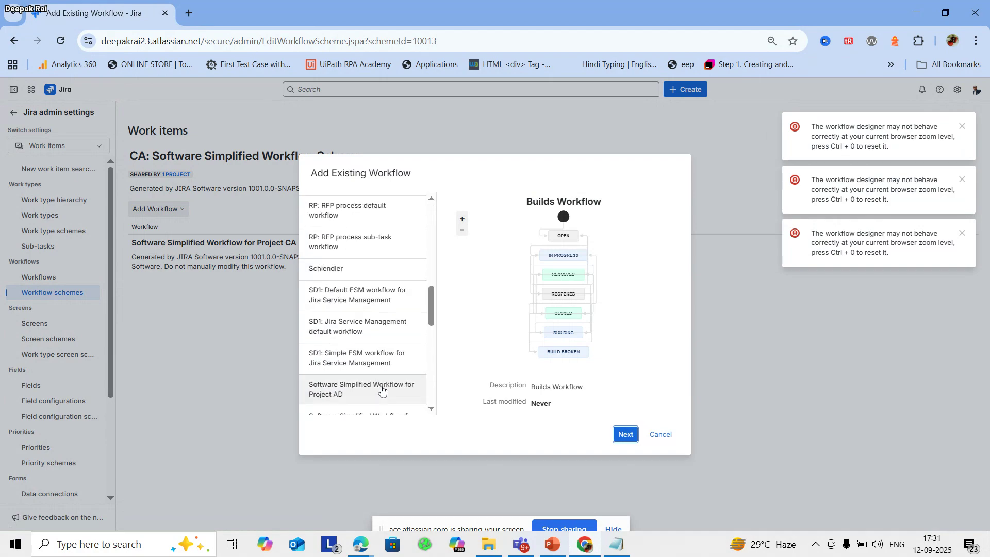
scroll(382, 391, "down", 6)
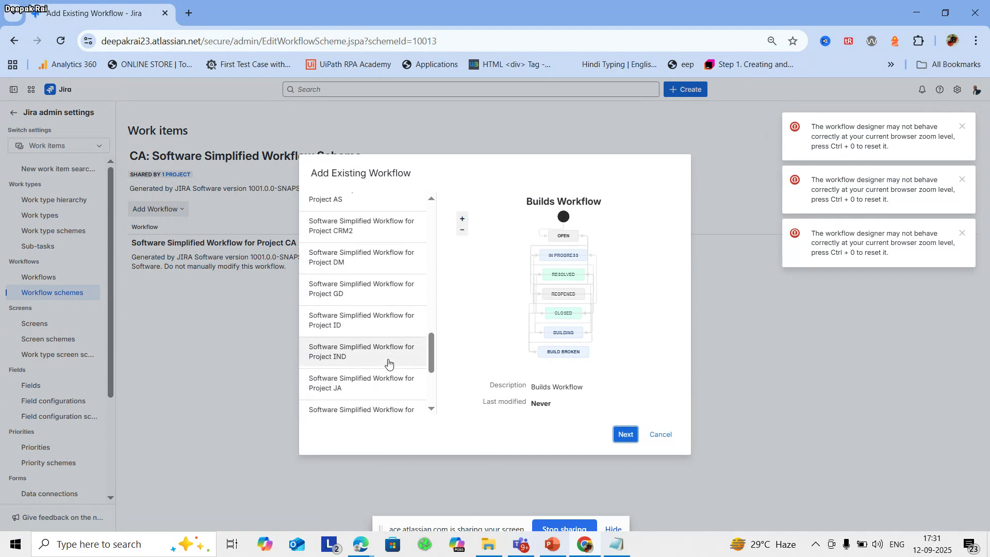
scroll(389, 371, "down", 3)
scroll(387, 384, "up", 10)
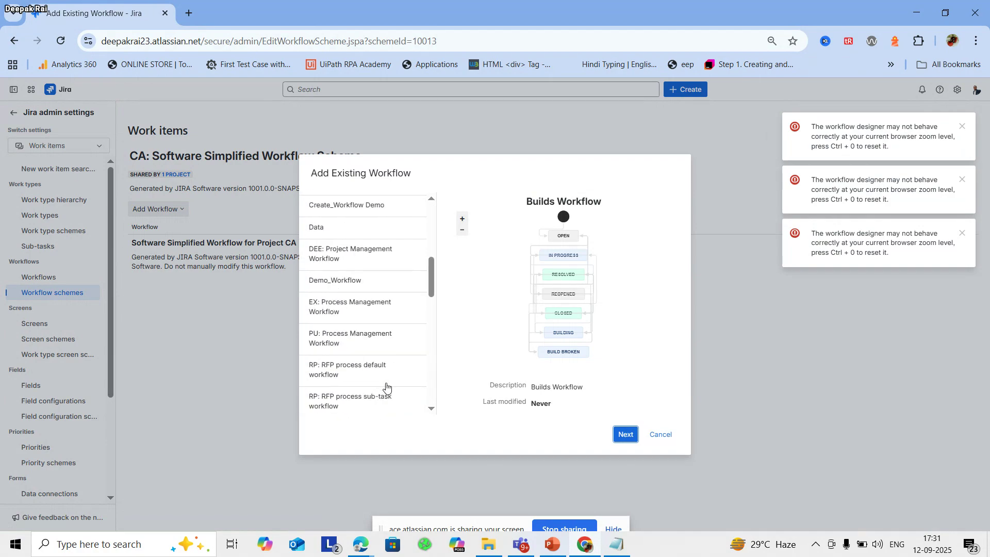
scroll(387, 387, "up", 1)
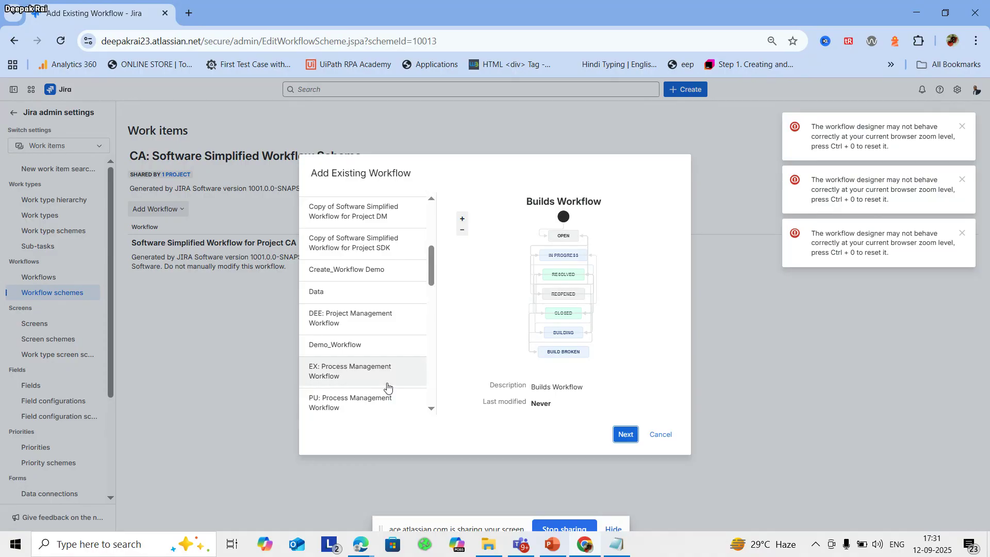
left_click(372, 273)
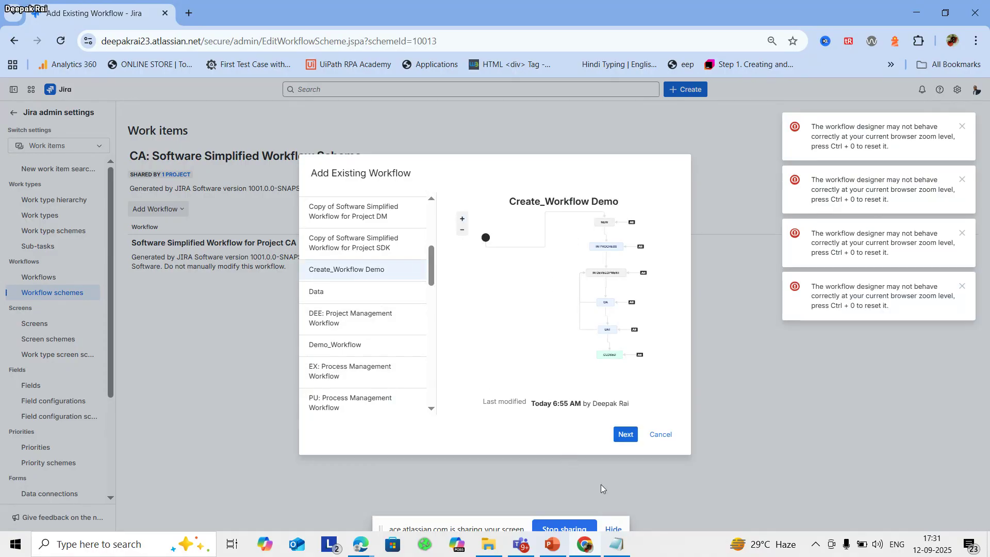
left_click(626, 434)
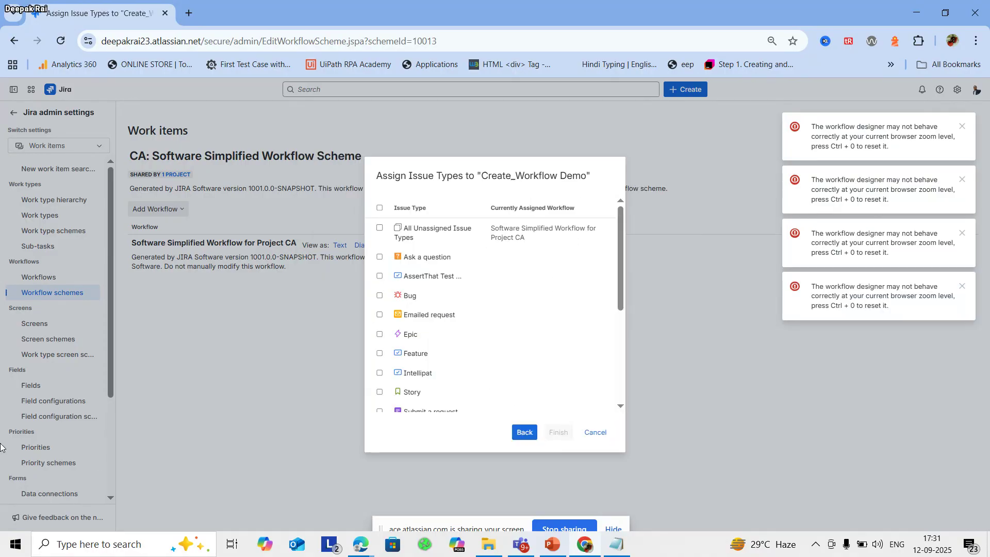
left_click(380, 296)
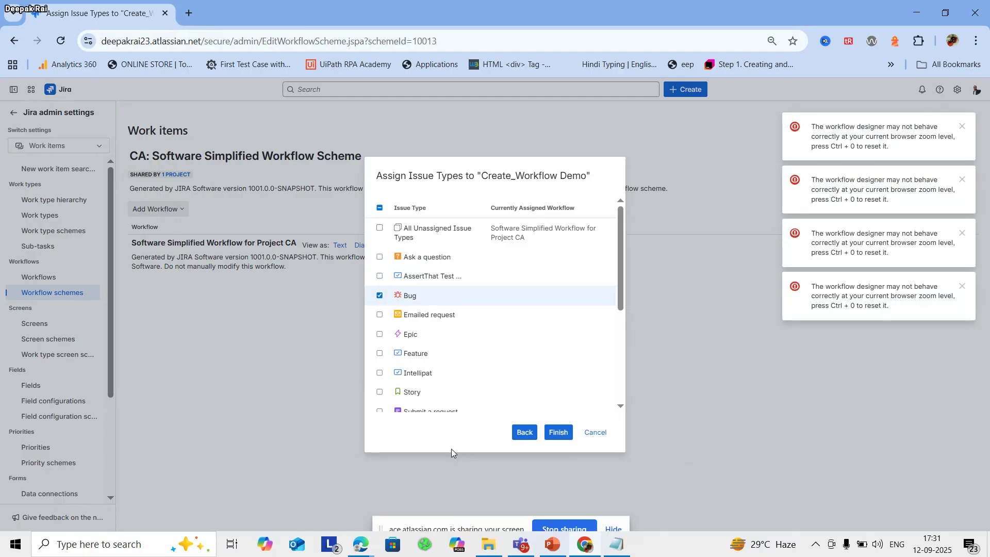
left_click(558, 433)
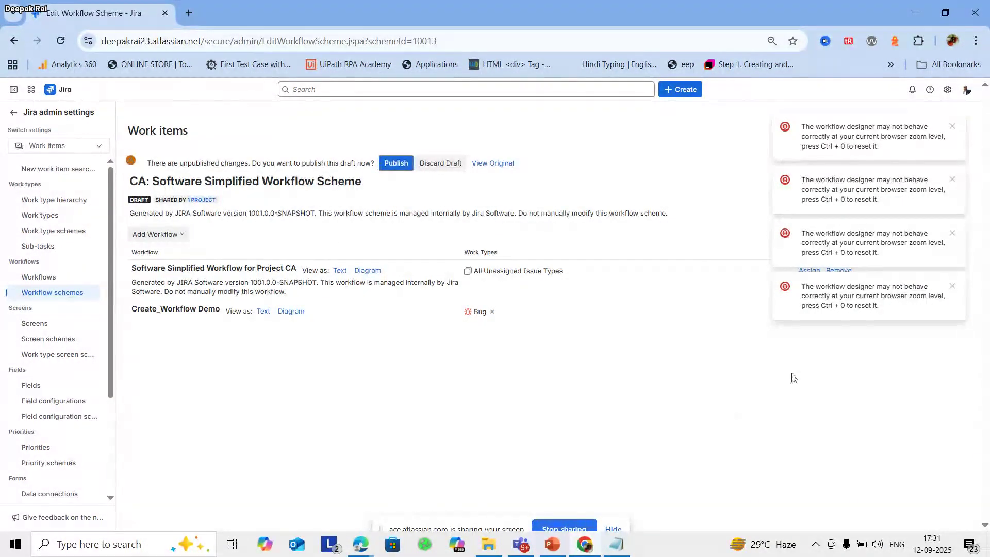
Dismiss the browser-zoom warnings and review the issue types assignable to Create_Workflow Demo without changing the assignment.
left_click(953, 179)
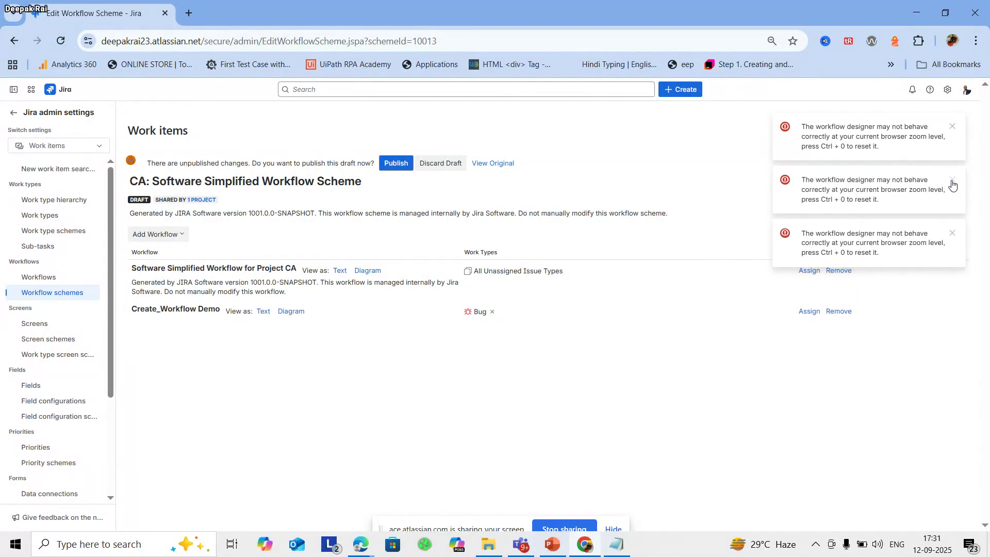
left_click(952, 179)
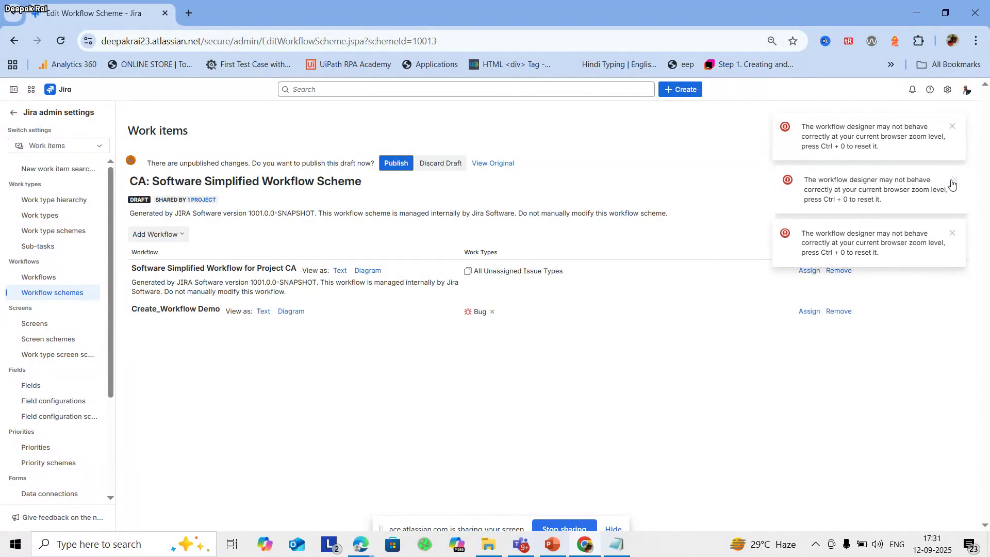
left_click(951, 182)
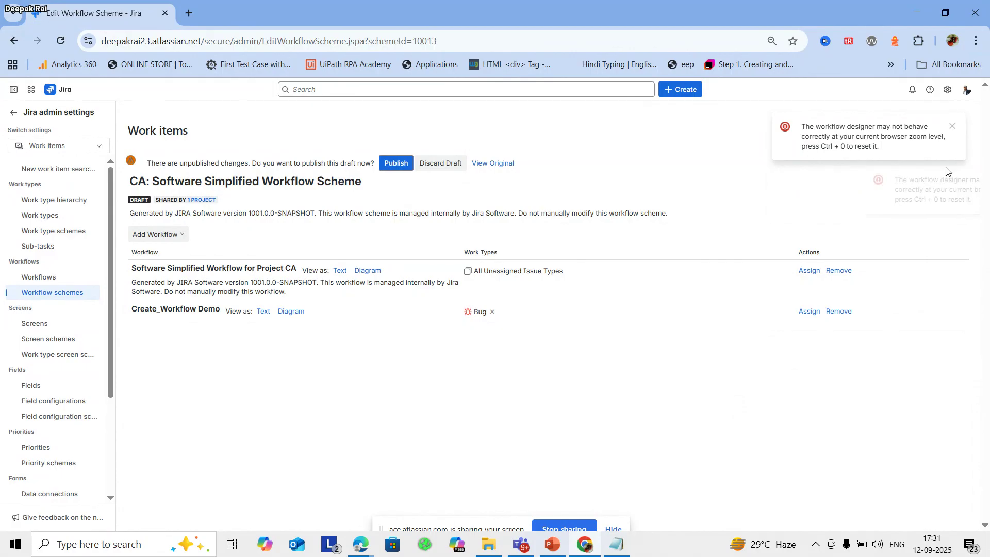
left_click(809, 311)
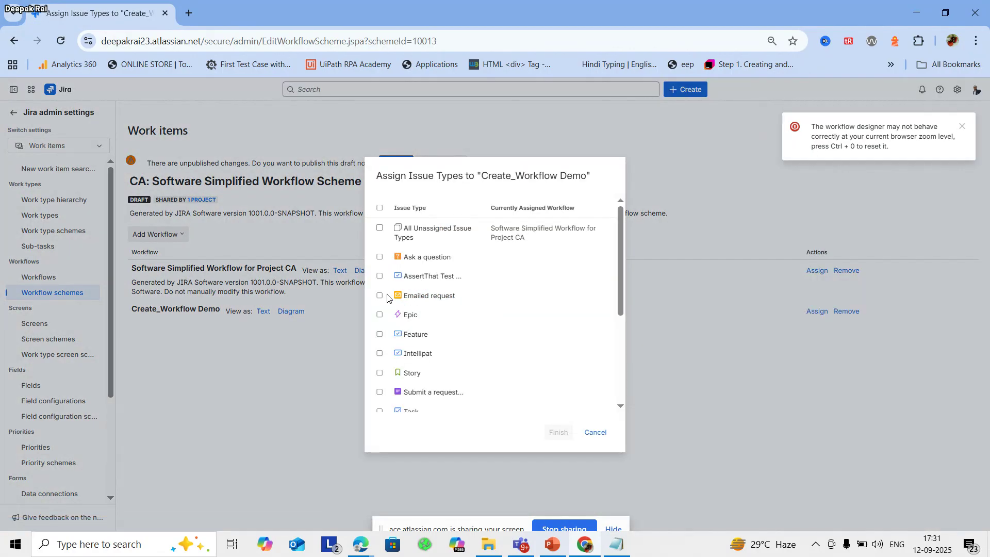
scroll(535, 309, "down", 3)
scroll(508, 342, "up", 3)
left_click(596, 433)
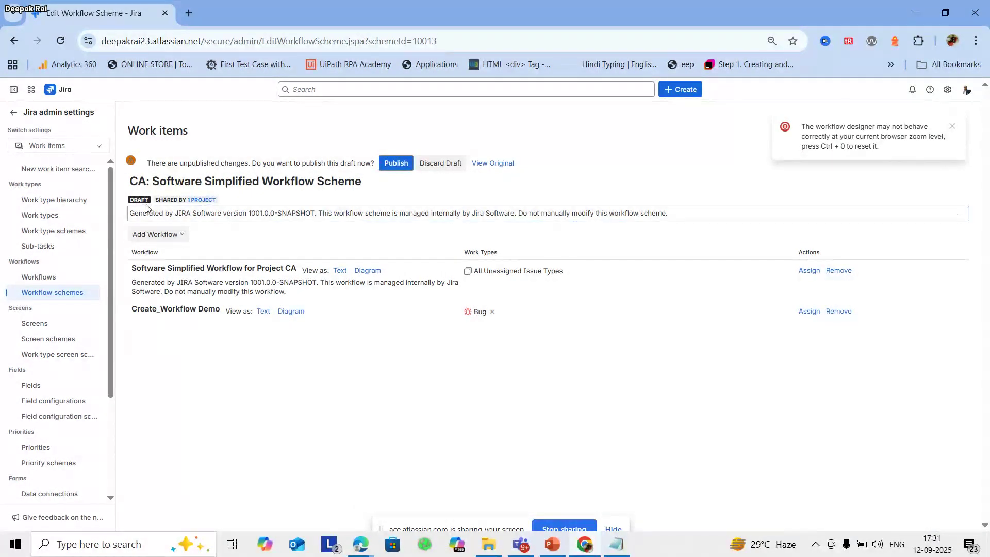
Open Atlassian Home in a new browser tab, switch to the organization hosting the CA project, and open its Jira projects list.
left_click(136, 182)
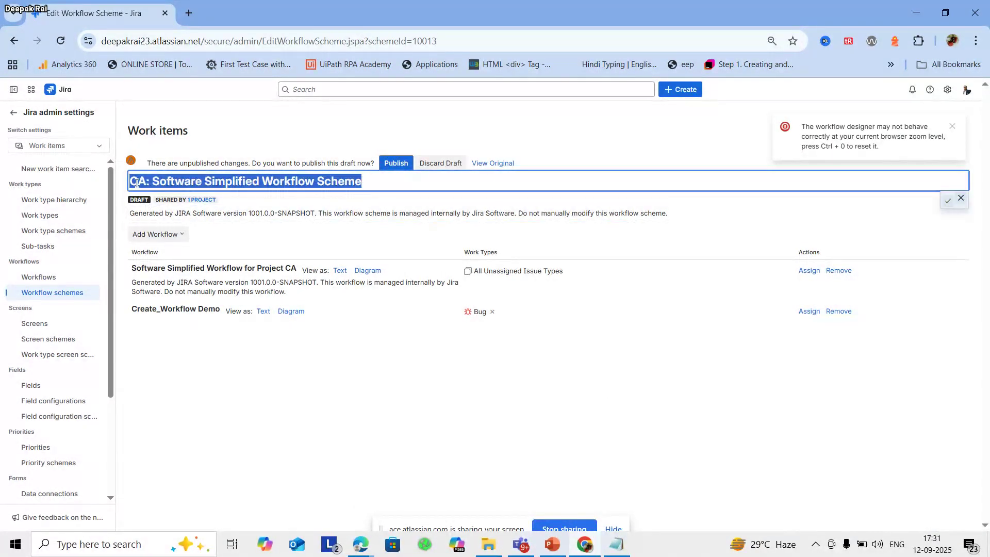
left_click(188, 14)
type("id")
key("Return")
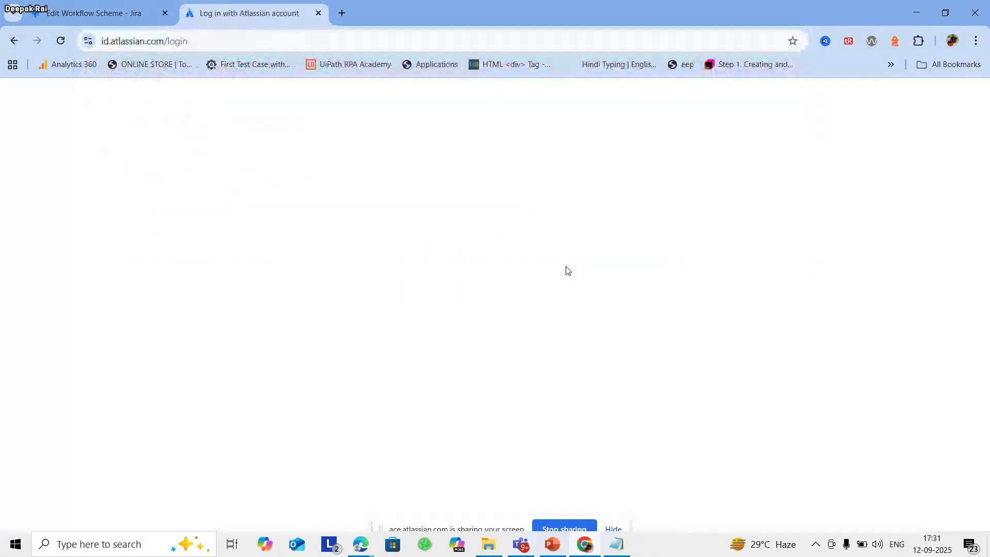
left_click(106, 12)
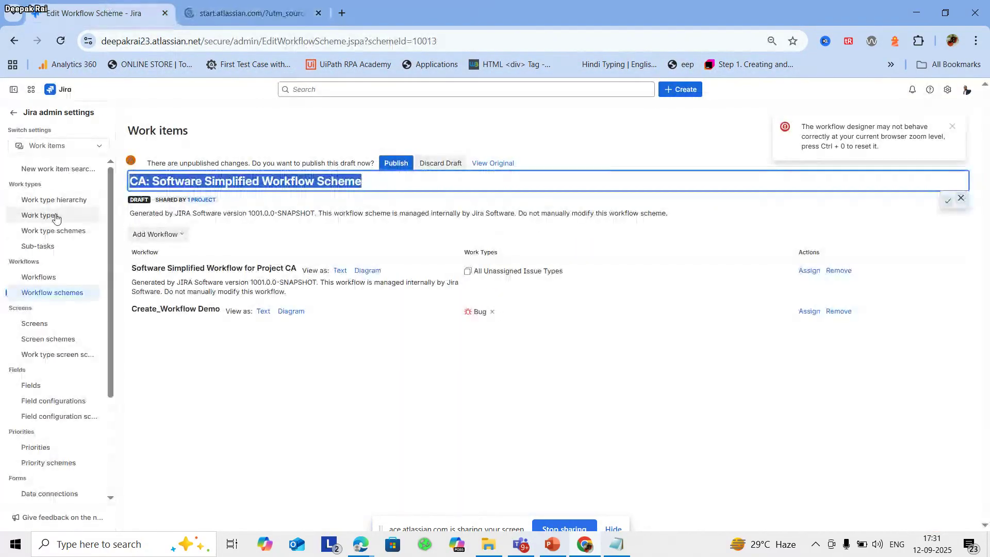
left_click(227, 6)
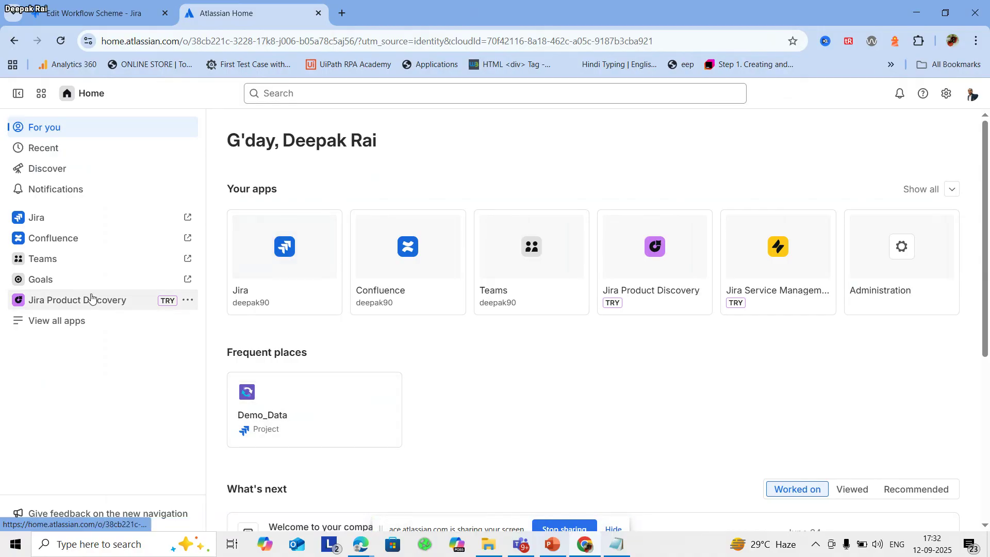
left_click(41, 95)
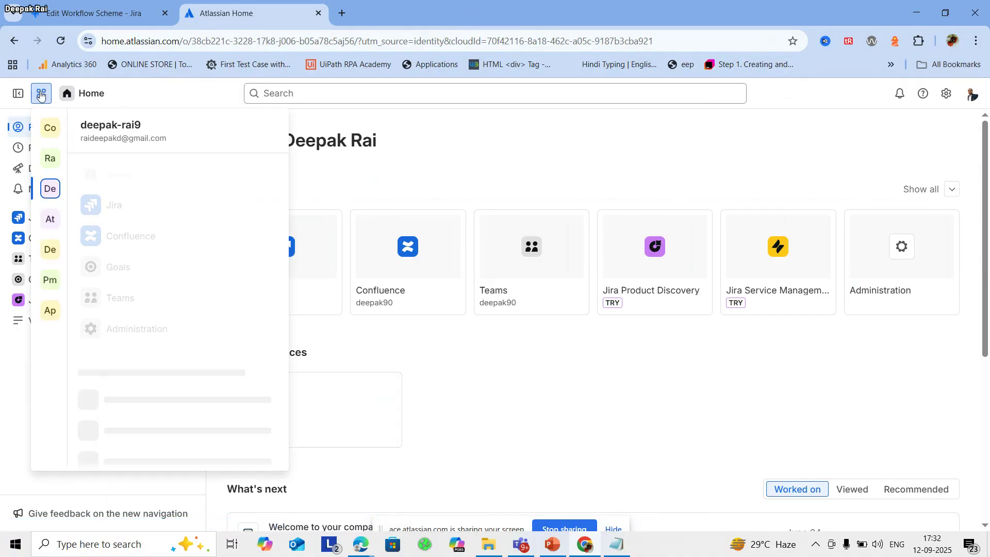
left_click(50, 249)
left_click(131, 203)
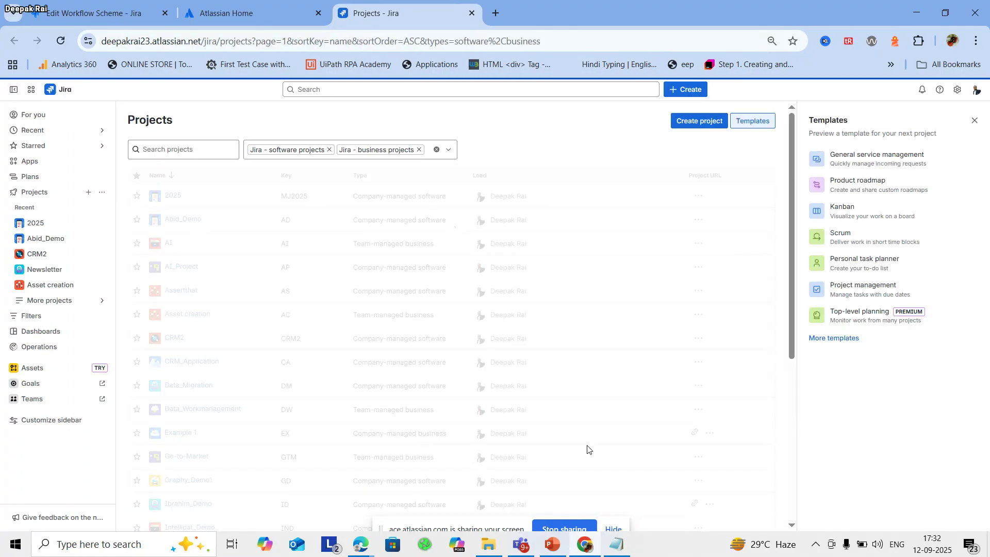
Open the CRM_Application project and start a new work item with the Bug work type.
scroll(253, 493, "down", 5)
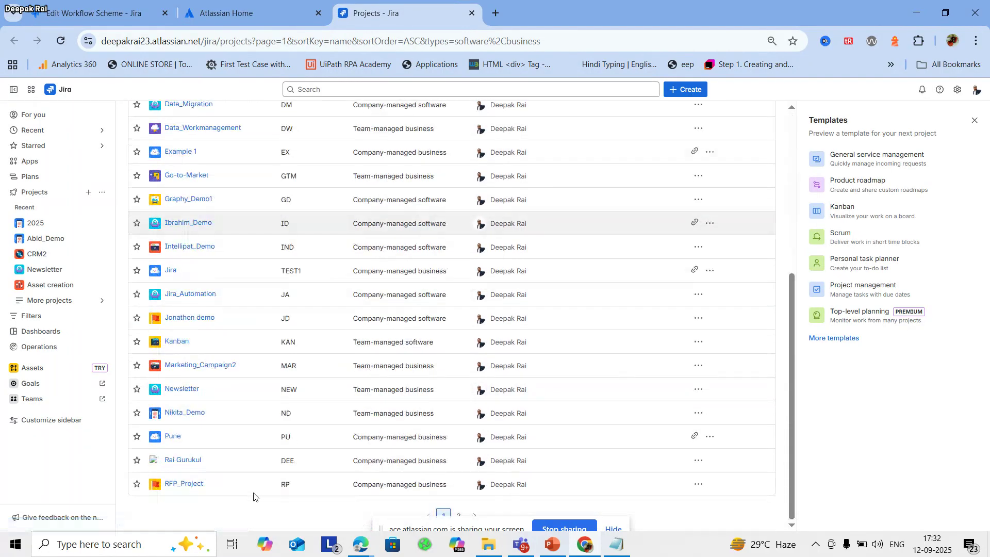
scroll(284, 319, "up", 5)
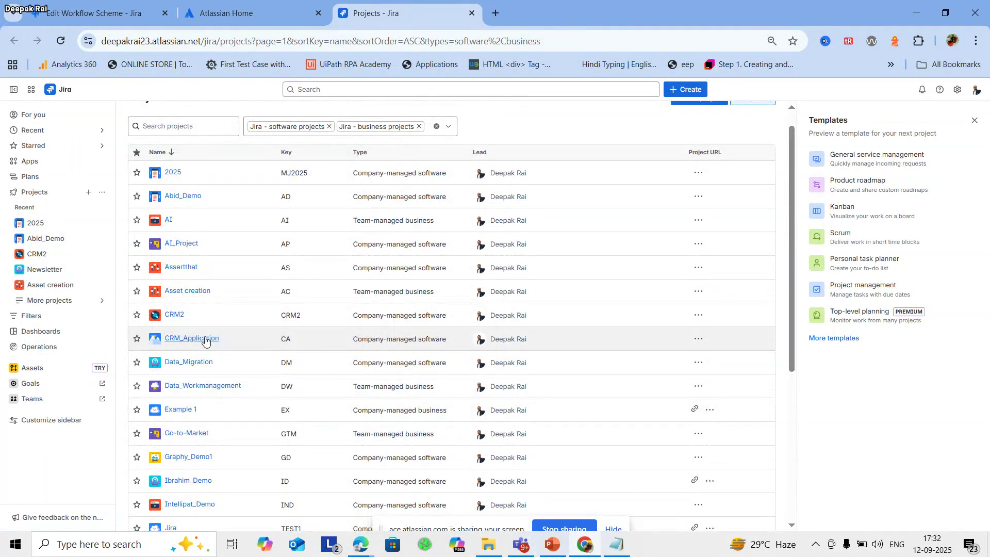
left_click(200, 339)
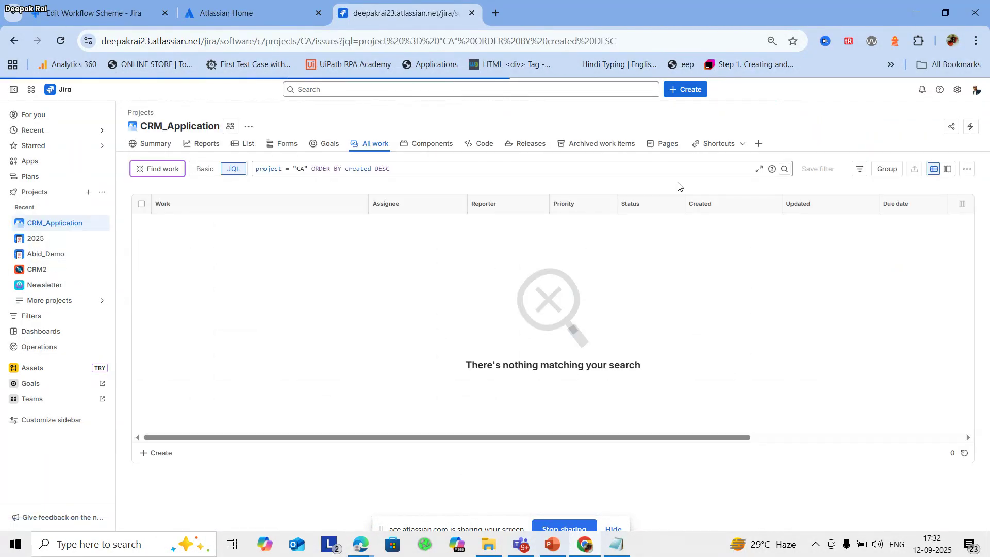
left_click(689, 93)
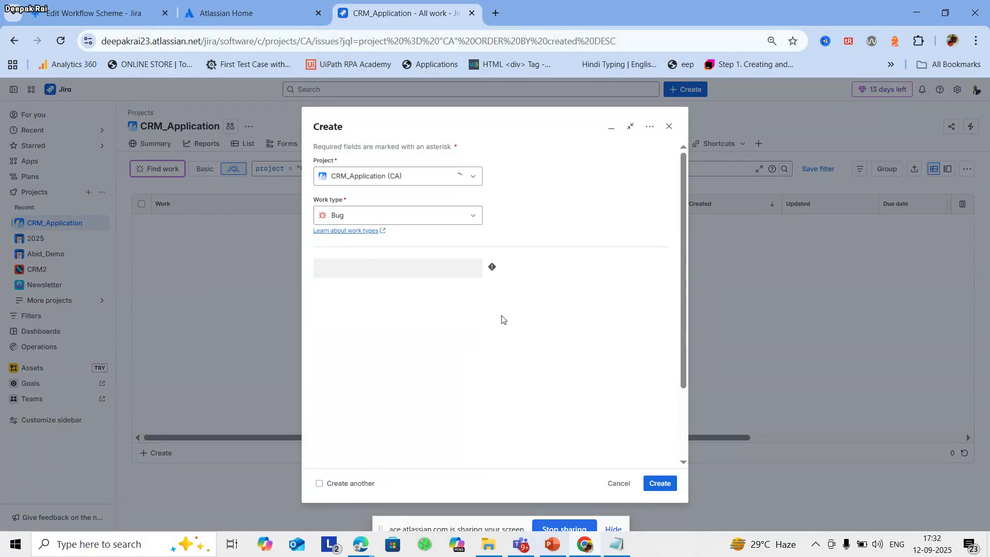
left_click(472, 222)
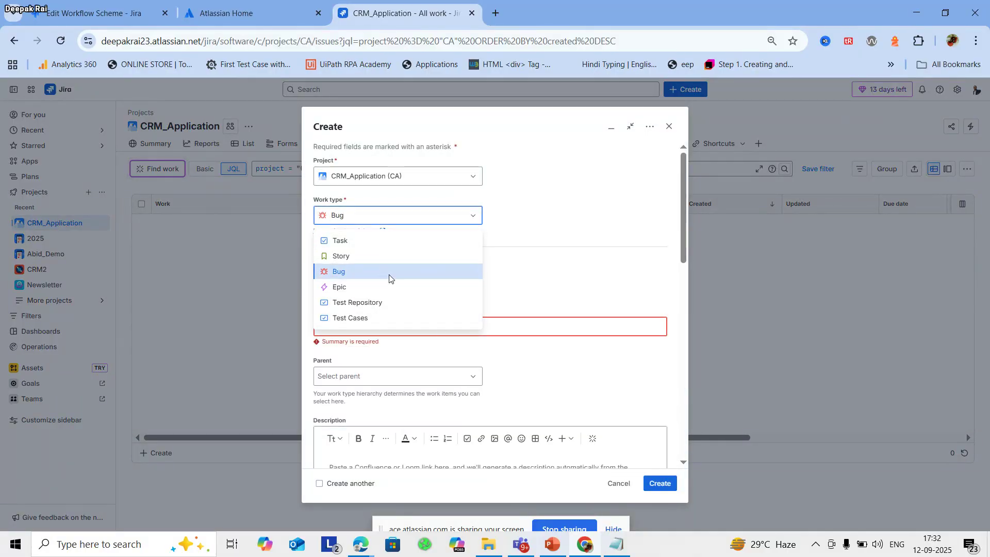
left_click(413, 276)
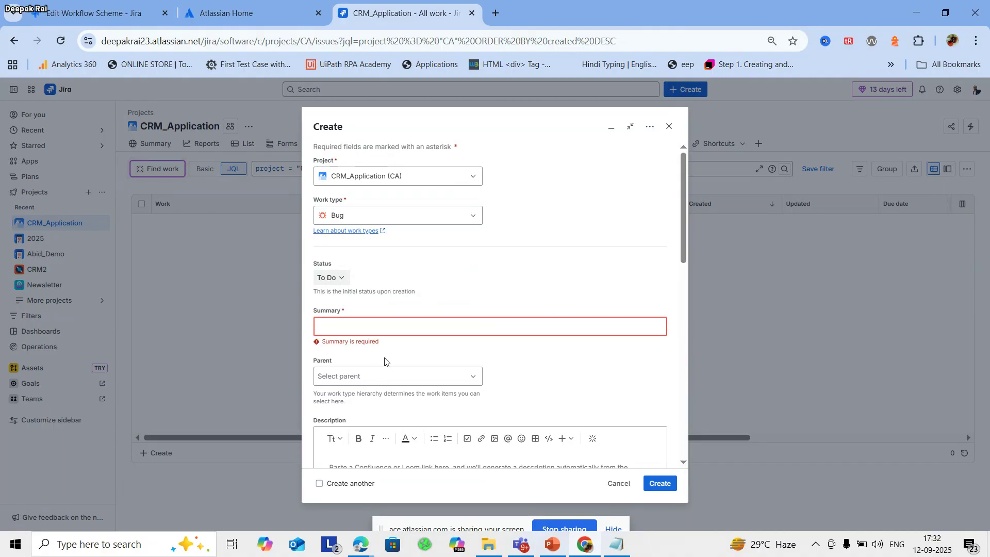
Give the new bug the summary "This Defect is for Jira Admin series Demo" and create it.
left_click(420, 325)
type("This is")
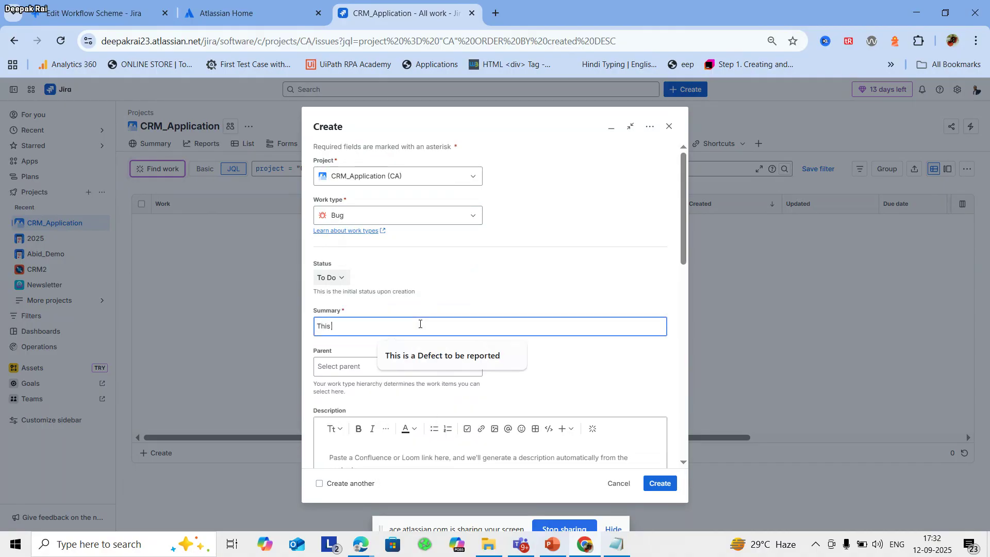
key("BackSpace")
key("BackSpace")
key("BackSpace")
key("BackSpace")
key("BackSpace")
type("This Defect is for")
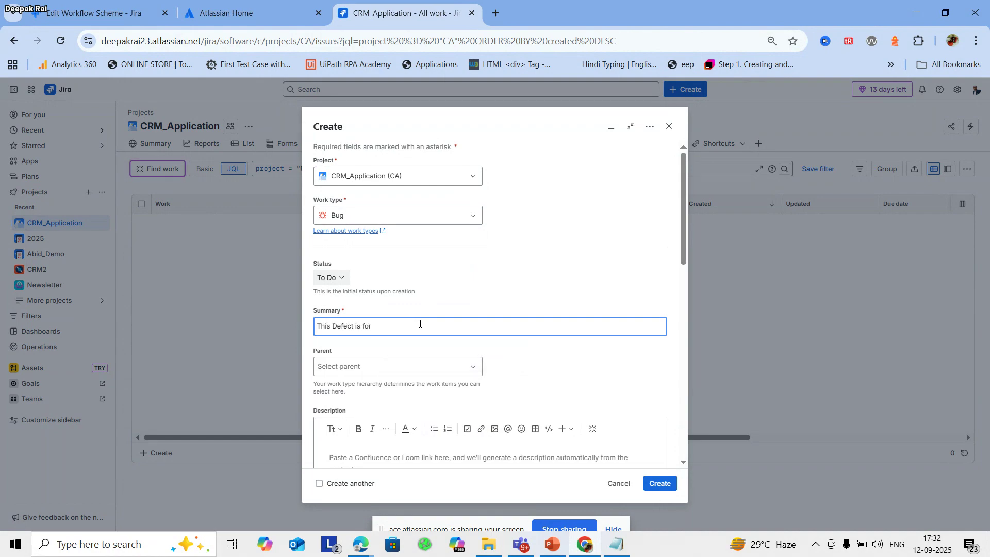
type(" Jira Admin series Demo")
scroll(461, 323, "down", 10)
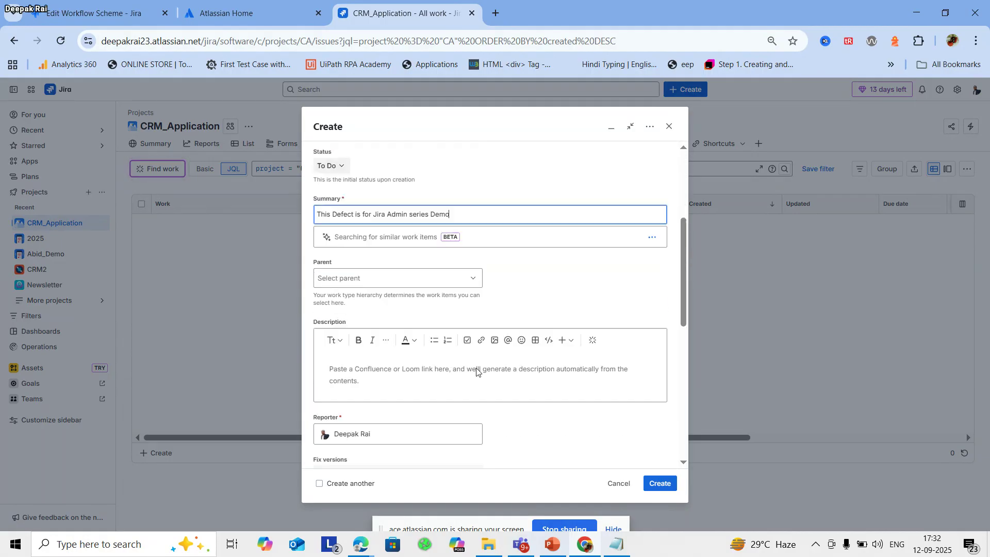
scroll(474, 389, "up", 1)
left_click(665, 491)
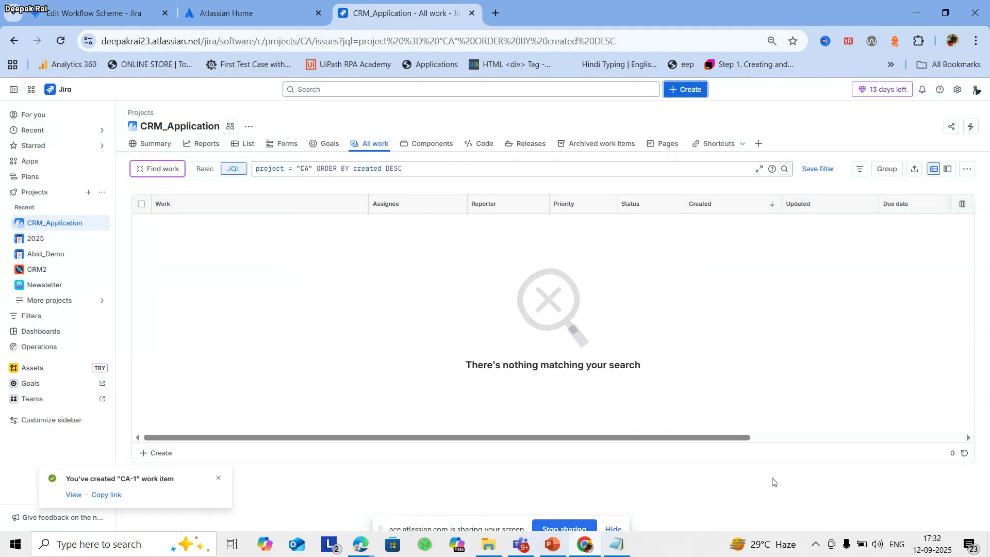
Open the newly created bug and examine its current workflow diagram and available status transitions.
left_click(74, 496)
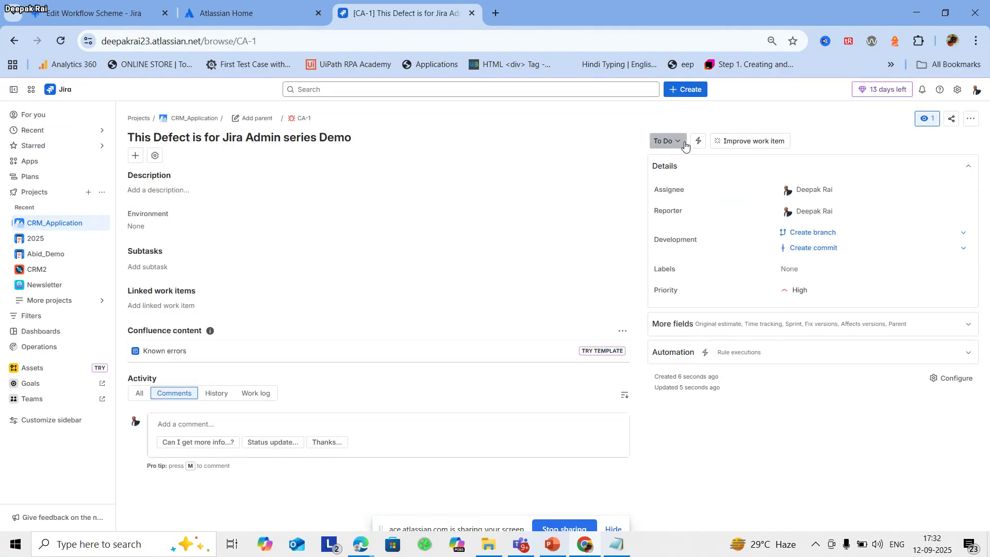
left_click(669, 142)
left_click(681, 202)
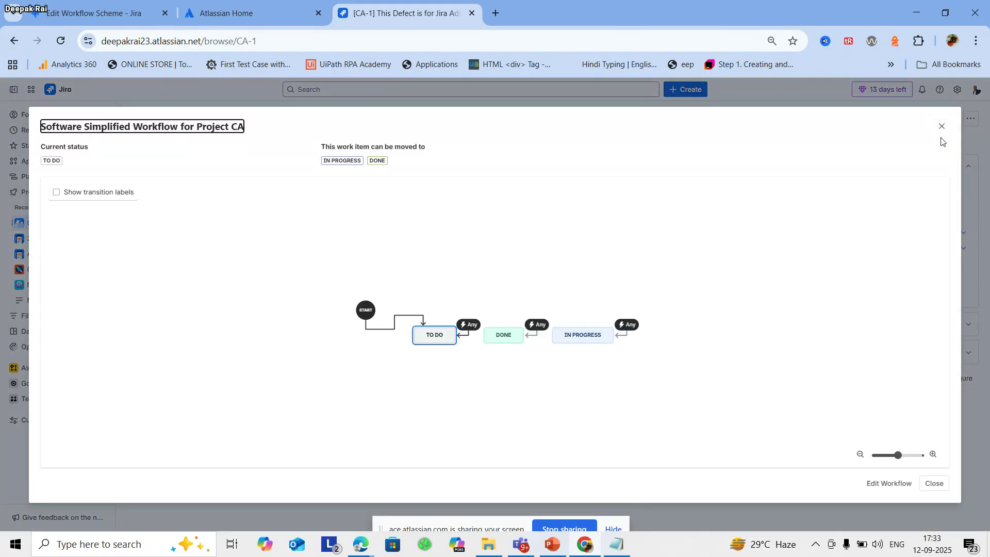
left_click(942, 126)
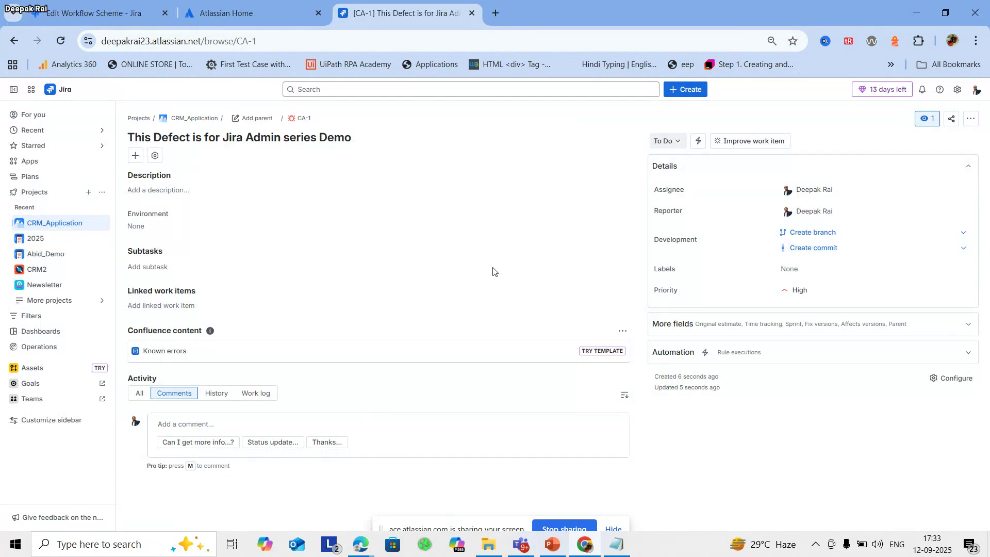
left_click(667, 143)
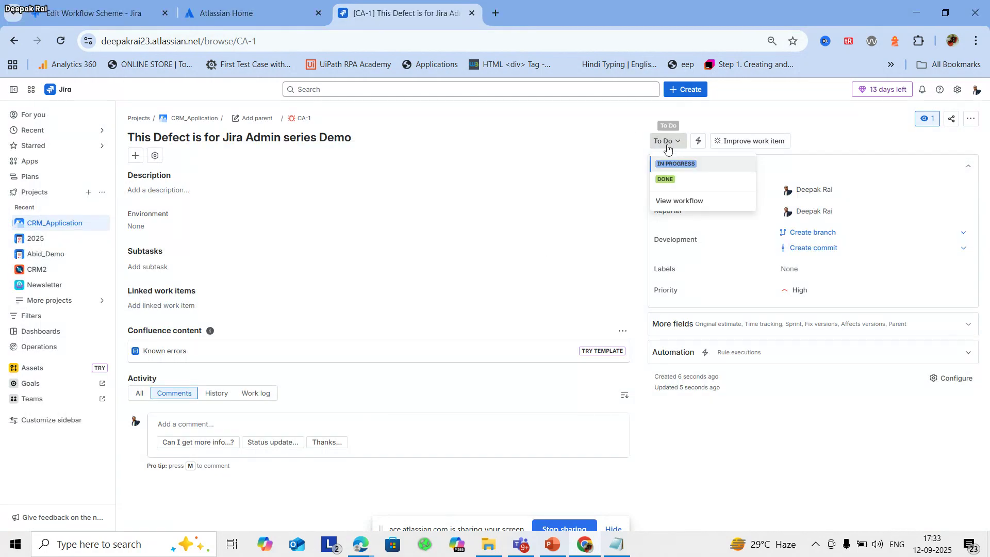
Return to the CA: Software Simplified Workflow Scheme draft and publish it, mapping the Bug statuses To Do and Done to QA.
left_click(258, 10)
left_click(92, 10)
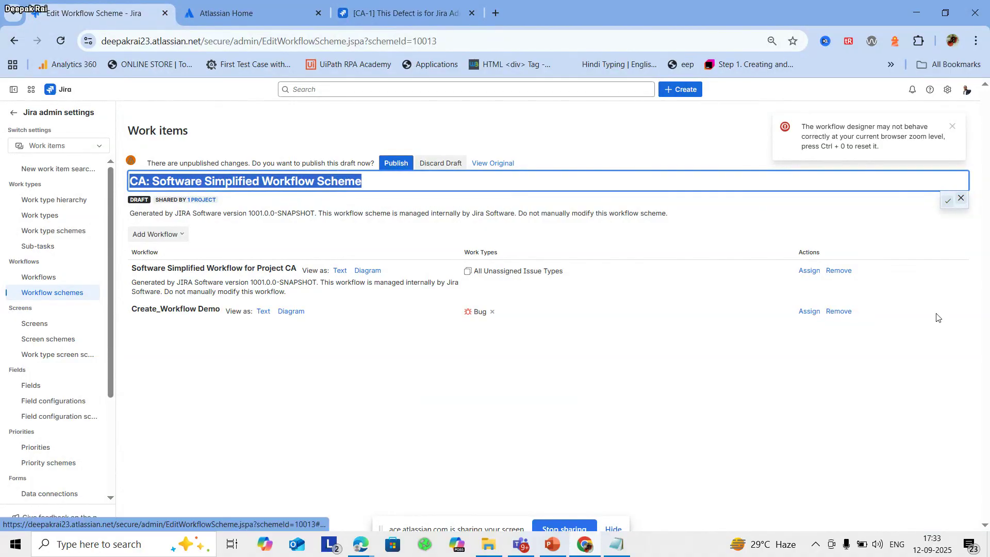
left_click(952, 126)
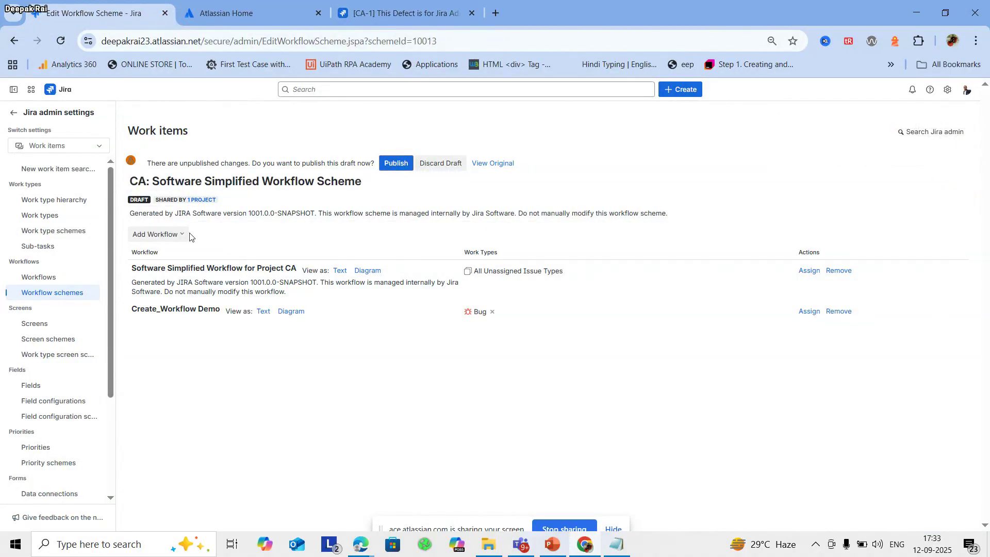
left_click(396, 163)
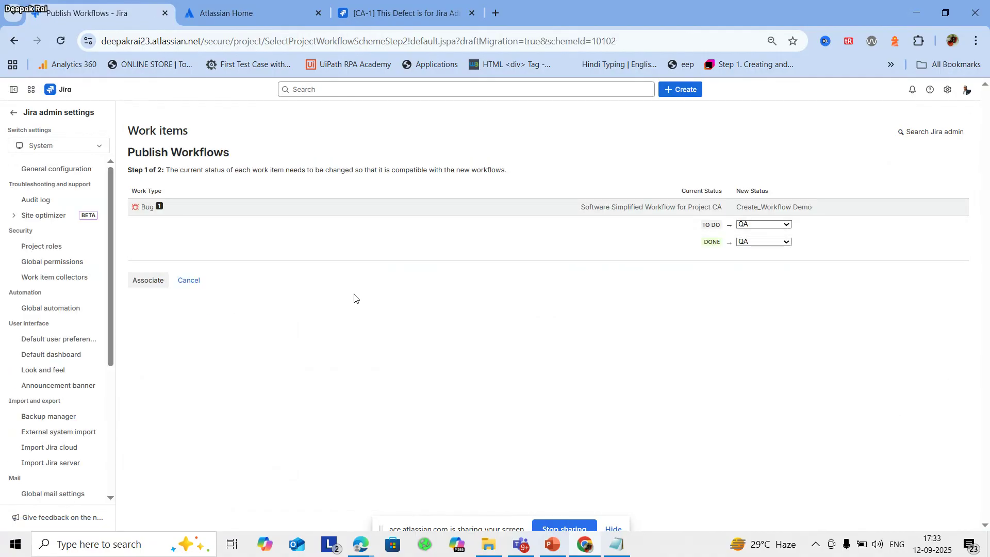
left_click(155, 281)
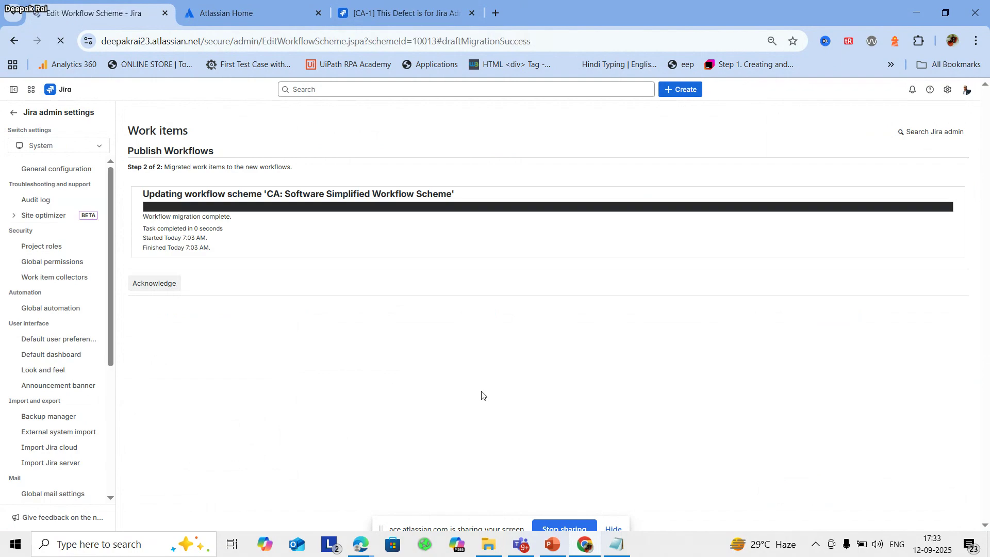
Reload the bug's page and examine its status transitions and the workflow diagram under the published scheme.
left_click(408, 13)
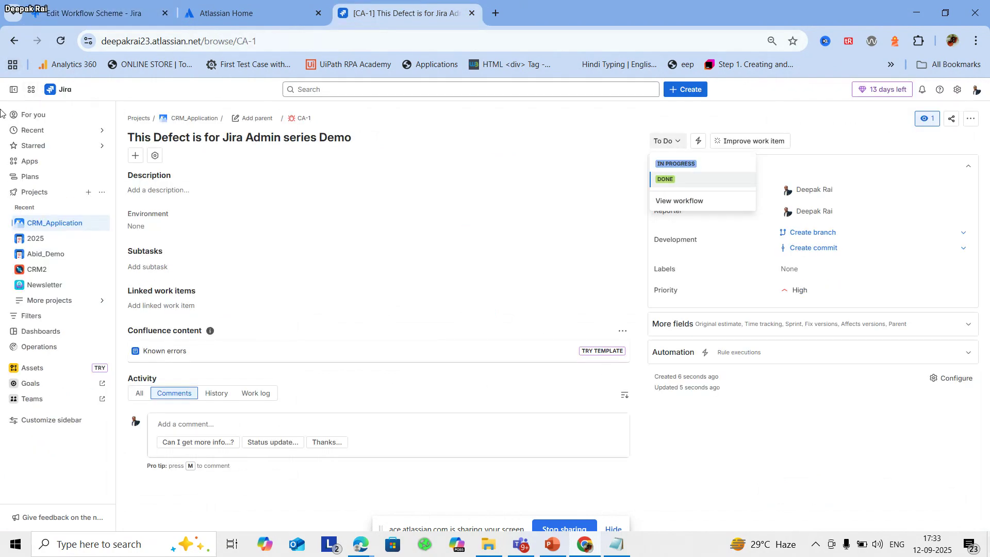
left_click(56, 40)
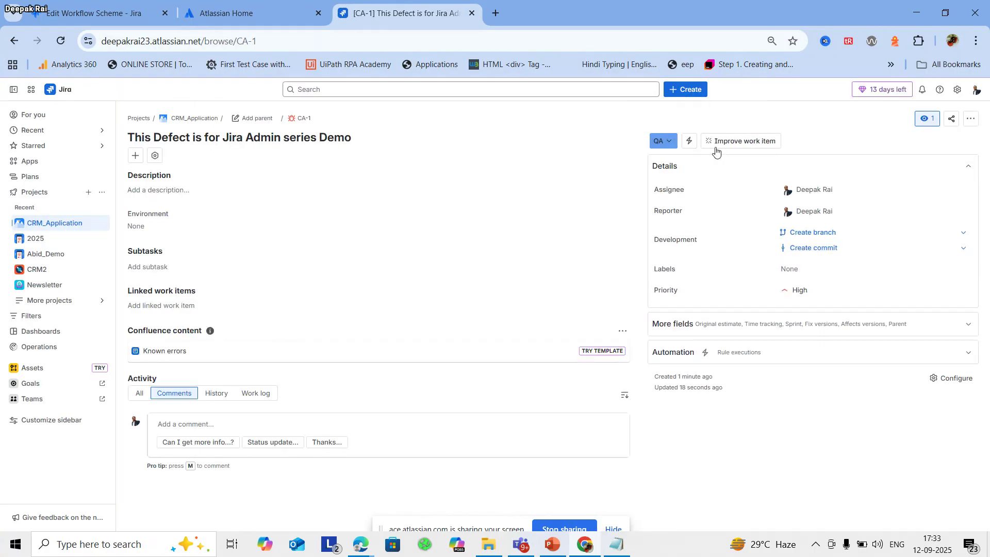
left_click(673, 149)
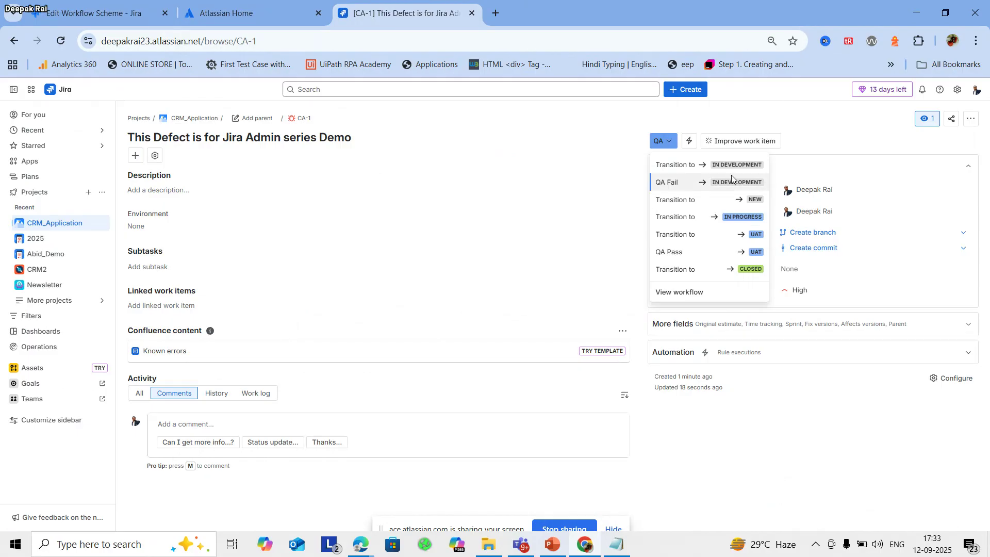
left_click(715, 292)
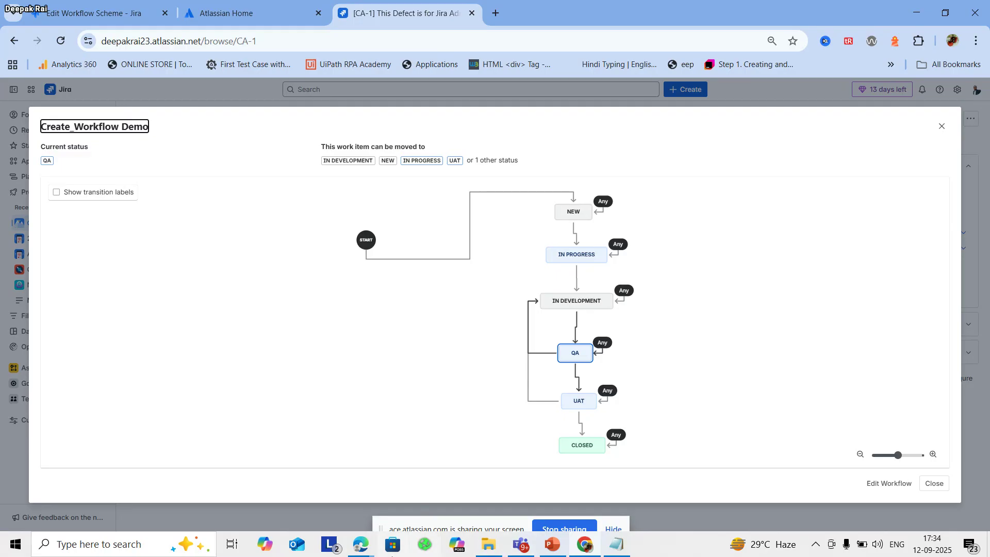
Switch to the Jira Admin Series meeting window in Edge and review the recent chat messages.
mouse_move(363, 551)
left_click(279, 474)
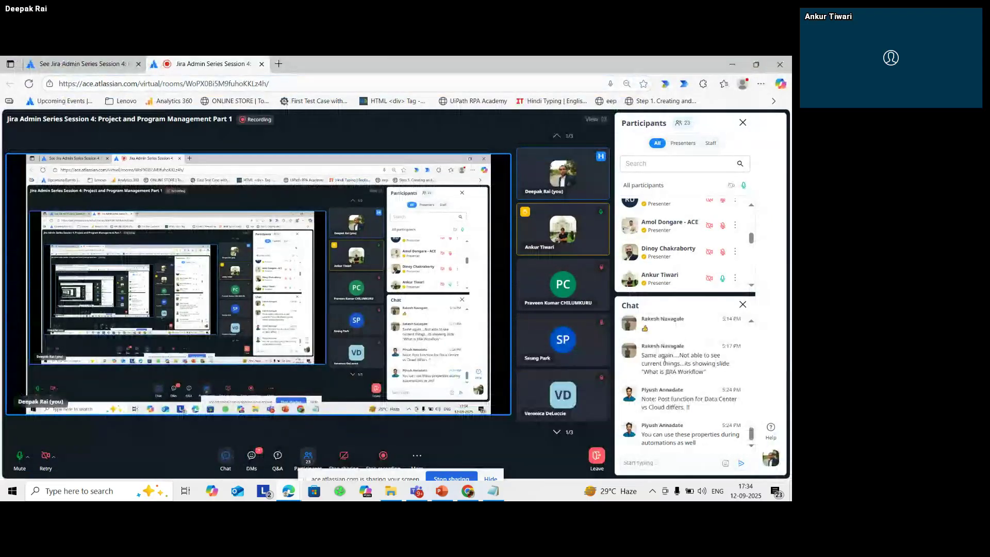
scroll(681, 376, "up", 2)
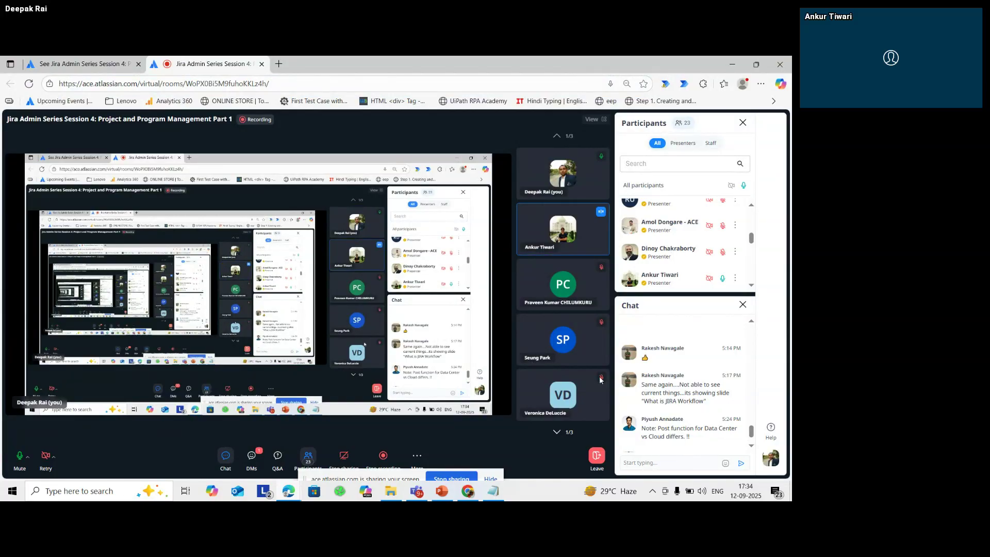
Read the latest meeting chat messages, return to the bug in Chrome, and close its workflow diagram.
scroll(695, 430, "down", 2)
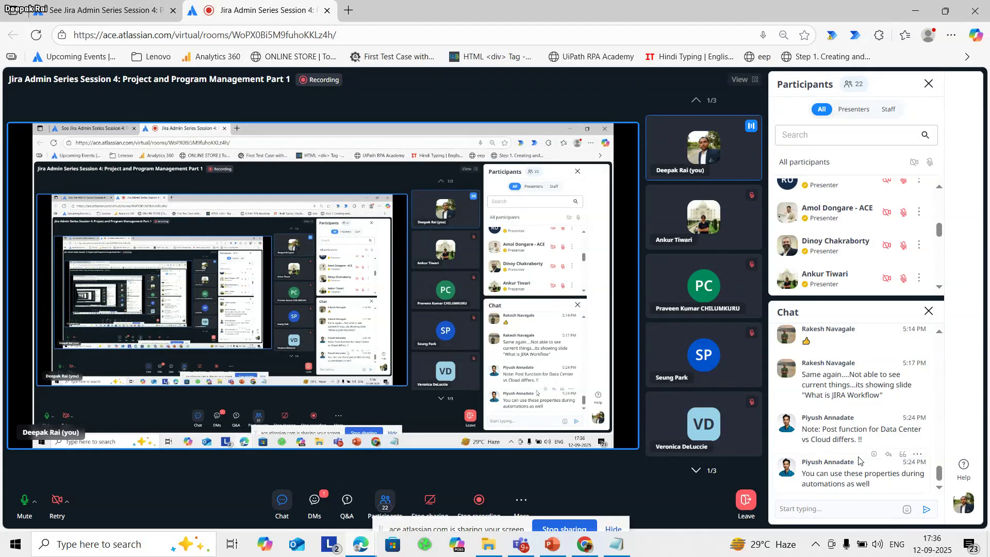
left_click(553, 544)
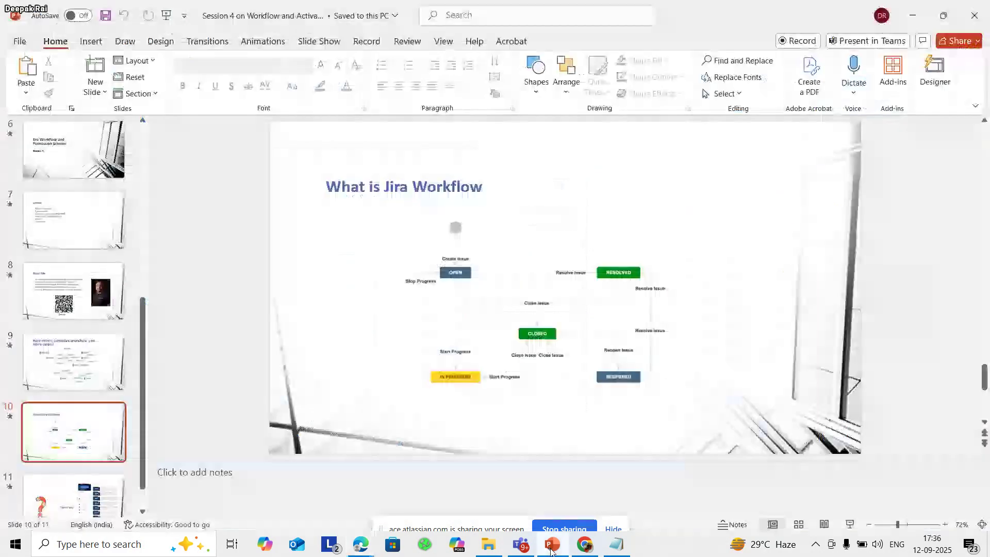
left_click(585, 544)
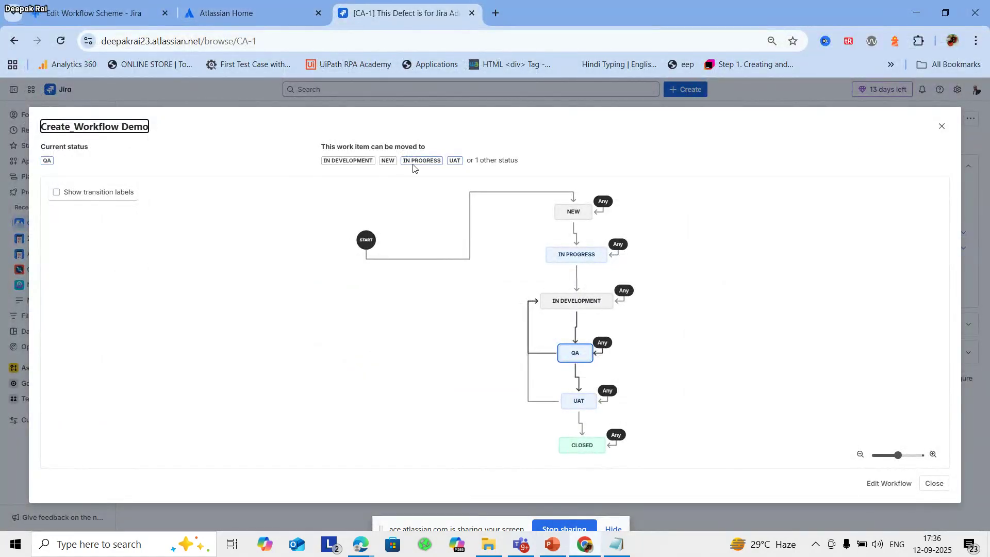
left_click(942, 127)
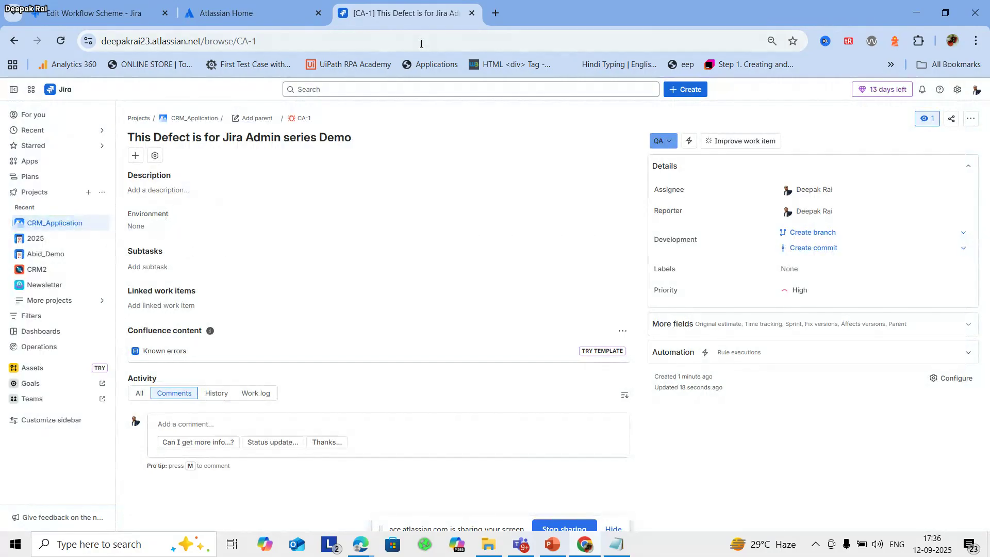
Check the CA workflow scheme again and review the CRM_Application project's list of all work items and its columns.
left_click(101, 11)
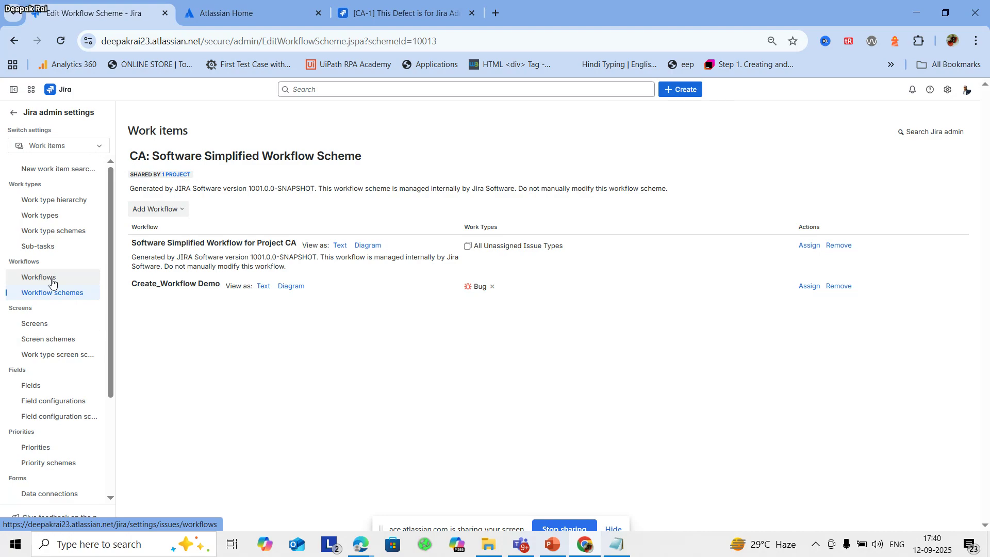
left_click(403, 13)
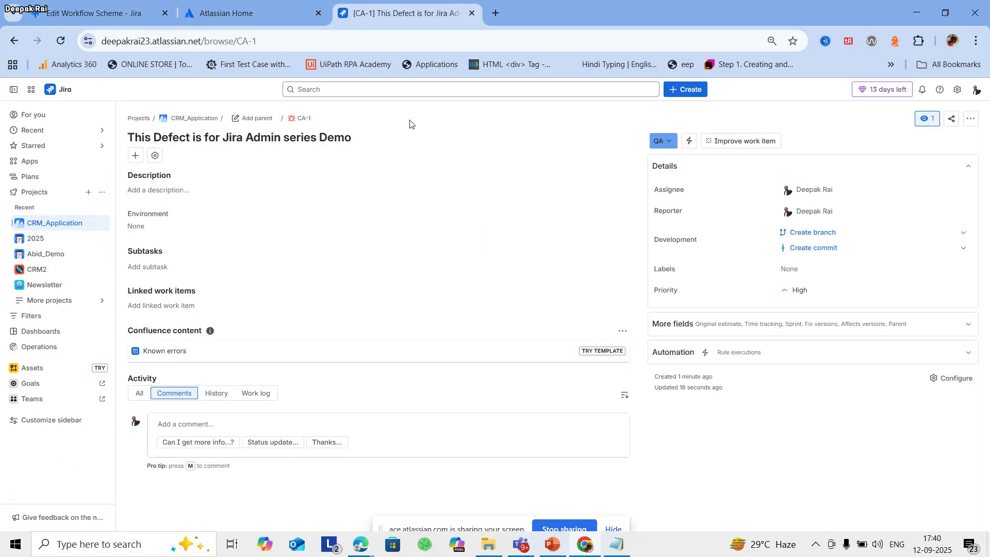
left_click(47, 227)
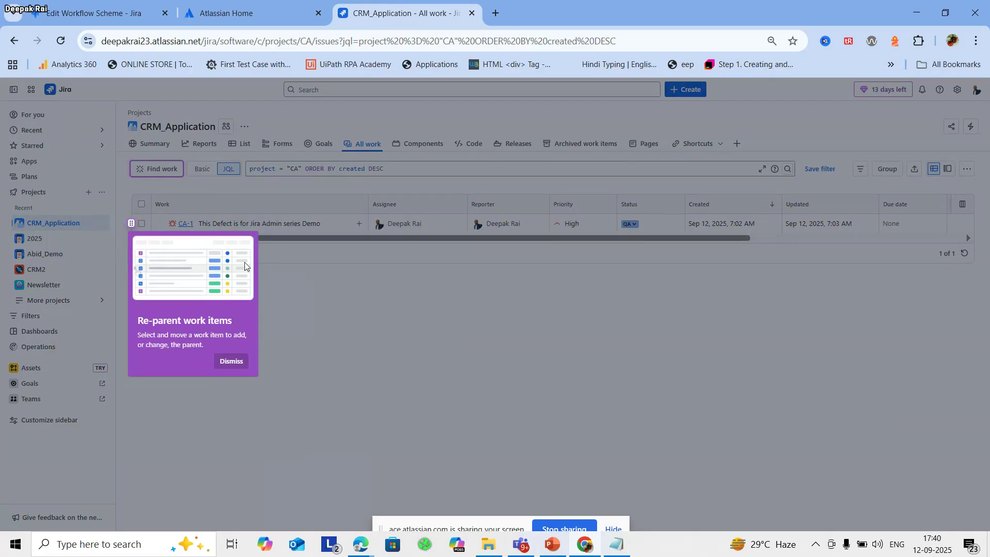
left_click(231, 361)
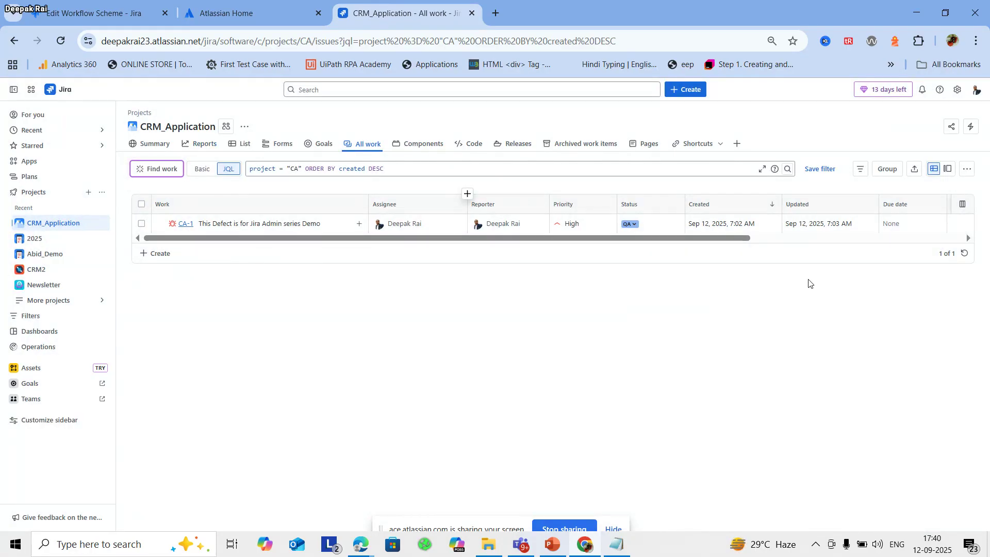
left_click_drag(521, 238, 643, 255)
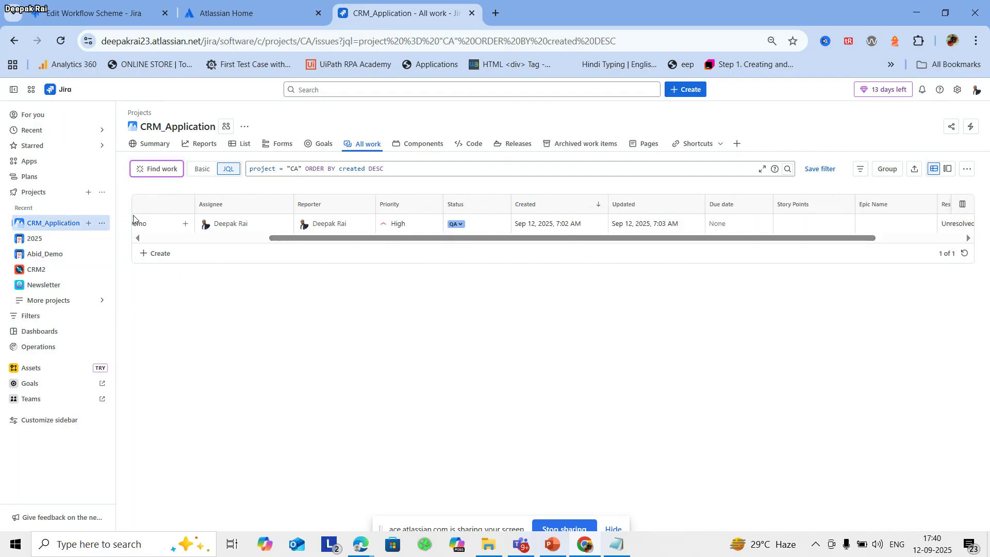
left_click(280, 144)
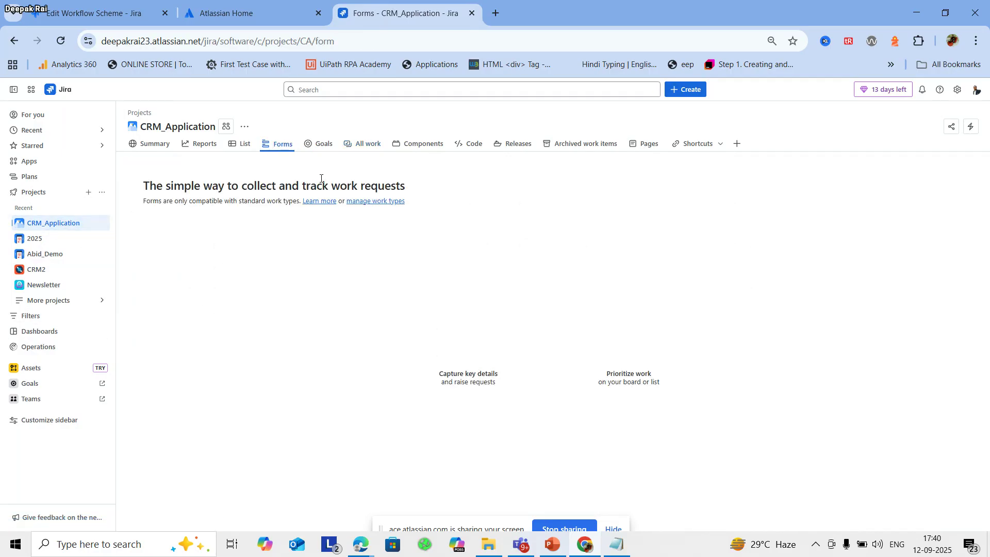
left_click(362, 143)
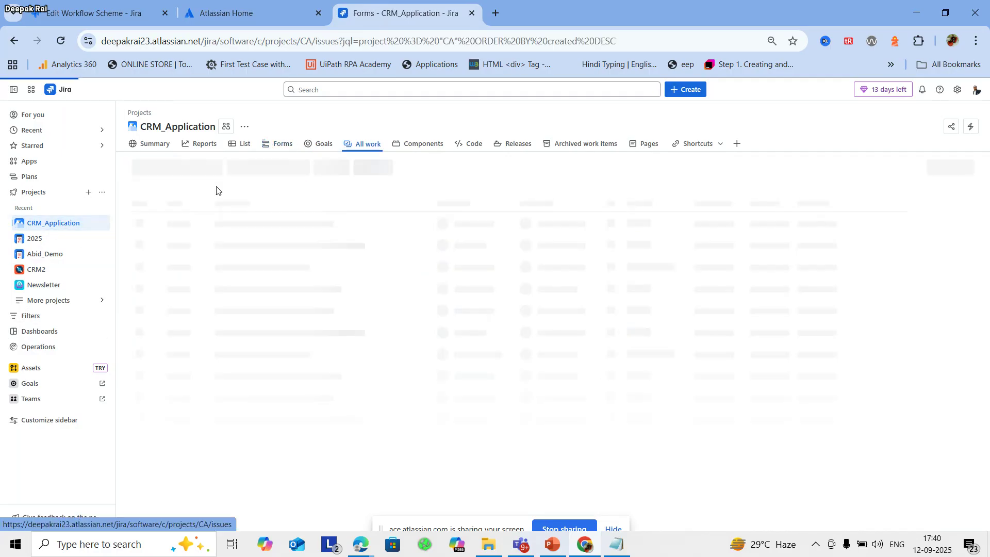
Open the Abid_Demo Kanban board and examine its board actions and the option for adding a column.
left_click(63, 257)
left_click(51, 284)
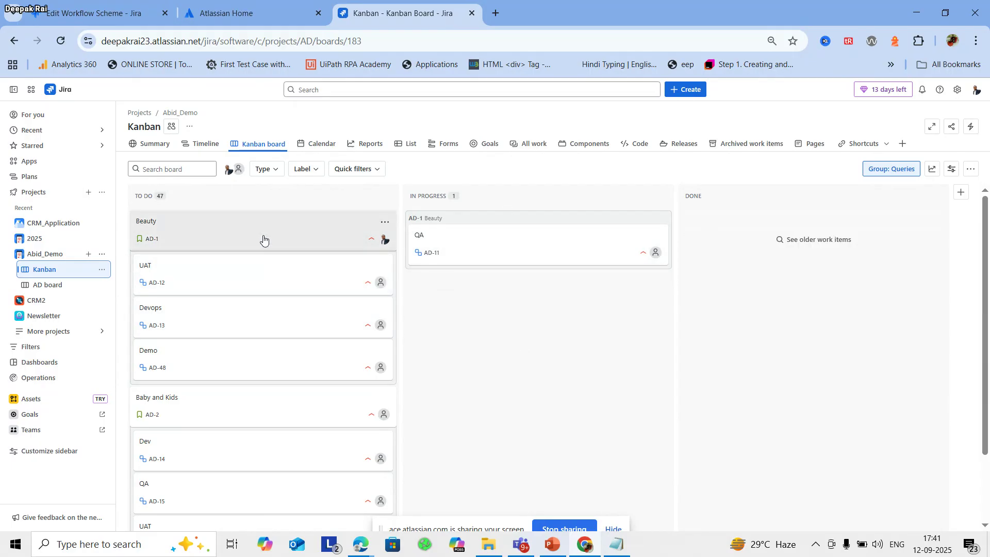
left_click(192, 126)
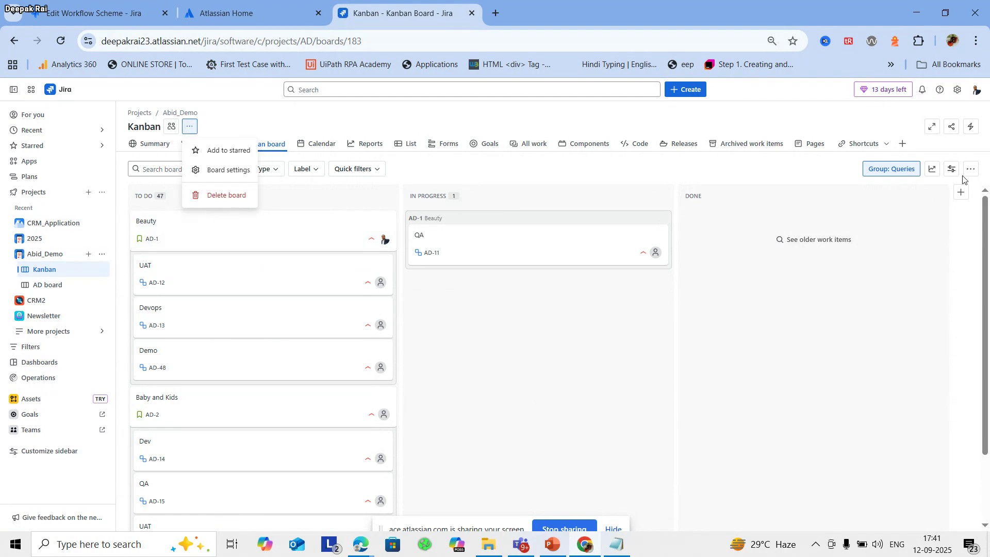
left_click(961, 193)
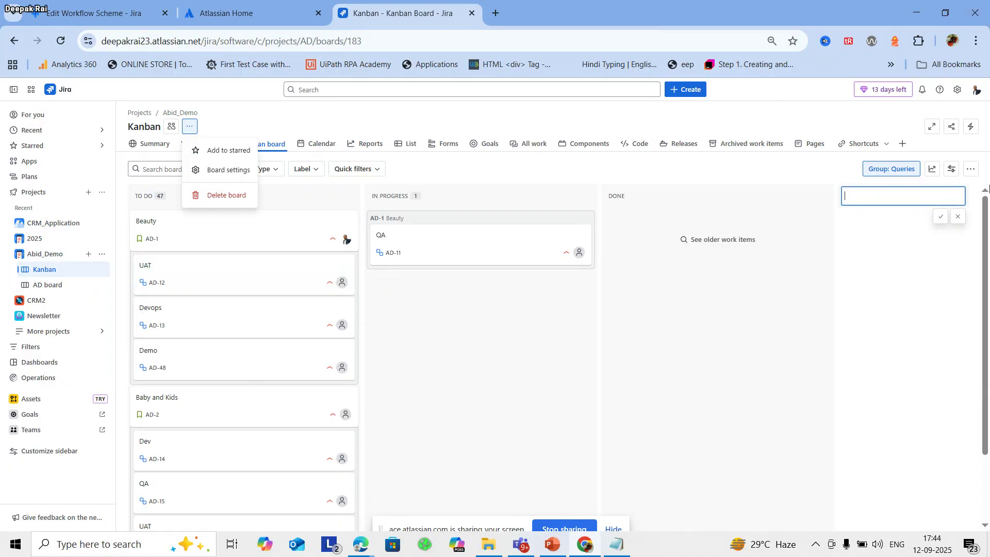
Return to the Jira admin settings, list the inactive workflows, and view the diagram of Builds Workflow.
left_click(93, 13)
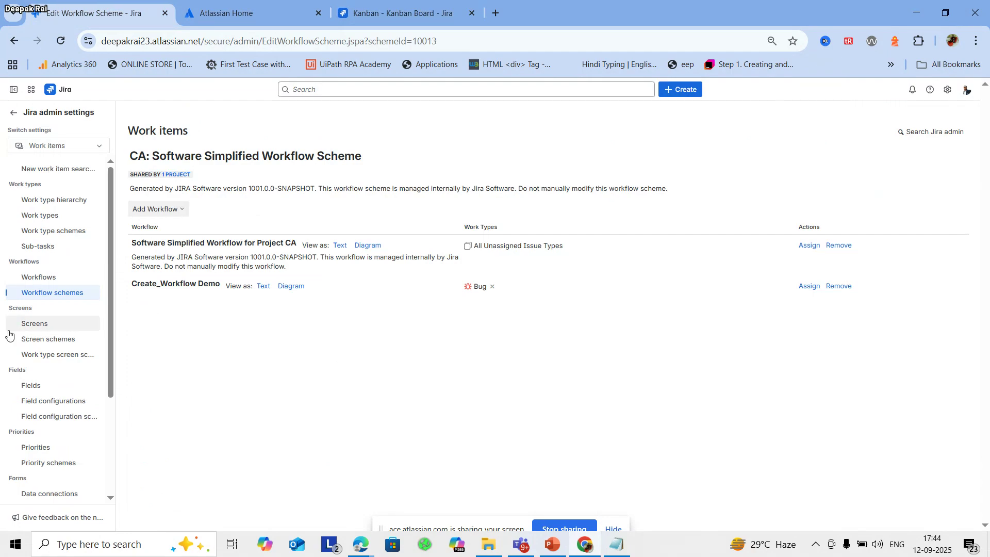
left_click(16, 282)
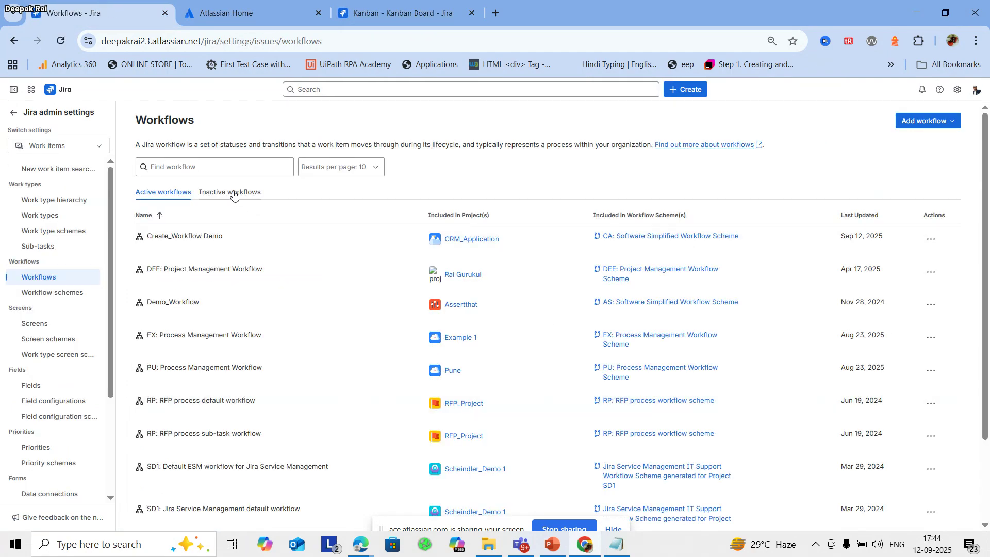
left_click(231, 193)
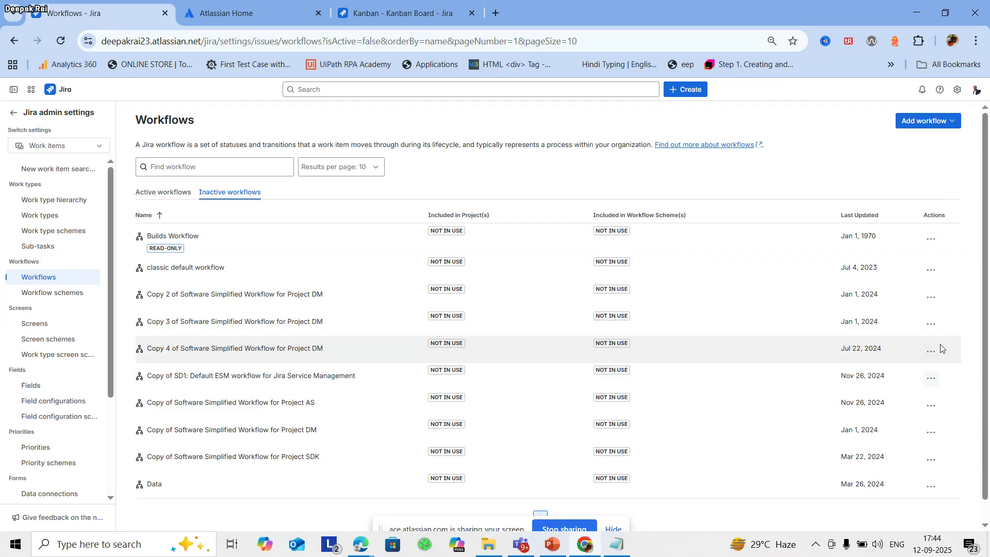
left_click(931, 239)
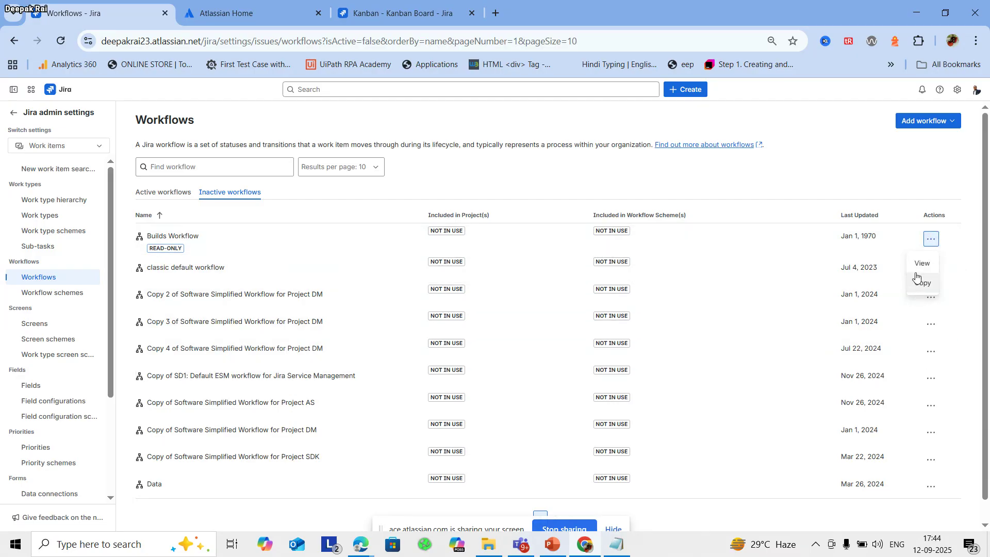
left_click(922, 265)
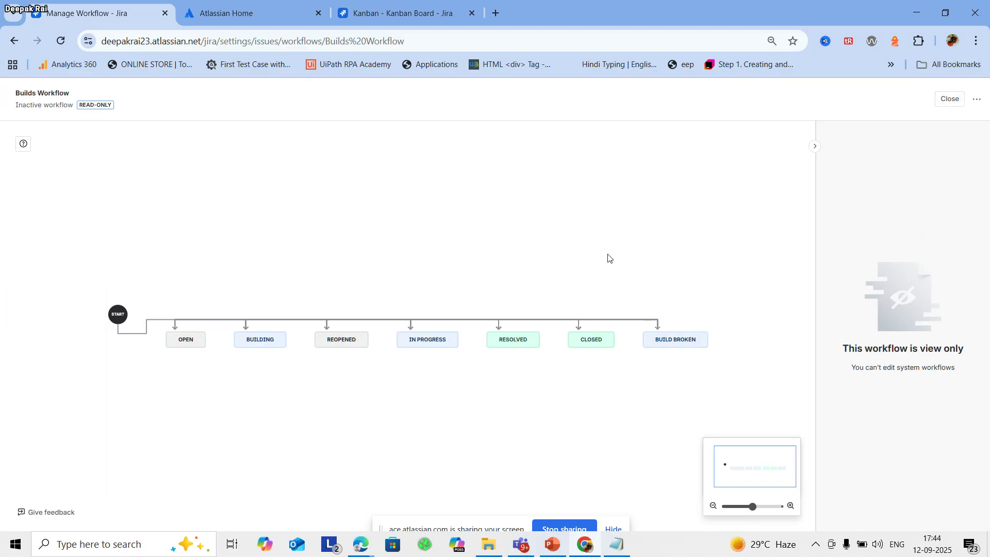
Open Builds Workflow in the old editor, dismiss the zoom warning, and examine its diagram, text and export options.
left_click(977, 99)
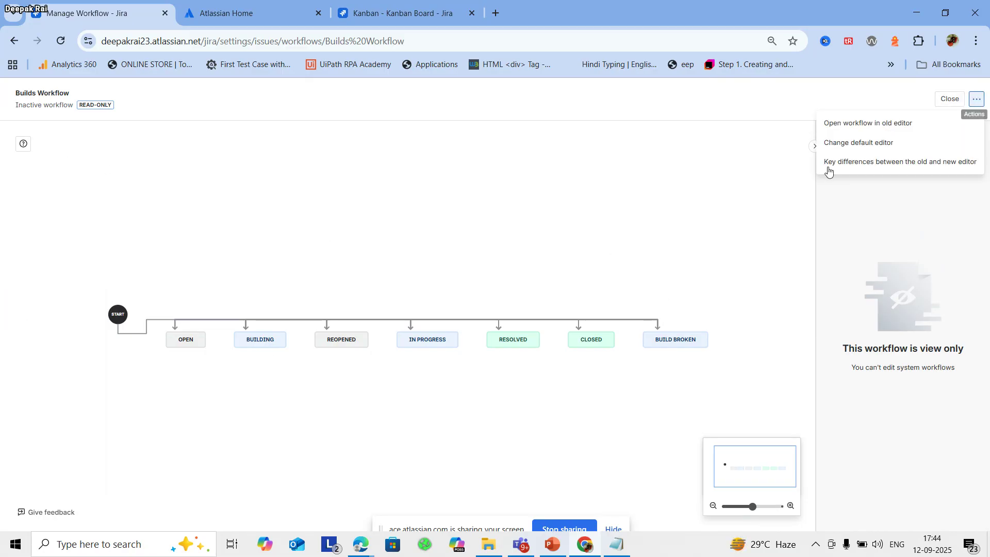
left_click(902, 124)
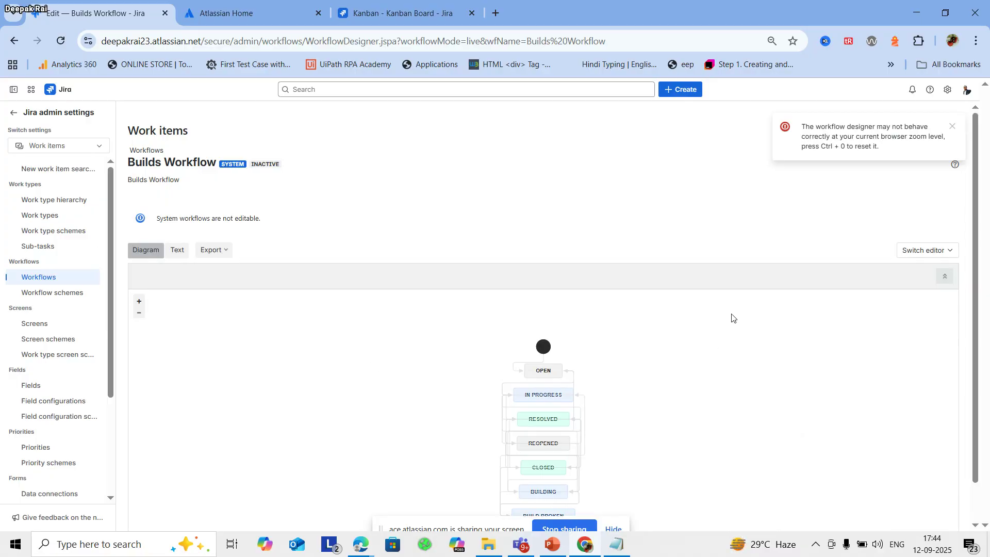
left_click(953, 127)
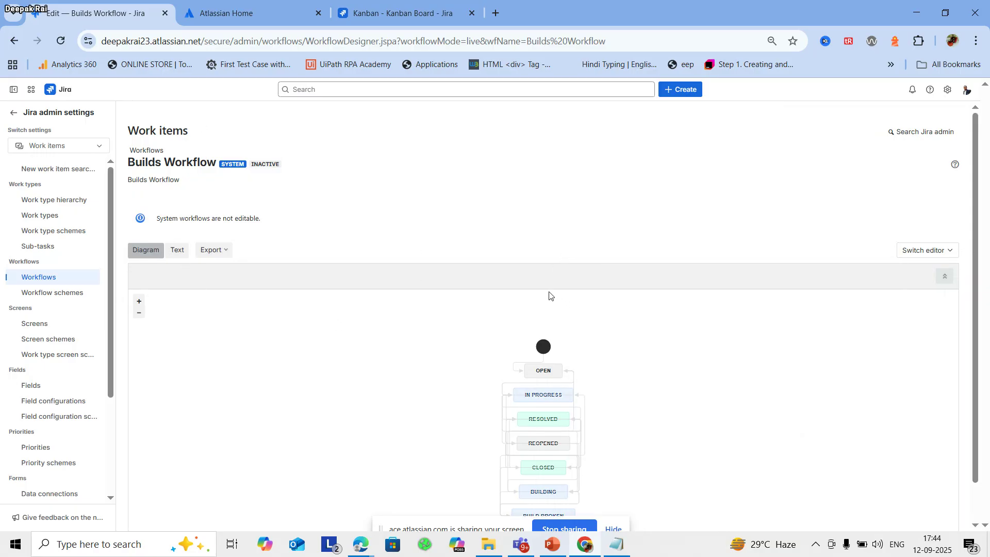
left_click(176, 249)
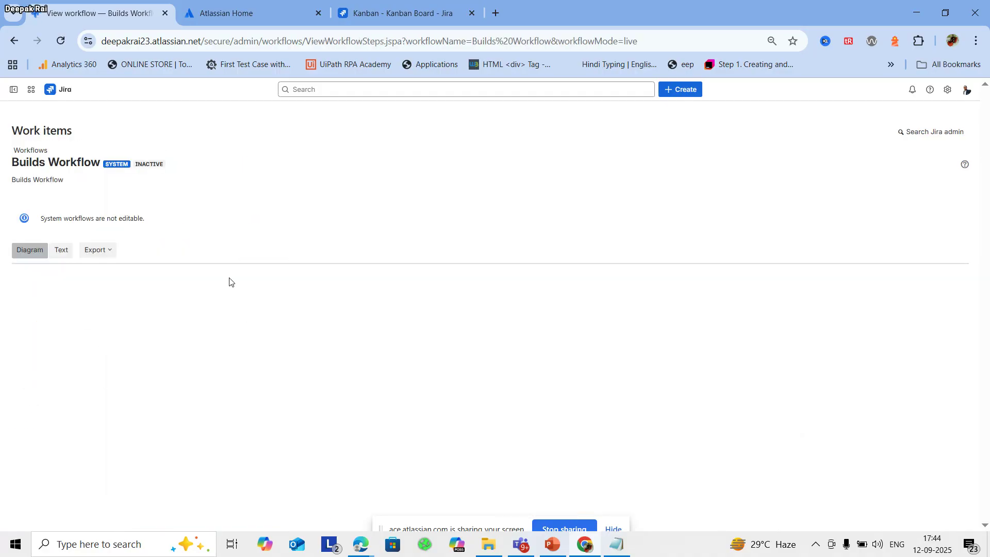
left_click(228, 255)
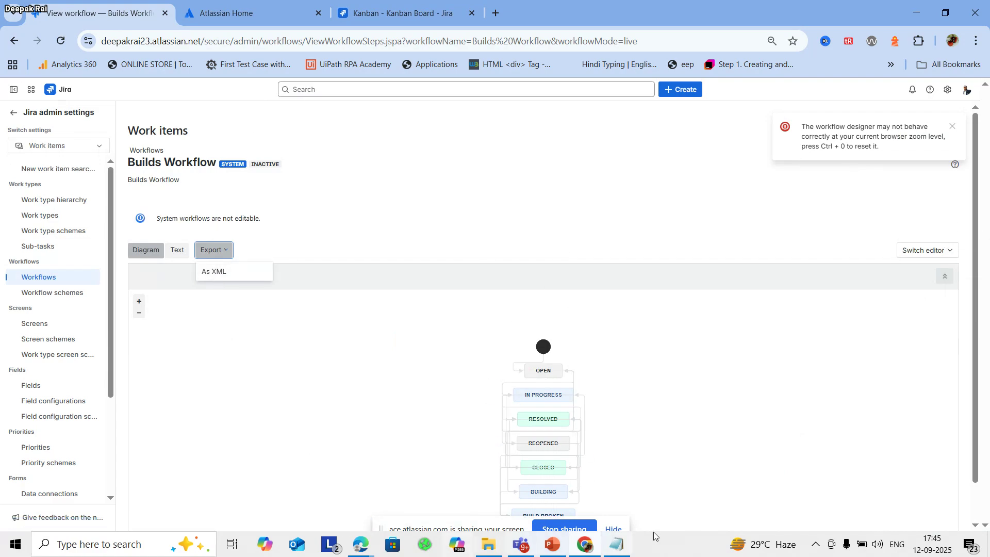
Review the options for switching editors and the preferred workflow editor choices, leaving the preference unchanged.
left_click(936, 250)
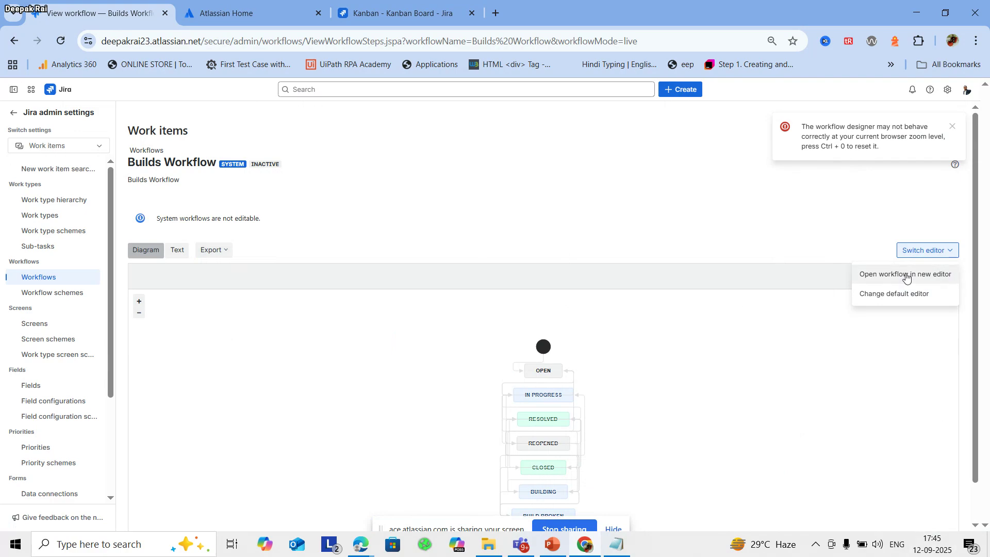
scroll(913, 376, "down", 1)
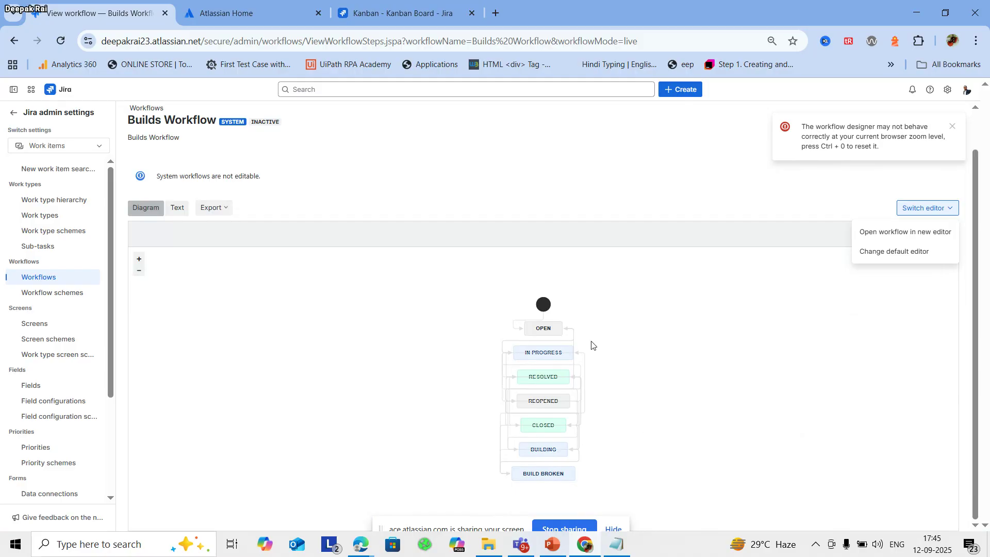
left_click(907, 263)
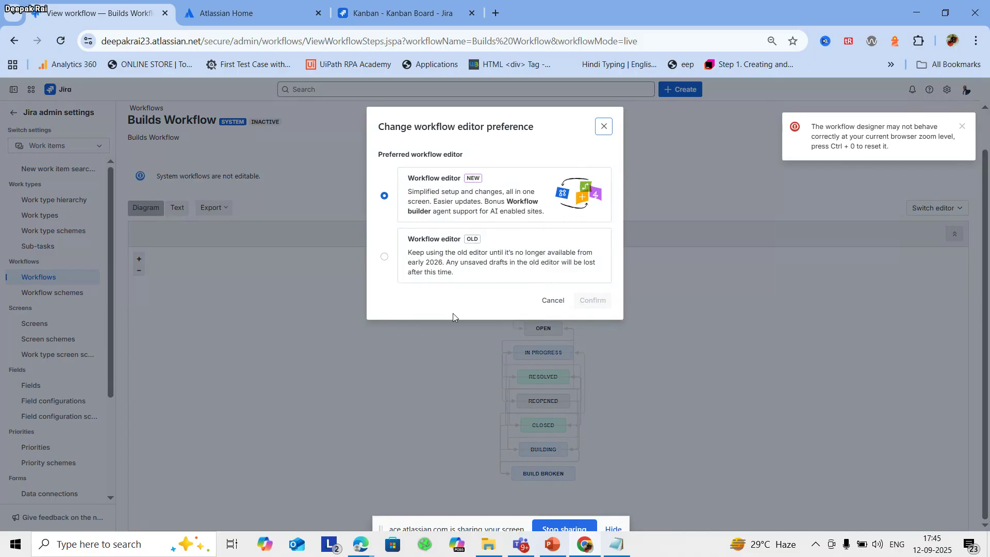
left_click(550, 301)
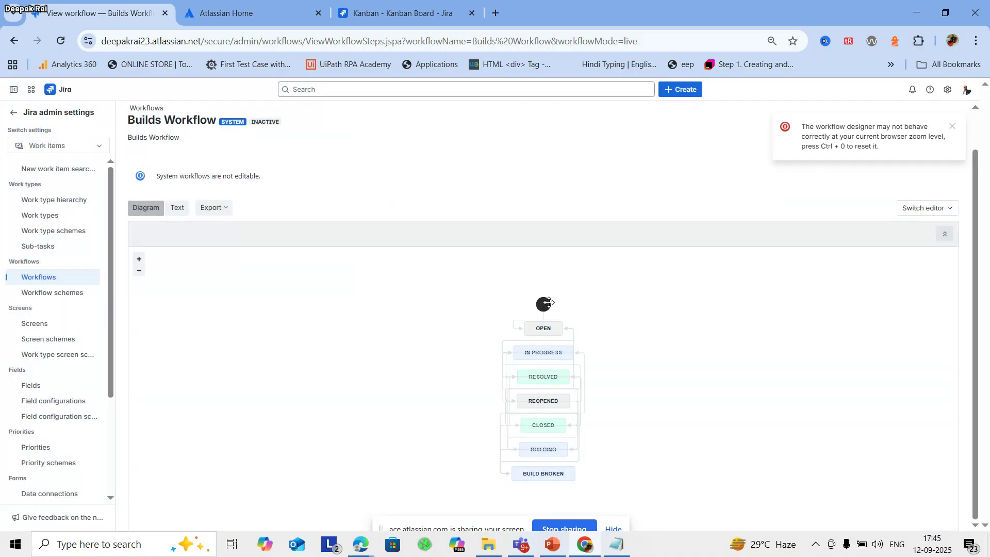
Export Builds Workflow as XML.
left_click(208, 211)
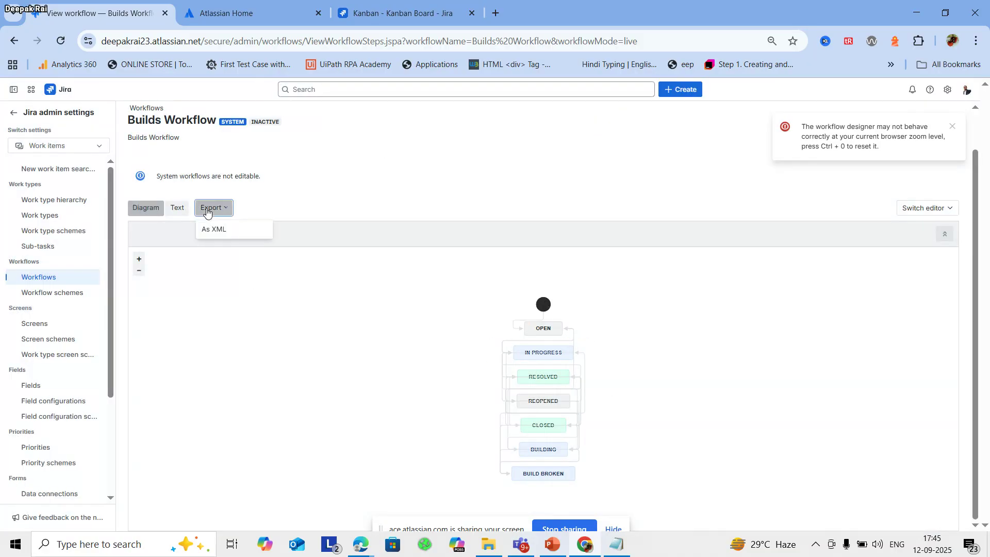
left_click(228, 231)
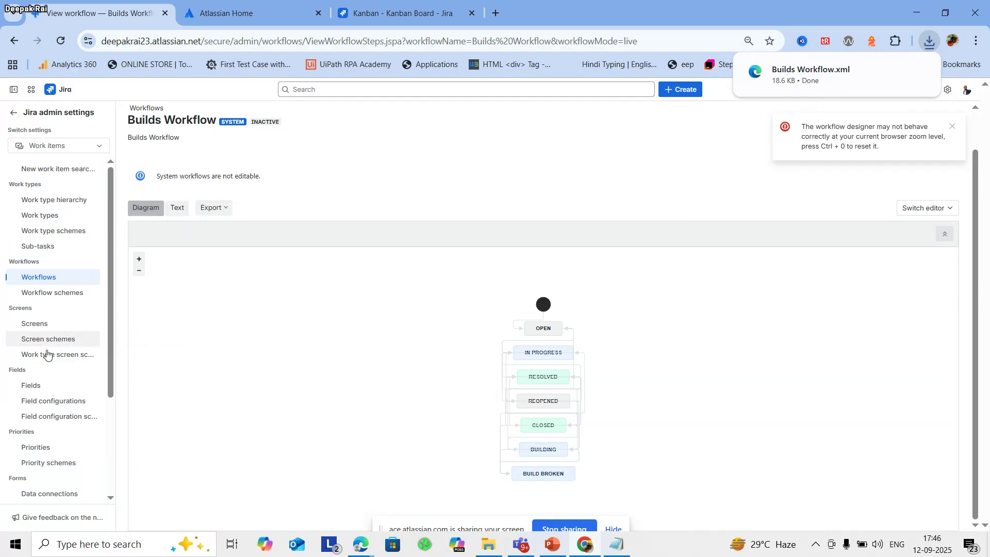
Open the configuration of AD: Scrum Bug Screen from the screens list and examine its fields.
left_click(55, 328)
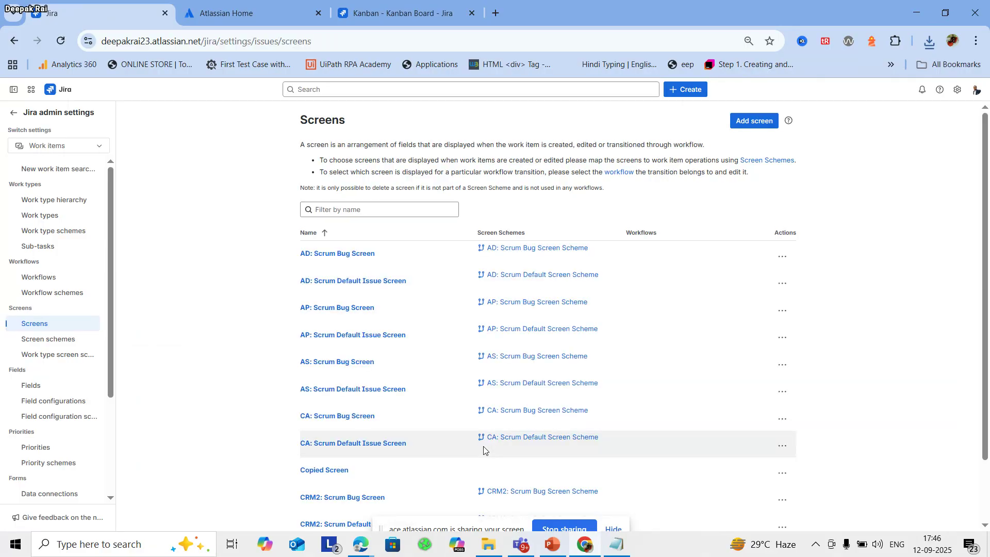
left_click(781, 259)
left_click(778, 285)
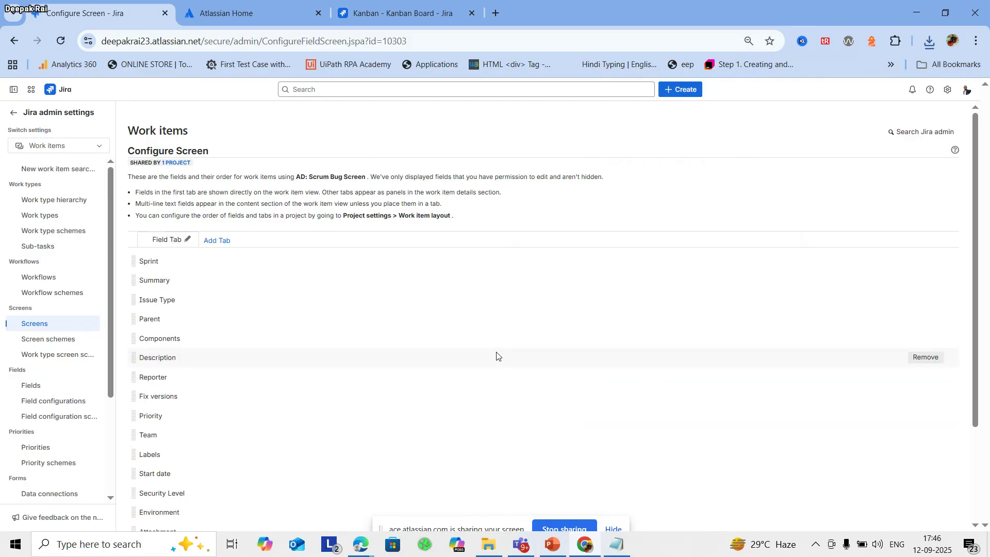
scroll(310, 347, "down", 2)
scroll(323, 376, "up", 1)
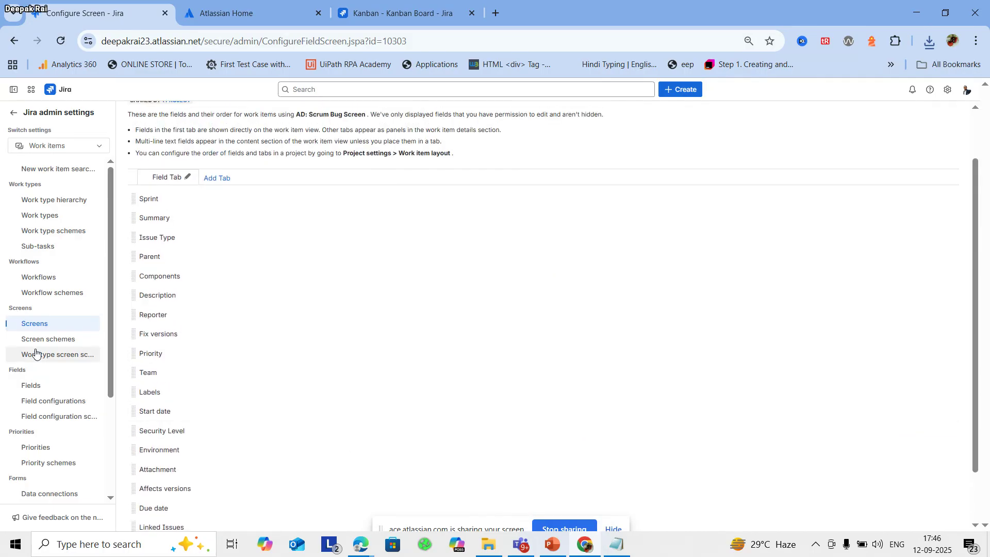
Open the workflow schemes list and look through the remaining work item settings categories.
left_click(32, 293)
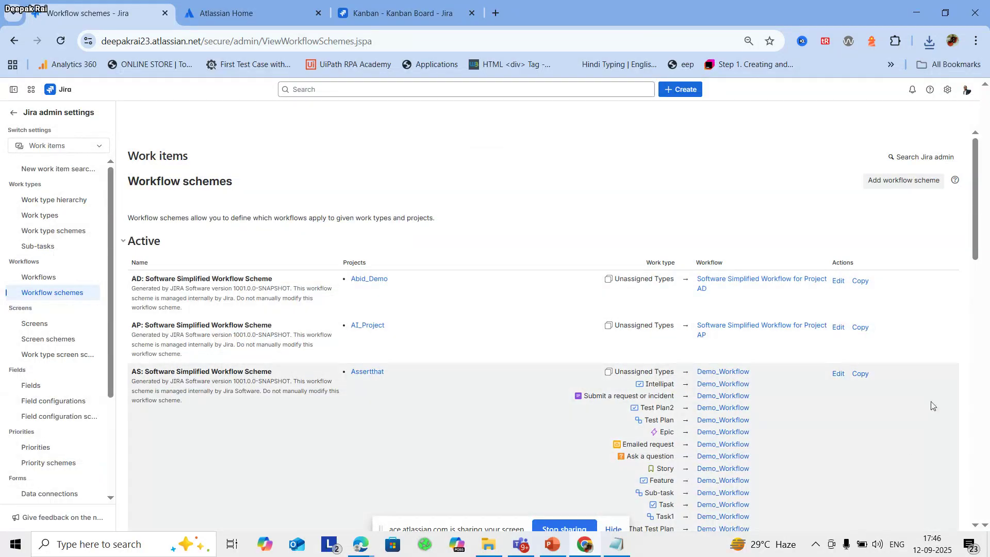
scroll(57, 255, "down", 3)
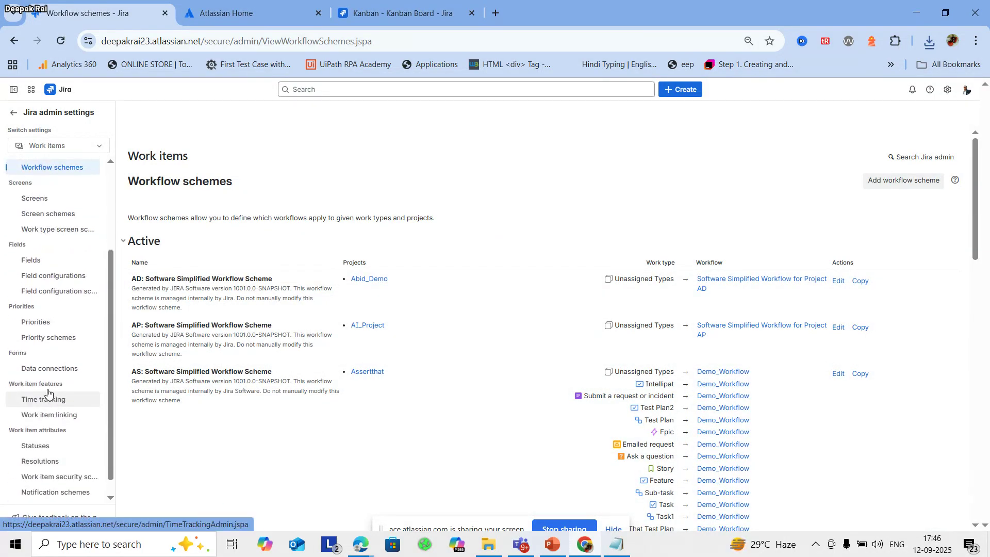
Open the Jira System settings and look through their categories, from general configuration down to the advanced section.
scroll(48, 395, "up", 3)
scroll(52, 392, "down", 3)
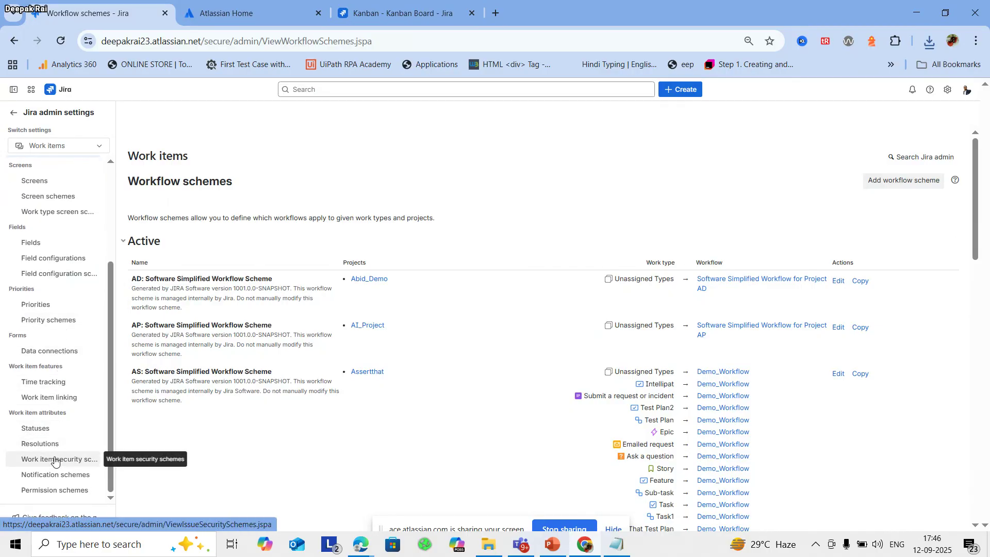
left_click(947, 89)
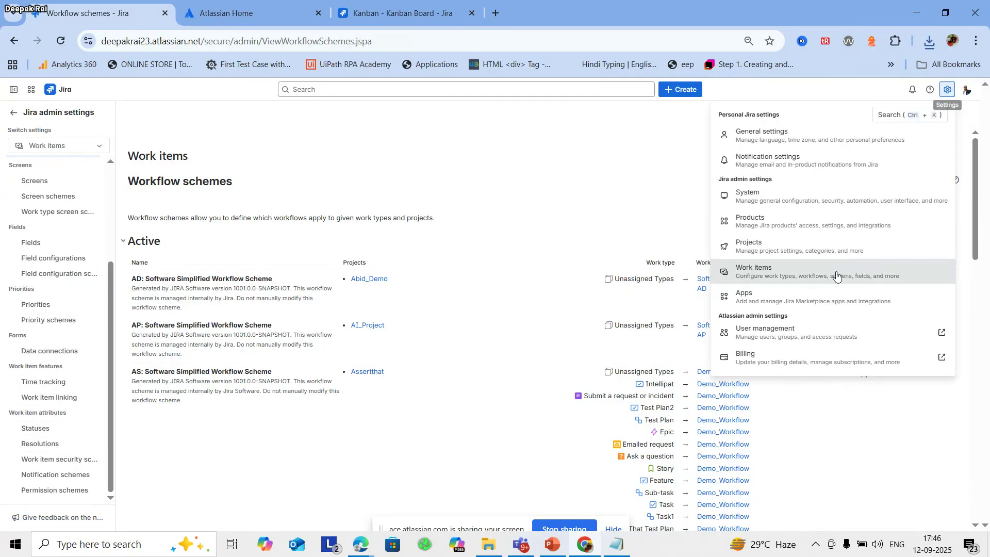
left_click(803, 200)
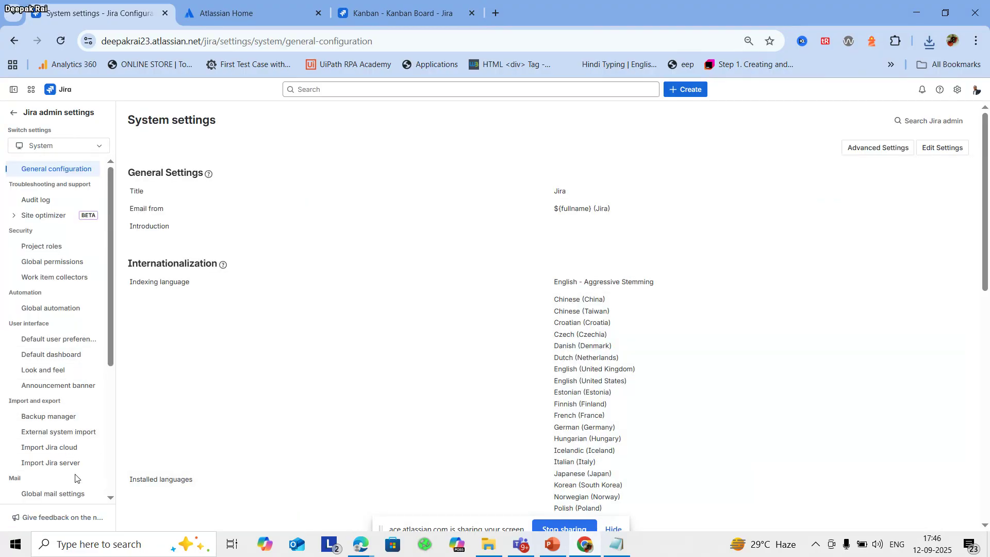
scroll(75, 474, "down", 4)
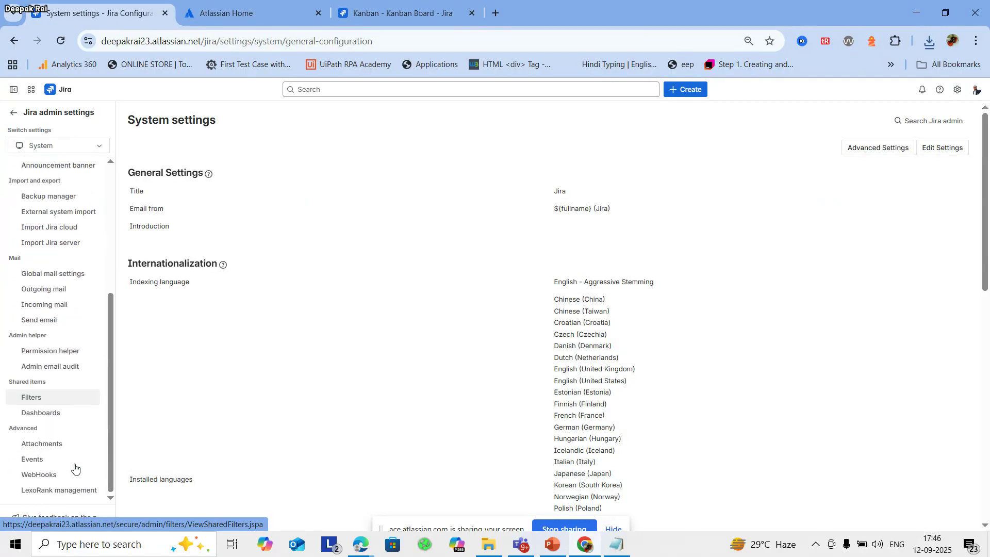
scroll(75, 467, "up", 5)
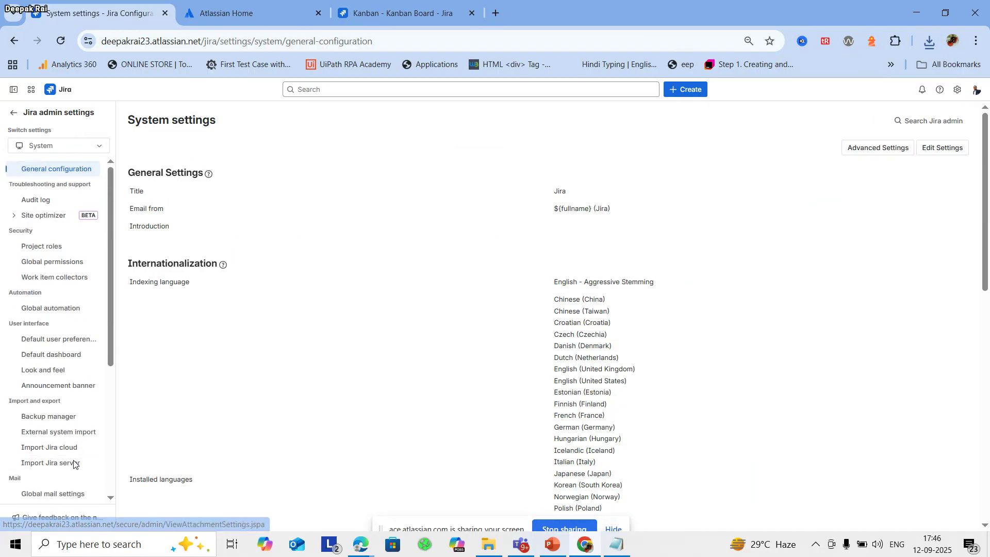
Open the global permissions and examine the Jira permissions with their assigned groups, down to the Grant Permission form.
left_click(74, 263)
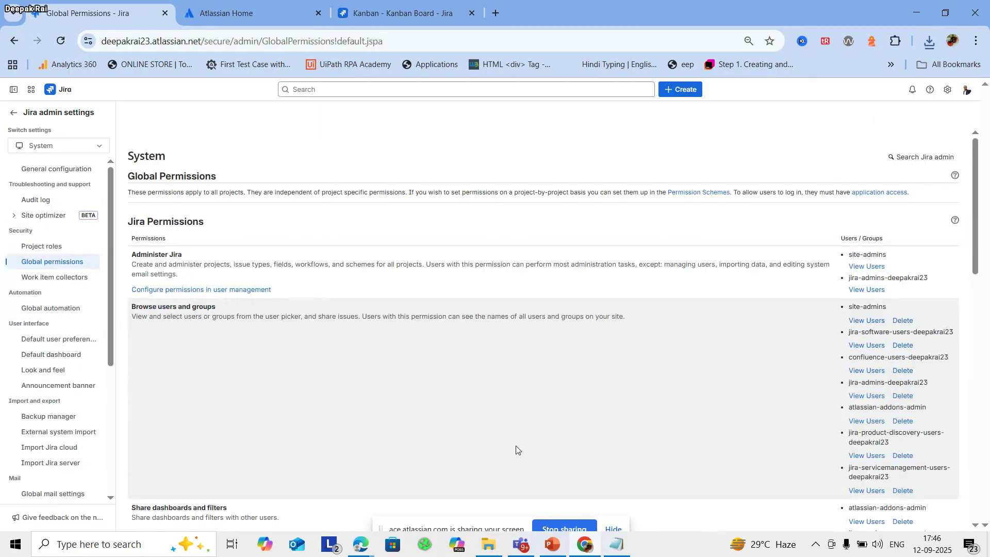
scroll(516, 450, "down", 12)
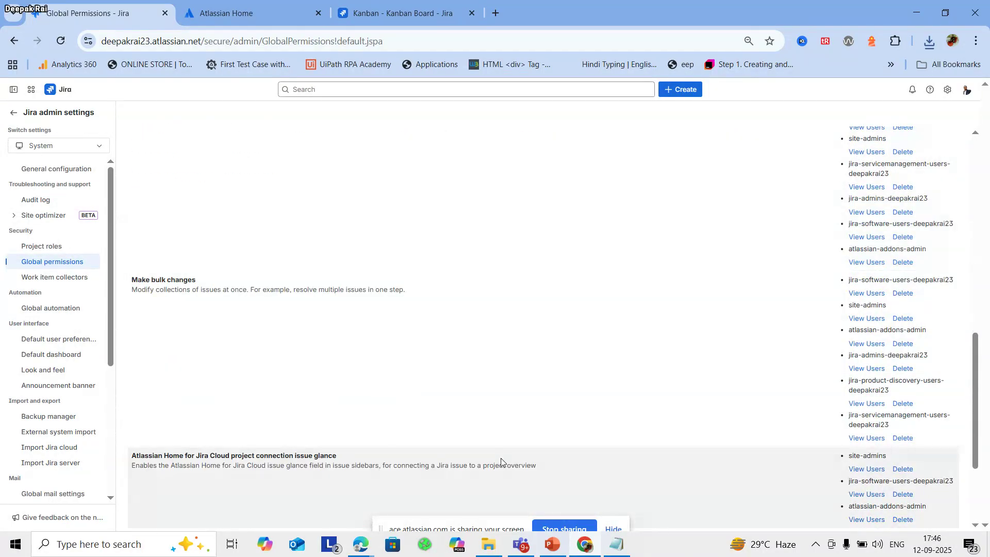
scroll(500, 462, "down", 3)
scroll(498, 460, "up", 10)
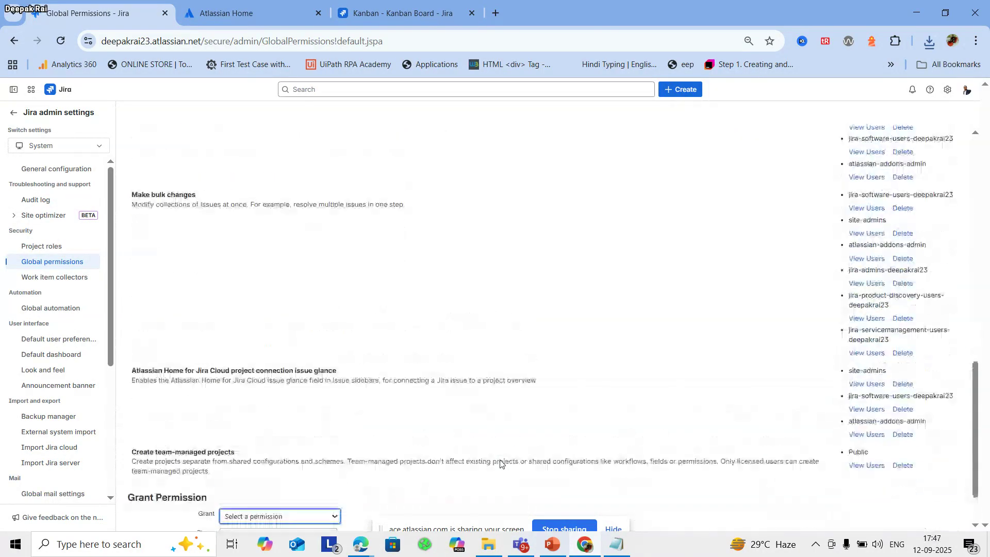
scroll(495, 459, "up", 3)
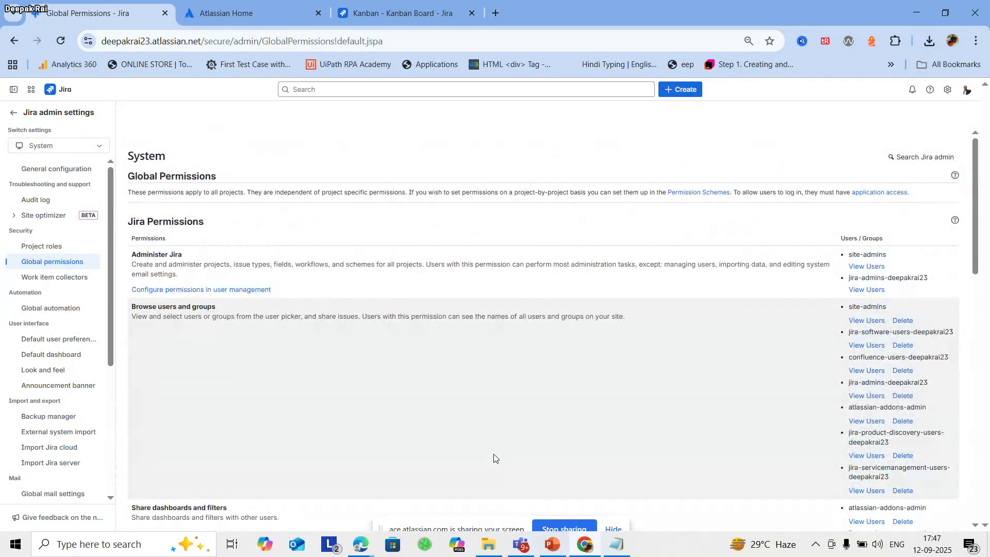
scroll(633, 444, "down", 1)
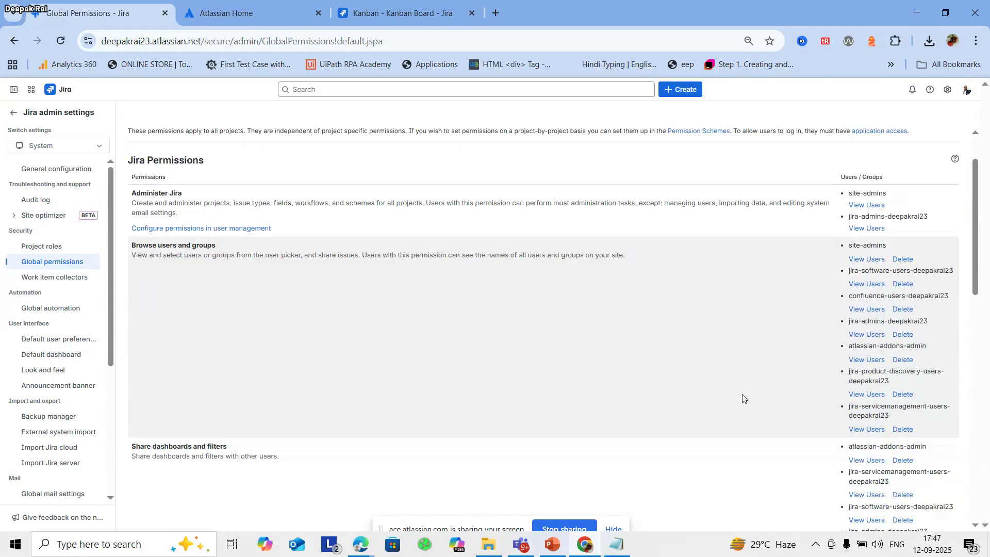
scroll(743, 396, "down", 1)
scroll(769, 377, "up", 1)
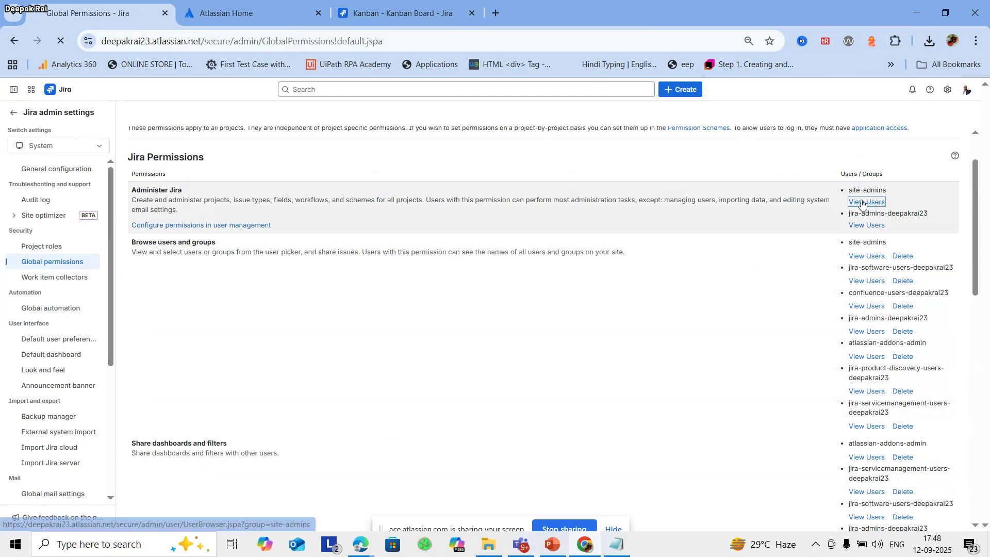
View the users of the site-admins group under Administer Jira and look through the organization's groups list.
left_click(866, 202)
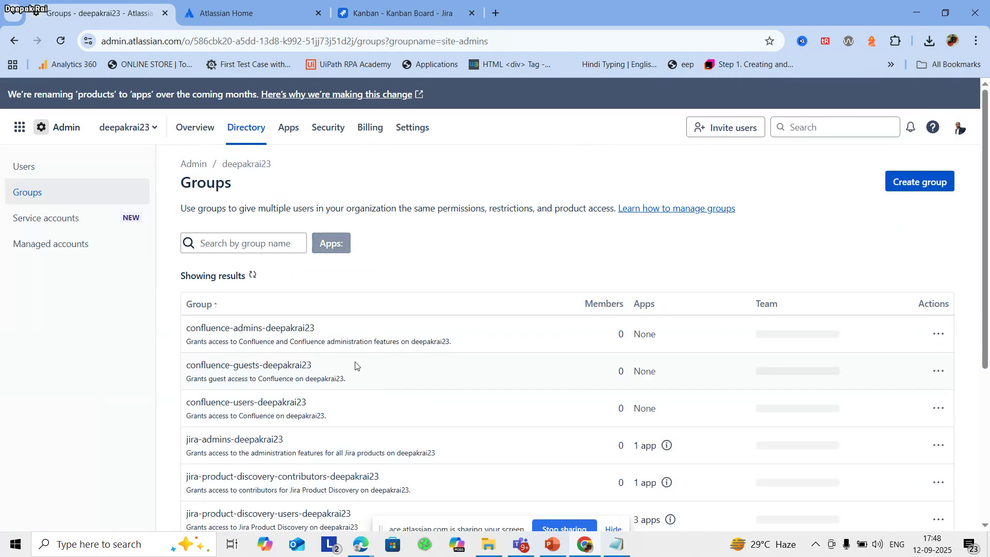
scroll(269, 342, "down", 3)
scroll(425, 409, "down", 5)
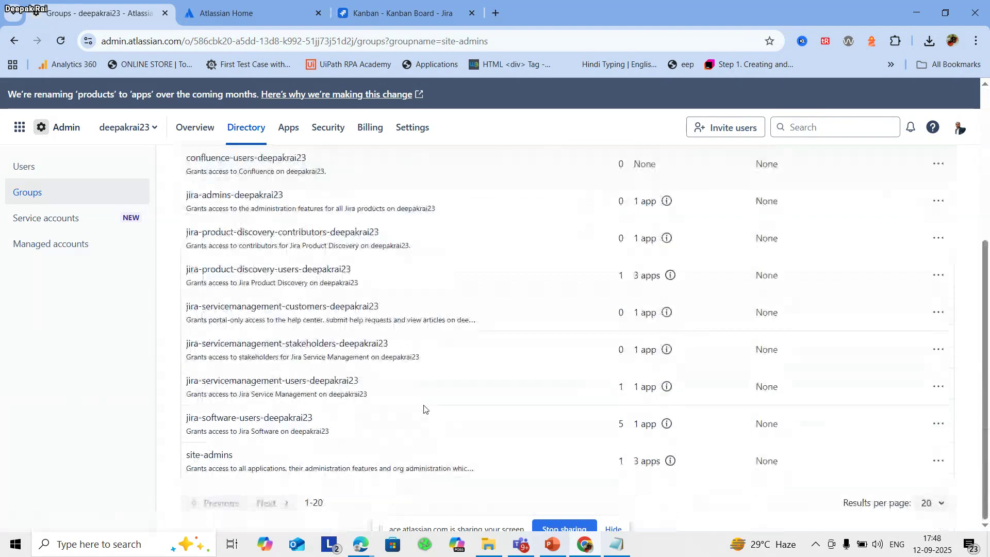
scroll(269, 265, "up", 4)
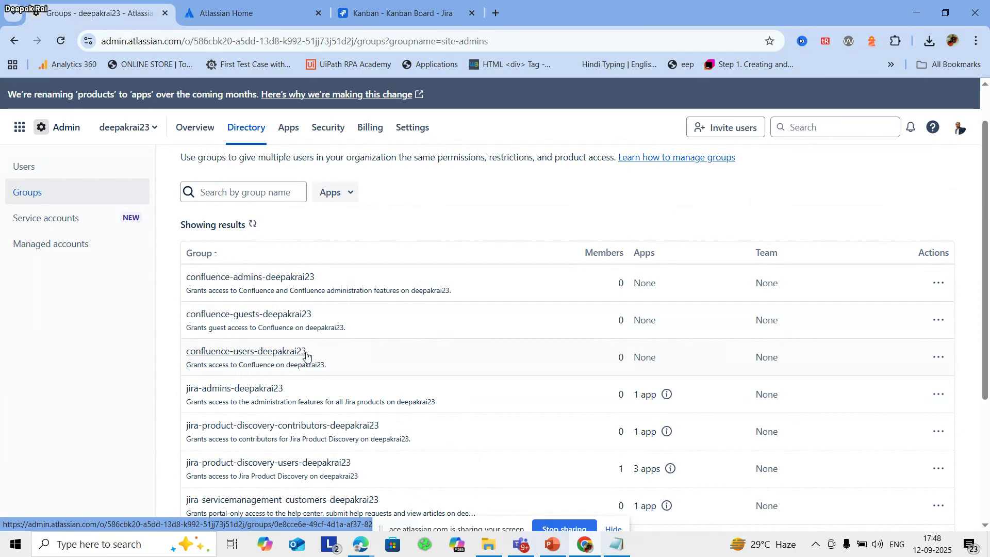
scroll(279, 371, "down", 1)
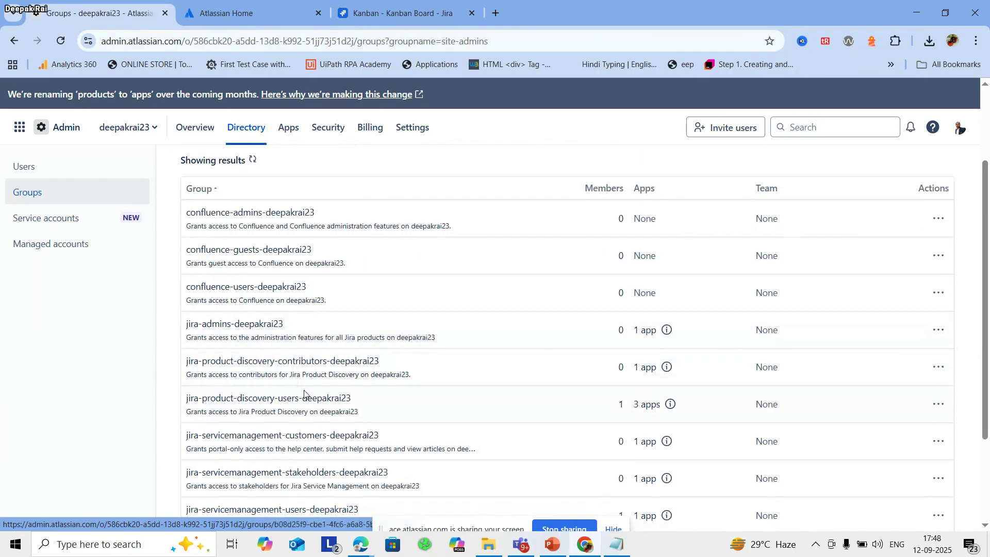
scroll(274, 382, "down", 2)
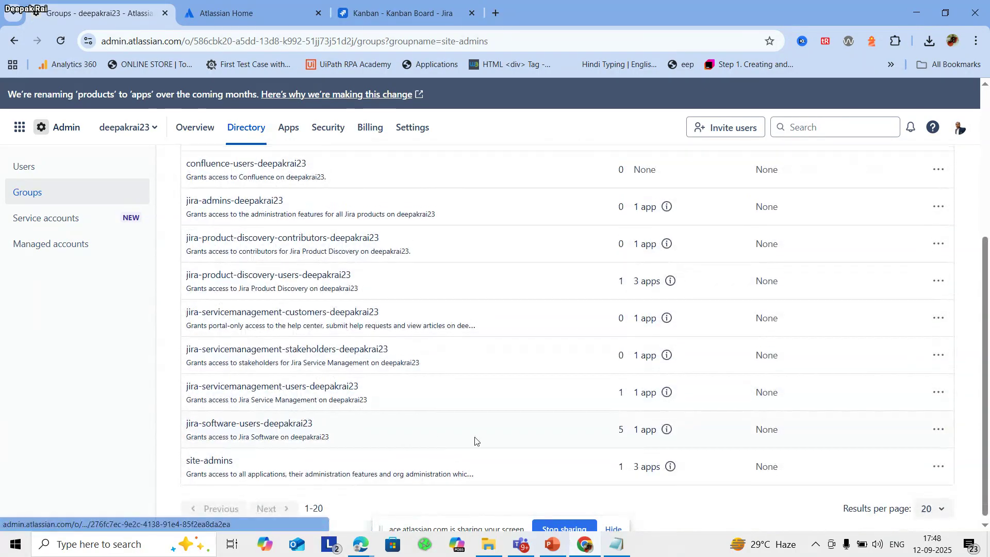
scroll(619, 417, "up", 4)
scroll(687, 407, "down", 2)
scroll(911, 420, "up", 3)
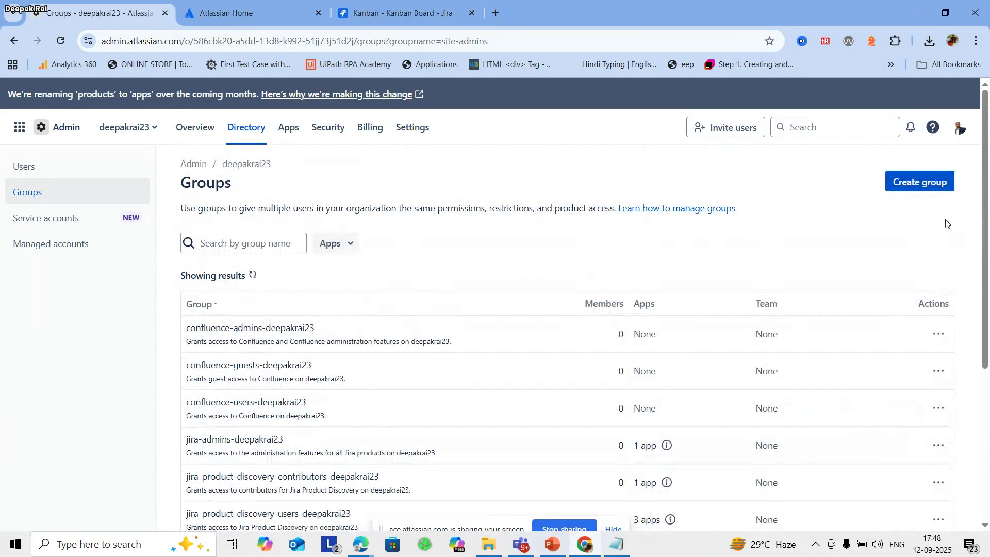
Inspect the fields and selectable users of the group creation form, and close it without creating a group.
left_click(939, 182)
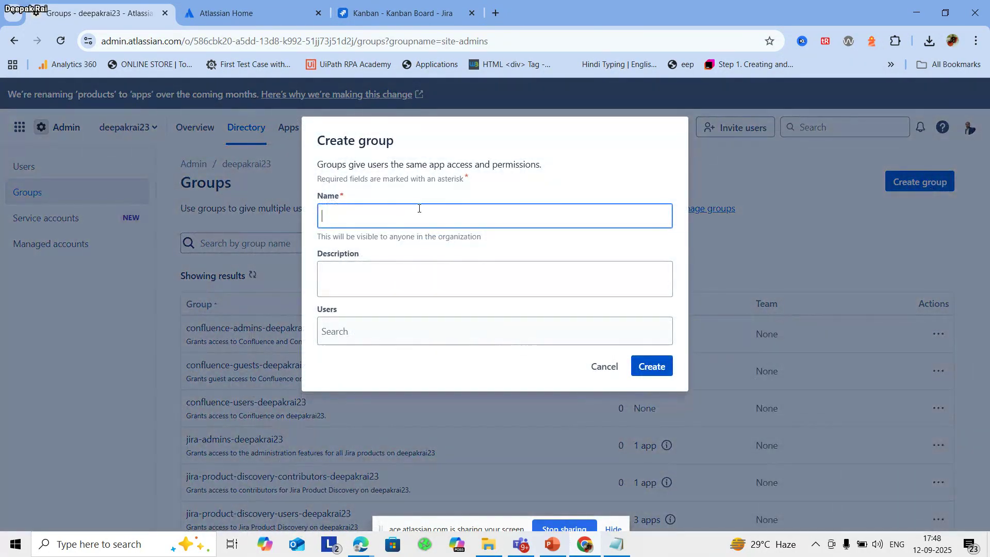
left_click(434, 199)
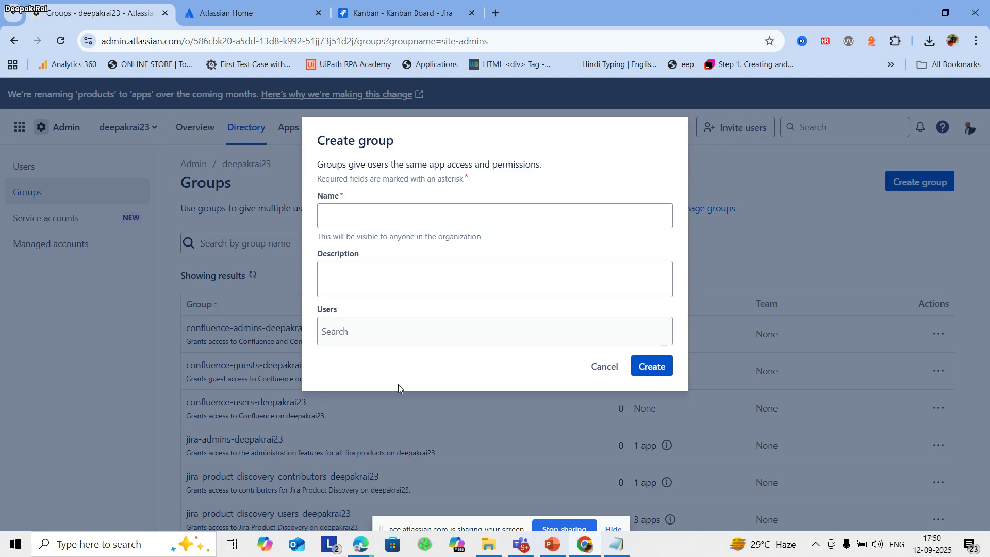
left_click(379, 337)
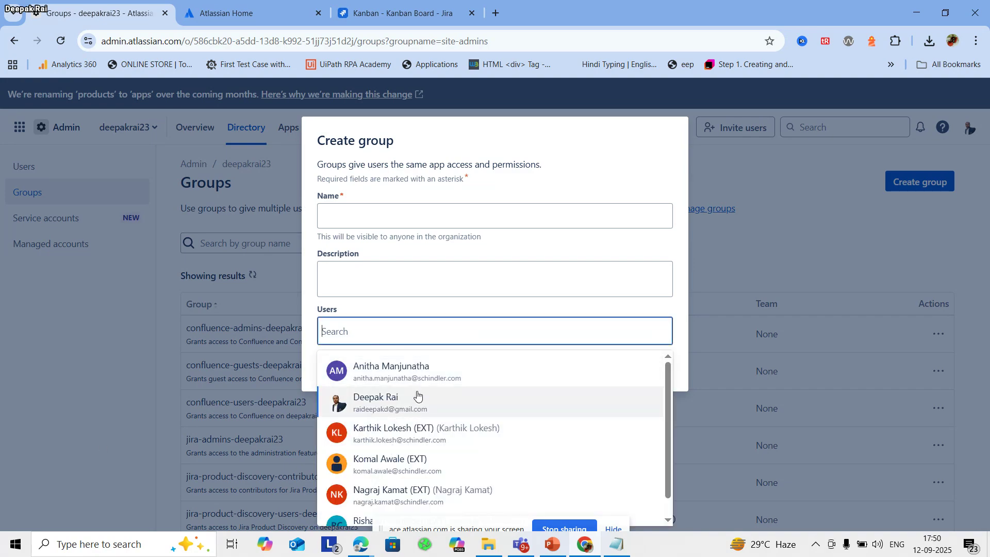
left_click(439, 217)
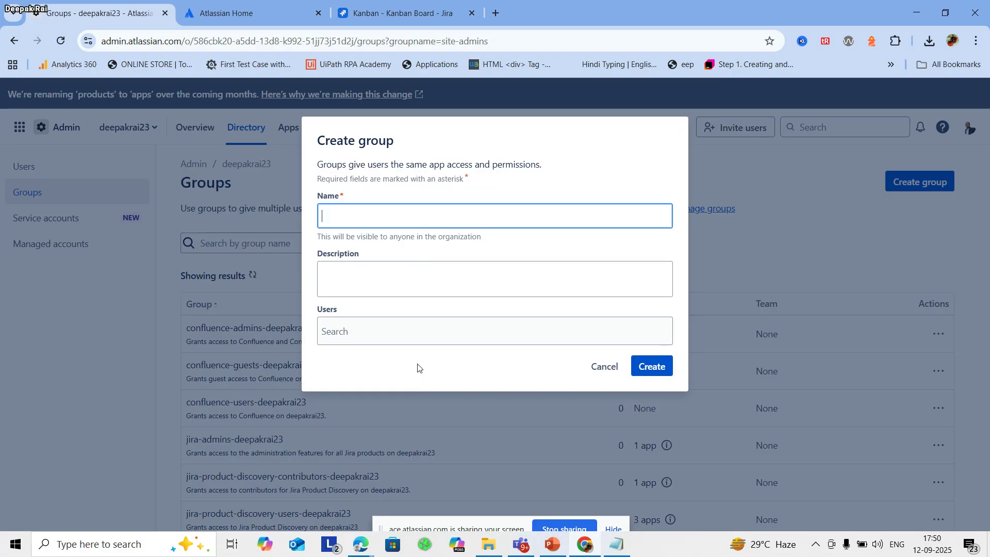
left_click(600, 367)
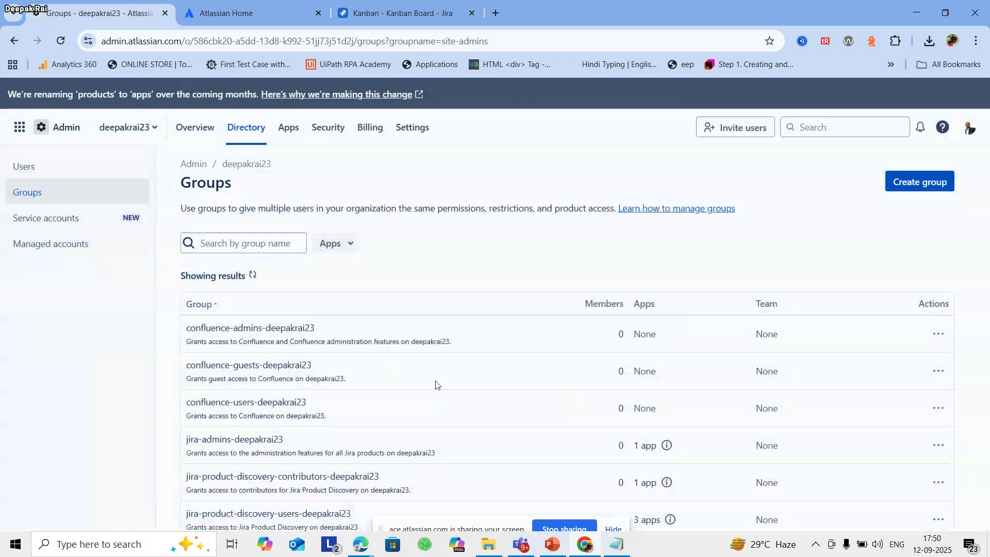
Return to Jira's global permissions and review the groups assigned to each permission, down to the Grant Permission form.
left_click(14, 45)
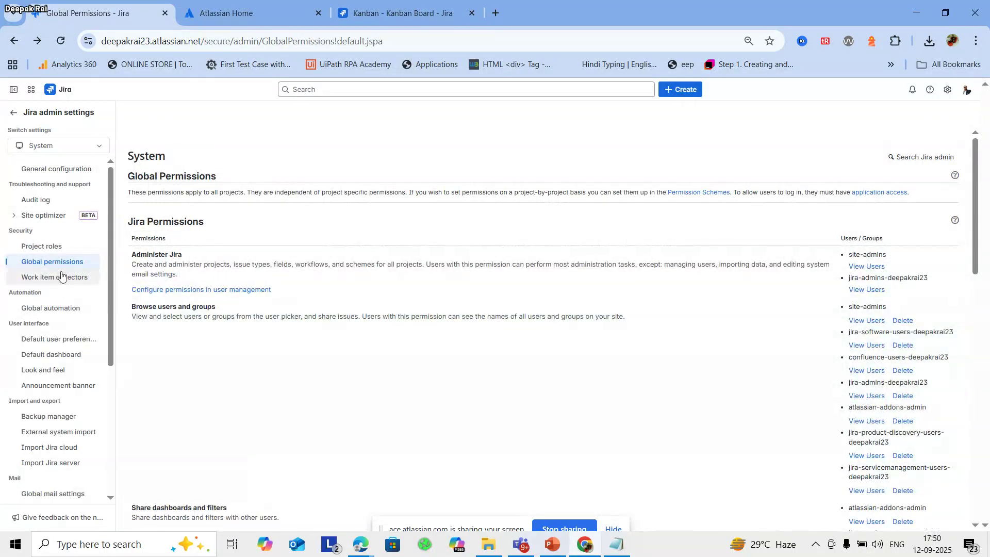
scroll(217, 276, "down", 2)
scroll(687, 335, "down", 2)
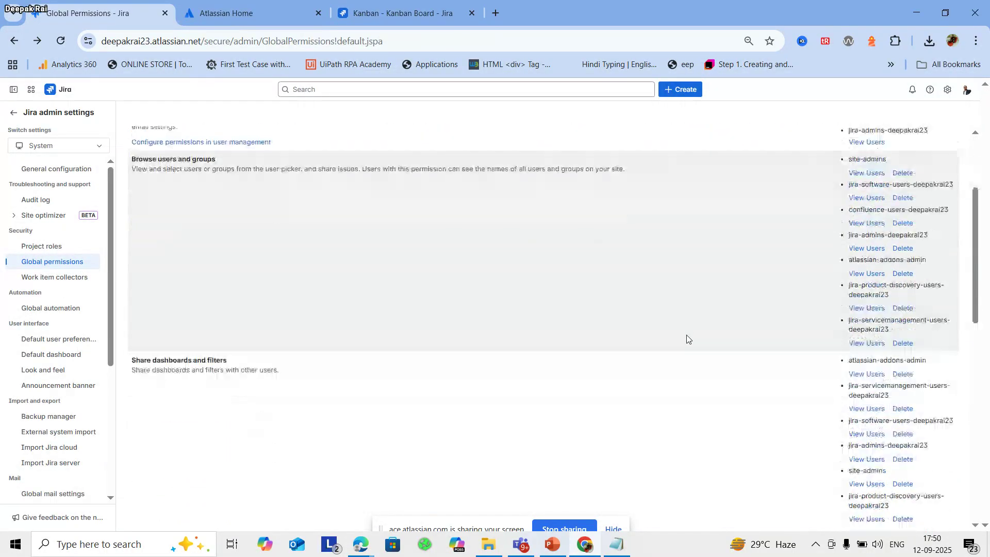
scroll(688, 338, "down", 3)
scroll(769, 327, "up", 5)
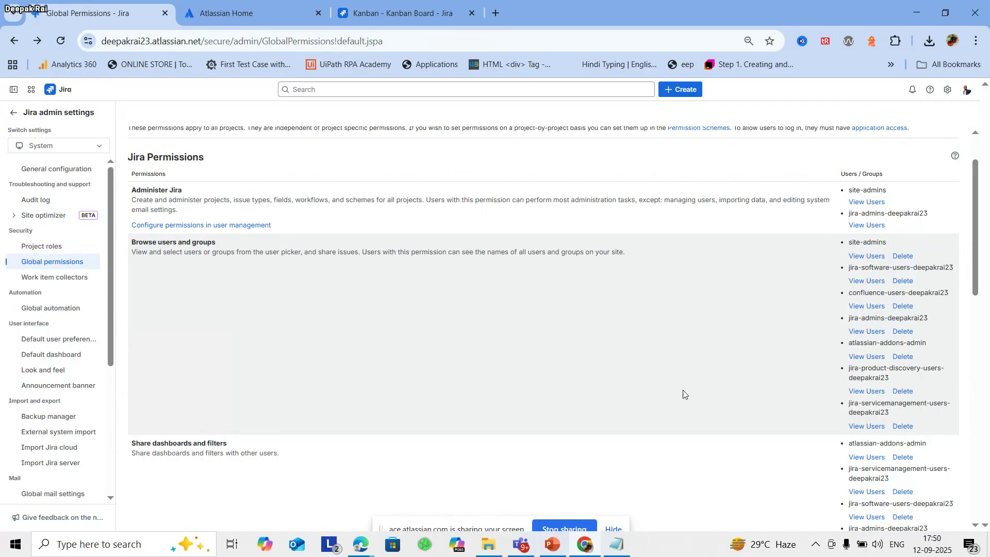
scroll(685, 393, "down", 4)
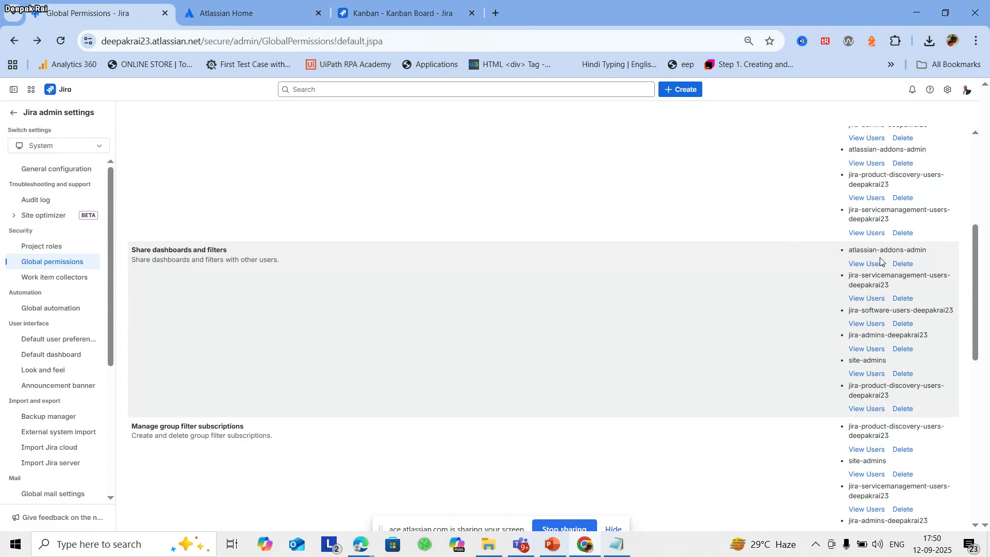
scroll(450, 371, "down", 1)
scroll(449, 371, "down", 9)
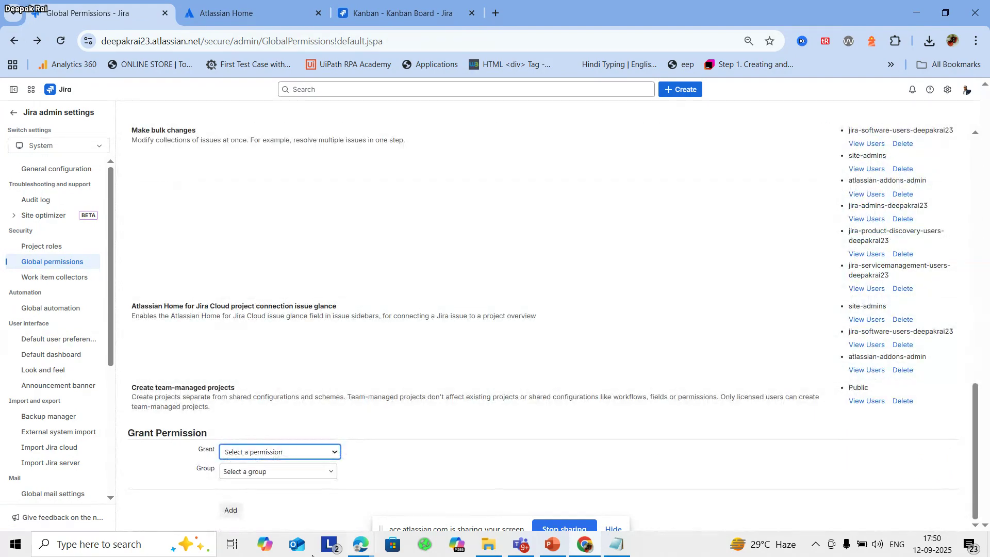
Review the permissions that can be granted to a group, leaving the permission choice unset.
left_click(277, 451)
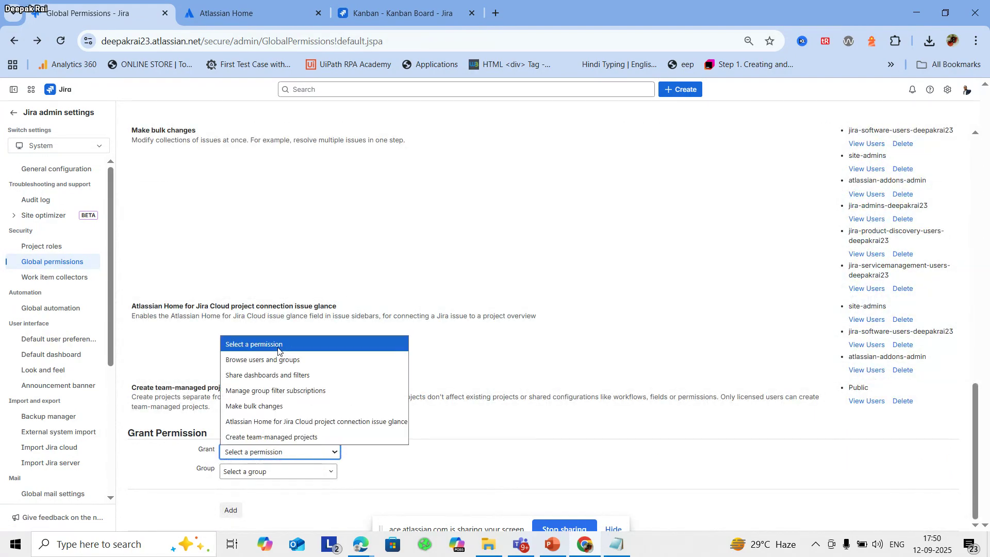
left_click(304, 502)
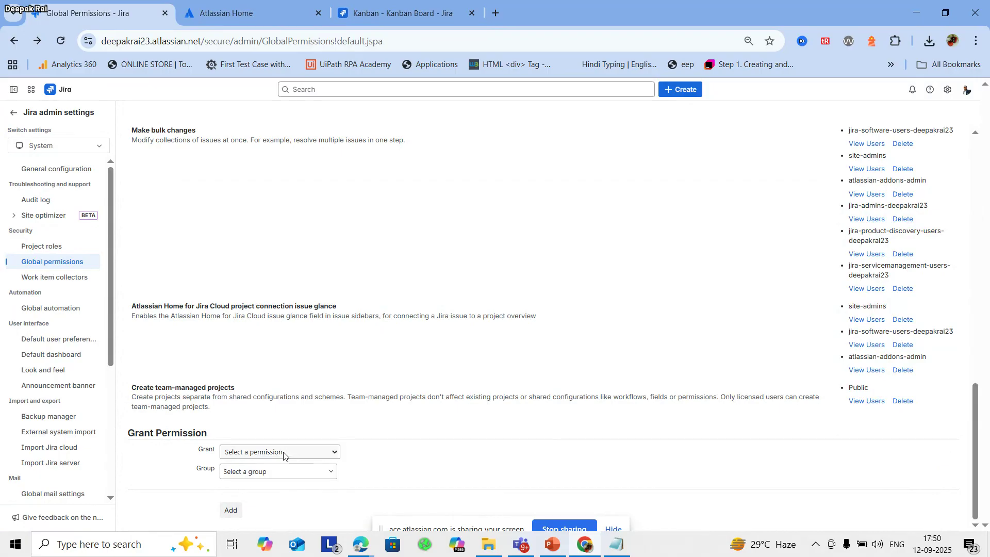
left_click(288, 451)
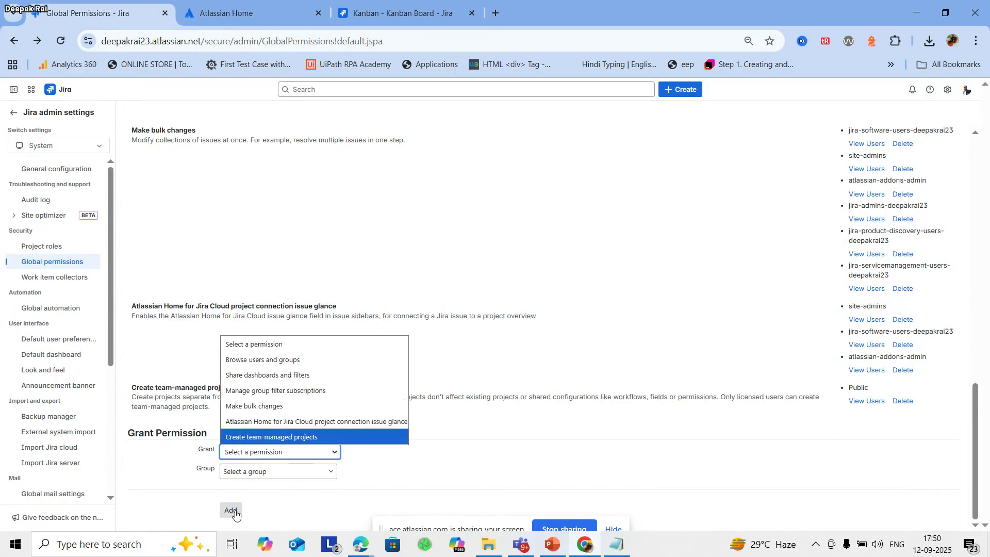
left_click(388, 480)
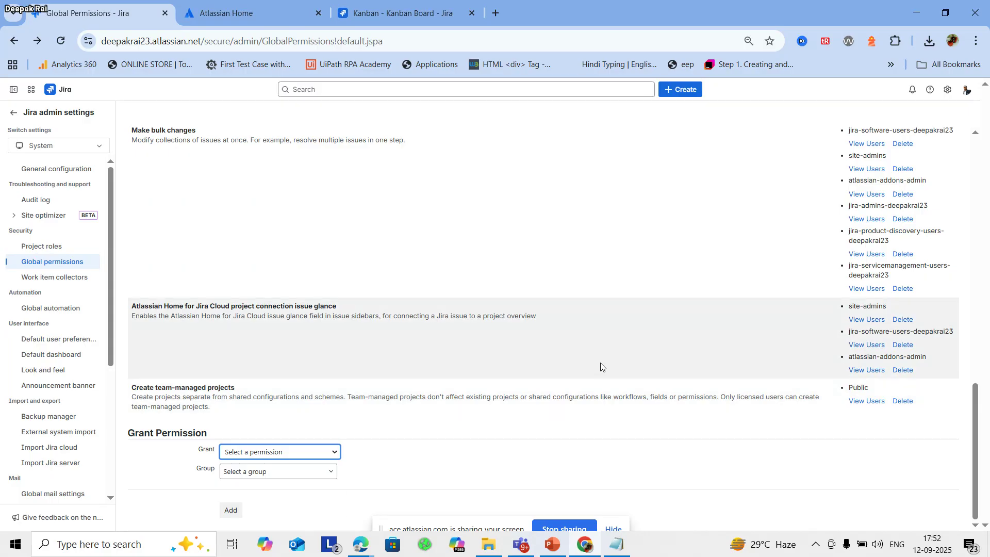
Go back through the permissions list and highlight the Administer Jira title and the Browse users and groups entry with its description.
scroll(265, 348, "up", 10)
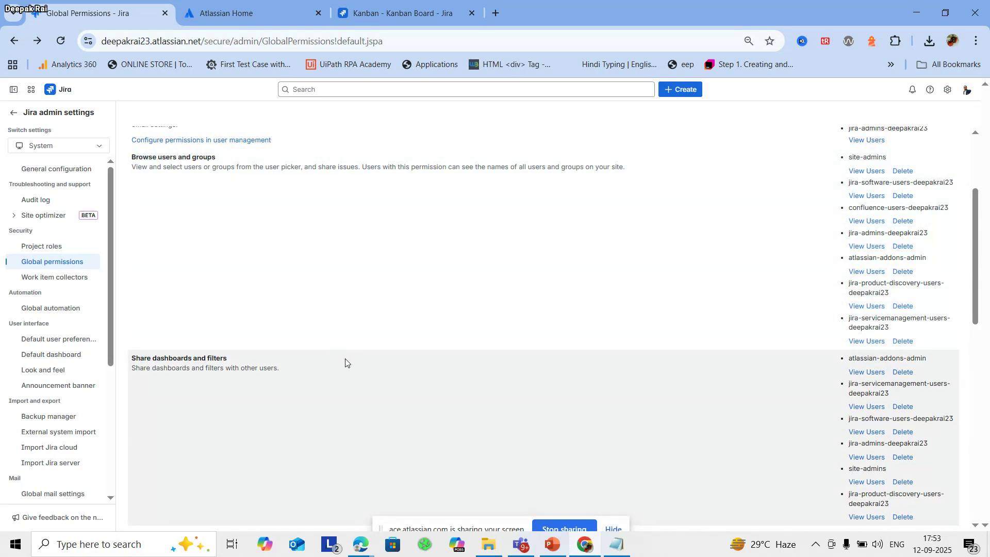
scroll(401, 325, "down", 1)
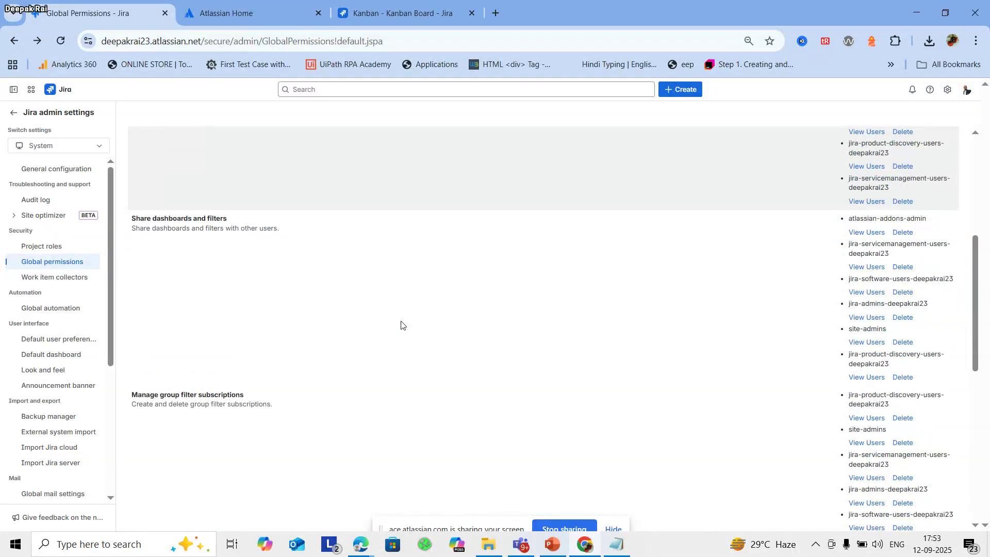
scroll(400, 325, "up", 4)
triple_click(135, 255)
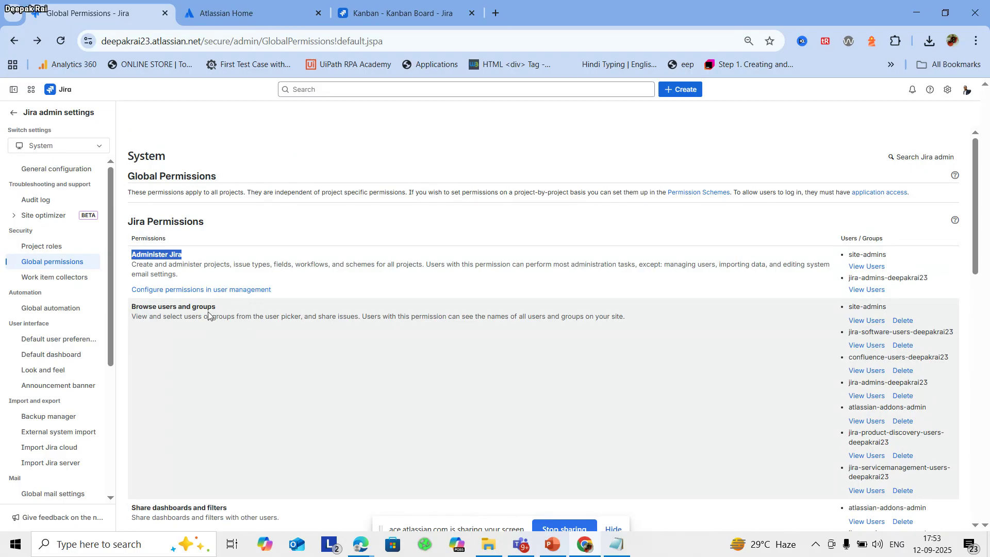
left_click_drag(132, 306, 622, 329)
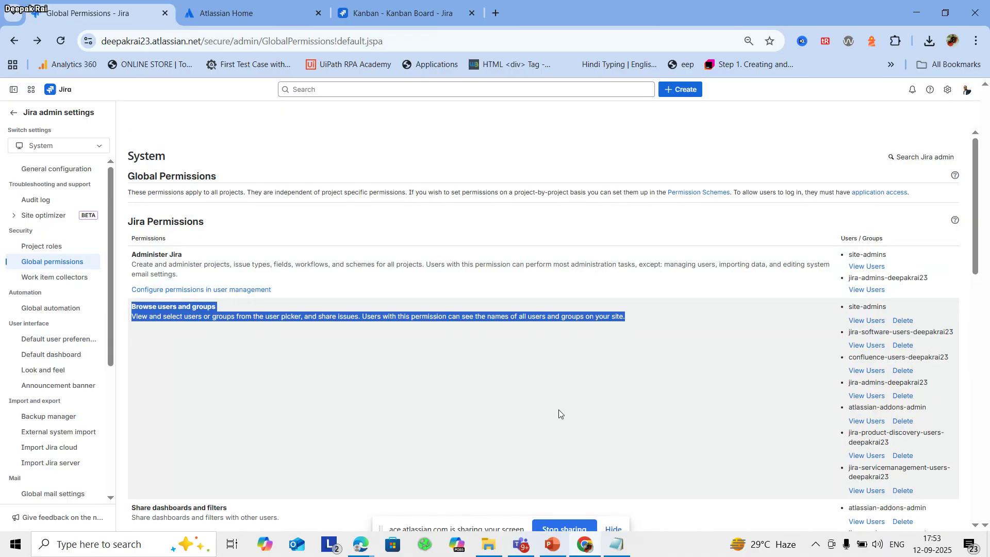
Look over the remaining global permissions down to Create team-managed projects, and return to the start of the list.
scroll(627, 386, "down", 2)
scroll(627, 386, "down", 10)
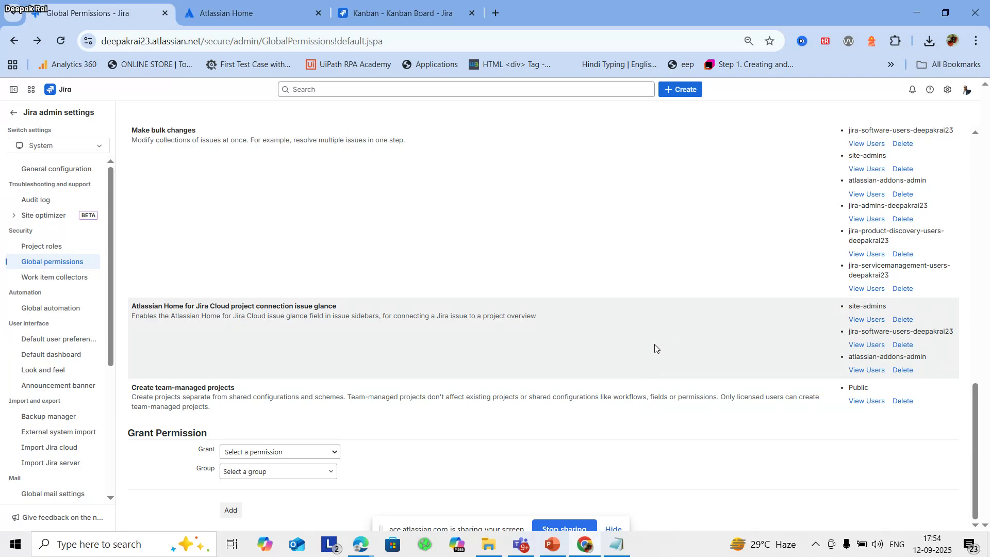
scroll(651, 340, "up", 2)
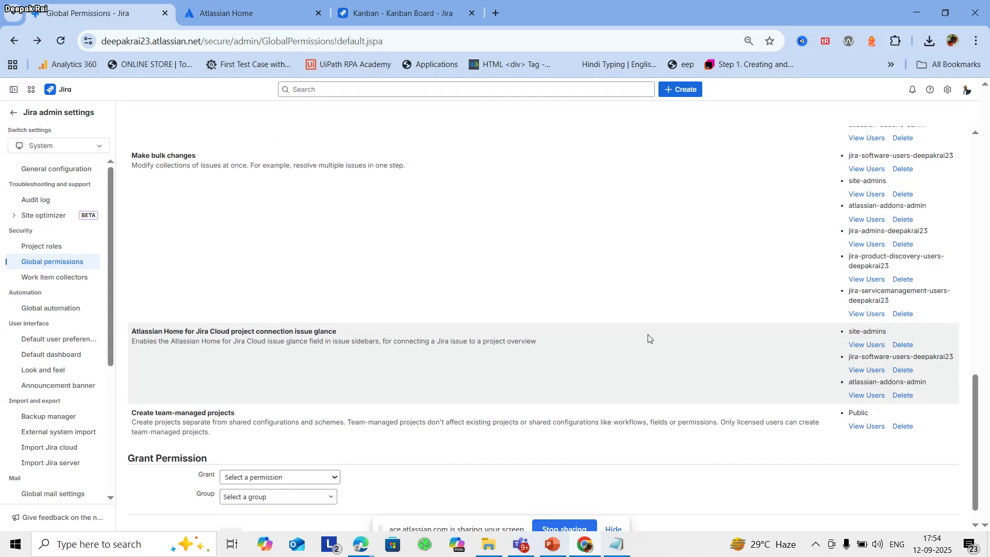
scroll(649, 338, "up", 14)
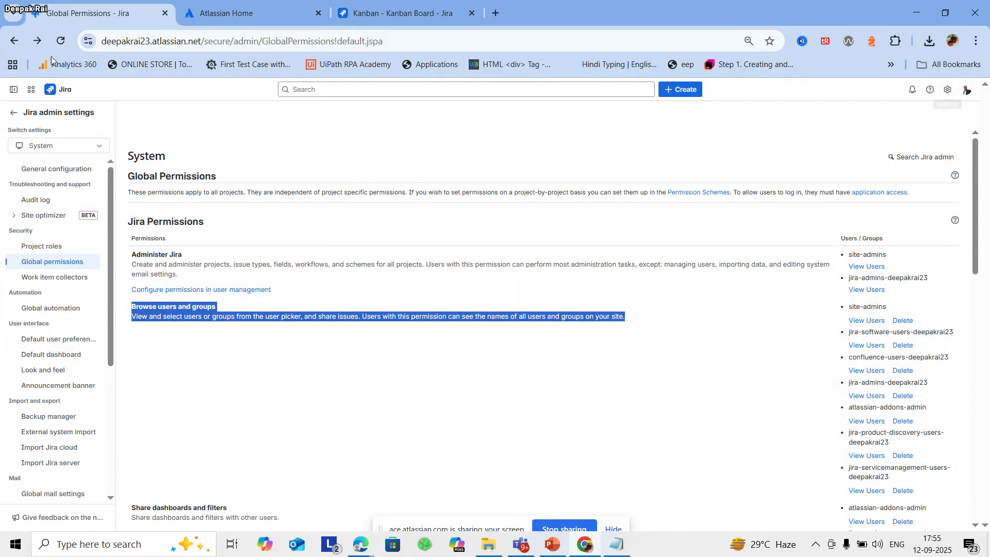
Leave the admin settings, open the Abid_Demo project's Kanban board settings, and view its timeline options.
left_click(14, 114)
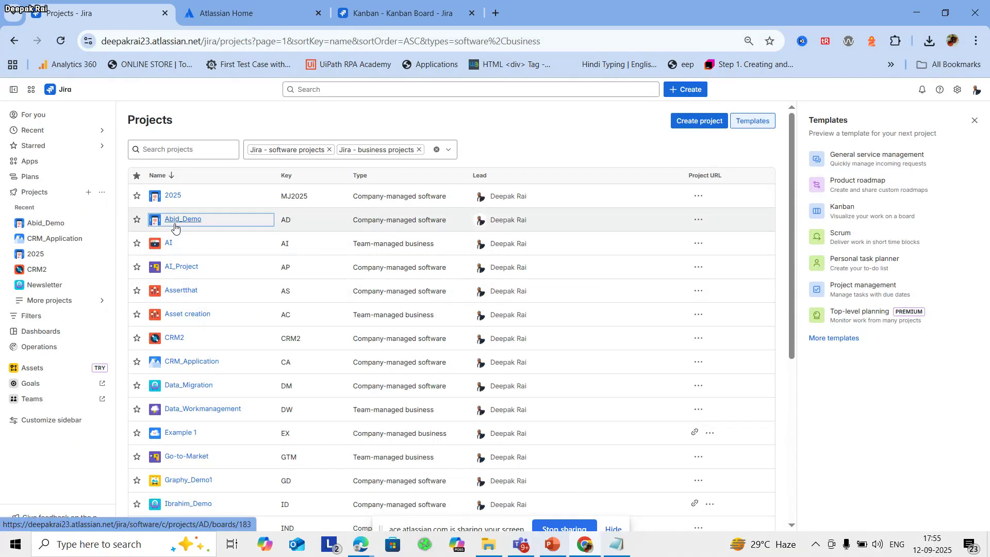
left_click(183, 220)
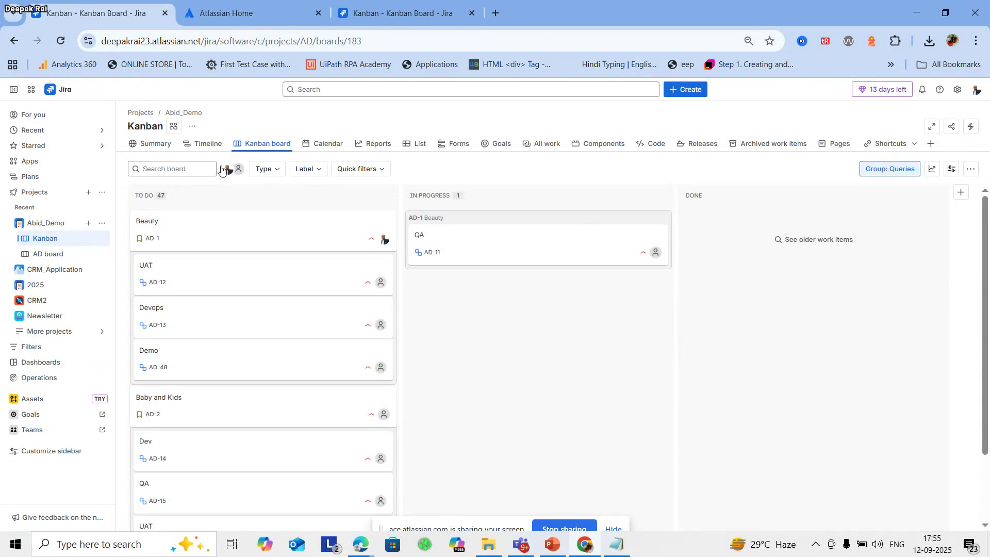
left_click(192, 126)
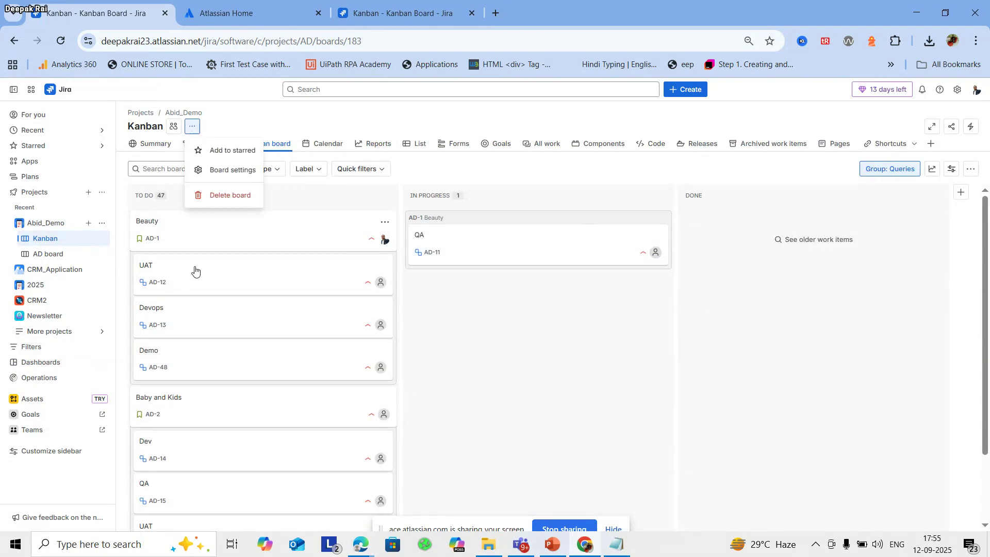
left_click(216, 169)
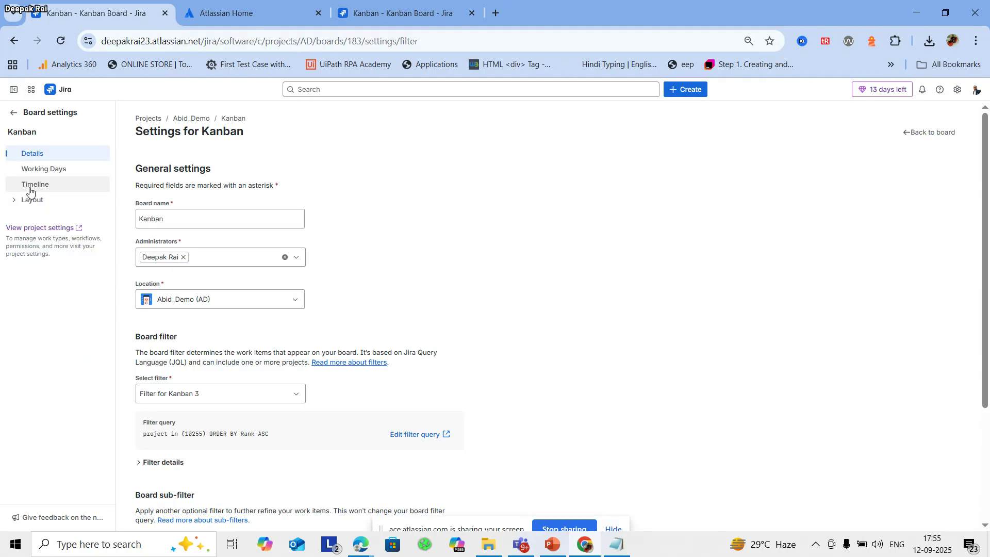
left_click(31, 184)
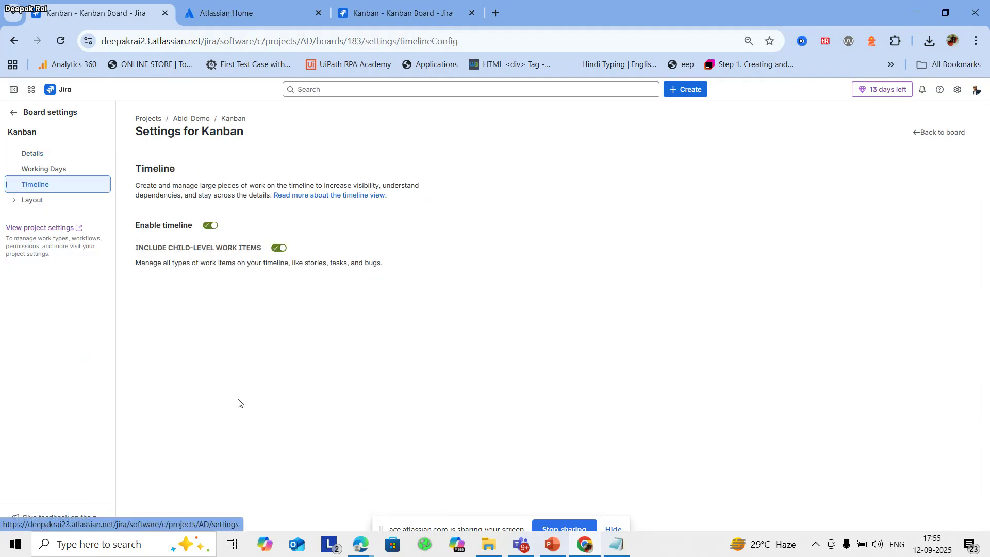
Set the board's standard working days to Sunday through Thursday, and look at the non-working date calendar without picking a date.
left_click(43, 169)
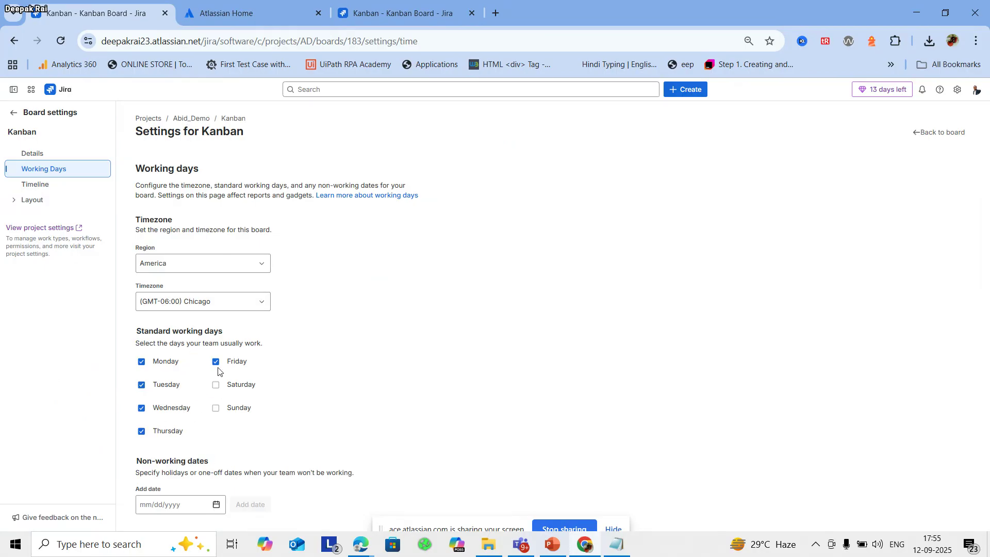
left_click(160, 432)
left_click(230, 363)
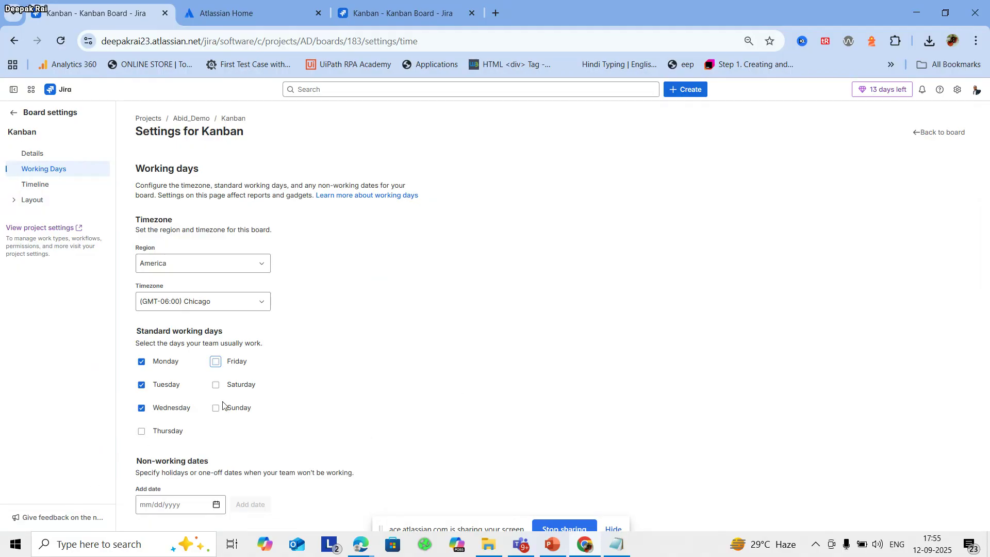
left_click(244, 386)
left_click(239, 412)
left_click(154, 432)
left_click(231, 388)
left_click(216, 508)
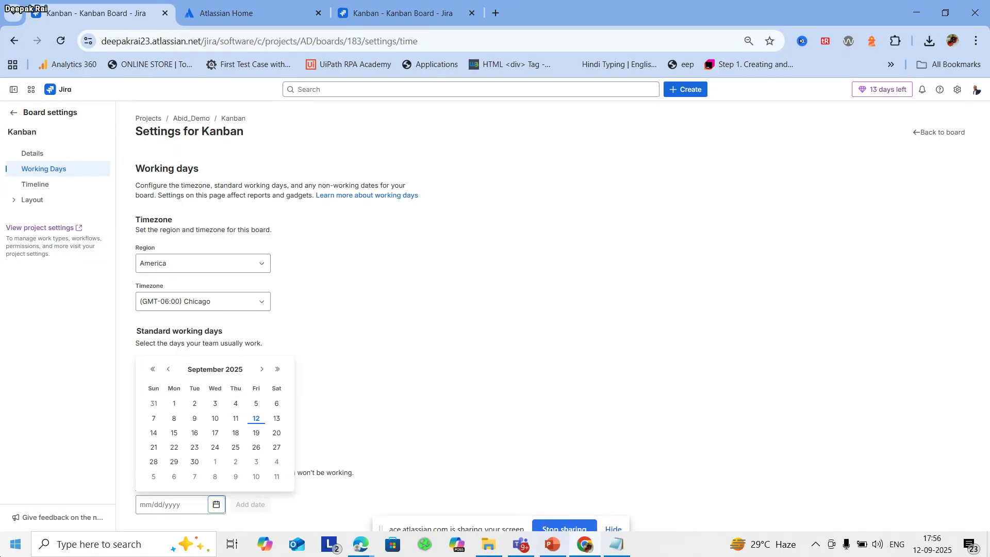
left_click(449, 402)
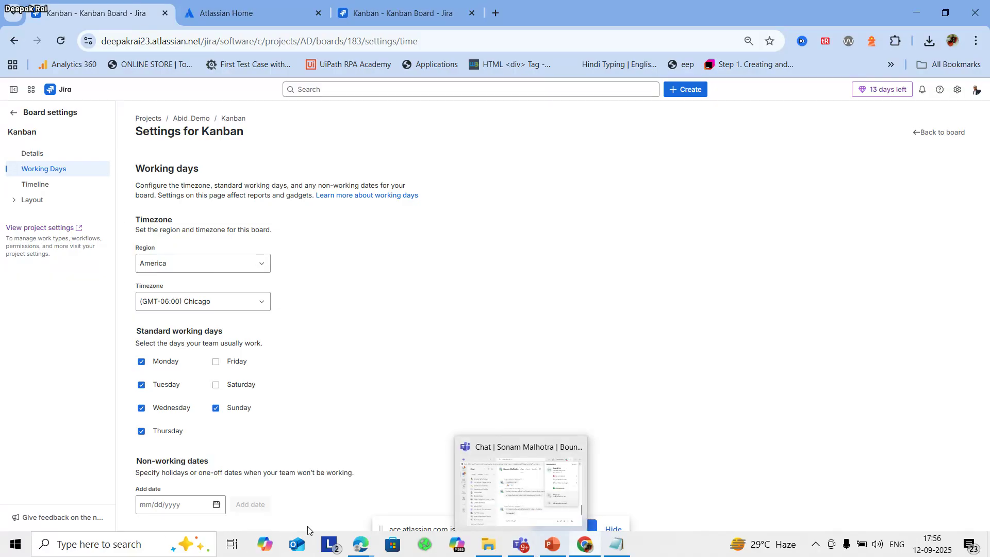
Switch to the virtual meeting room in Edge and close its Chat and Participants panes.
mouse_move(361, 545)
left_click(300, 495)
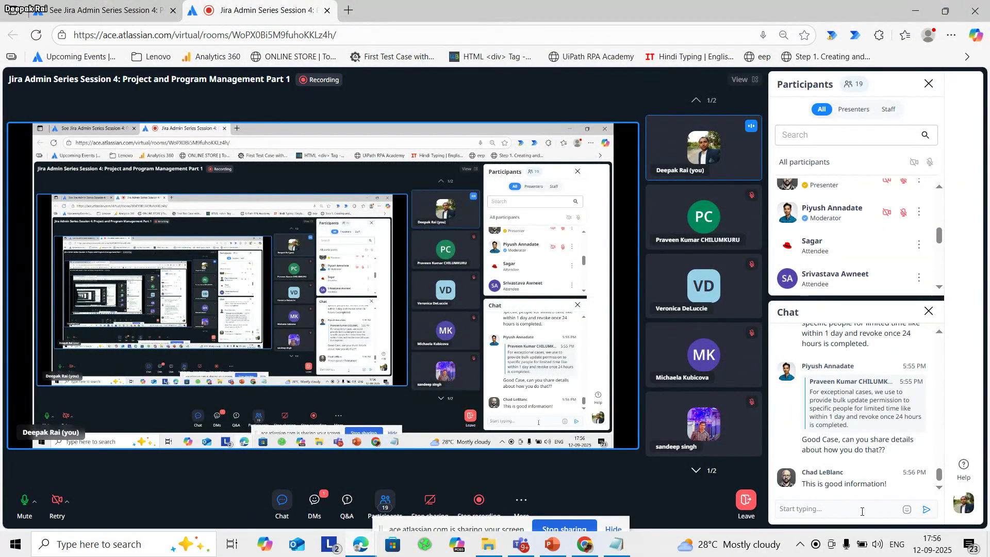
left_click(928, 311)
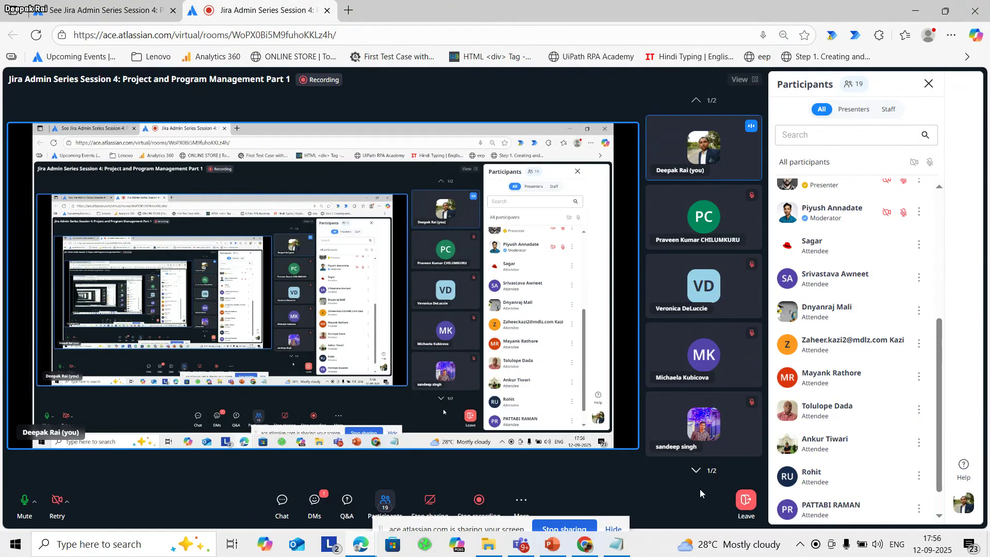
left_click(929, 83)
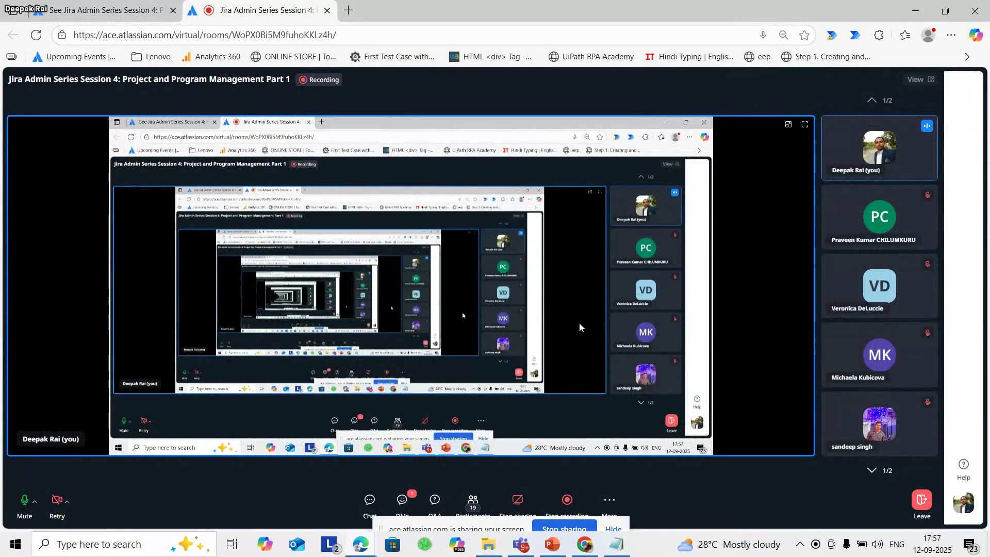
Switch to PowerPoint, present the closing Thank You slide with the screen-sharing bar hidden, and end the show by minimizing the deck.
left_click(585, 545)
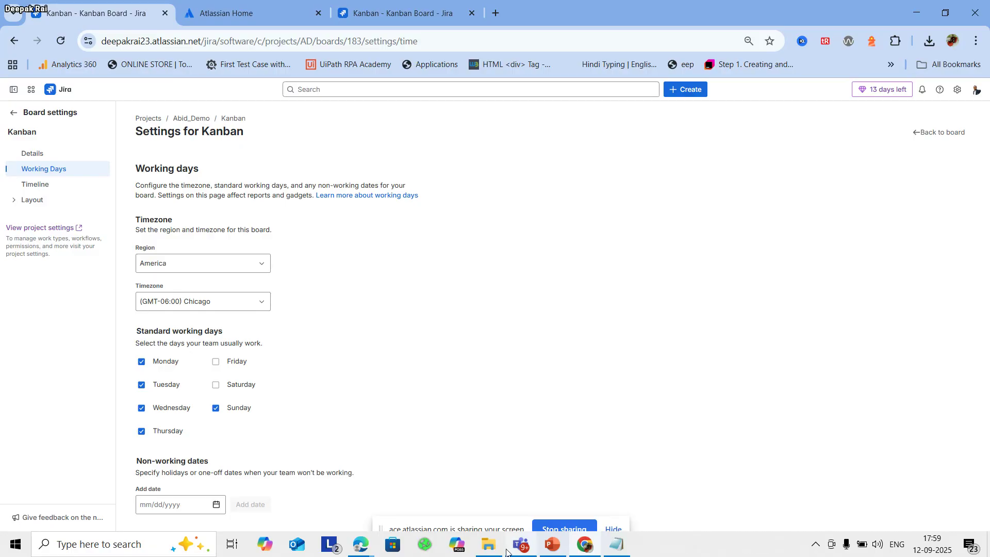
left_click(536, 548)
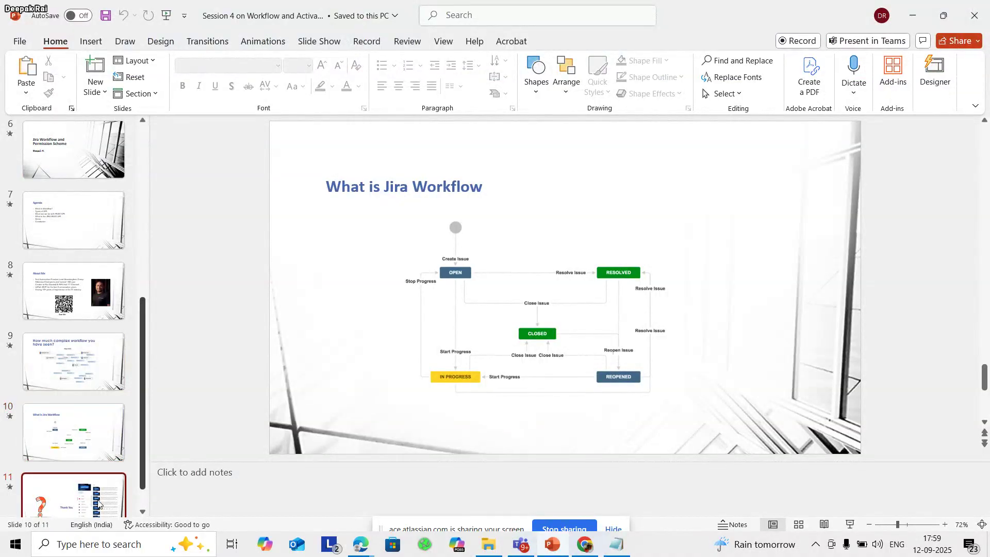
left_click(74, 494)
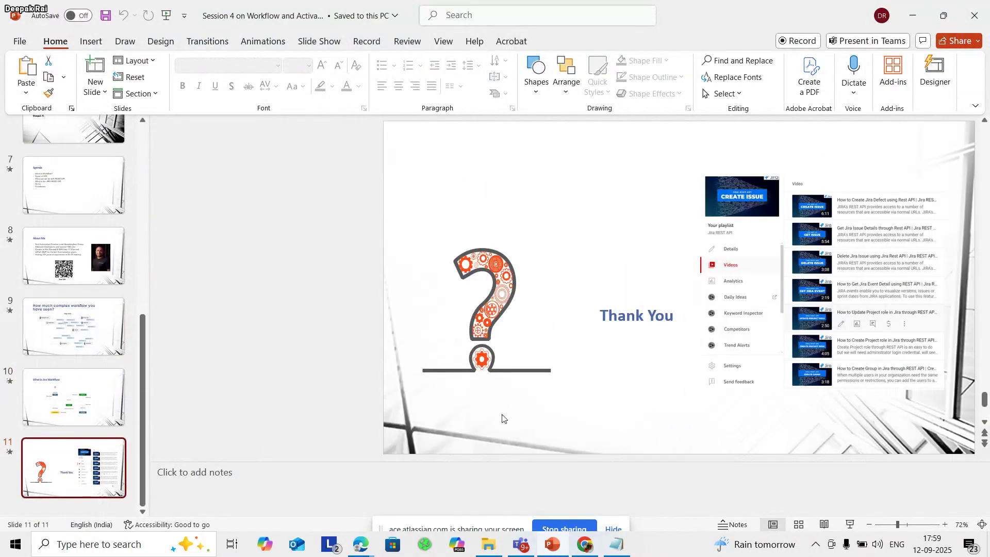
left_click(850, 525)
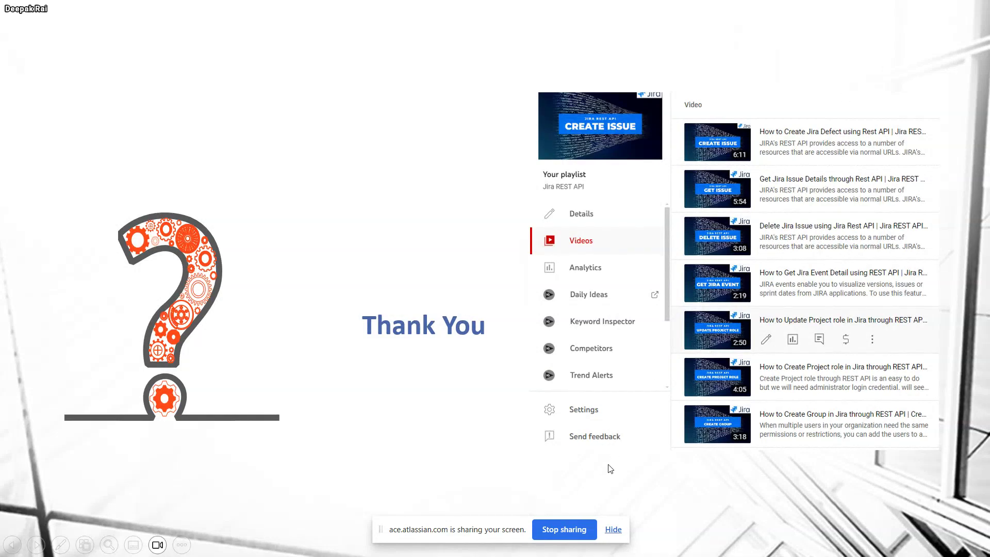
left_click(613, 530)
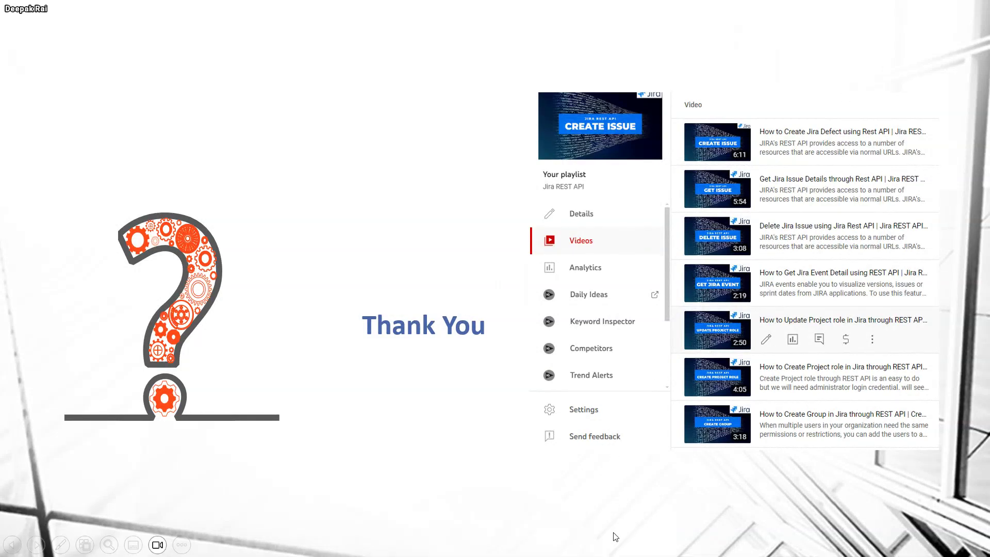
key("Escape")
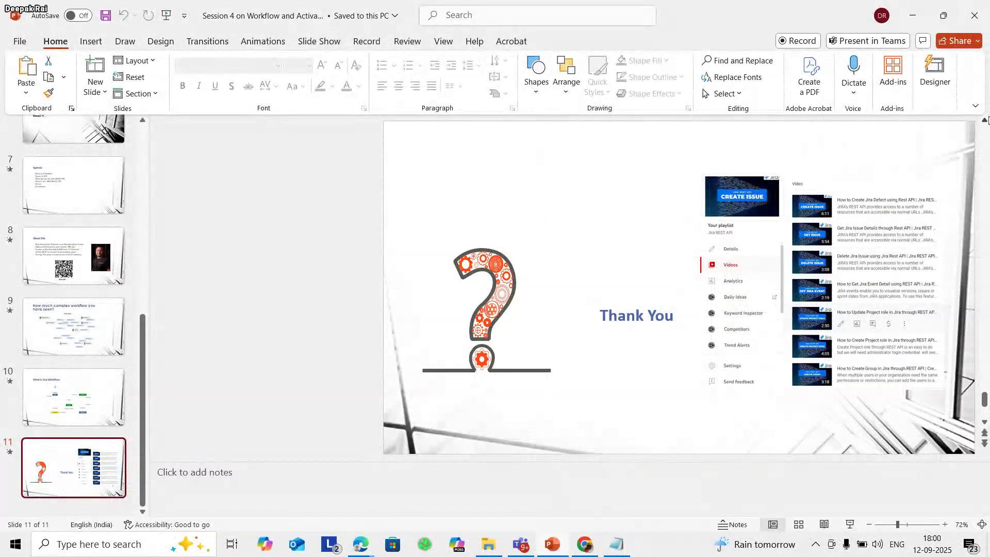
left_click(915, 16)
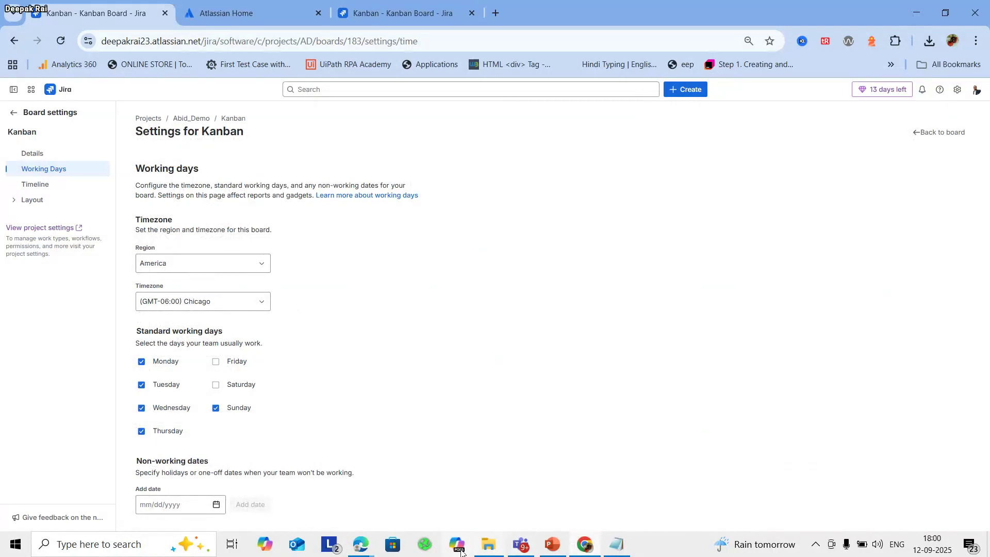
Switch back to the meeting room in Edge, open the session chat, and review the attendees' messages from throughout the session.
mouse_move(387, 550)
left_click(303, 503)
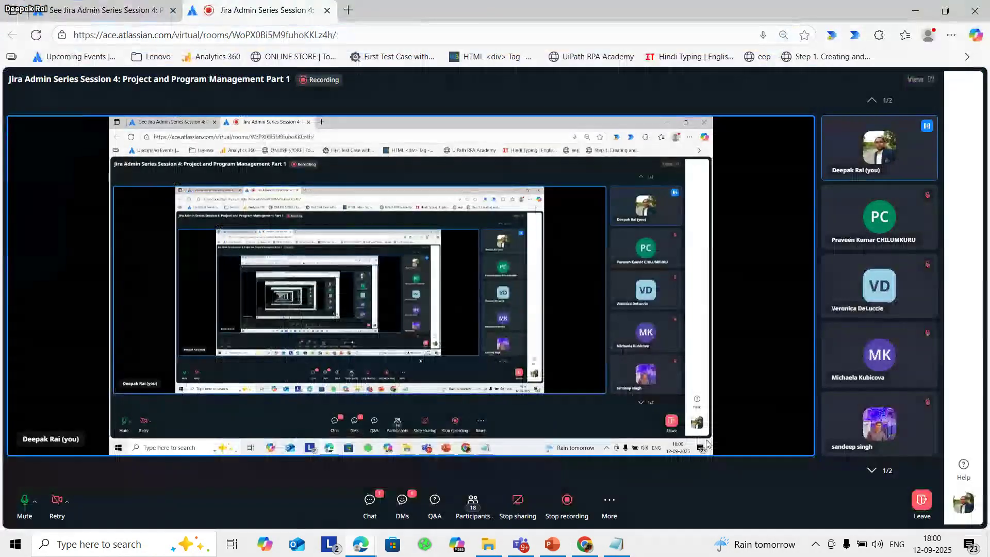
left_click(370, 503)
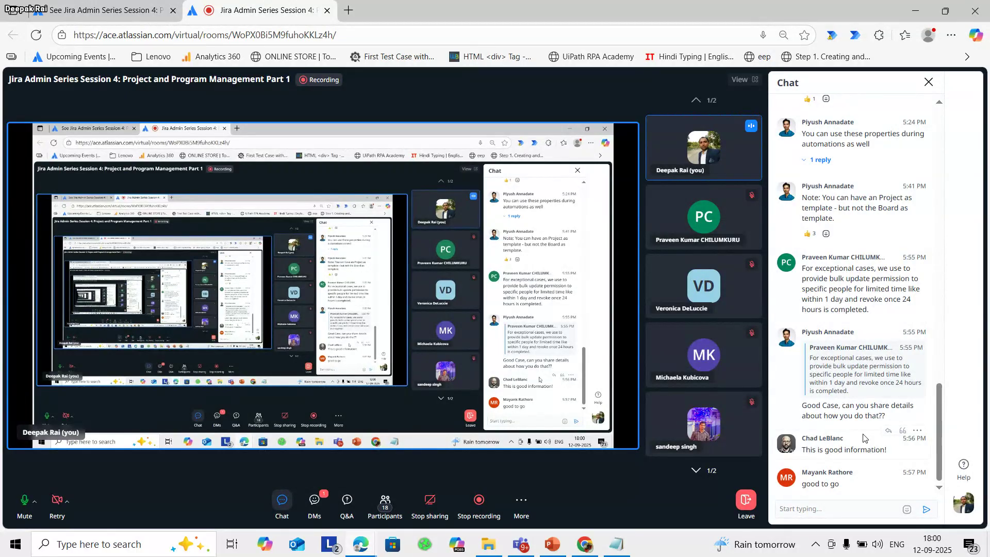
scroll(864, 438, "up", 6)
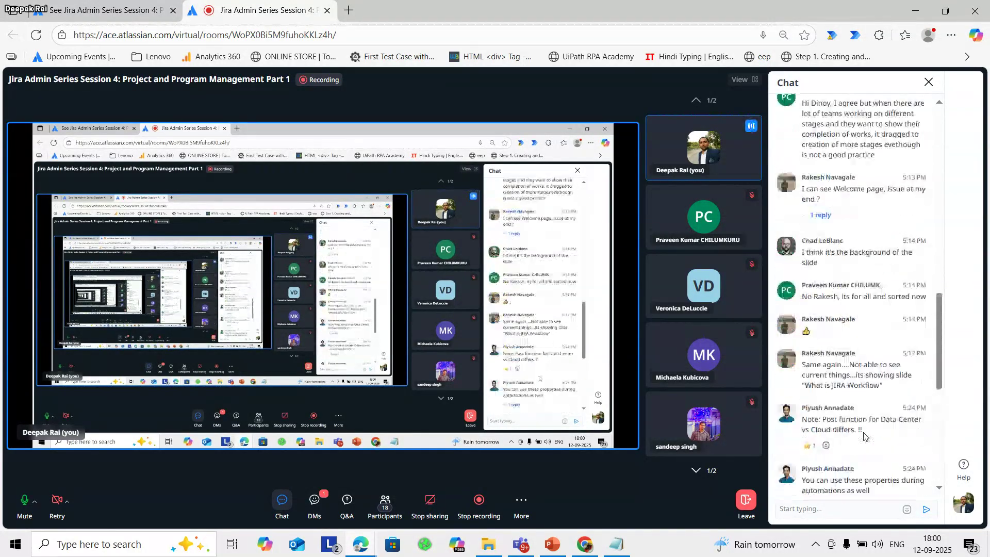
scroll(864, 437, "up", 7)
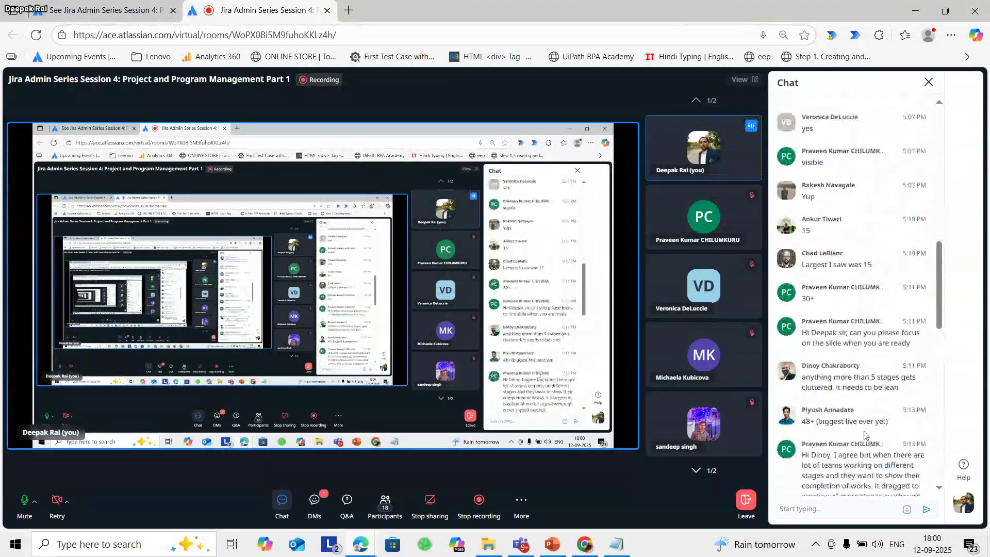
scroll(865, 434, "down", 15)
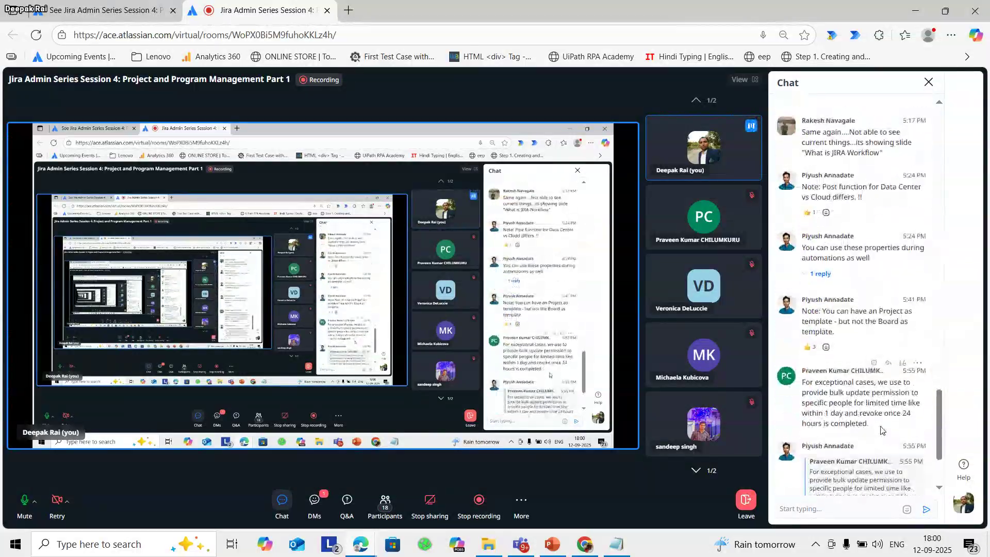
scroll(882, 430, "up", 3)
scroll(893, 432, "down", 8)
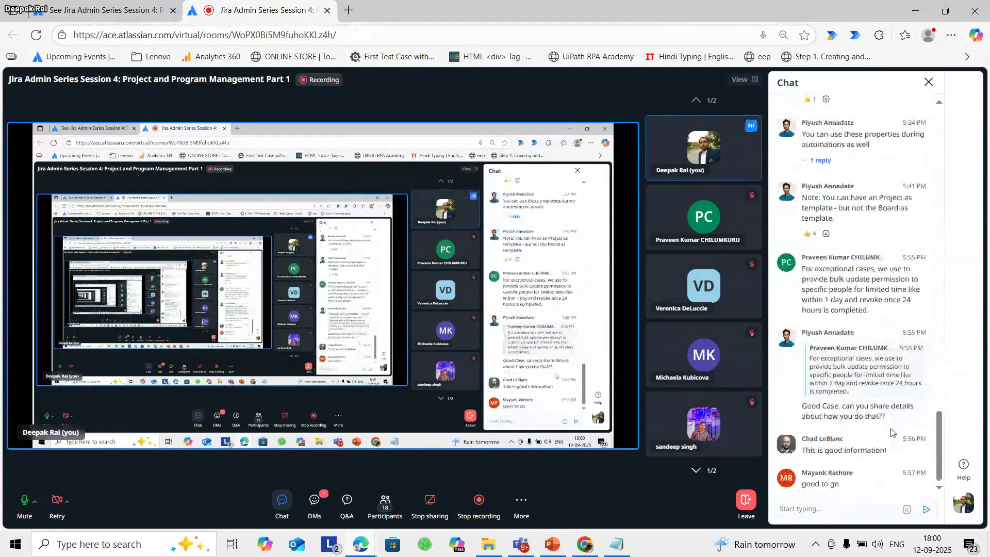
scroll(896, 436, "up", 5)
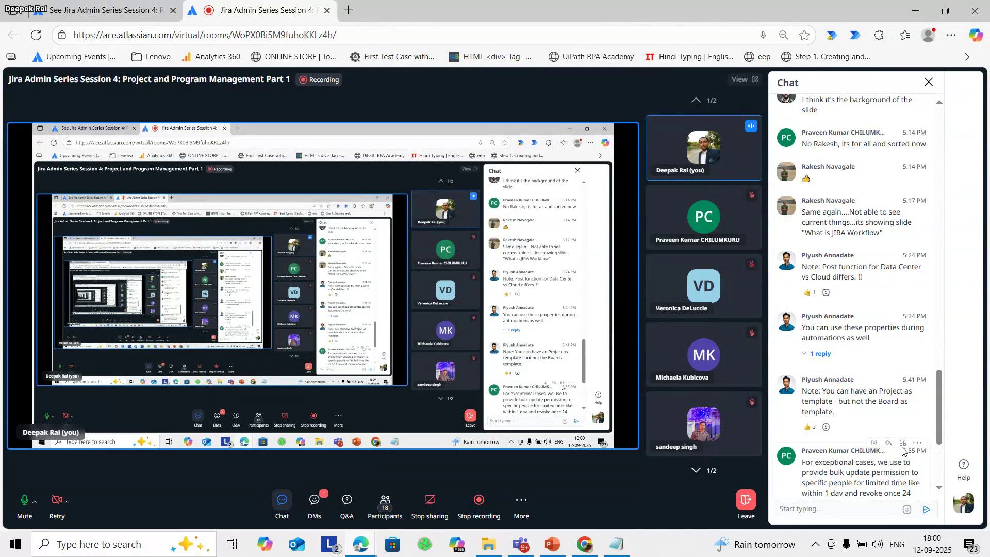
scroll(903, 451, "down", 4)
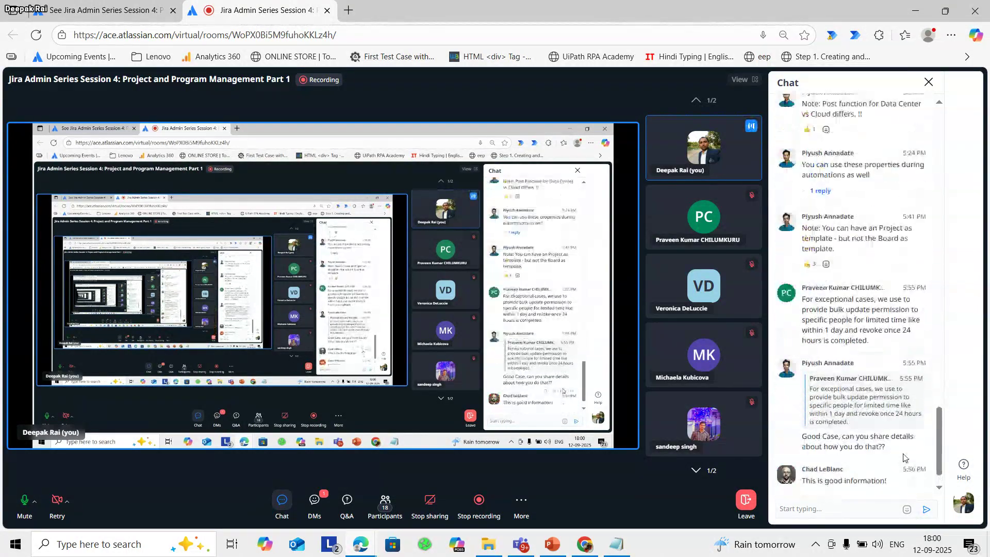
scroll(904, 458, "down", 2)
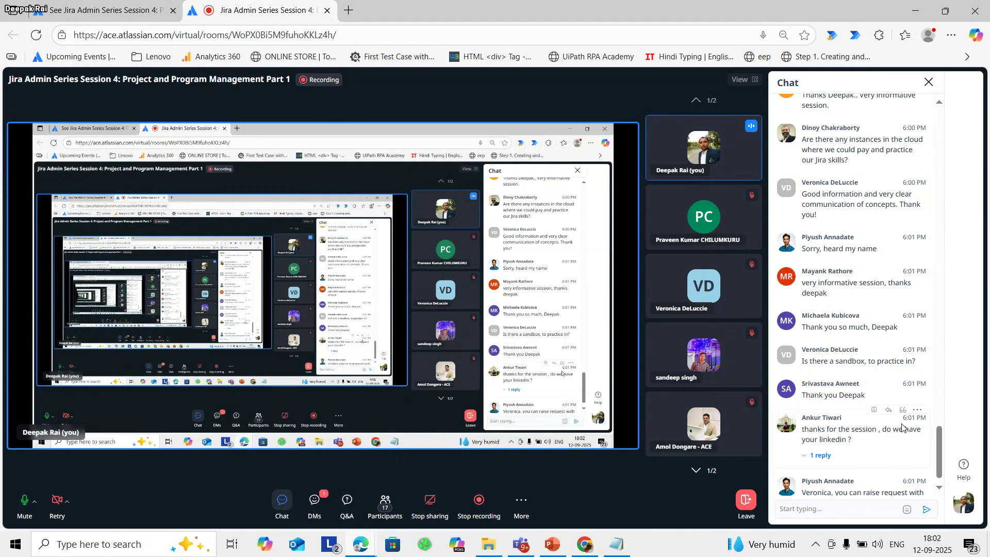
Read the newest chat feedback and questions about practice instances and a sandbox, checking back through the preceding messages.
scroll(840, 419, "down", 1)
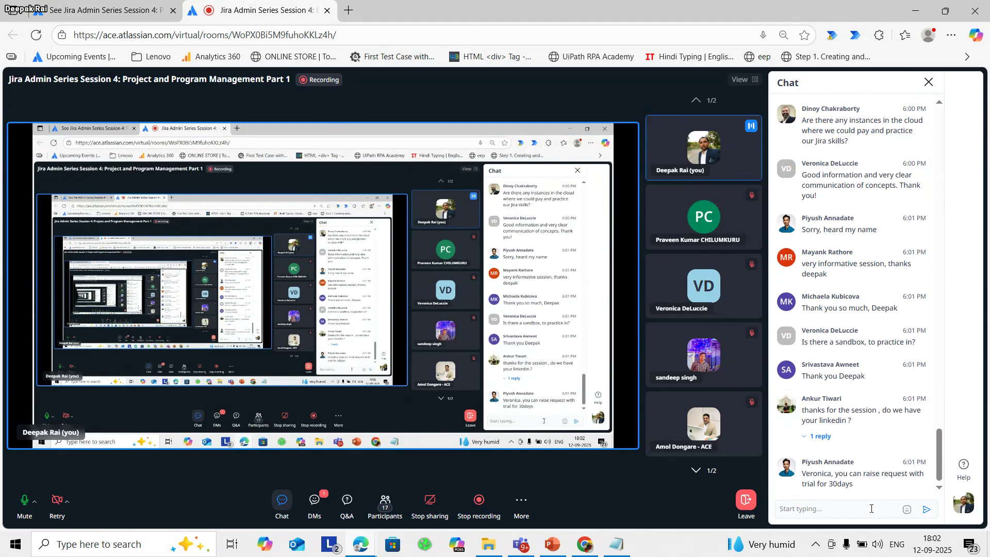
scroll(880, 464, "up", 3)
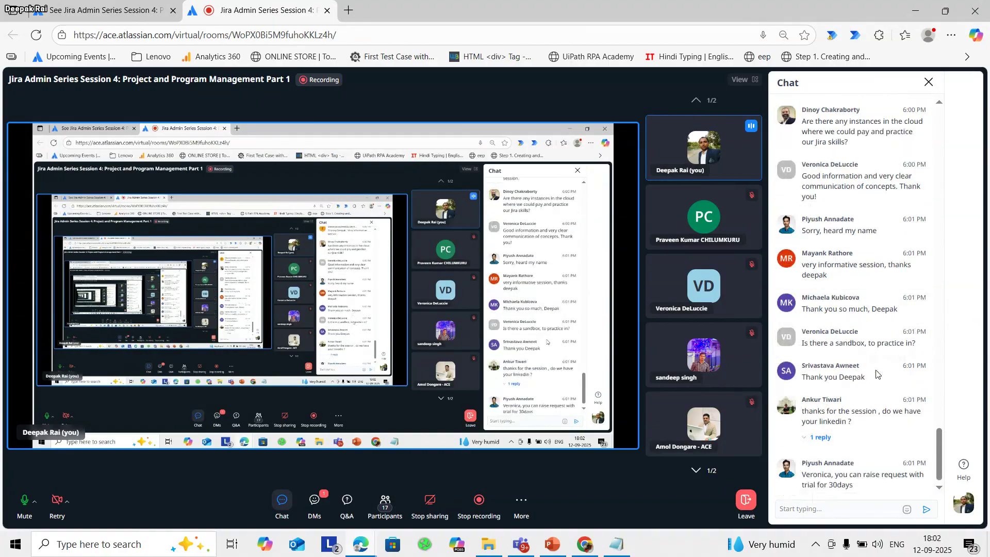
scroll(874, 372, "up", 6)
scroll(876, 370, "down", 1)
scroll(876, 368, "up", 3)
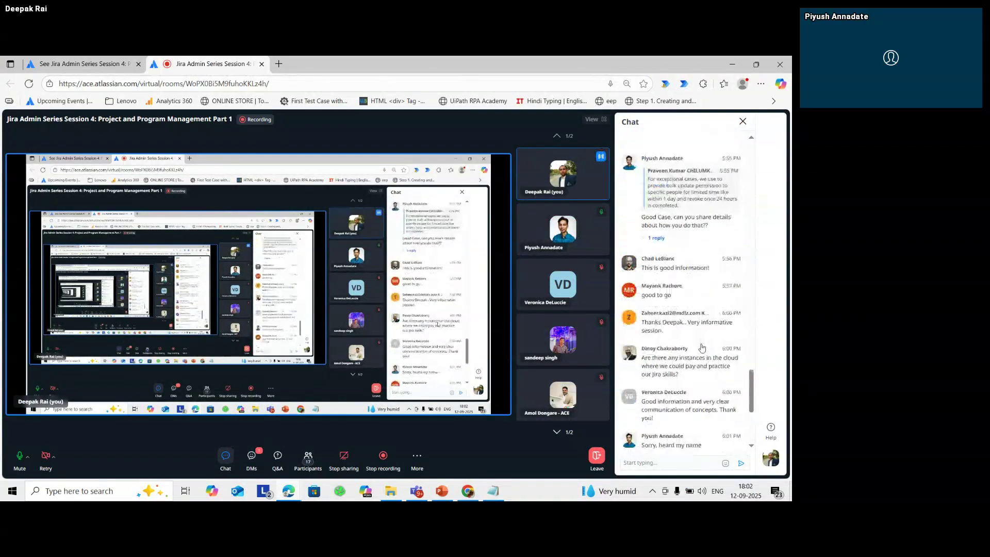
scroll(877, 364, "down", 4)
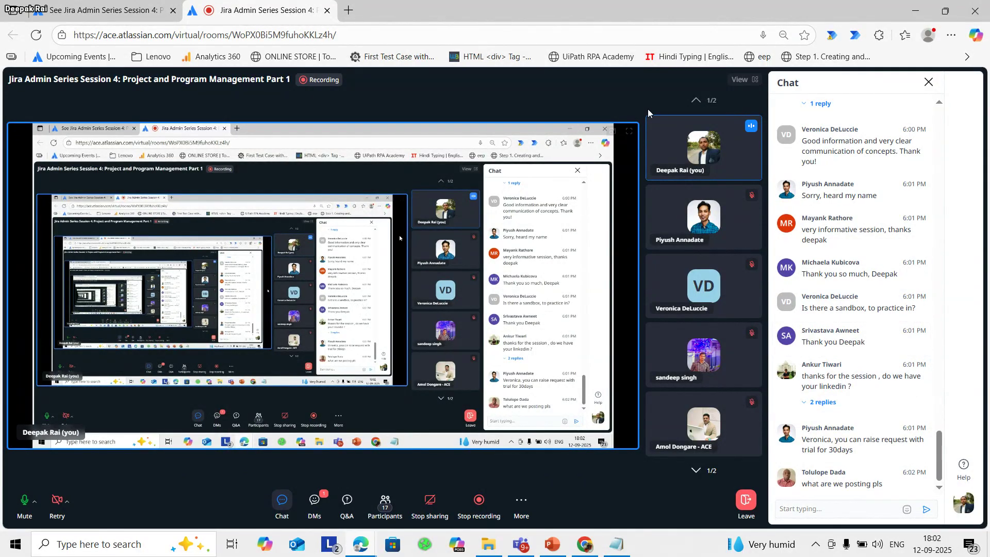
Start a chat reply to "what are we posting pls" reading "regarding this event and share the", correcting the spelling of "regarding".
left_click(928, 83)
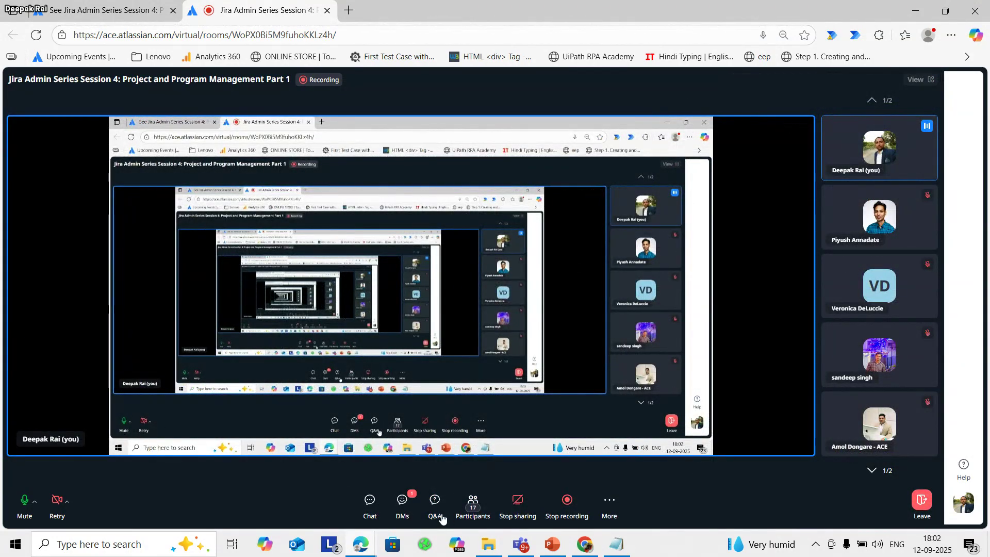
left_click(371, 503)
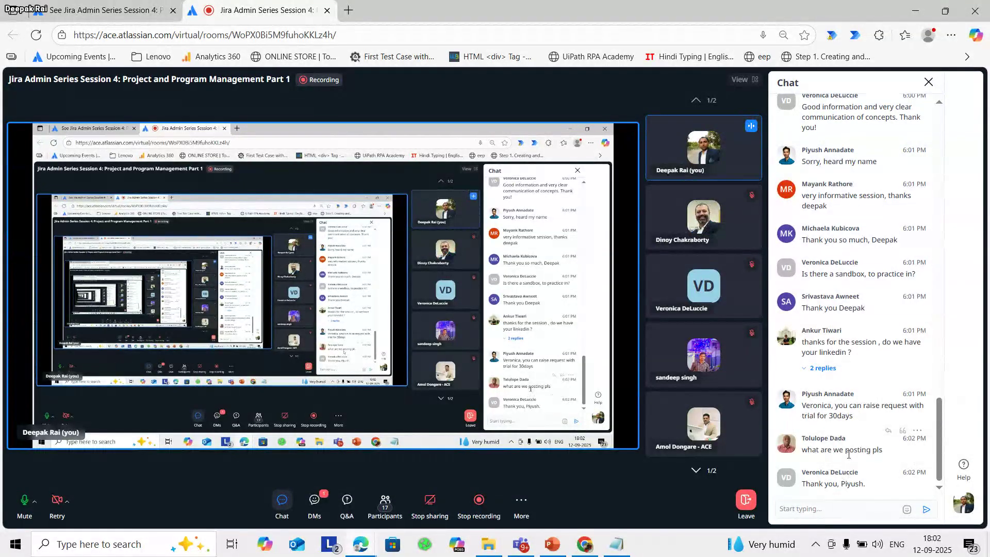
left_click(888, 430)
left_click(829, 476)
type("re")
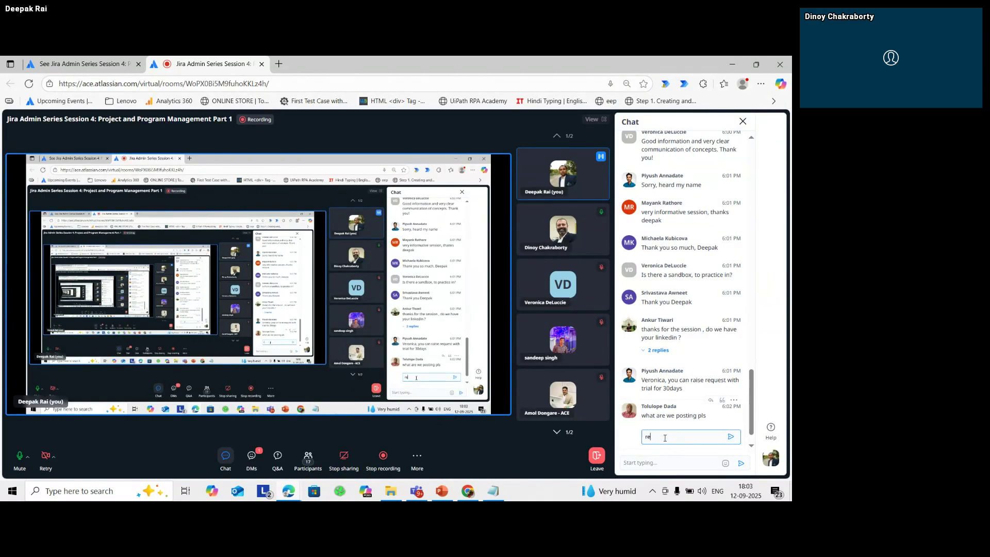
type("garidng this even")
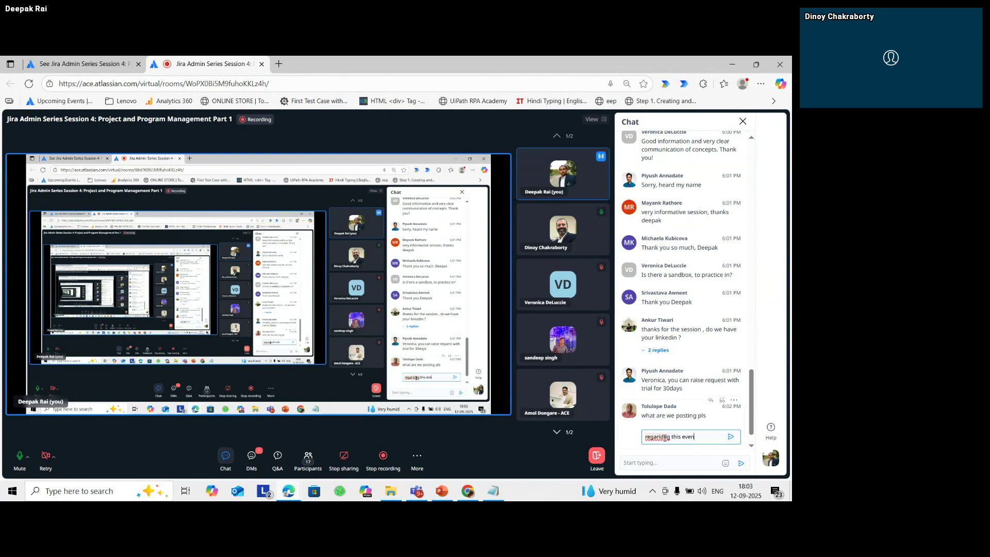
type("t and share ythe")
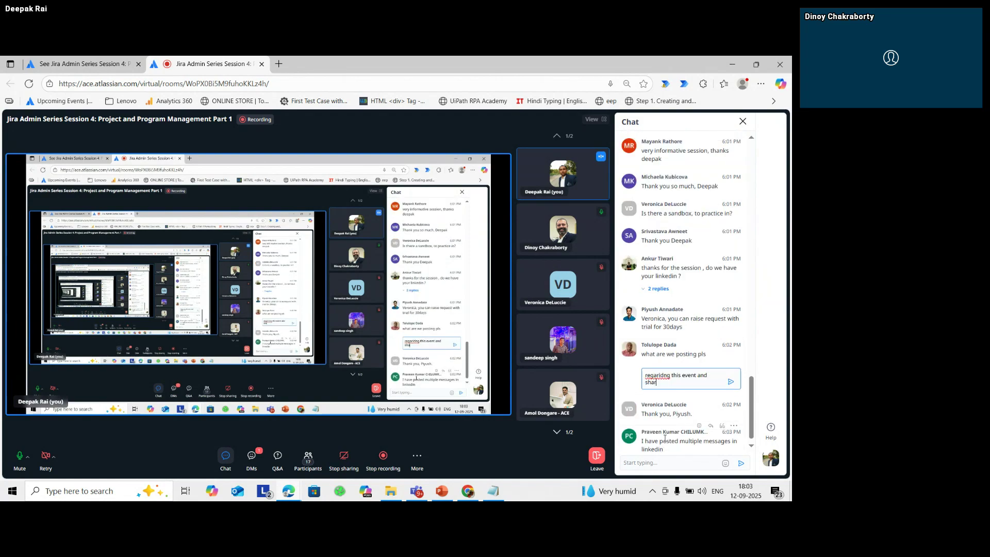
key("BackSpace")
key("BackSpace")
key("BackSpace")
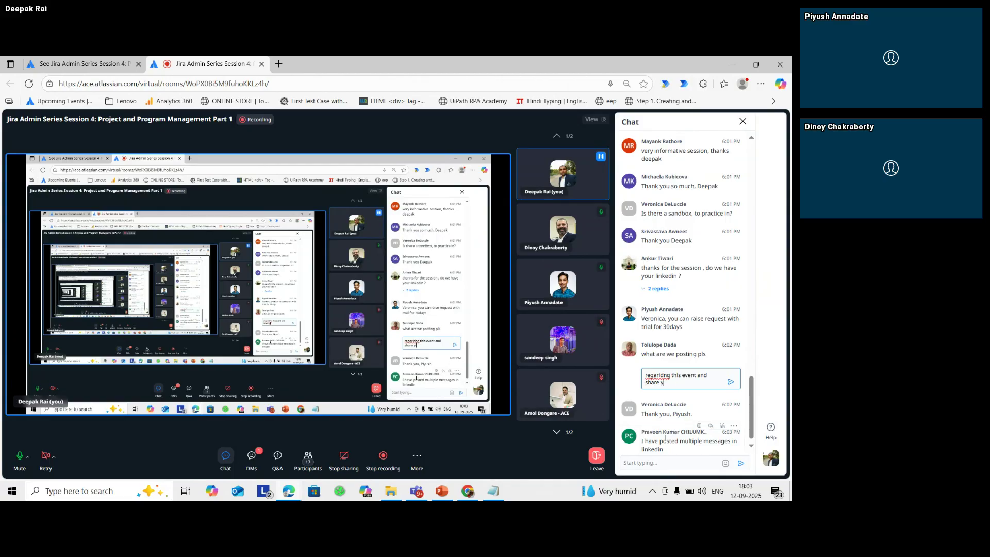
type("the")
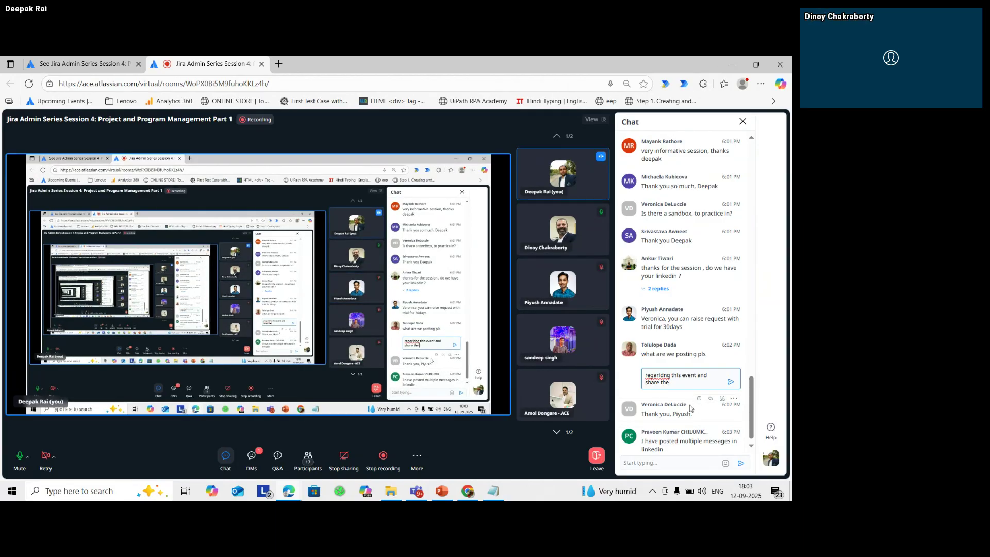
left_click(657, 376)
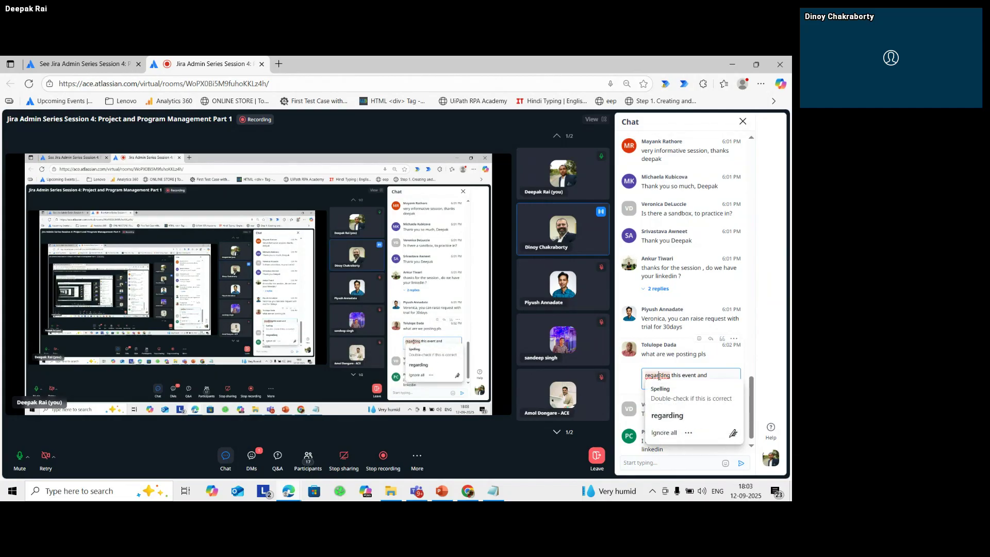
left_click(662, 413)
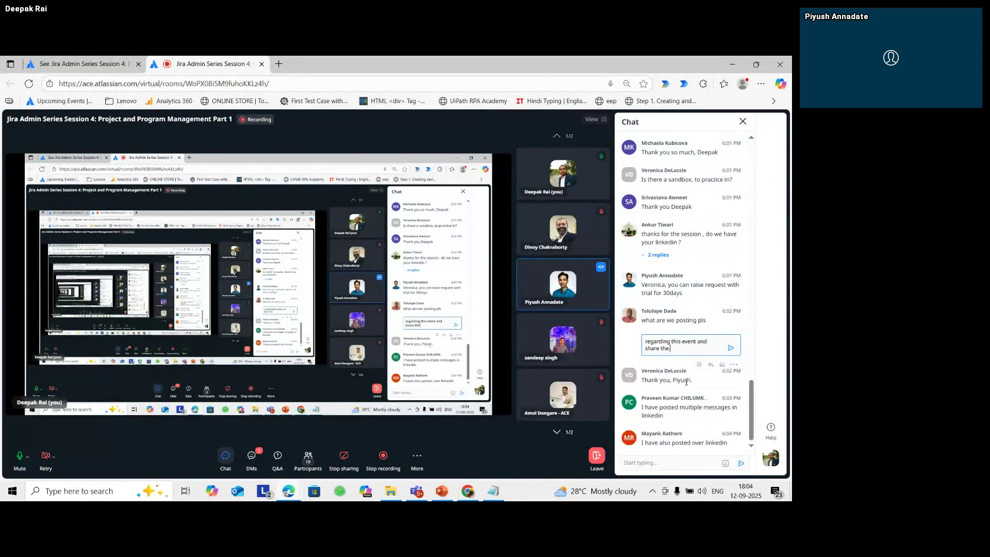
Replace the draft reply's last word with "on social media and tag me based on engagement and", correcting the spelling of "engagement".
key("BackSpace")
key("BackSpace")
key("BackSpace")
type("on social media and tag me b")
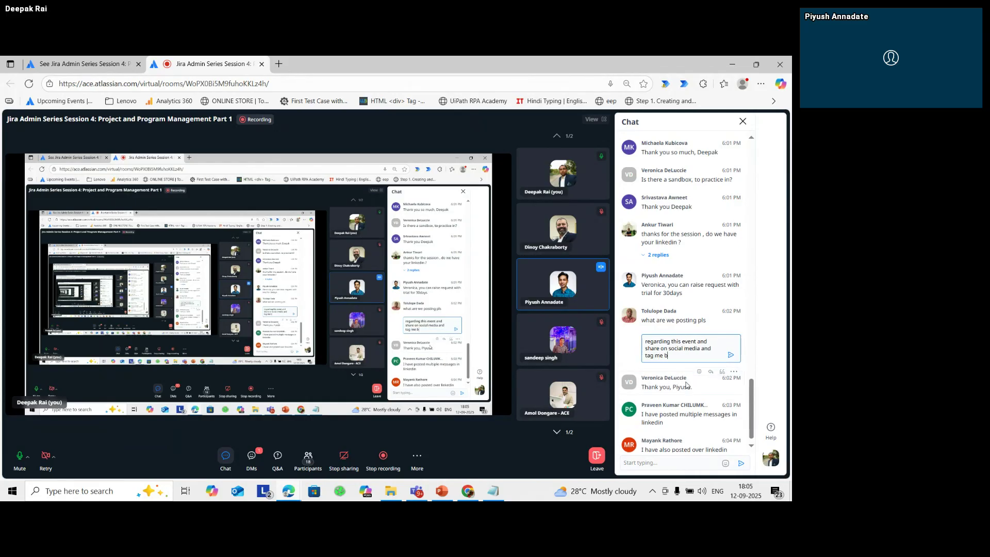
type("ased on")
type(" en")
type("ggg")
type("=a")
key("BackSpace")
key("BackSpace")
key("BackSpace")
type("agement and")
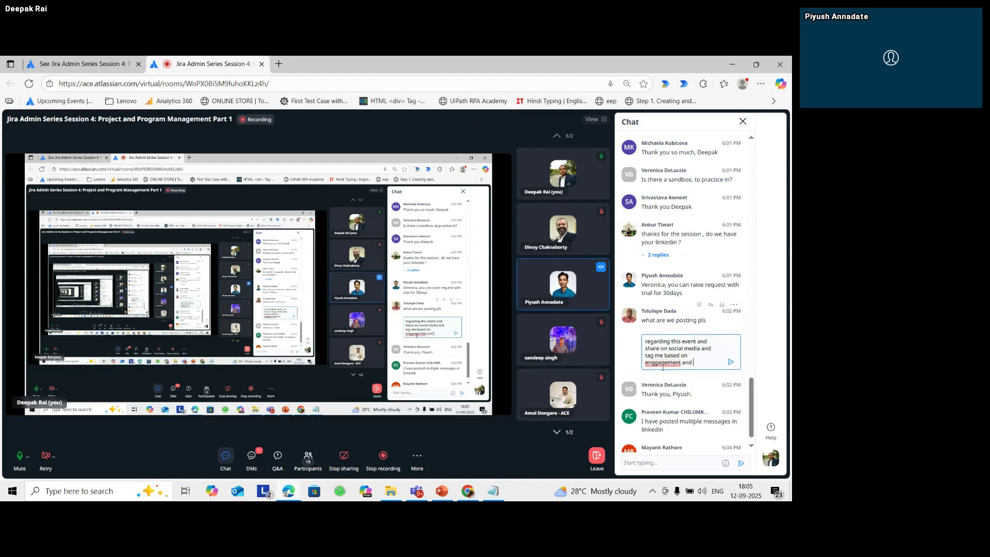
left_click(672, 362)
left_click(671, 403)
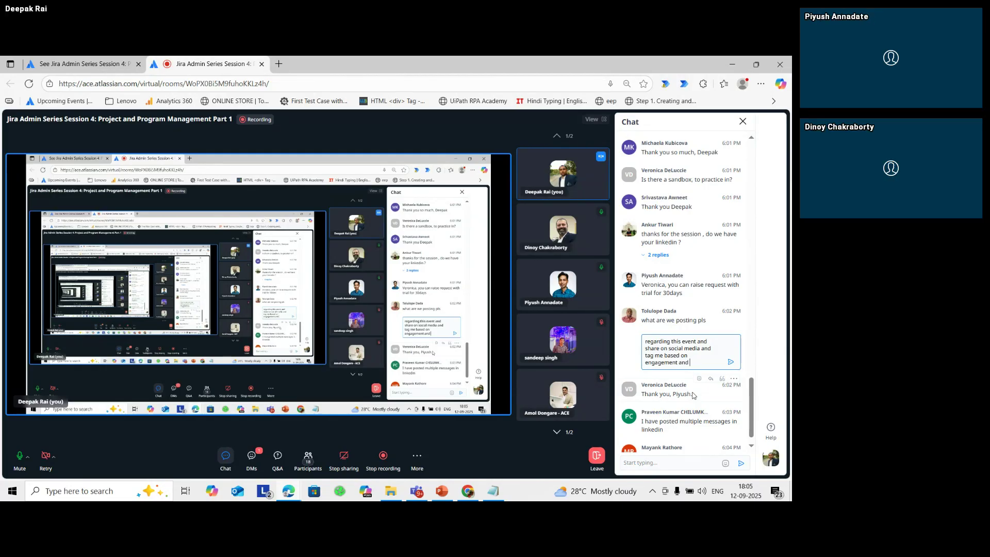
Replace the draft's final "and" with "will share the gift voucher" and send the reply.
key("BackSpace")
key("BackSpace")
key("BackSpace")
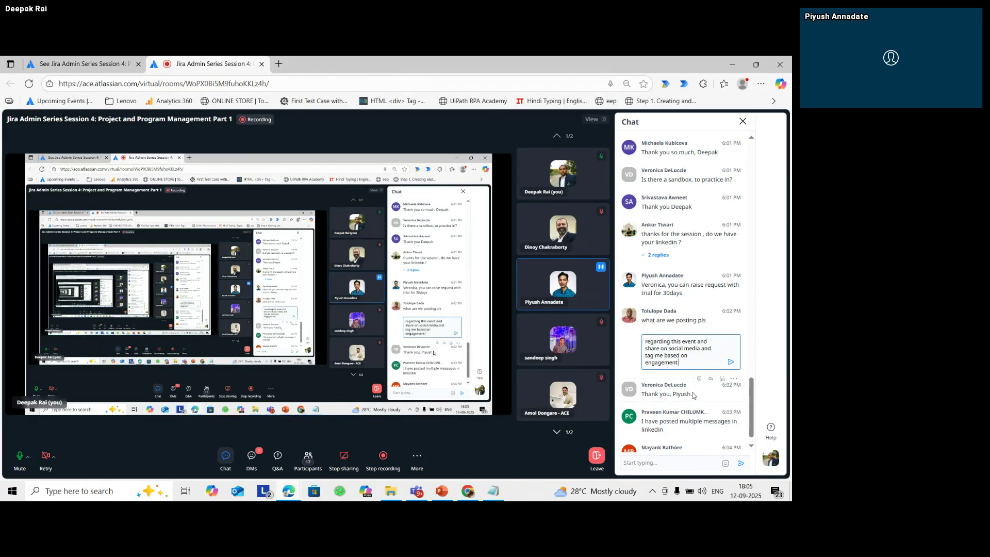
type("will")
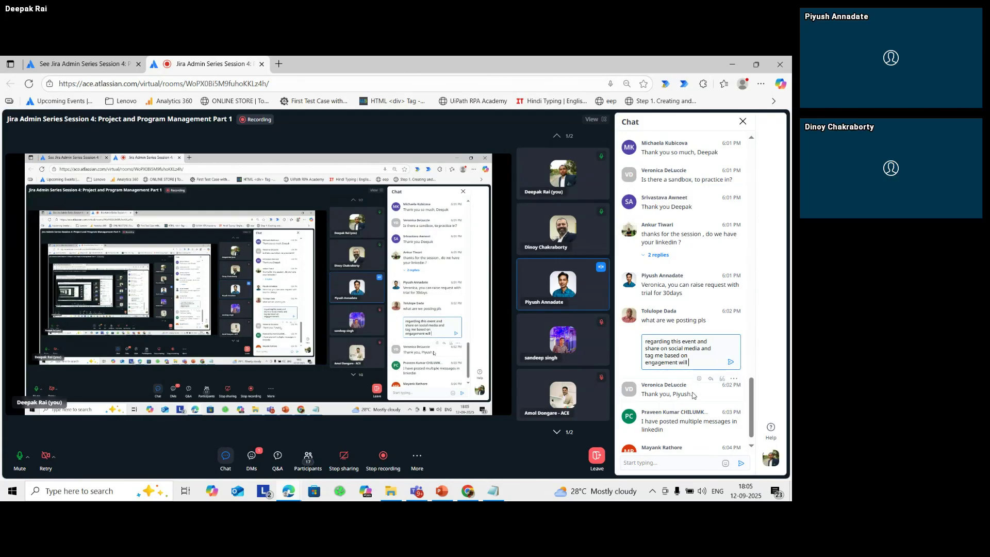
type(" share the")
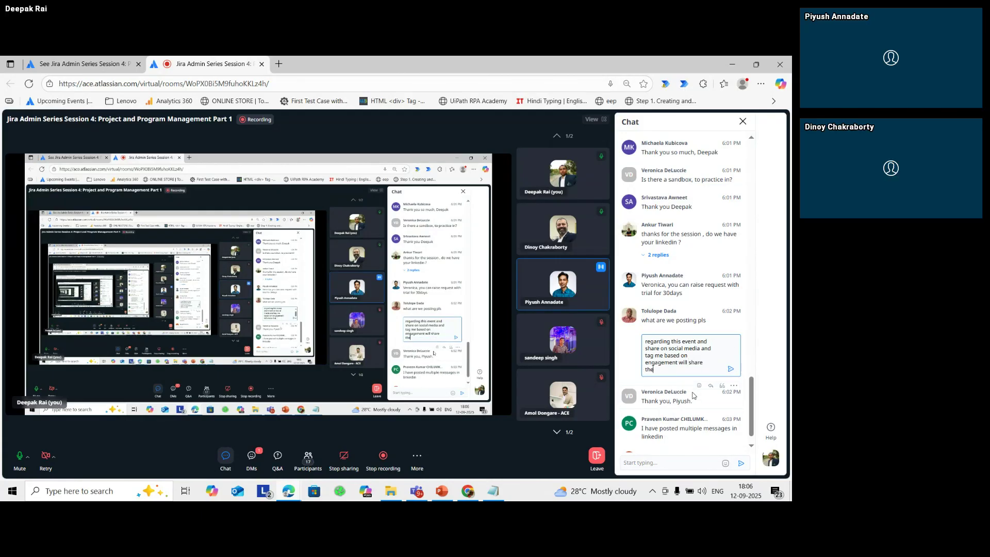
type(" g")
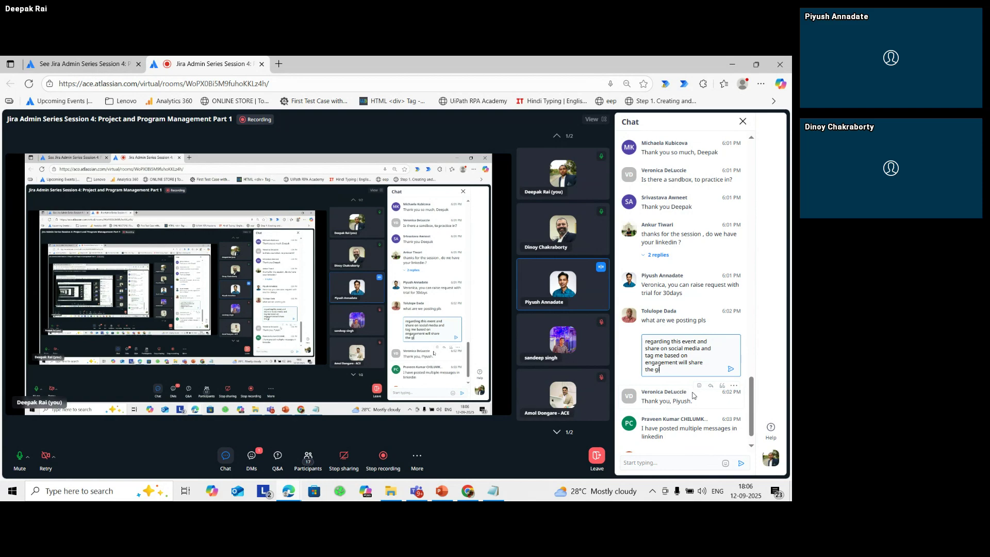
type("ift voucher")
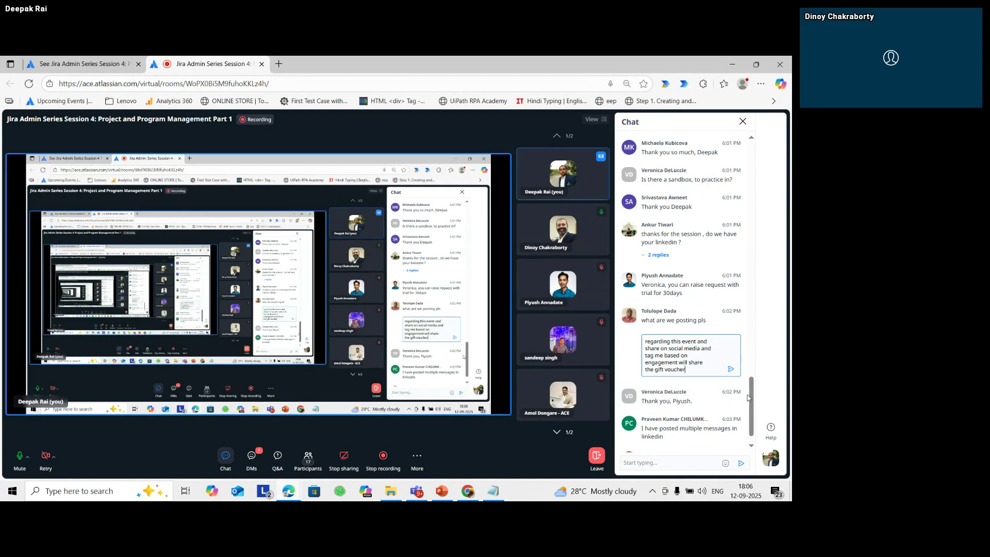
left_click(731, 369)
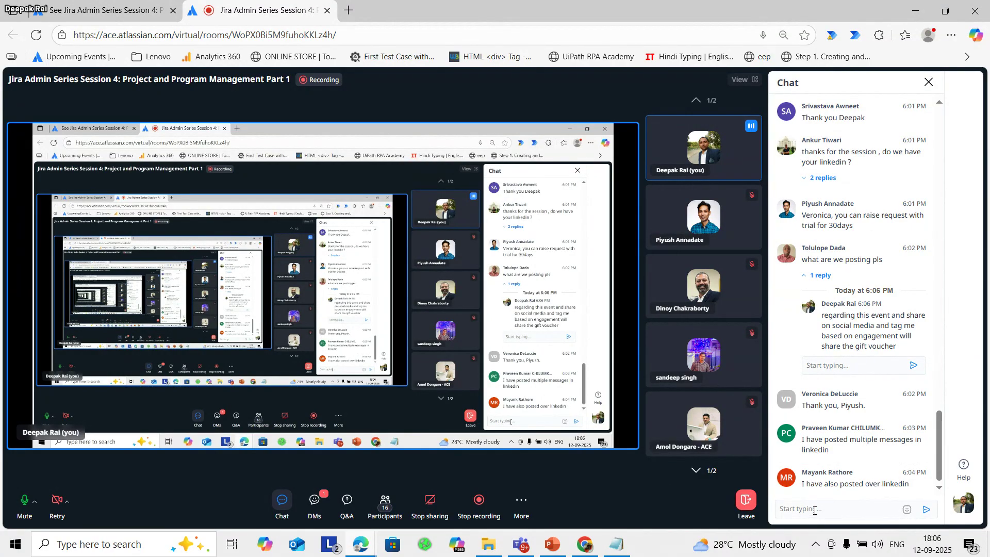
Open the Mumbai chapter page of Atlassian Community Events in a new tab and copy its address.
left_click(815, 511)
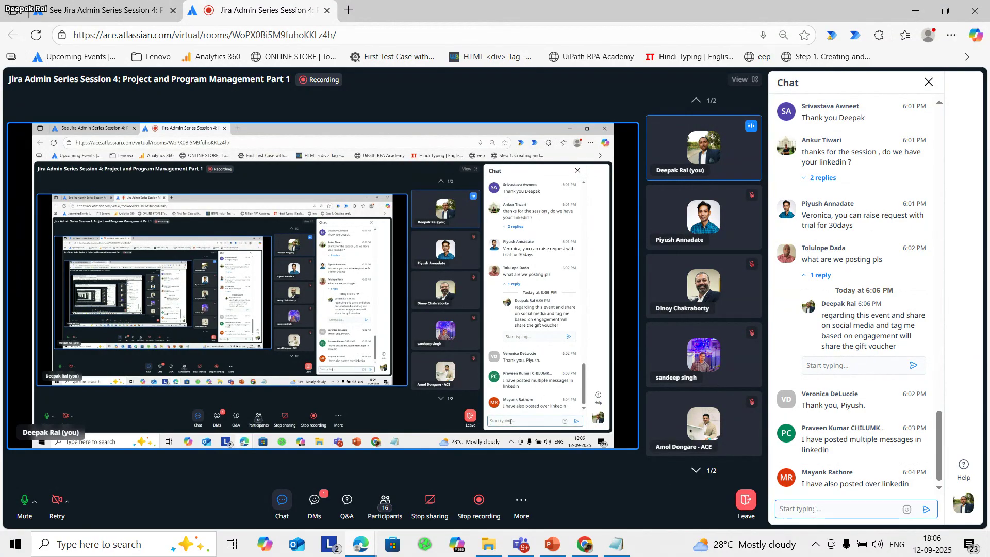
left_click(107, 12)
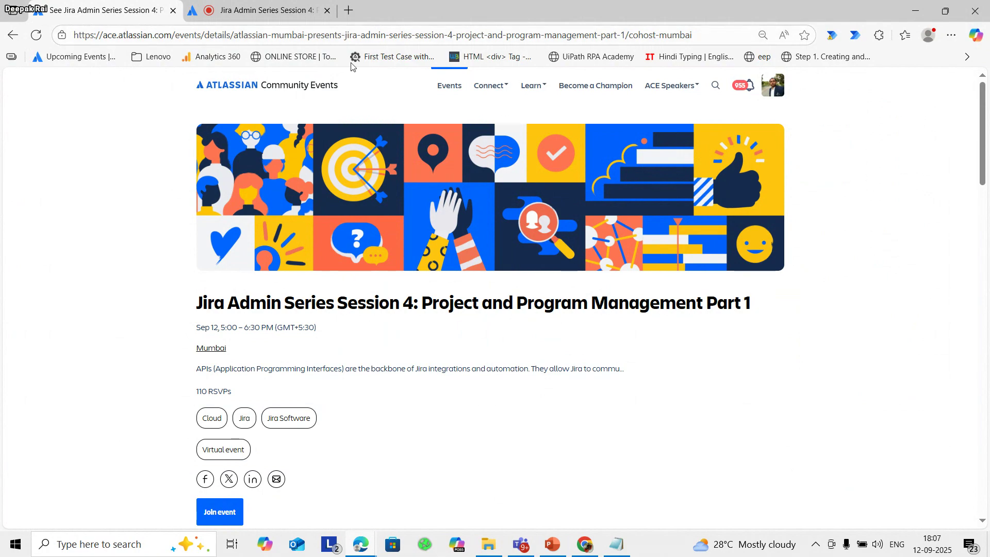
left_click(348, 11)
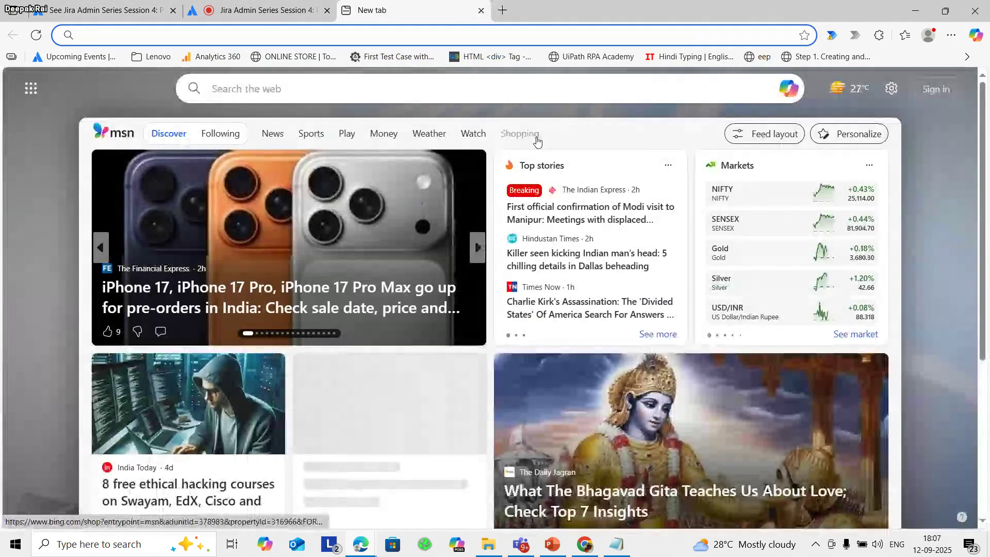
type("ace.atlassian.com")
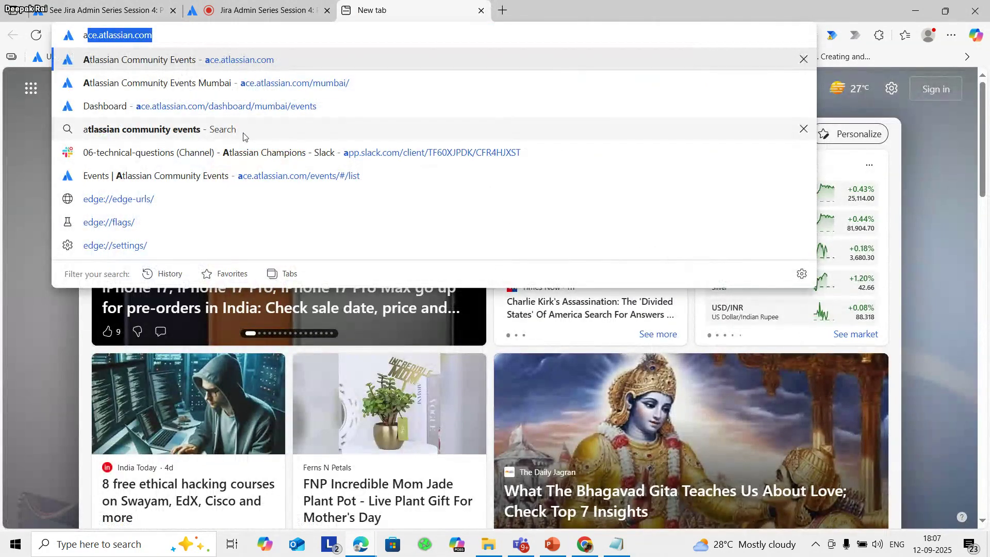
left_click(330, 88)
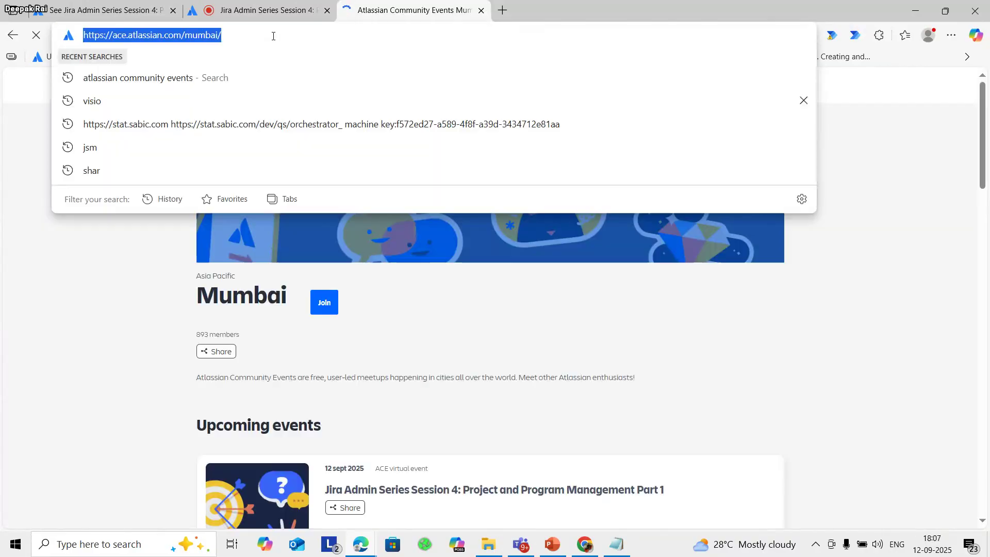
left_click(521, 545)
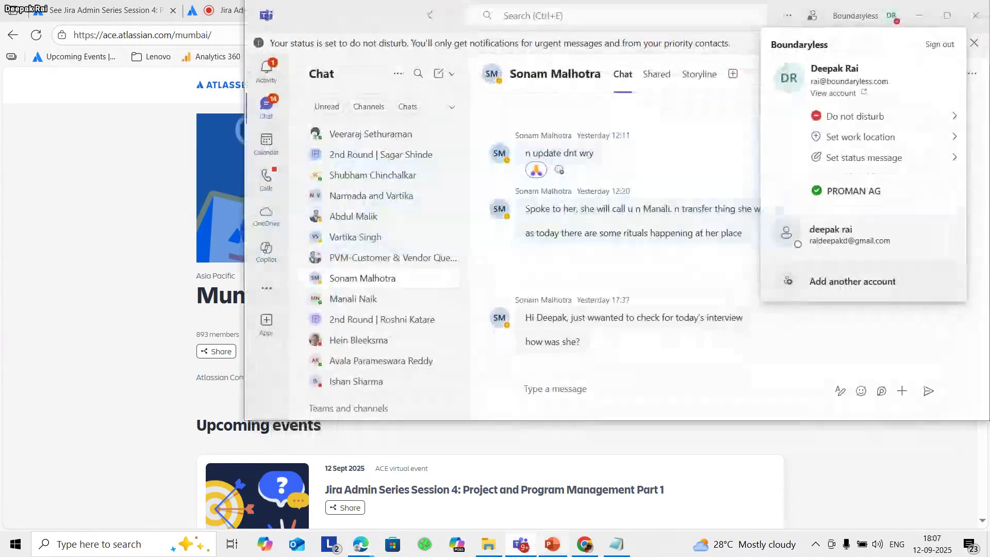
mouse_move(361, 544)
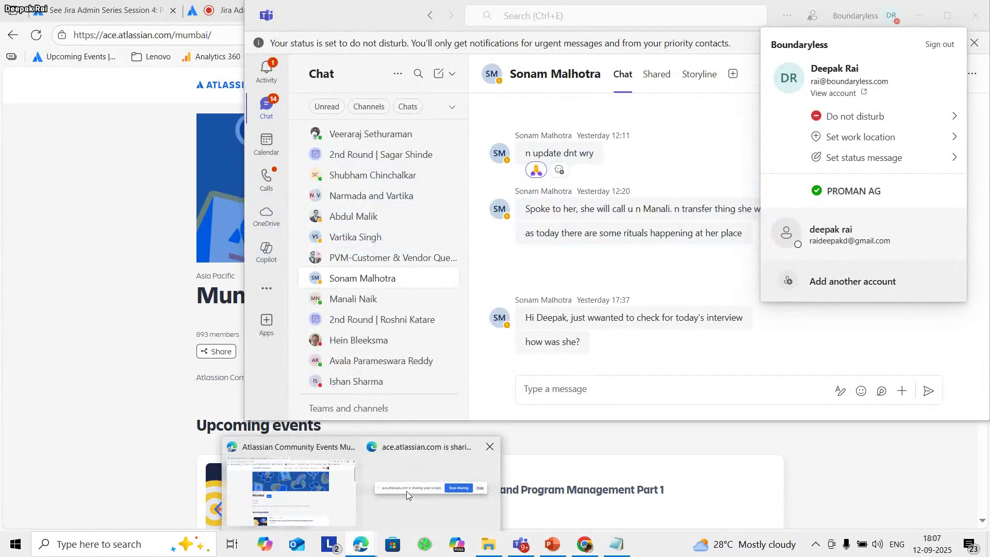
left_click(320, 505)
left_click(260, 11)
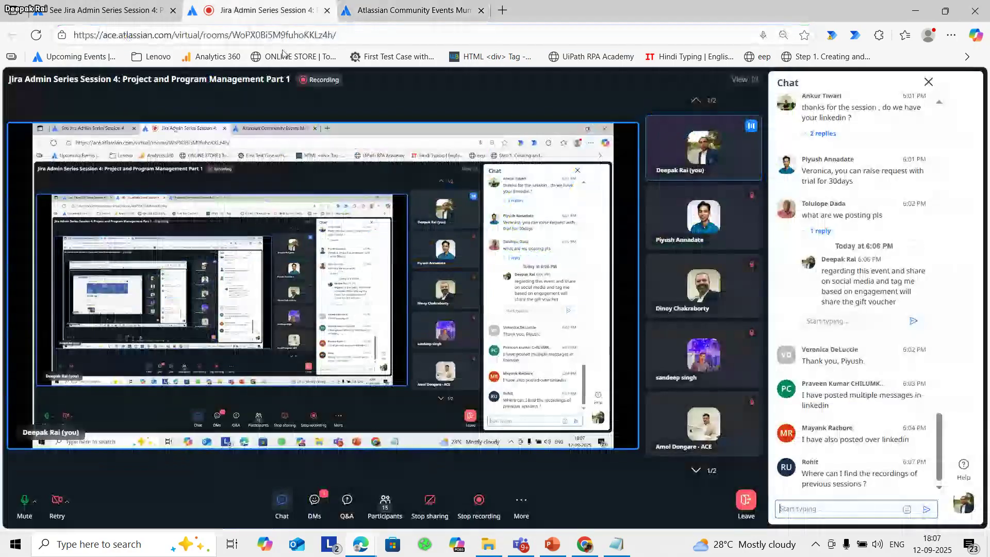
left_click(828, 507)
type("https://ace.atlassian.com/mumbai/")
left_click(926, 509)
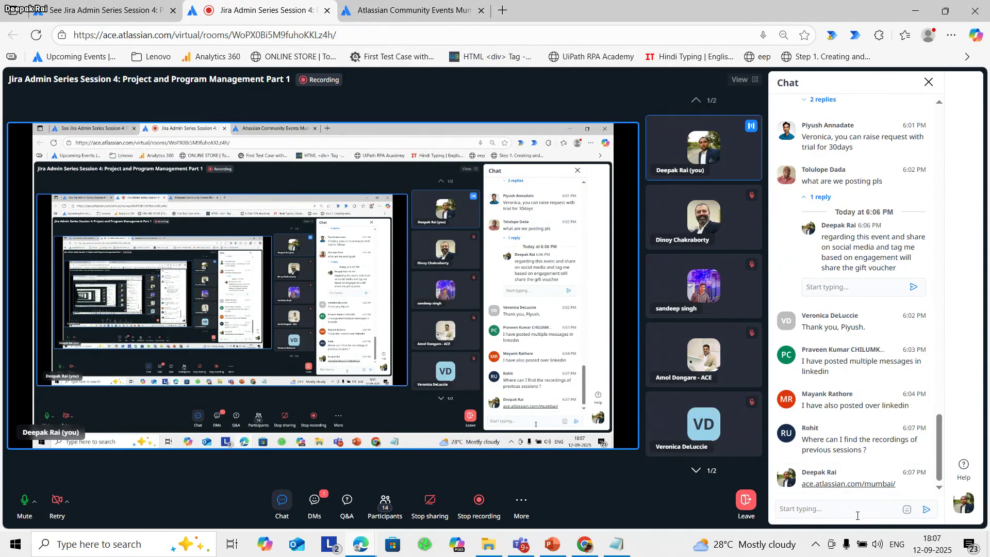
Check the September 2025 dates in the Windows calendar and close it.
mouse_move(630, 553)
left_click(948, 550)
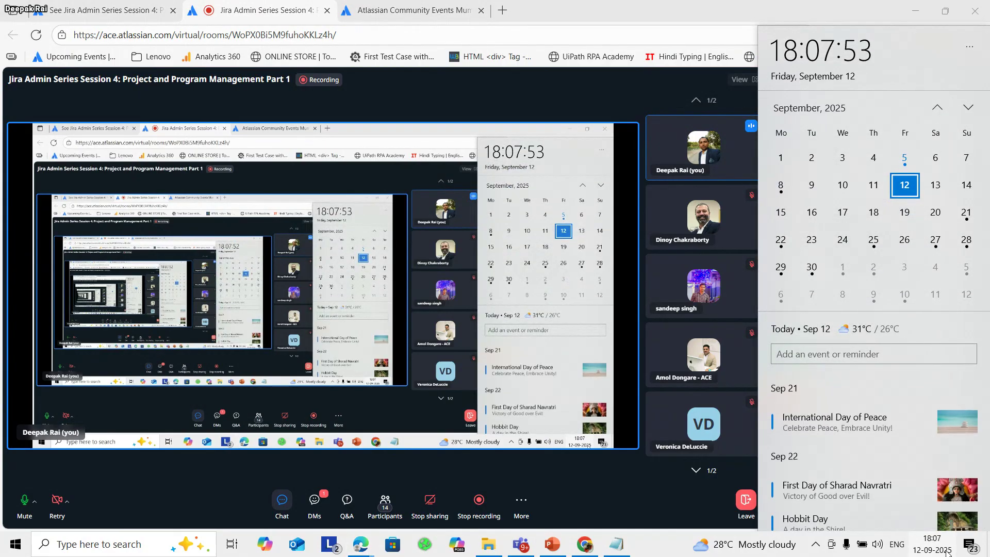
left_click(612, 479)
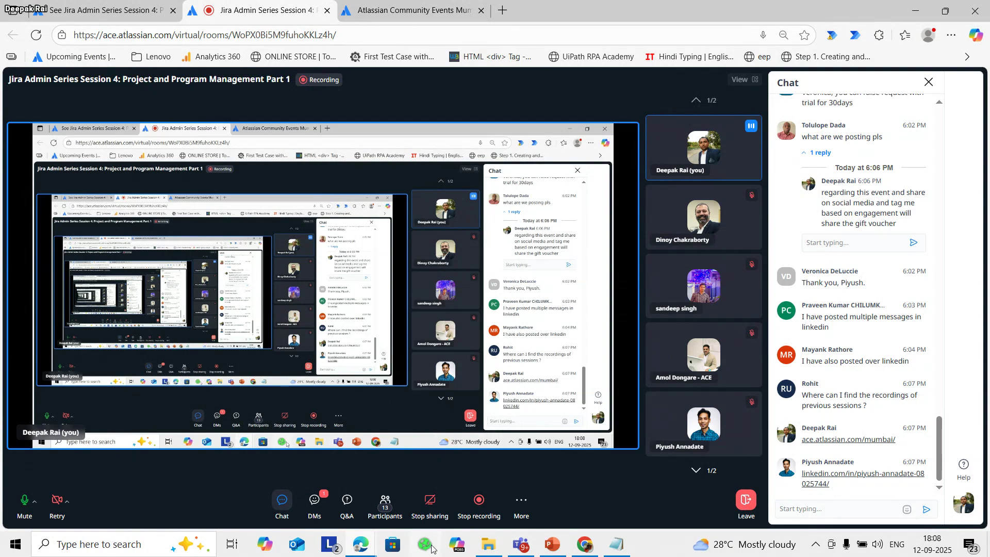
Bring up the ace.atlassian.com screen-sharing bar and stop sharing the screen.
left_click(356, 545)
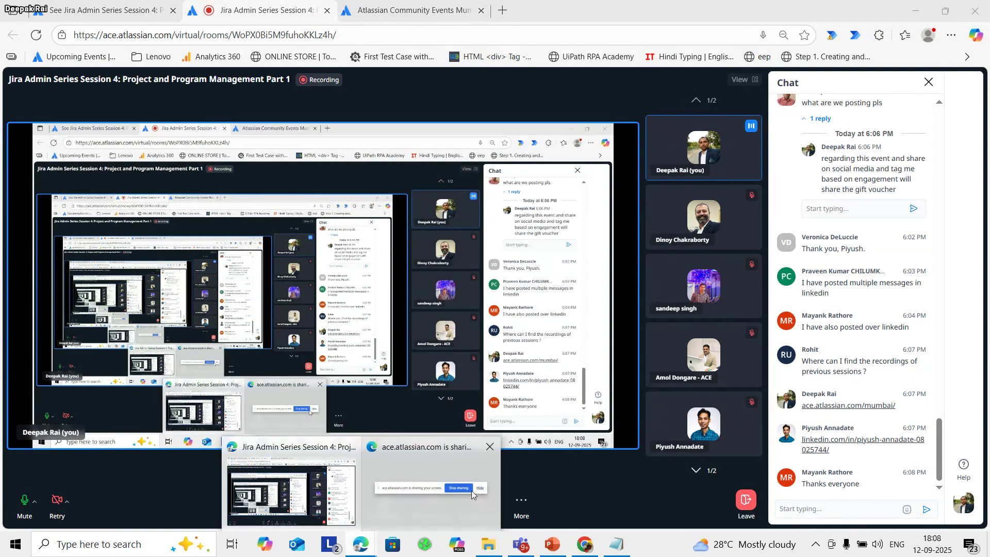
left_click(457, 487)
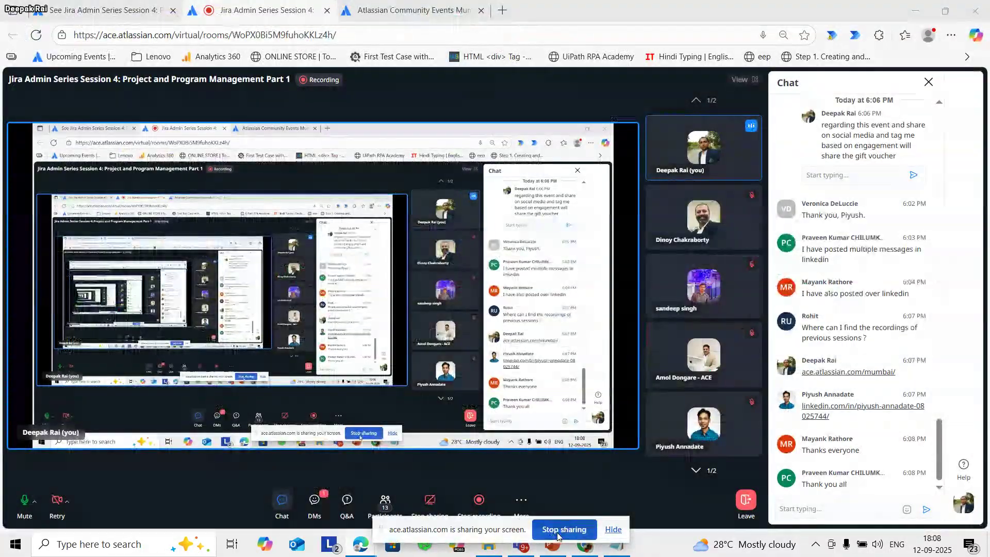
left_click(563, 529)
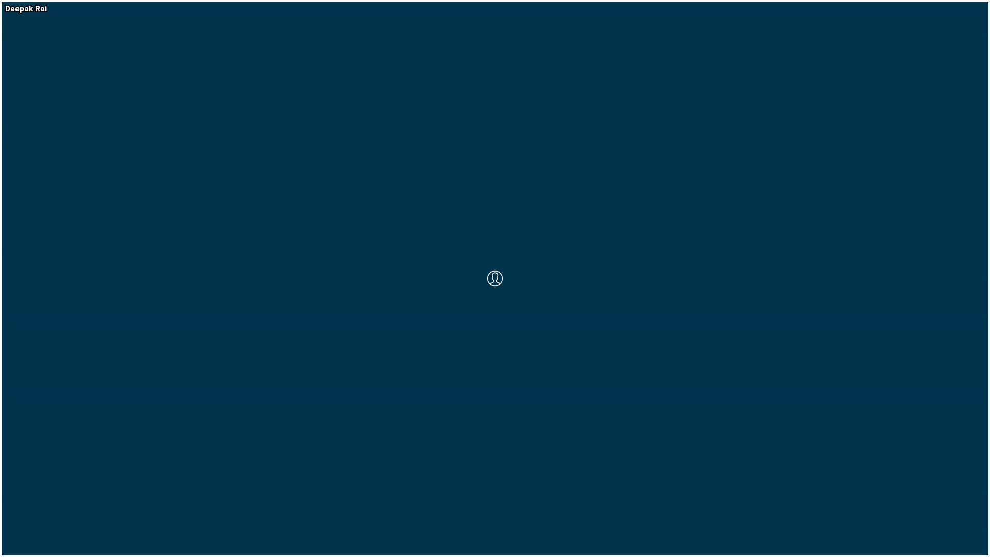